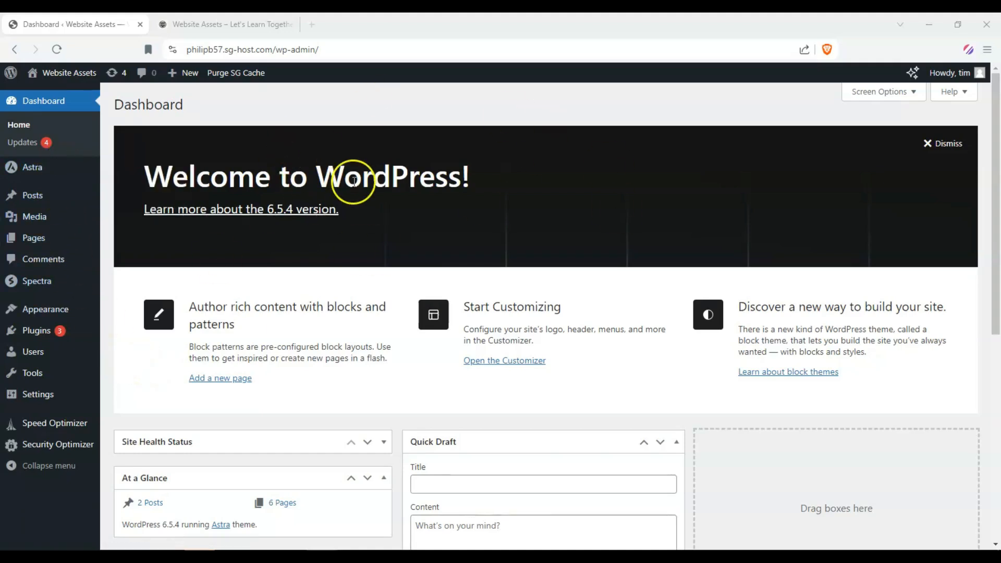
Step: Open Astra's Starter Templates and choose to build with the classic starter templates
mouse_move(18, 167)
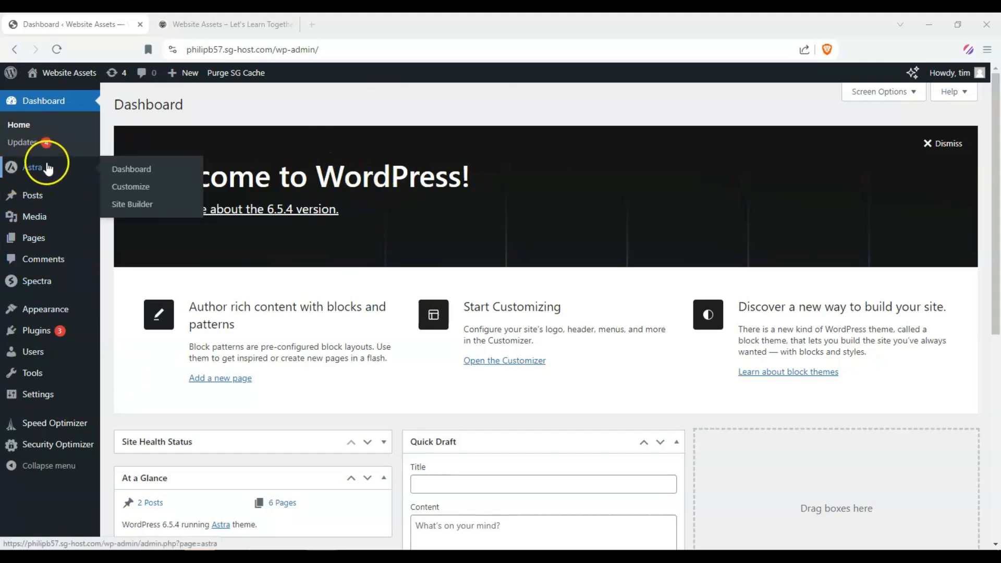
click(48, 171)
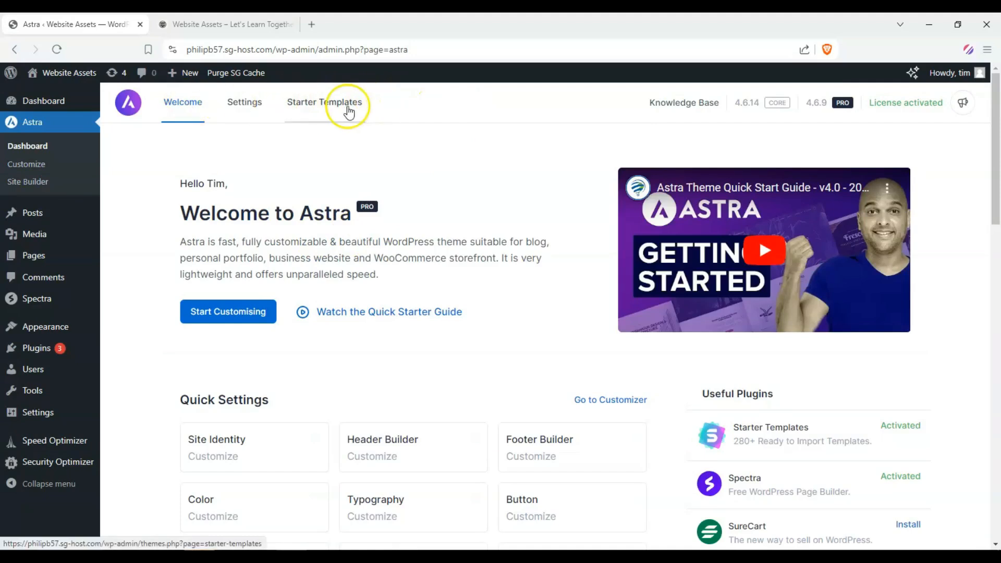
click(330, 104)
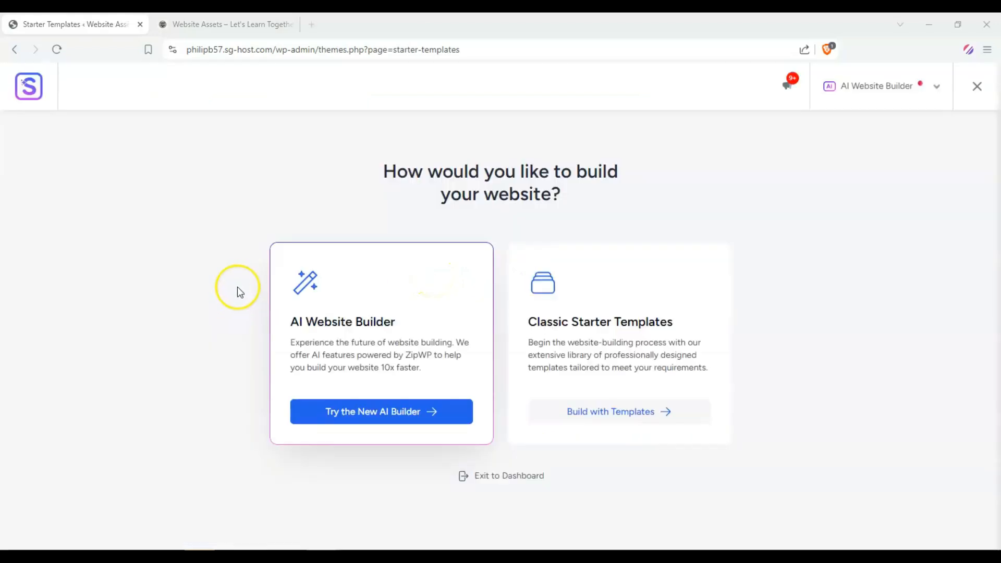
click(611, 413)
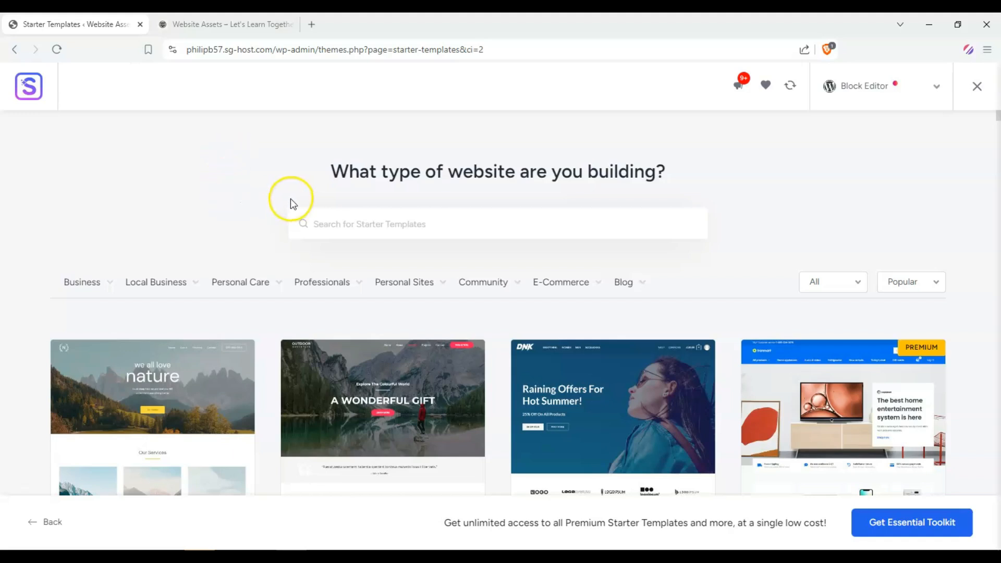
Step: Search the starter templates for "auto parts"
click(433, 213)
text(auto parts)
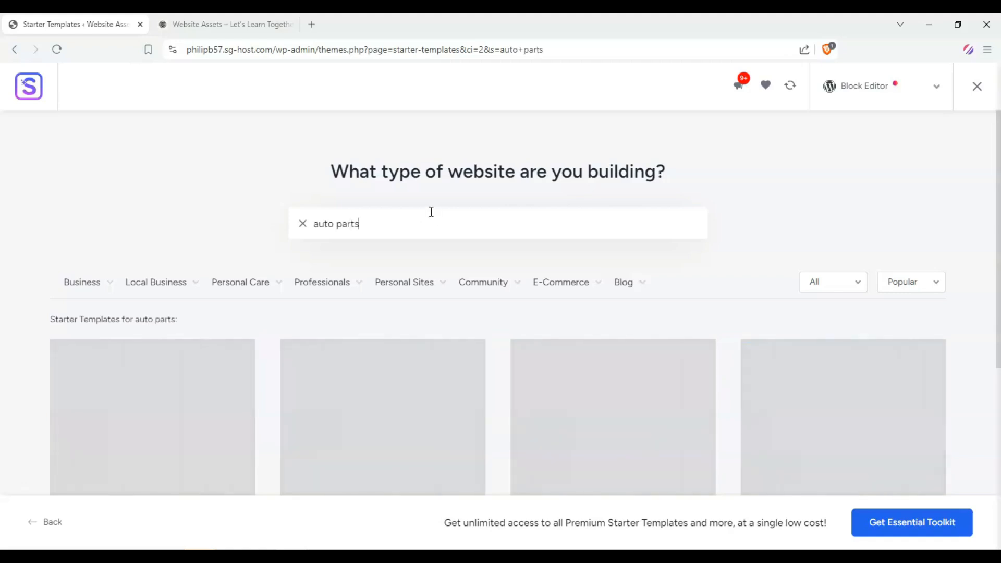
scroll(26, 130, down, 3)
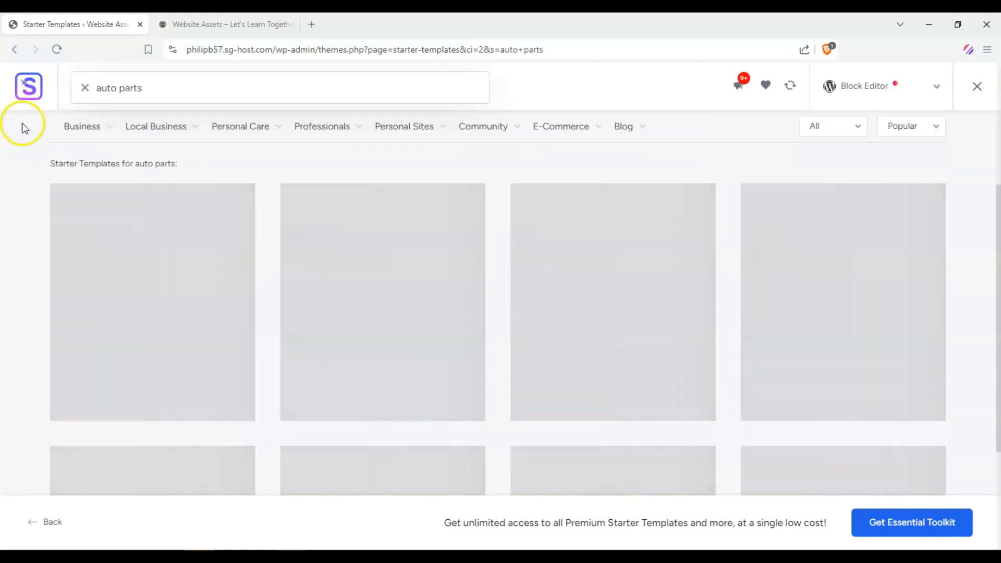
scroll(31, 179, up, 3)
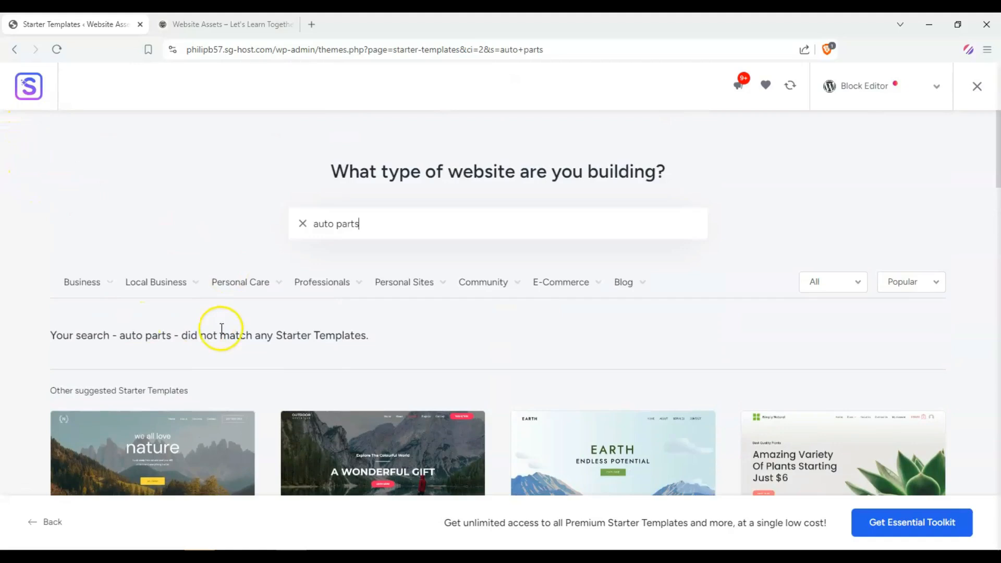
Step: Replace the search with "cosmetics" and browse the matching templates
drag(418, 230, 52, 223)
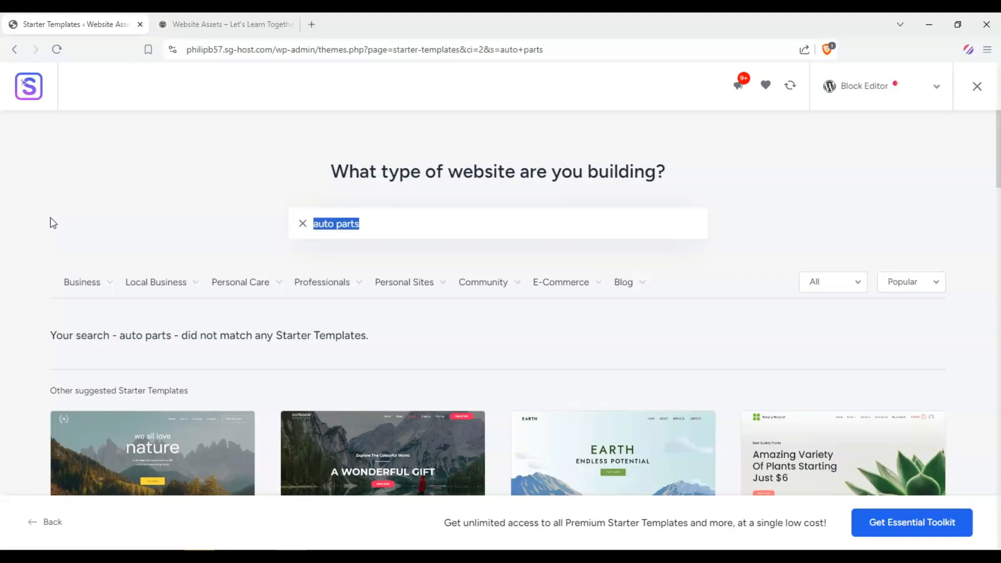
text(co)
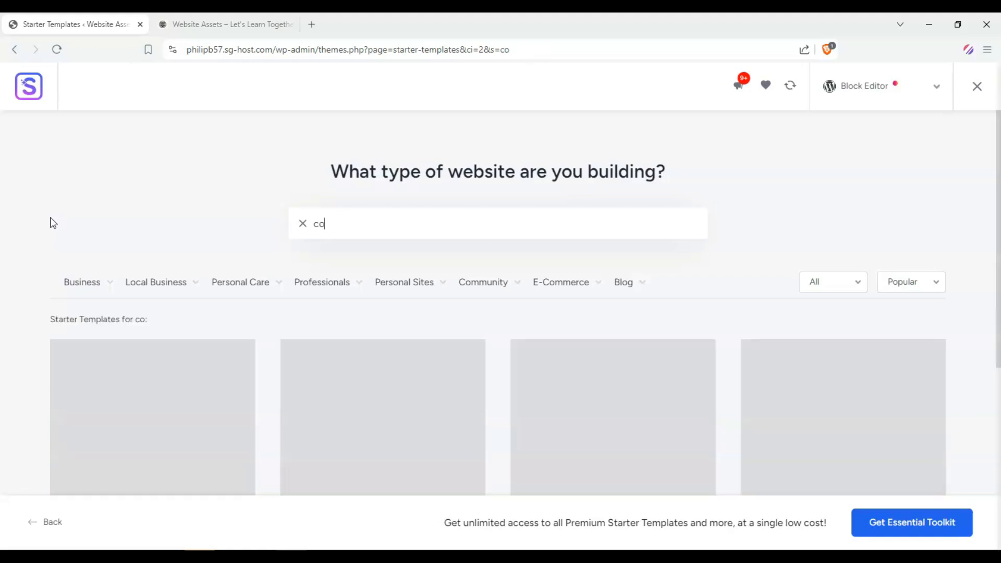
text(smetics)
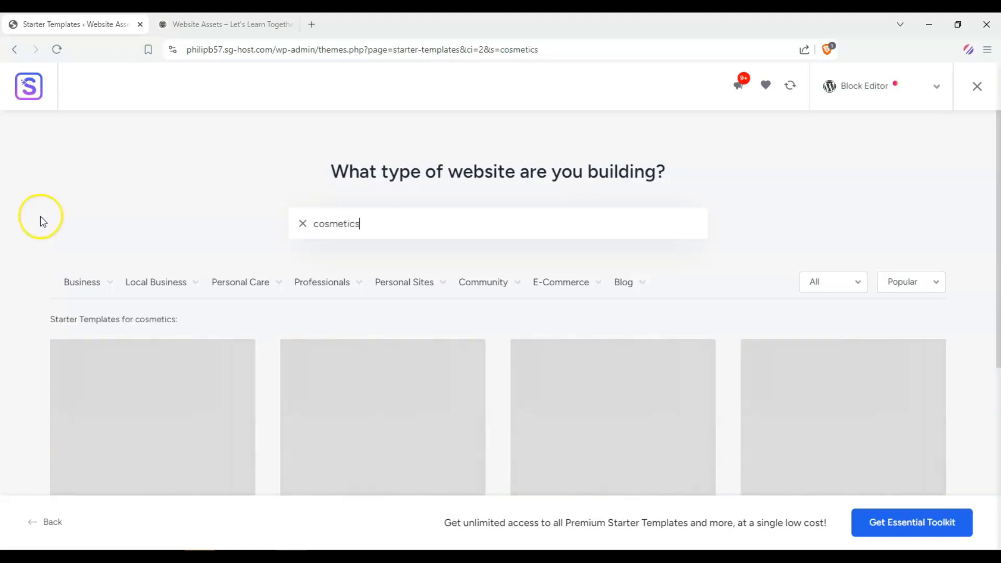
scroll(44, 156, down, 3)
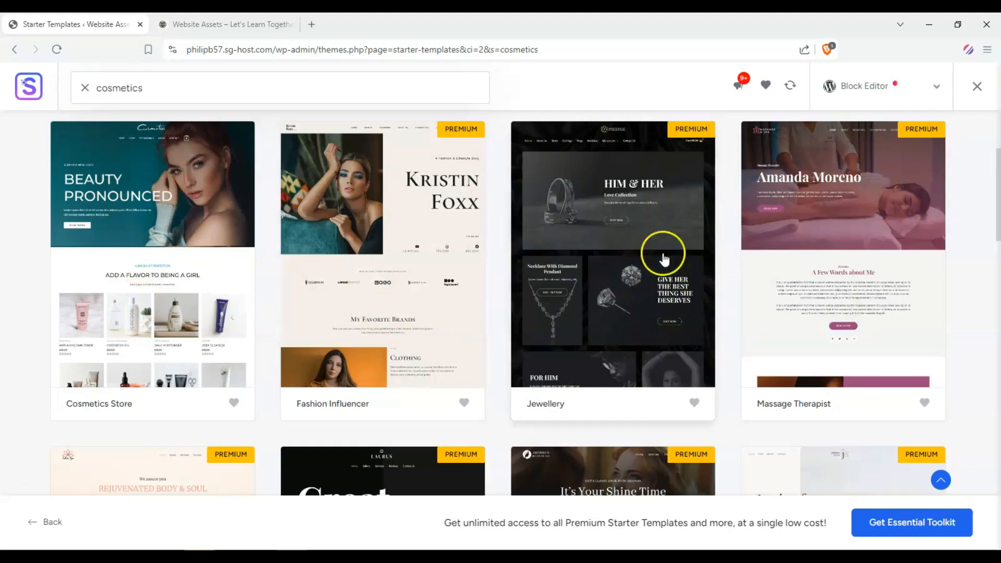
scroll(658, 250, down, 3)
scroll(233, 328, down, 3)
scroll(4, 286, up, 10)
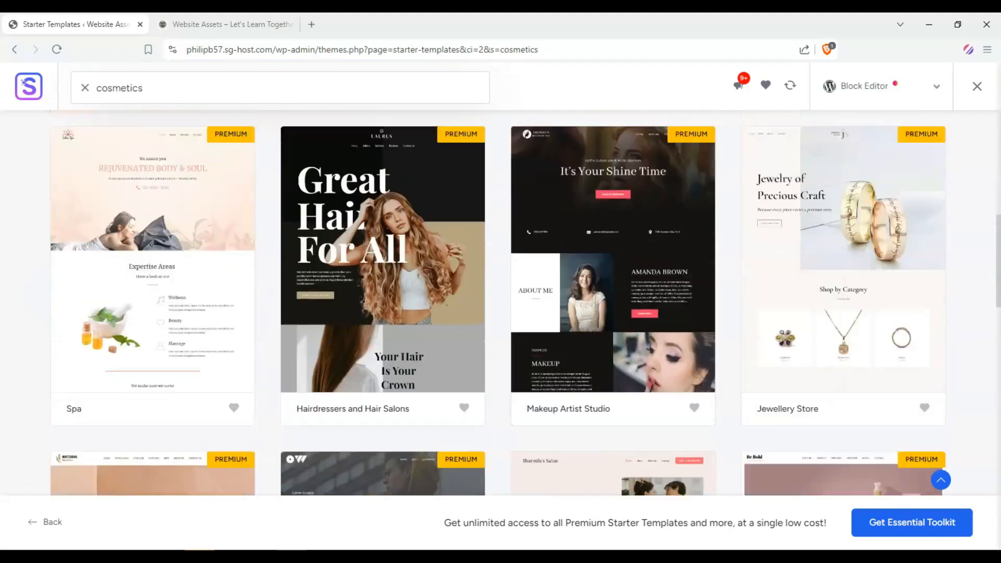
Step: Replace the search with "bakery" and browse the matching templates
double_click(400, 221)
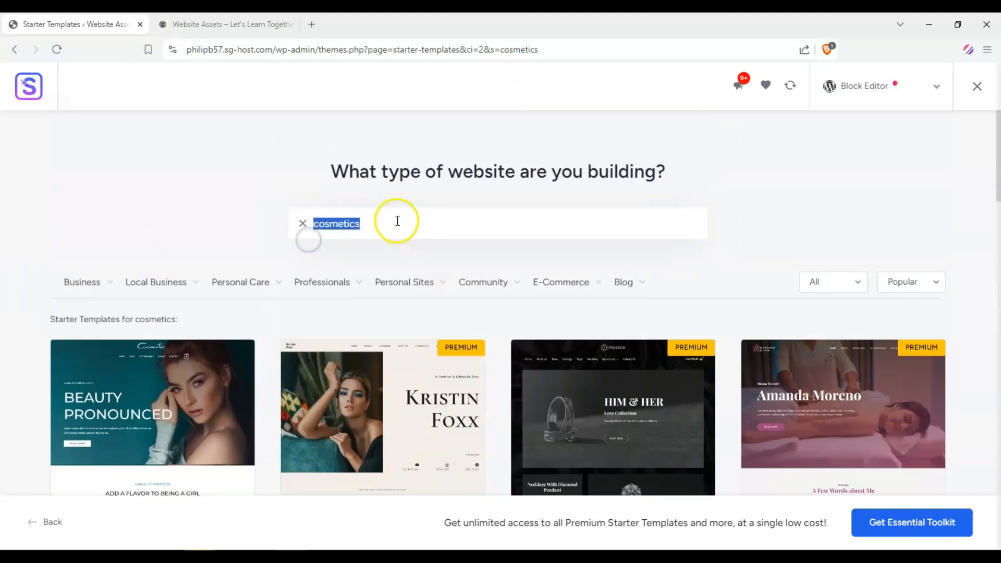
text(bakery)
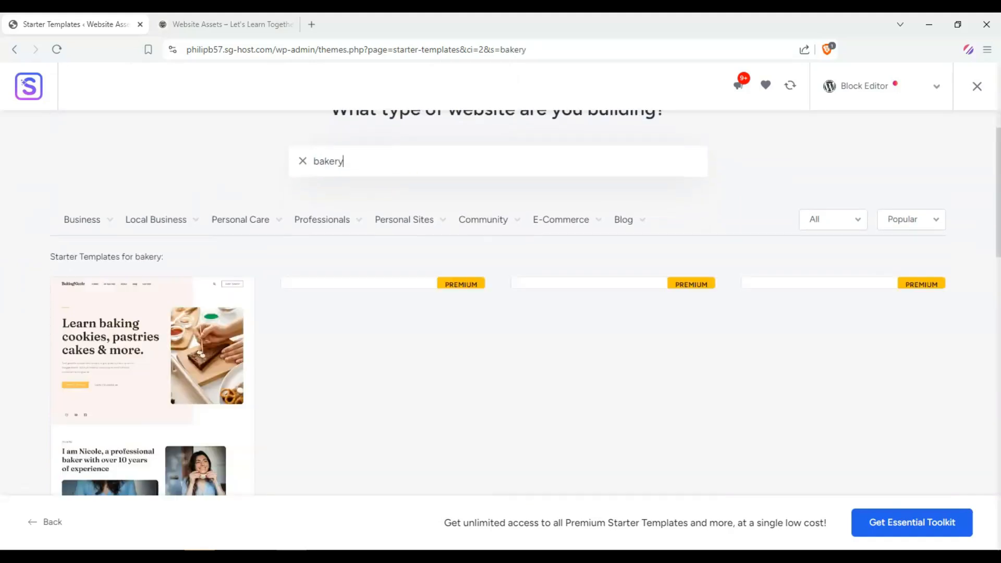
scroll(5, 223, down, 3)
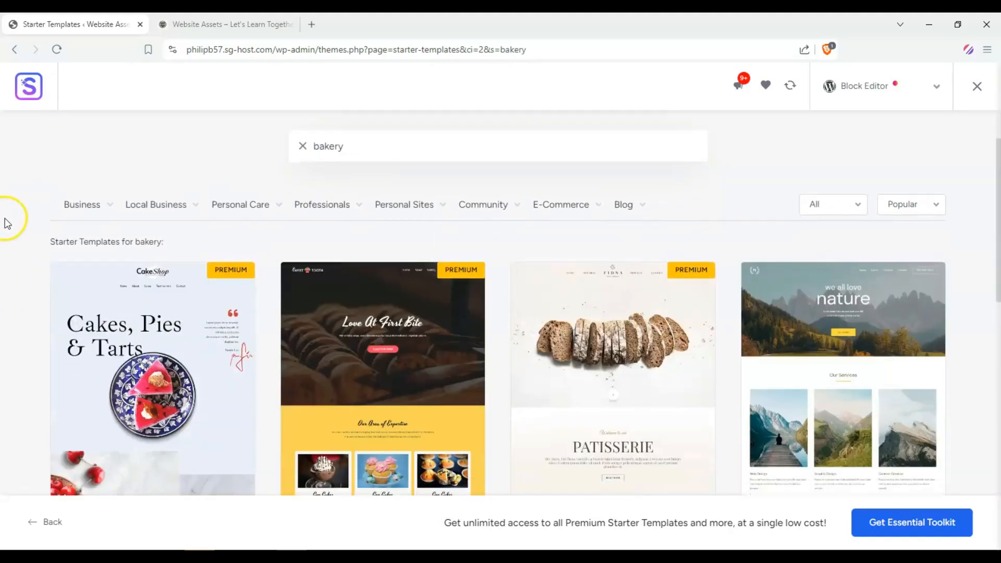
scroll(20, 233, down, 1)
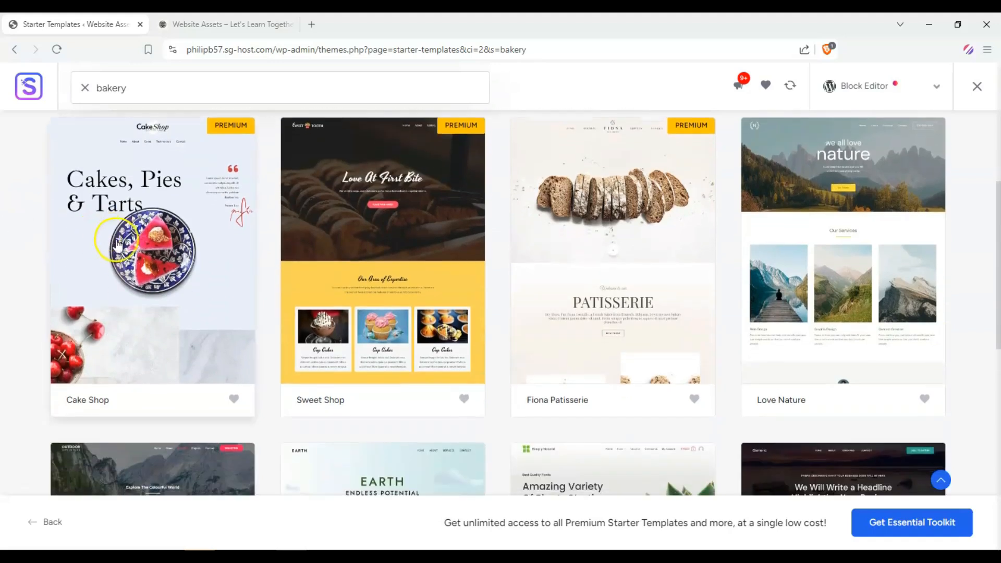
scroll(18, 216, down, 3)
scroll(376, 280, up, 3)
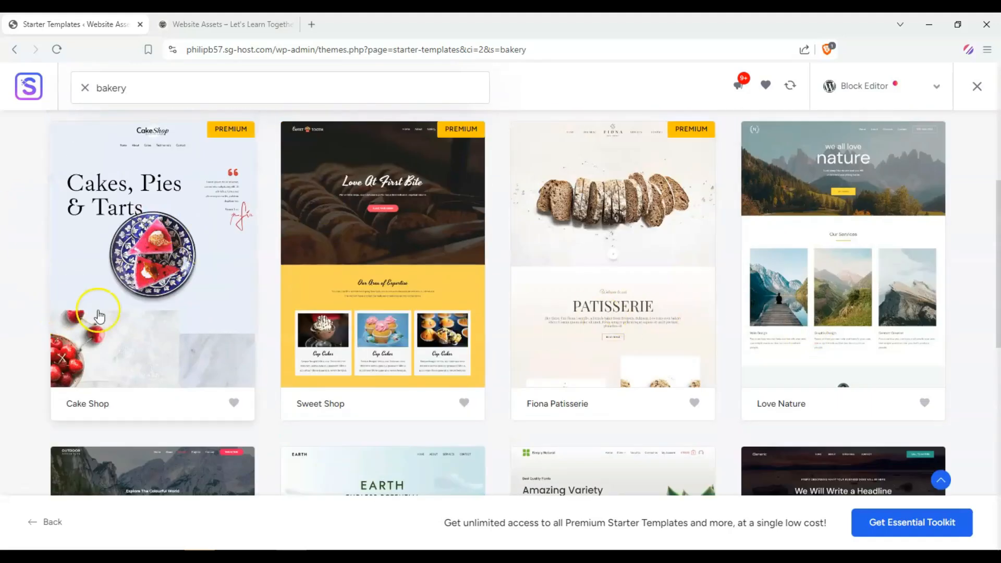
scroll(94, 306, up, 4)
scroll(42, 258, down, 3)
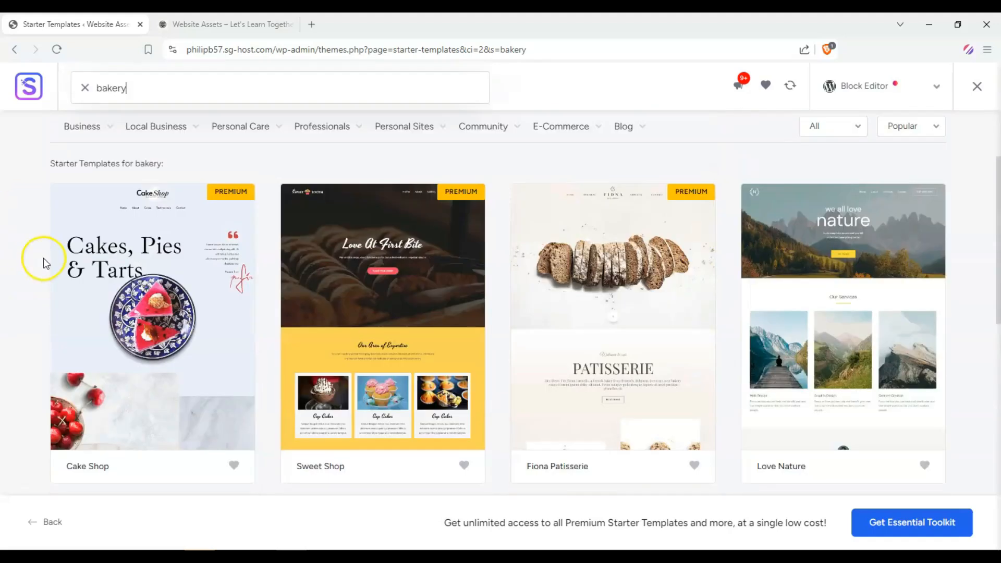
scroll(32, 260, up, 3)
Step: Clear the search and filter templates by the Online Courses category under E-Commerce
drag(365, 233, 190, 217)
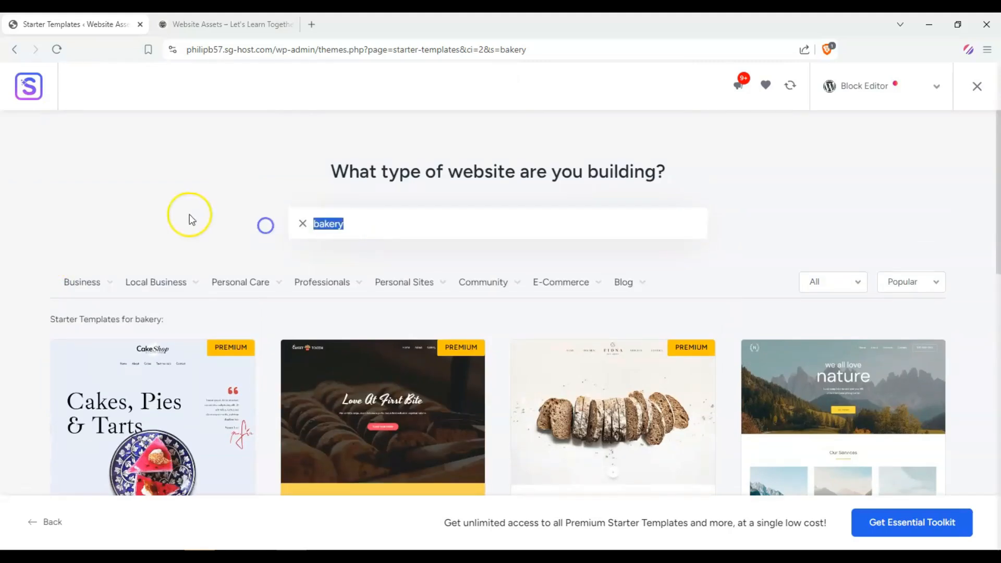
key(BackSpace)
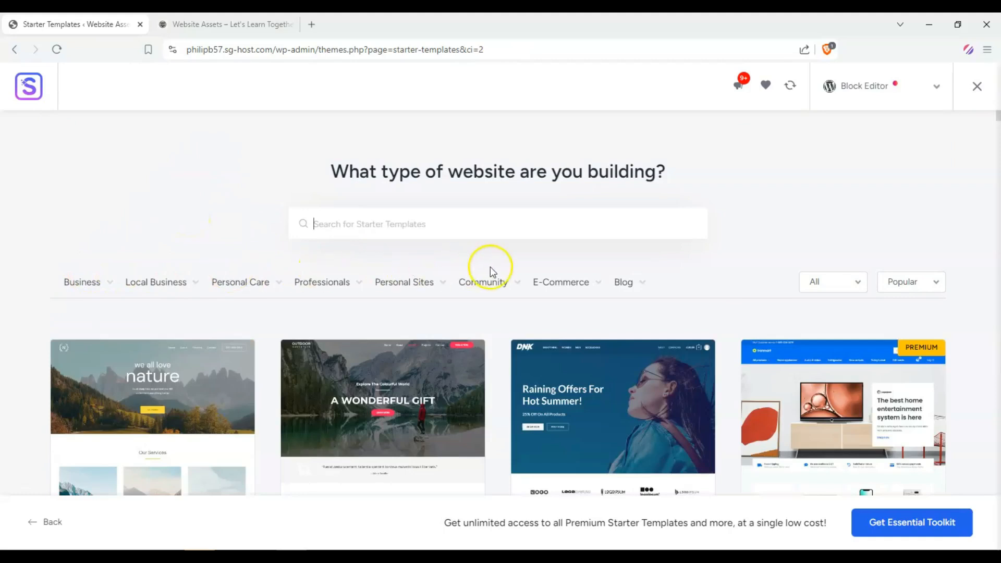
click(580, 282)
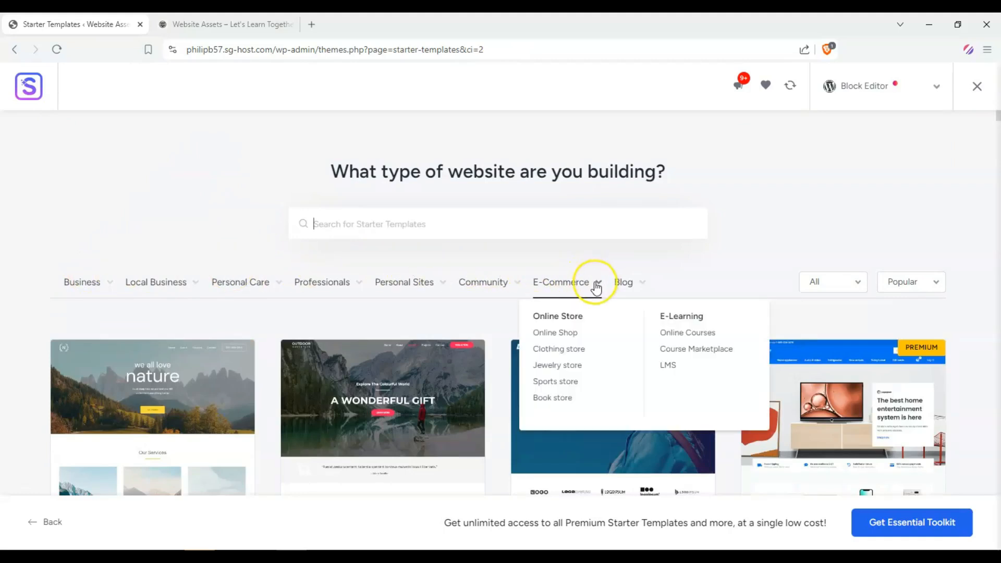
scroll(597, 288, down, 1)
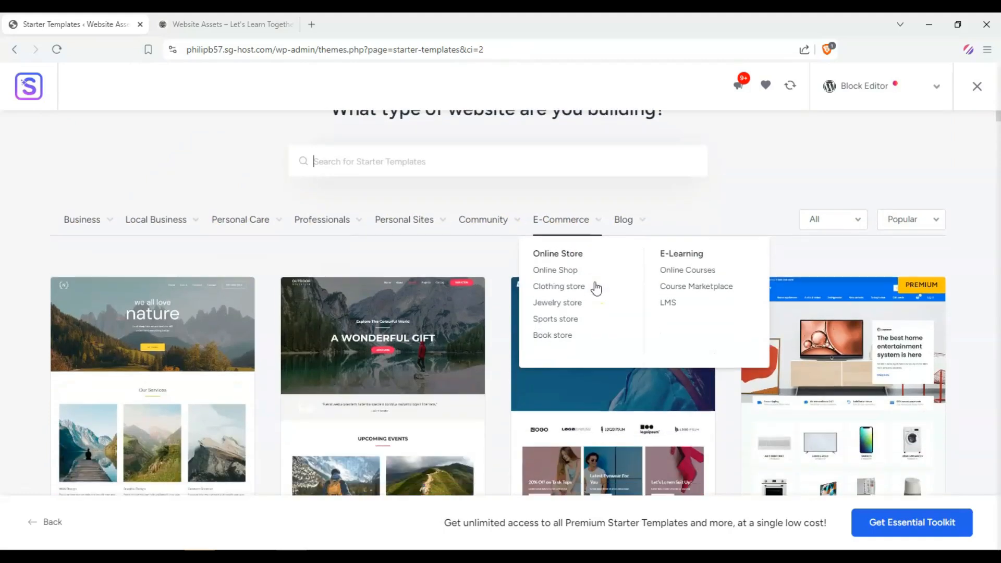
click(693, 271)
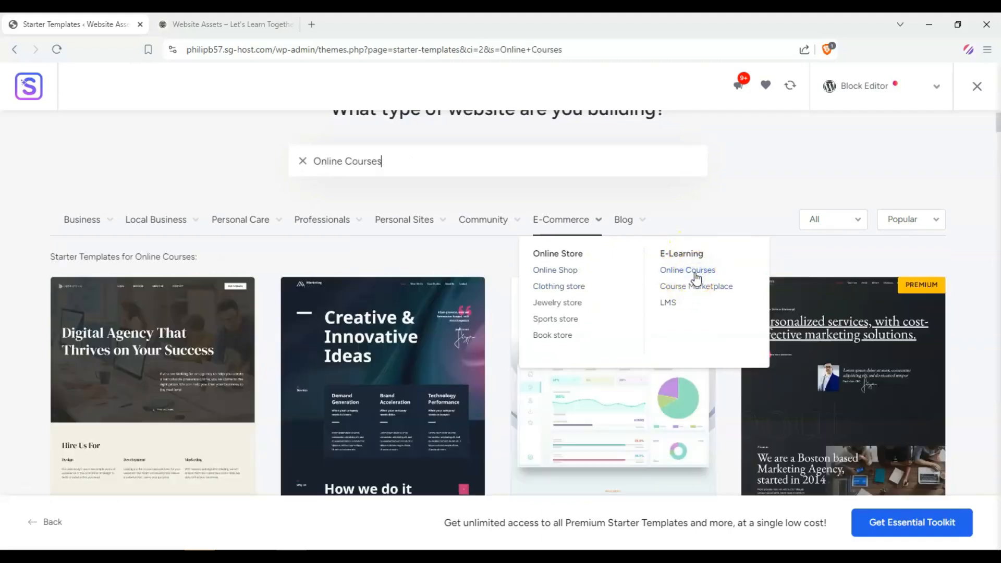
Step: Browse the Online Courses template results
scroll(134, 291, down, 2)
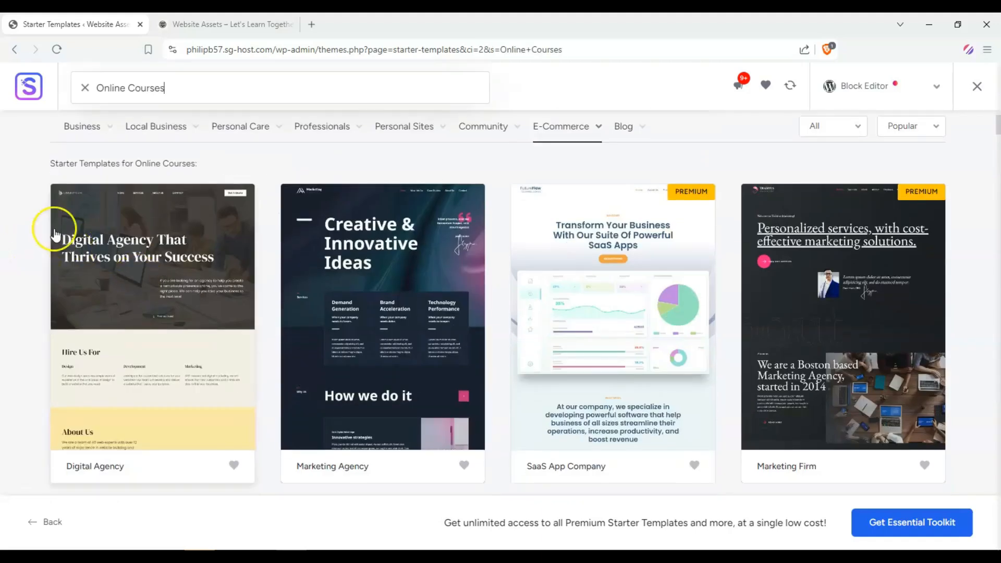
scroll(68, 180, down, 2)
scroll(68, 179, down, 5)
scroll(8, 193, down, 5)
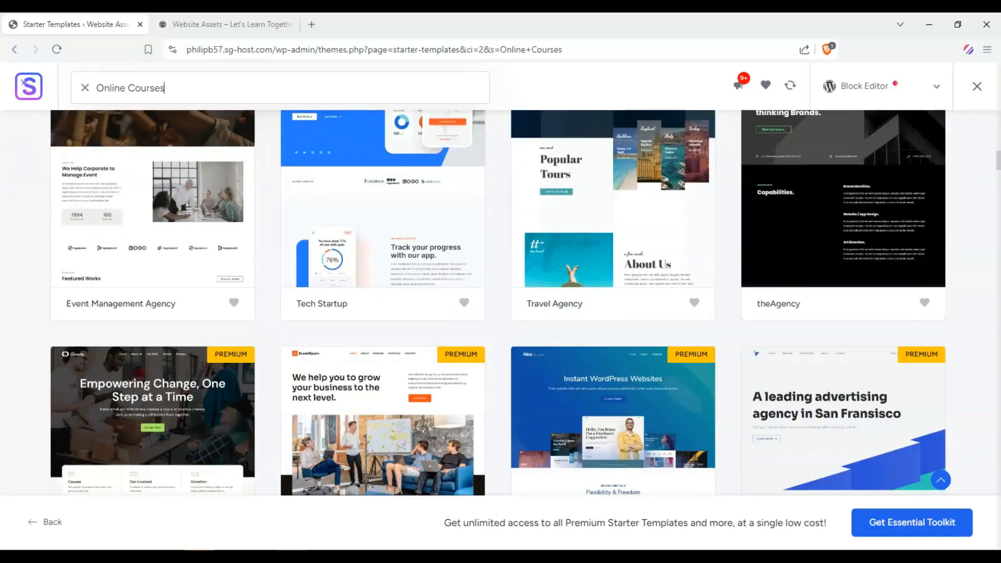
scroll(8, 193, up, 10)
mouse_move(492, 284)
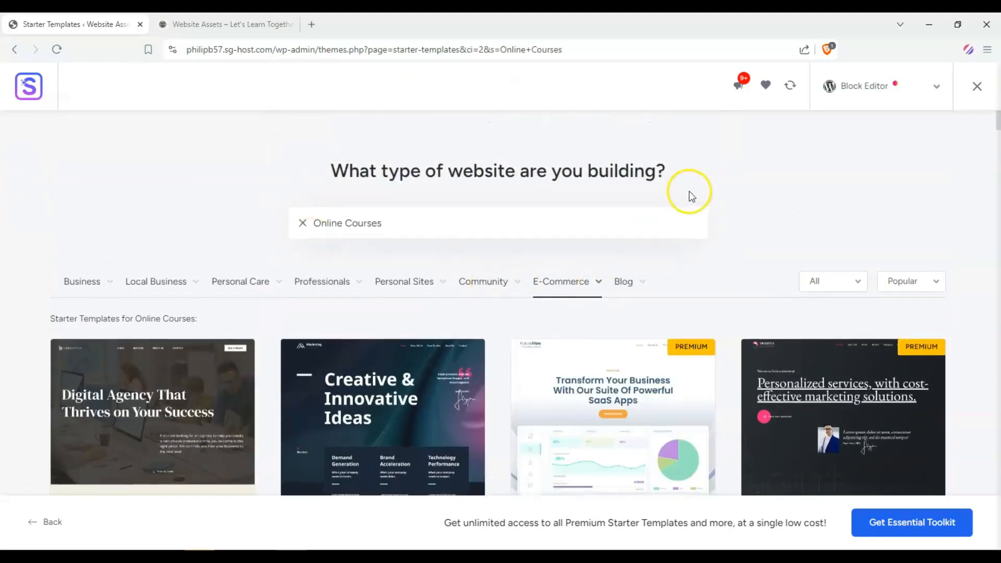
scroll(704, 198, down, 3)
scroll(851, 216, down, 5)
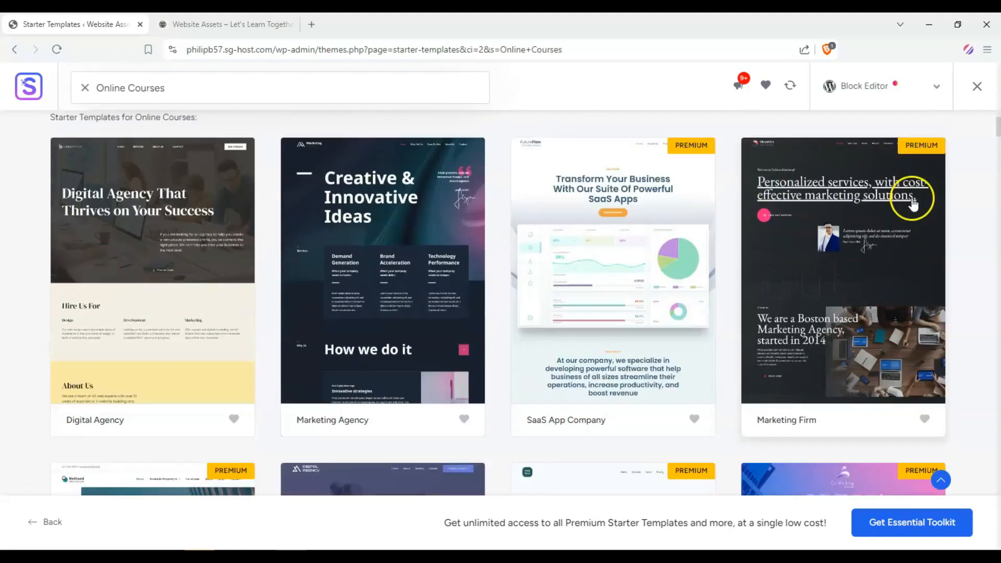
scroll(755, 242, up, 6)
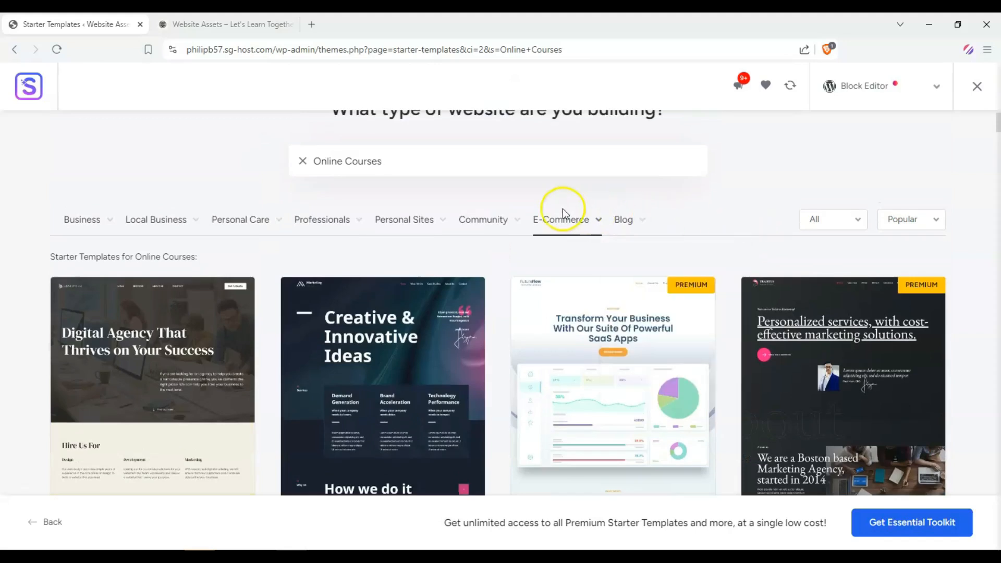
scroll(89, 208, down, 6)
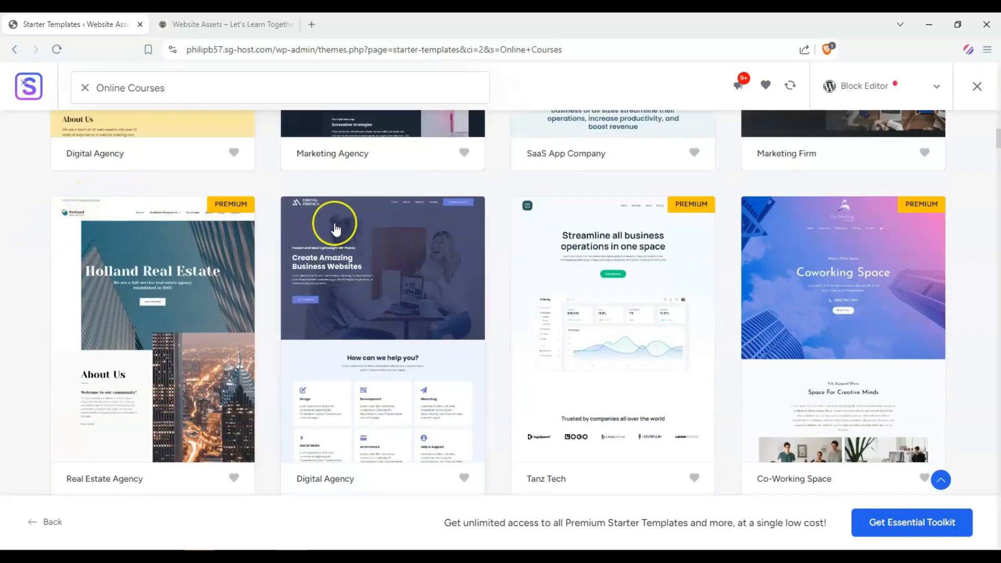
scroll(365, 286, up, 6)
Step: Switch to the Online Shop category under E-Commerce and browse its templates
mouse_move(573, 287)
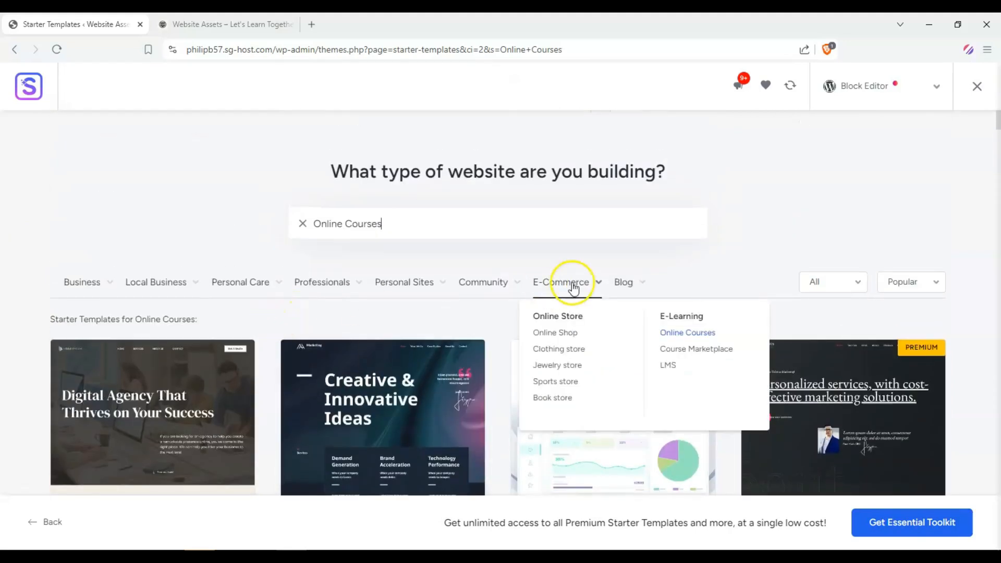
click(567, 334)
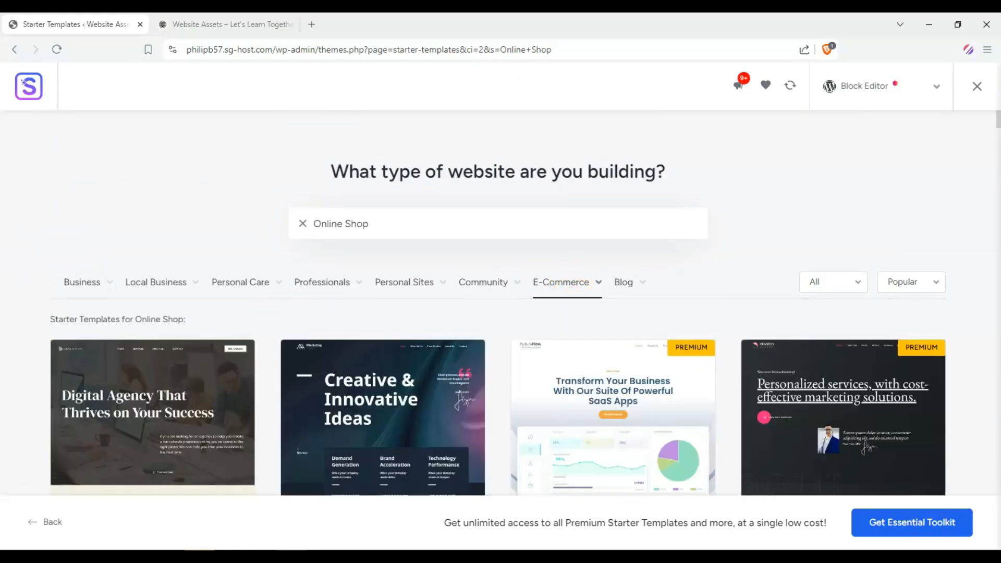
scroll(4, 243, down, 5)
scroll(3, 237, down, 5)
scroll(3, 235, up, 10)
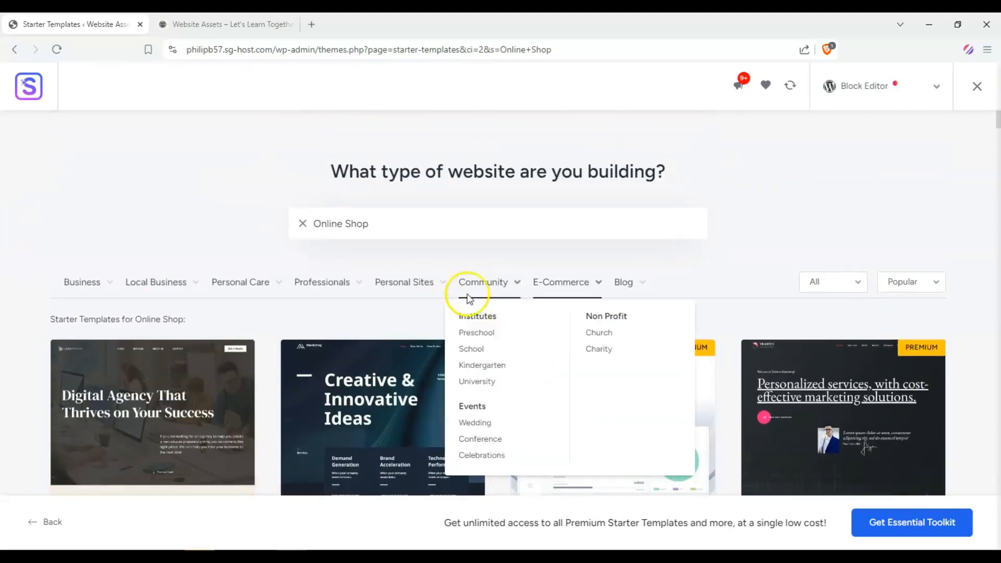
Step: Switch to the Clothing store category under E-Commerce and browse its templates
mouse_move(563, 282)
click(565, 350)
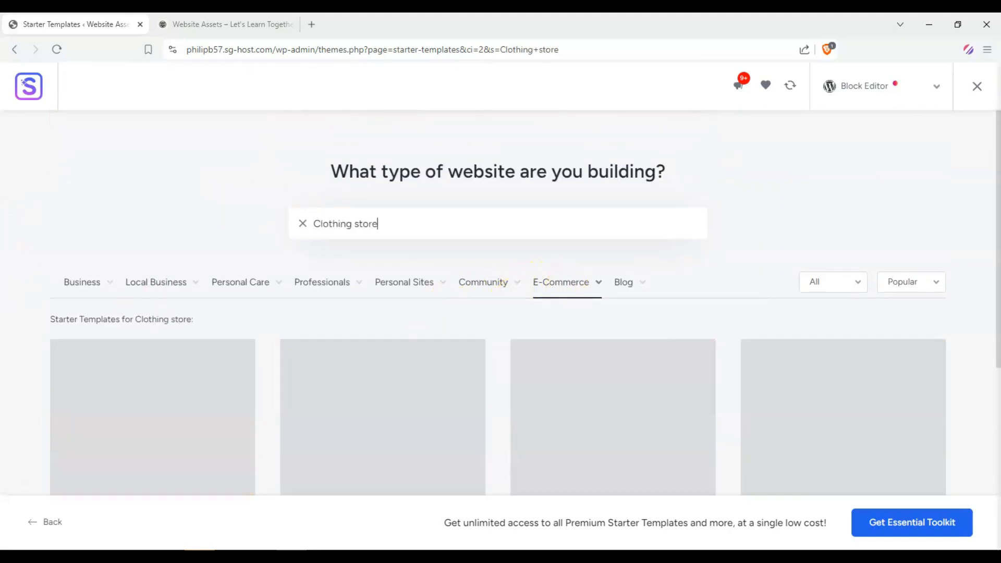
scroll(4, 240, down, 5)
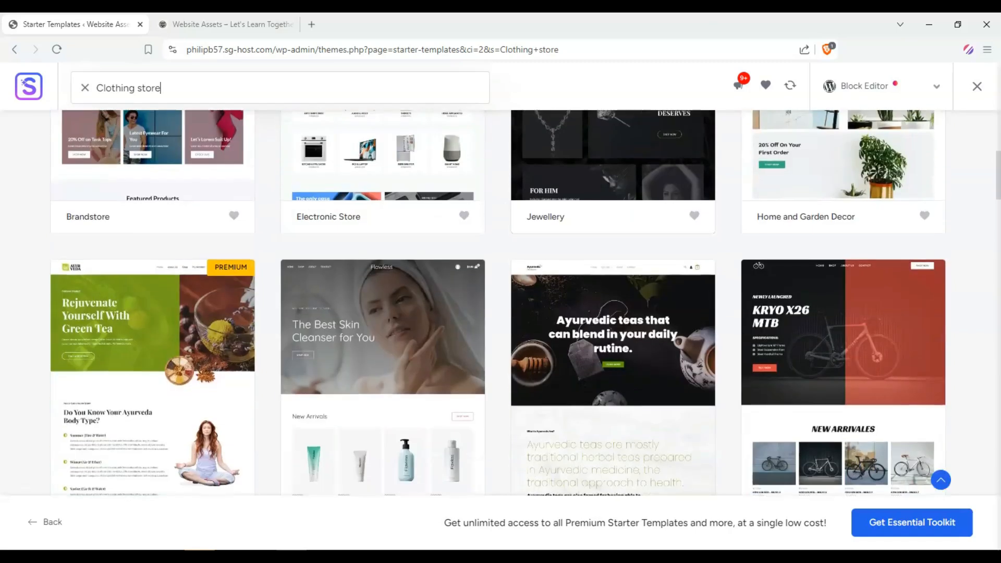
scroll(4, 240, up, 2)
scroll(157, 235, up, 3)
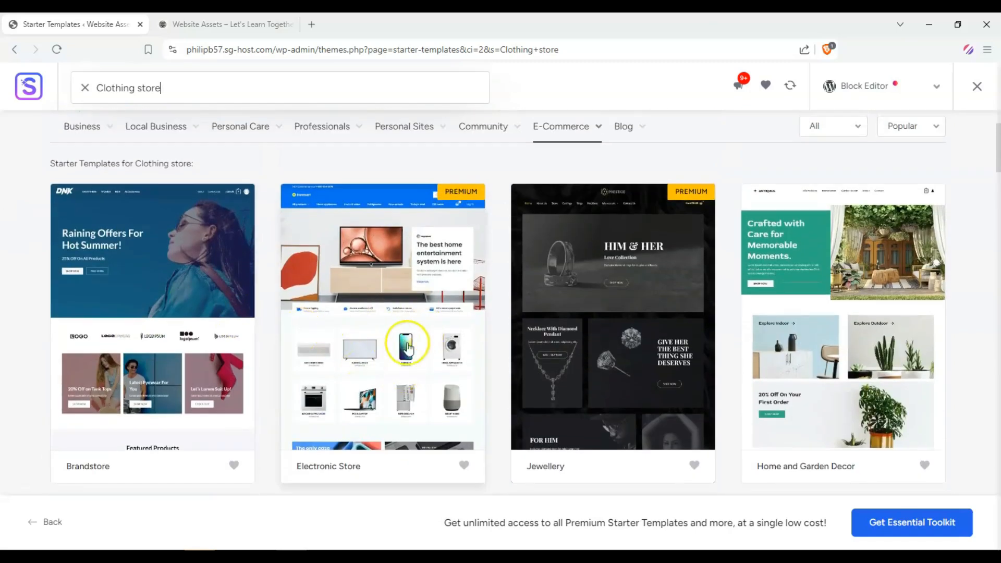
Step: Scroll through the remaining Clothing store template results to compare designs
scroll(4, 224, down, 8)
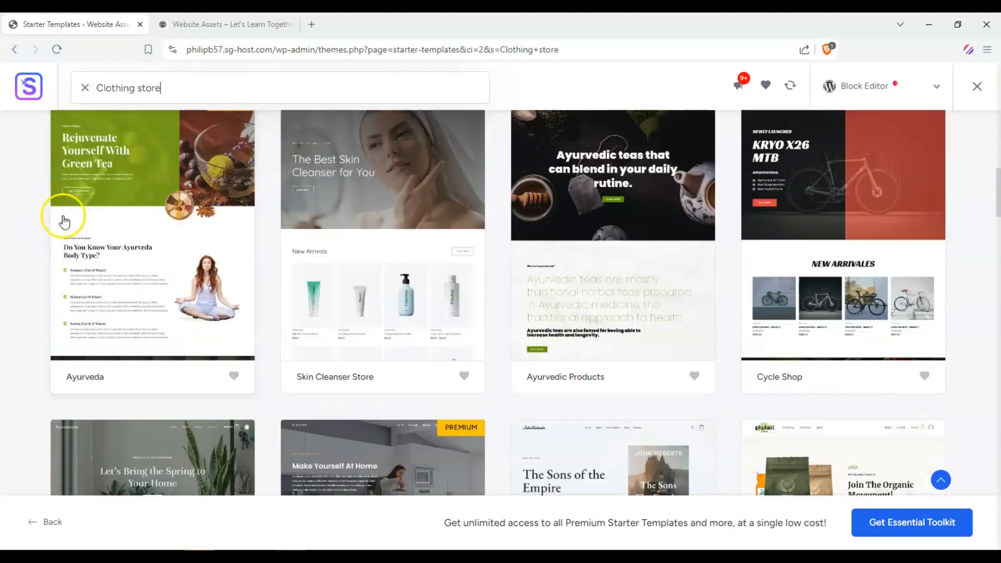
scroll(346, 138, down, 5)
scroll(351, 261, up, 4)
scroll(409, 226, down, 4)
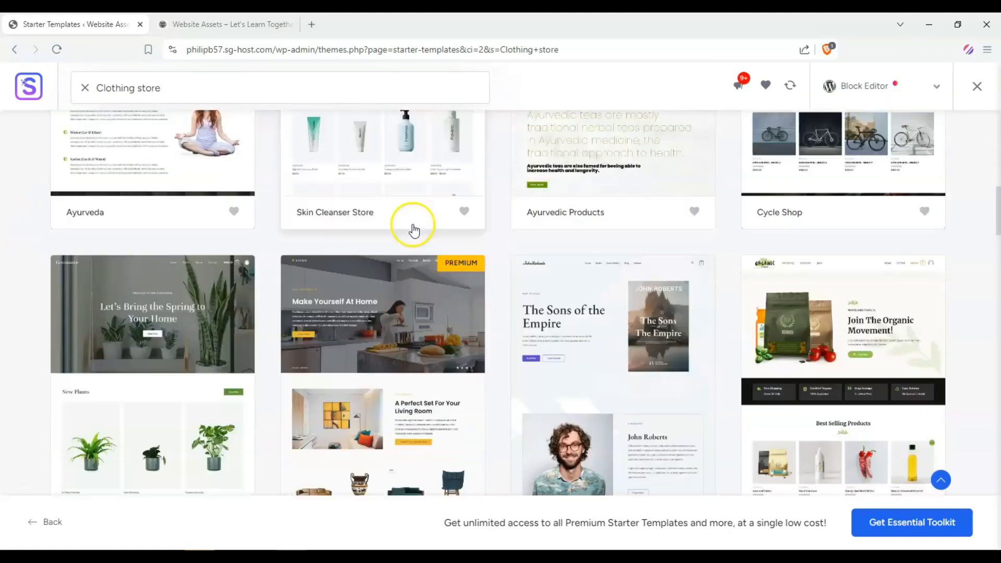
scroll(339, 260, down, 7)
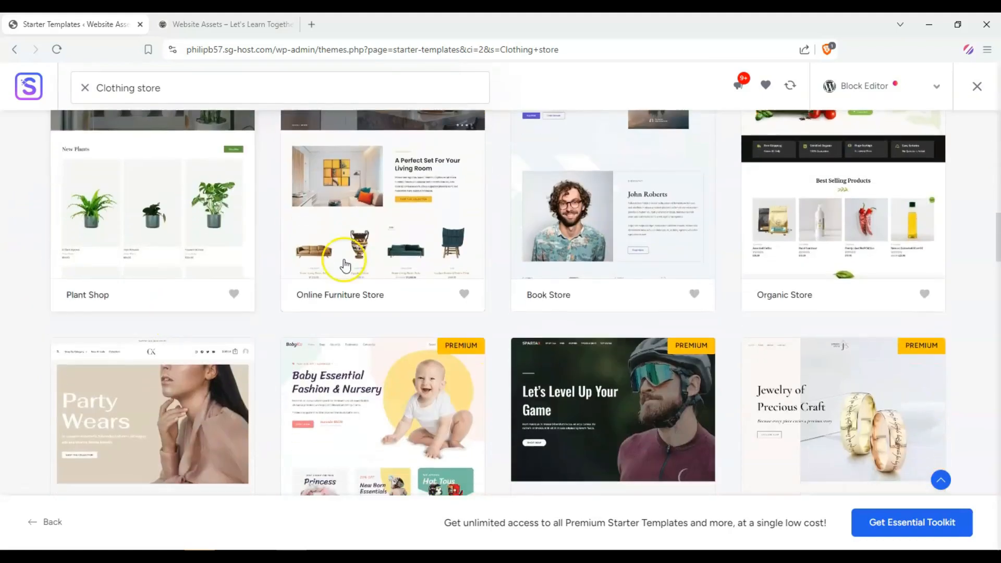
scroll(67, 264, up, 2)
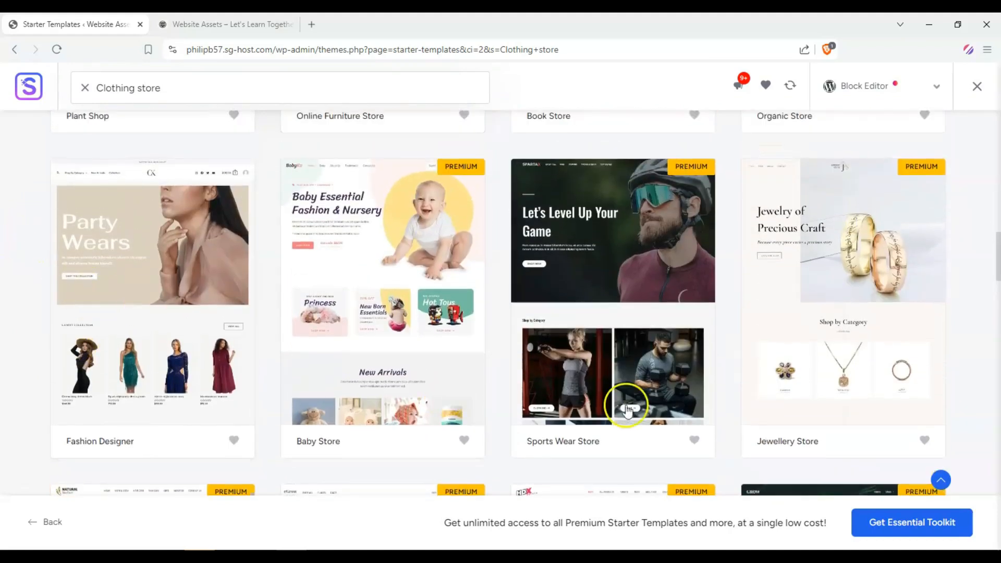
scroll(633, 336, down, 6)
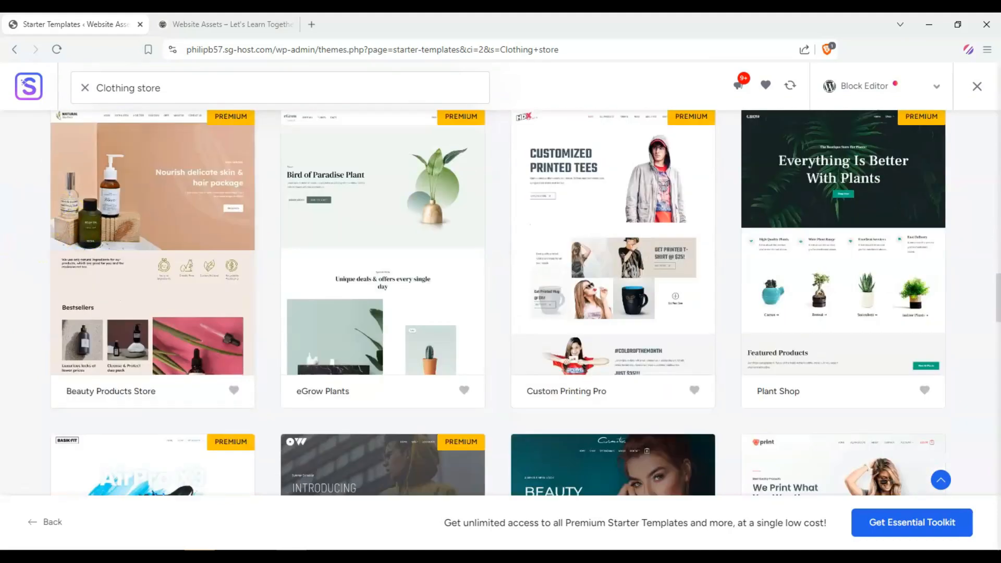
scroll(85, 287, down, 2)
scroll(85, 287, down, 4)
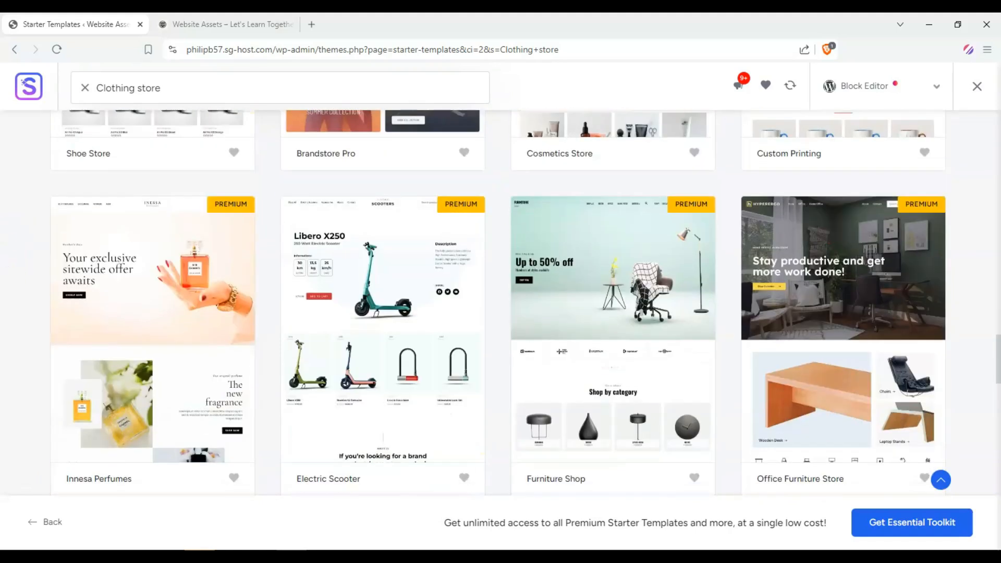
scroll(8, 327, down, 2)
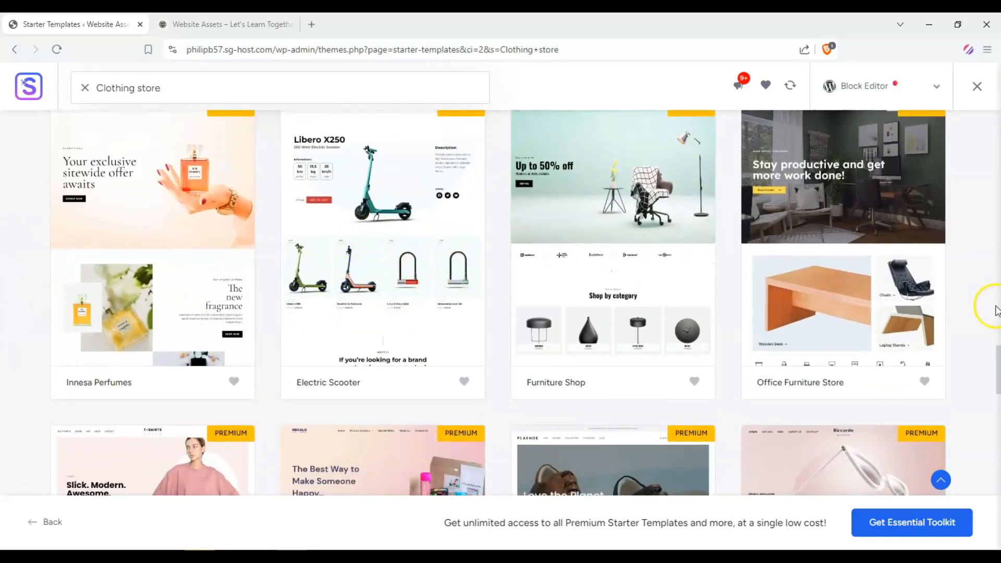
scroll(376, 152, up, 1)
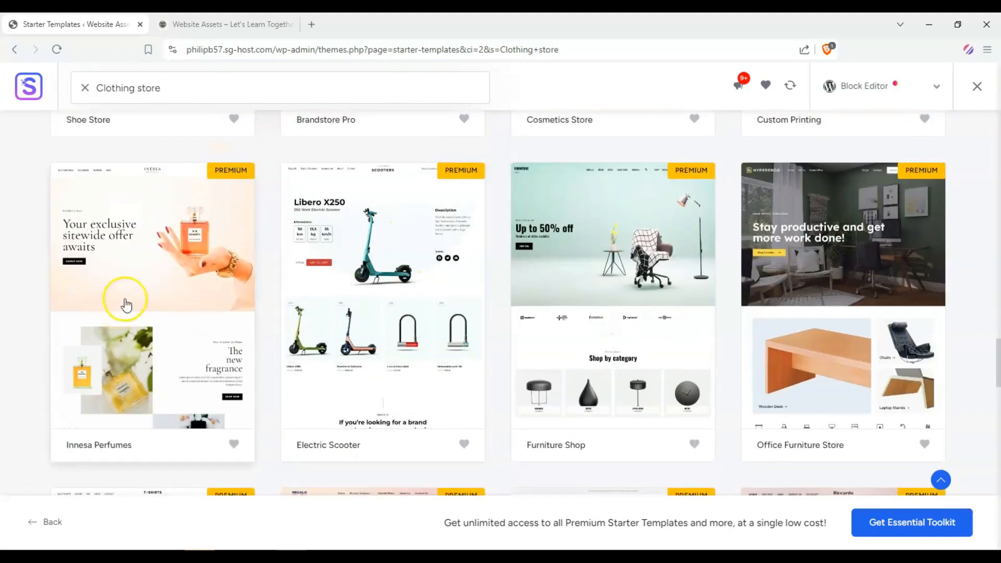
scroll(331, 219, down, 3)
scroll(5, 224, down, 7)
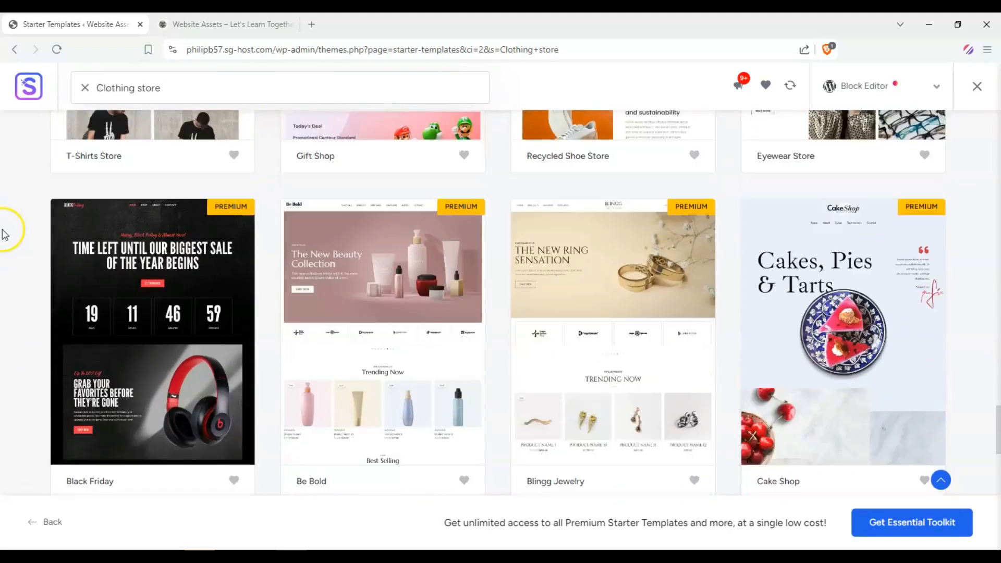
scroll(5, 232, down, 1)
scroll(367, 212, down, 2)
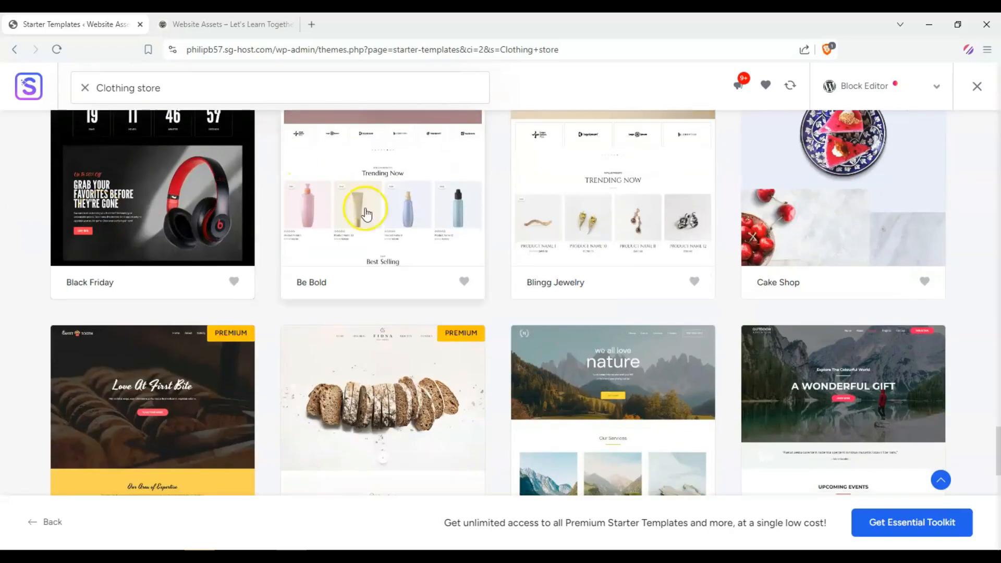
scroll(111, 246, down, 2)
scroll(31, 235, up, 15)
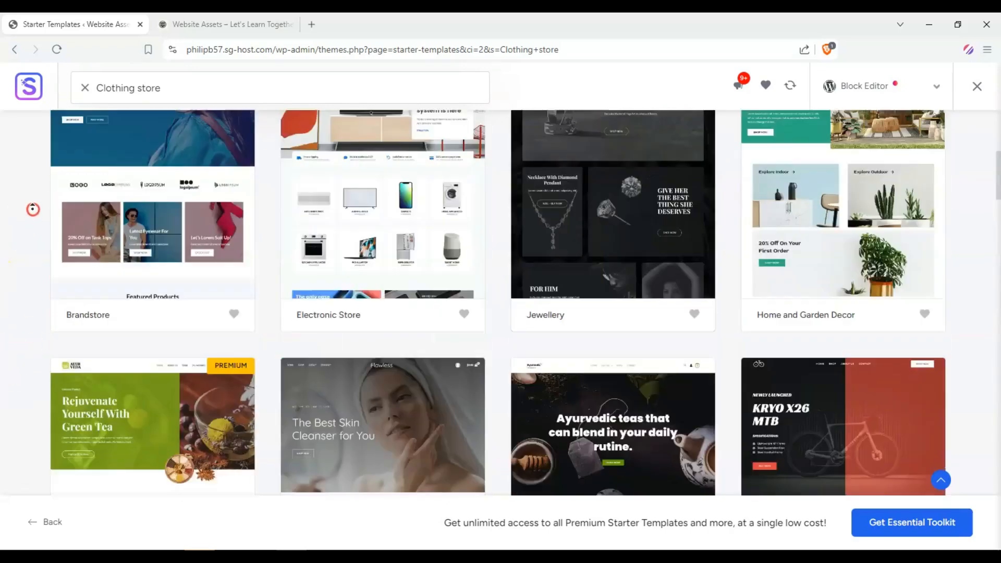
scroll(33, 209, up, 5)
scroll(33, 209, down, 3)
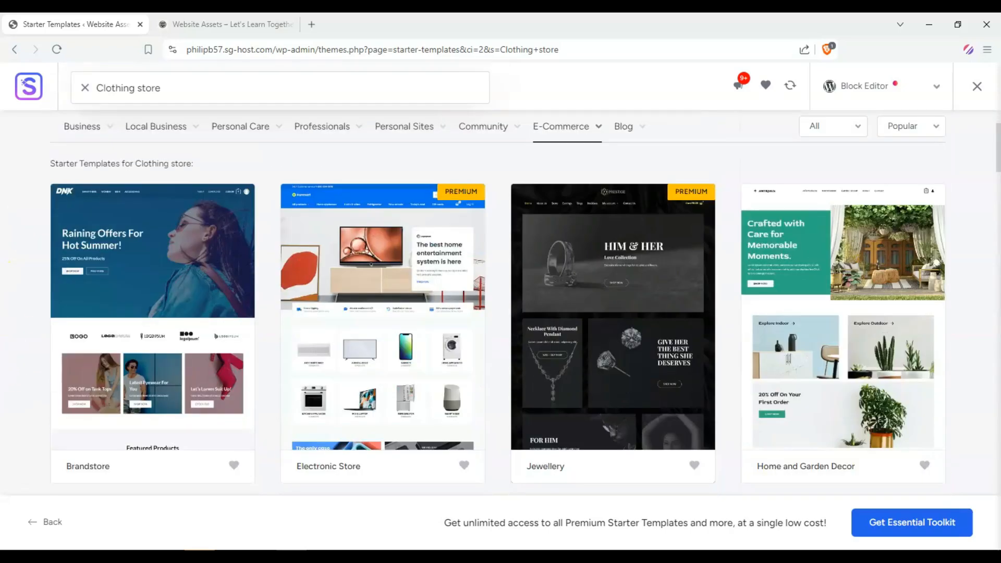
scroll(33, 209, down, 5)
scroll(501, 303, down, 6)
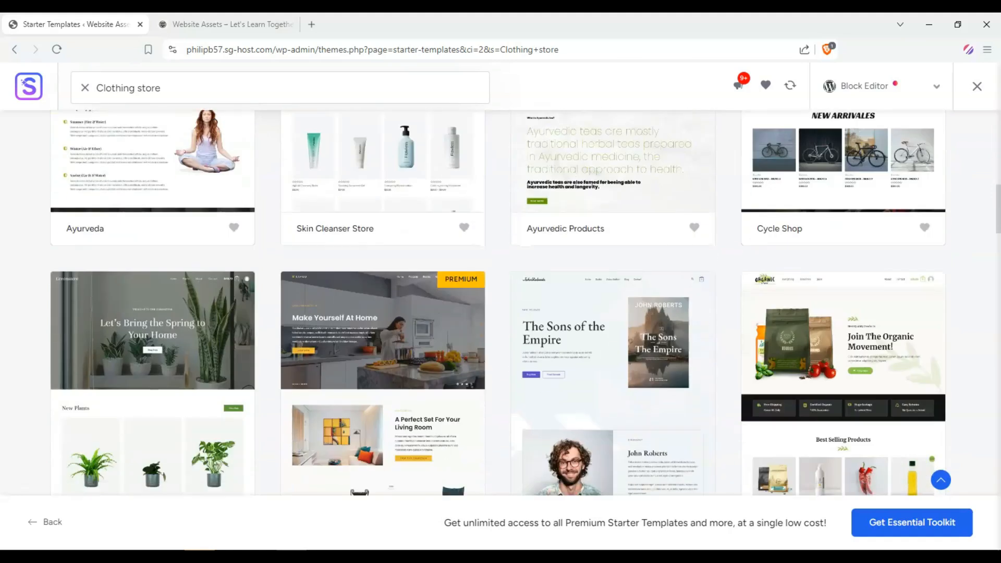
scroll(500, 303, up, 1)
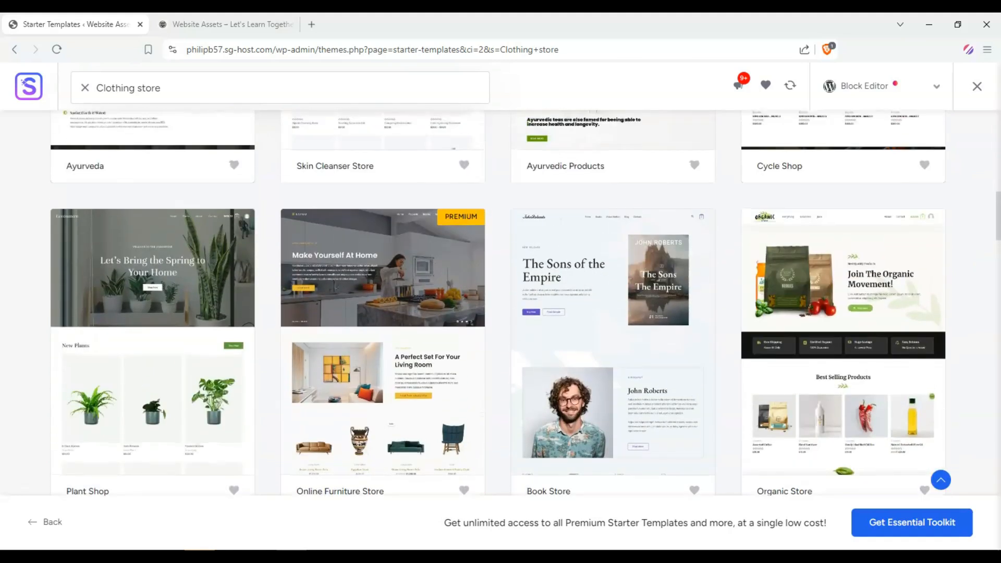
scroll(501, 302, down, 1)
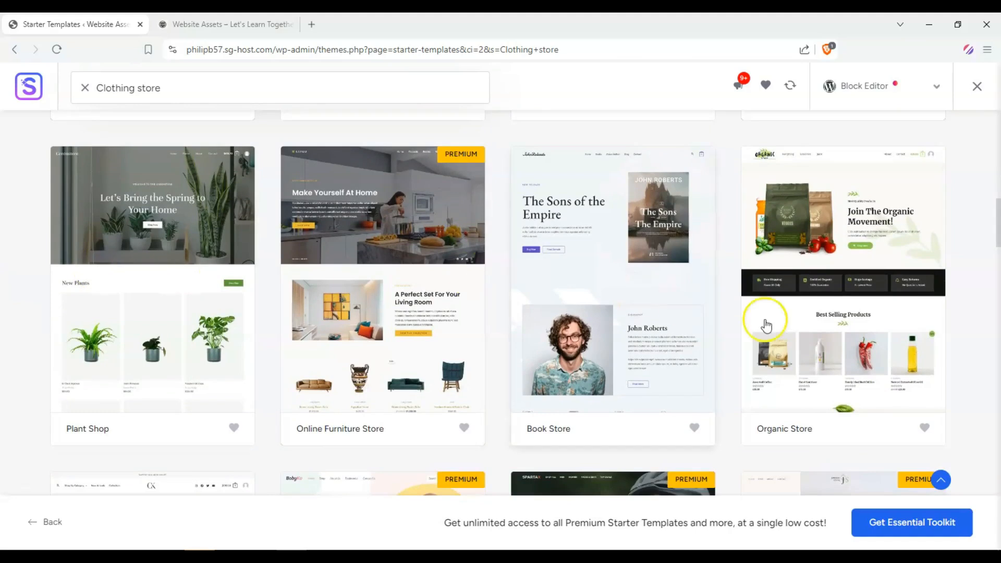
Step: Select the Organic Store template and scroll through its homepage preview from top to footer
click(849, 255)
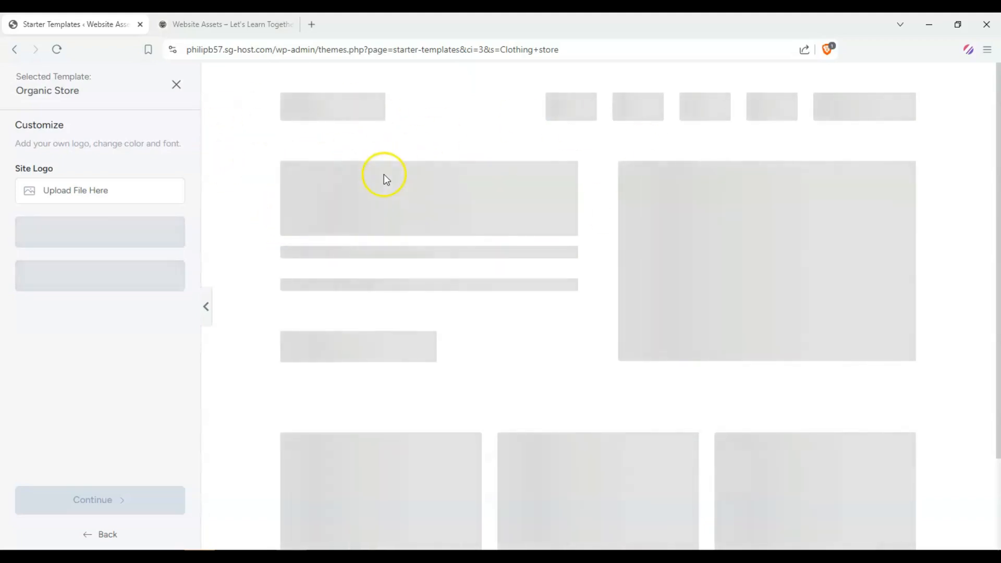
scroll(730, 198, down, 5)
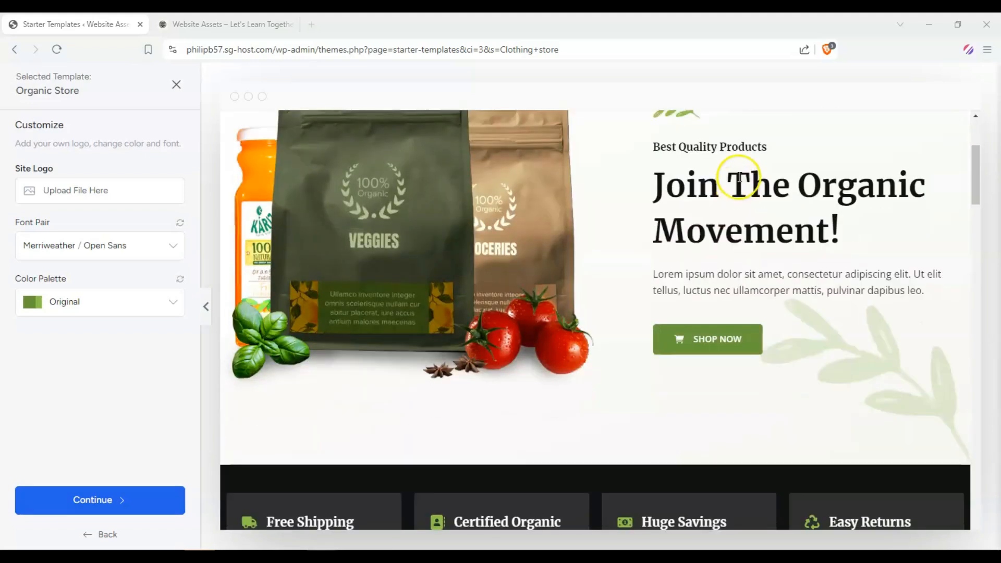
scroll(678, 203, up, 3)
scroll(548, 237, down, 3)
scroll(550, 254, down, 8)
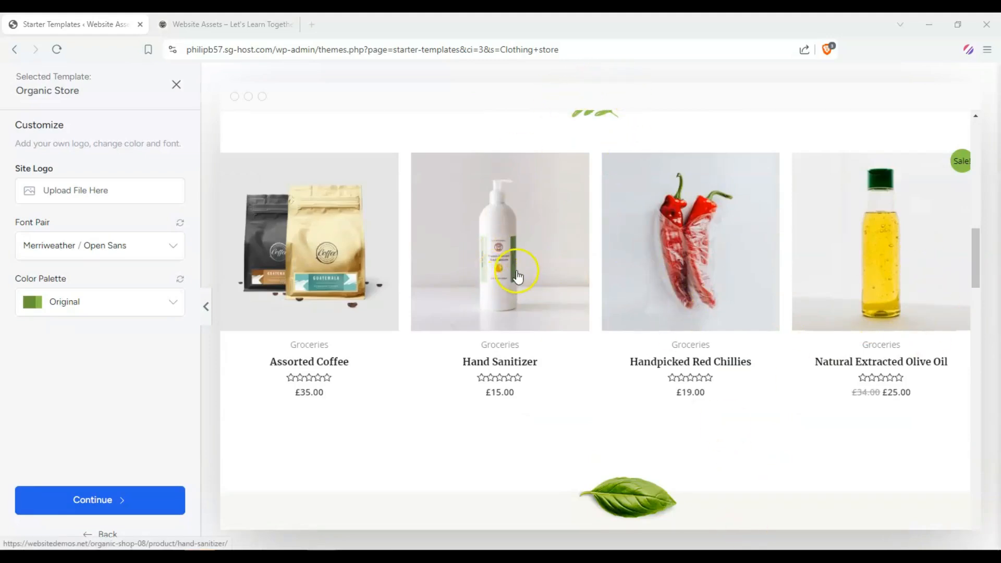
scroll(313, 243, down, 8)
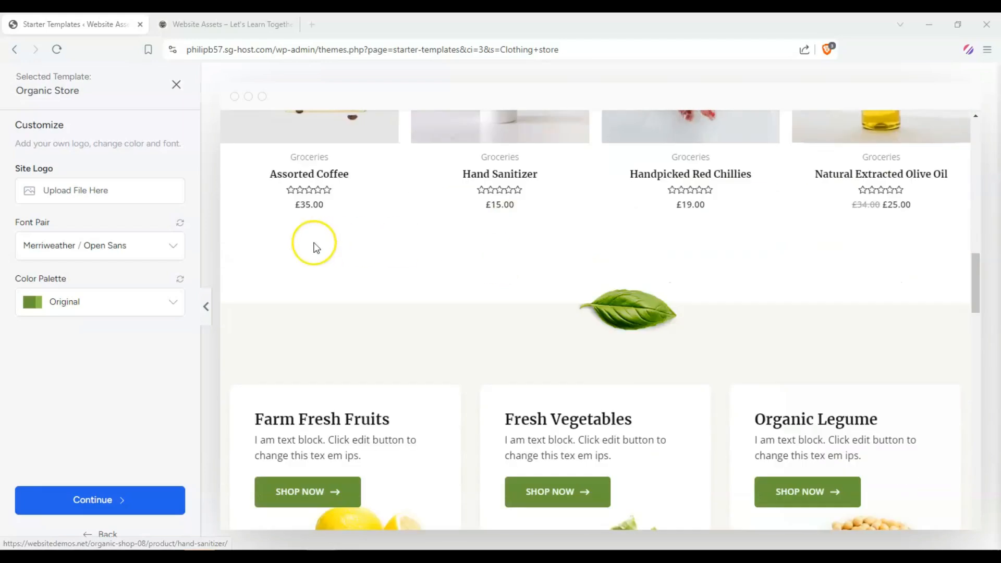
scroll(314, 246, down, 15)
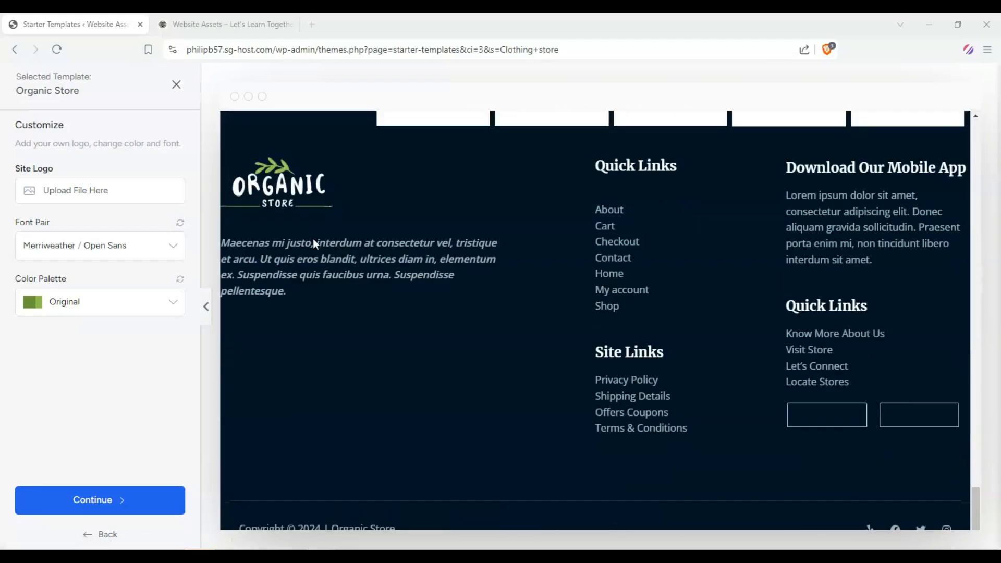
scroll(315, 247, up, 5)
scroll(313, 248, up, 15)
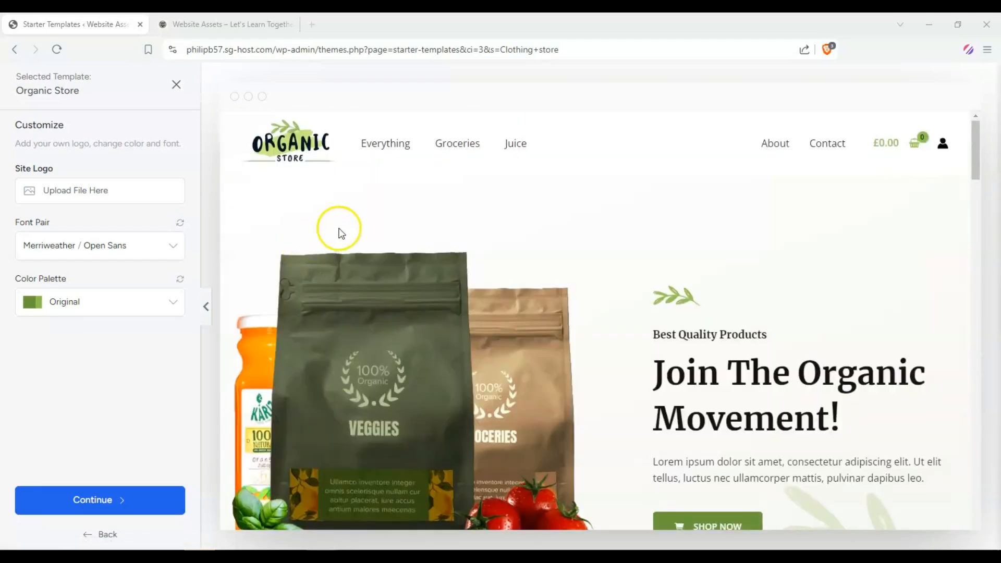
scroll(628, 287, down, 6)
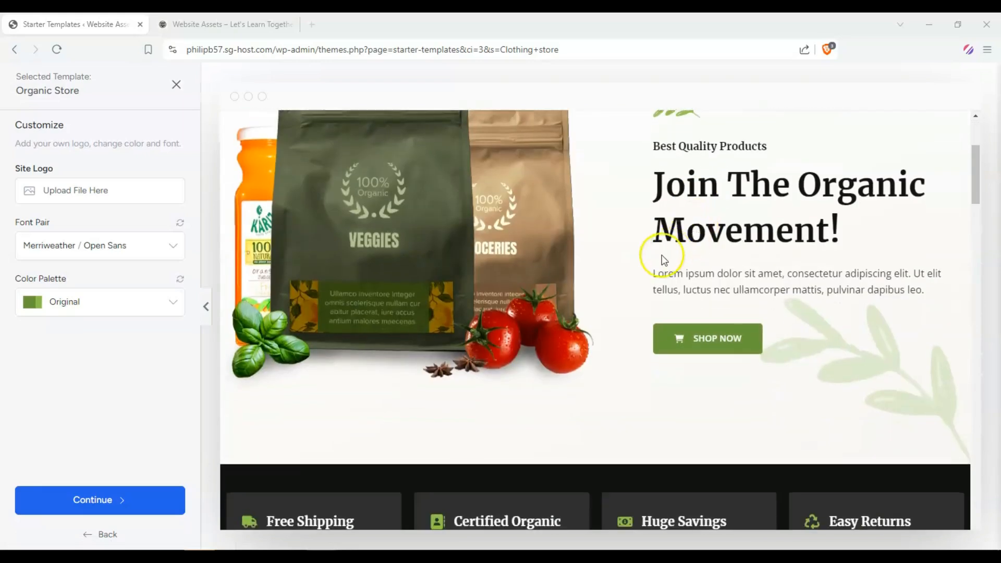
scroll(650, 269, up, 6)
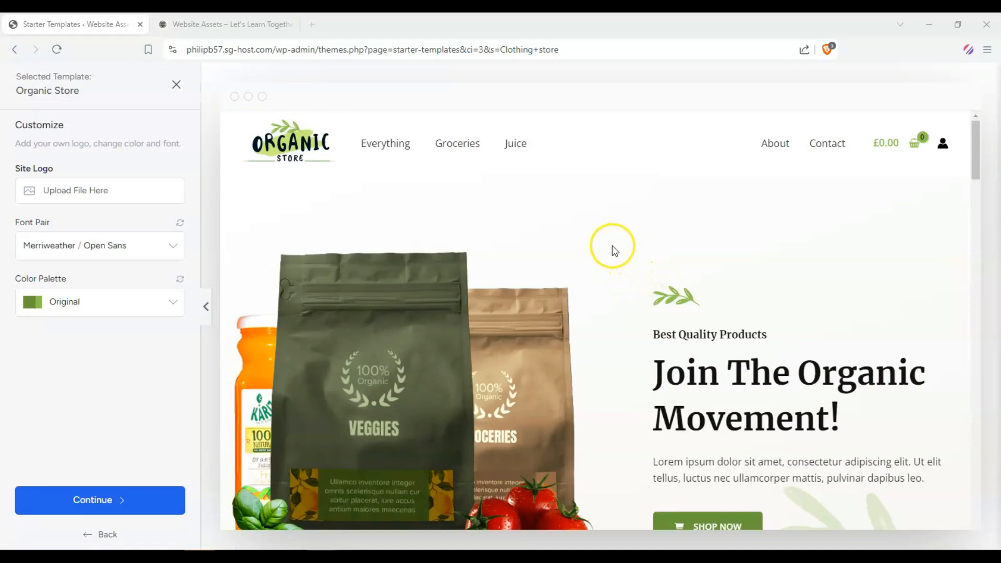
scroll(812, 300, down, 4)
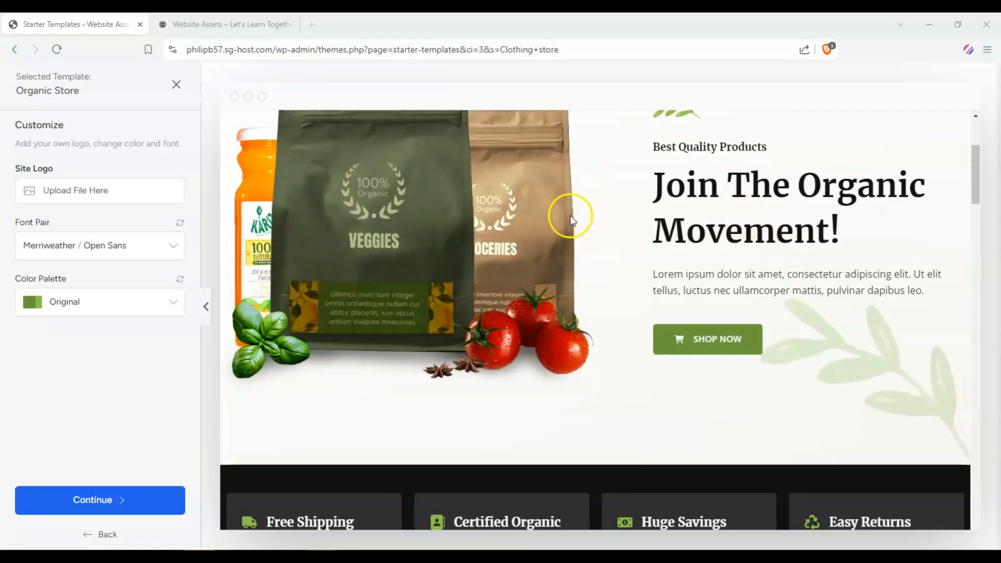
scroll(571, 215, up, 3)
scroll(681, 232, up, 1)
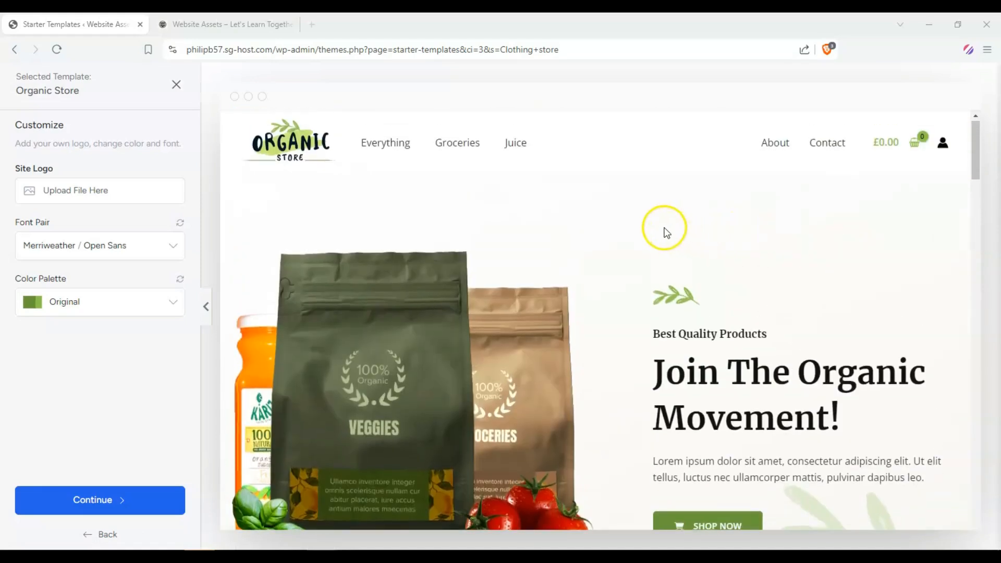
scroll(655, 226, down, 2)
scroll(637, 238, up, 2)
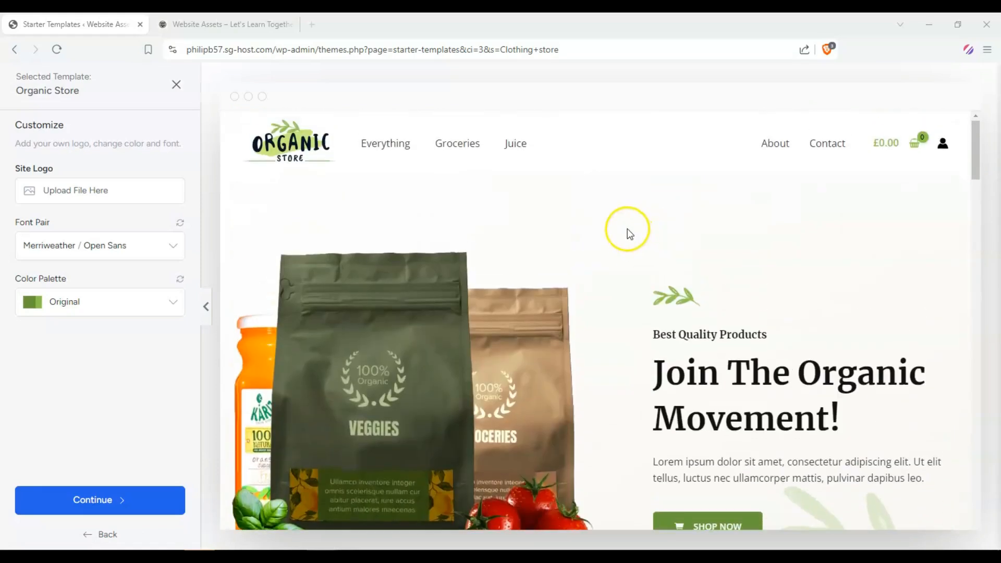
scroll(785, 328, down, 2)
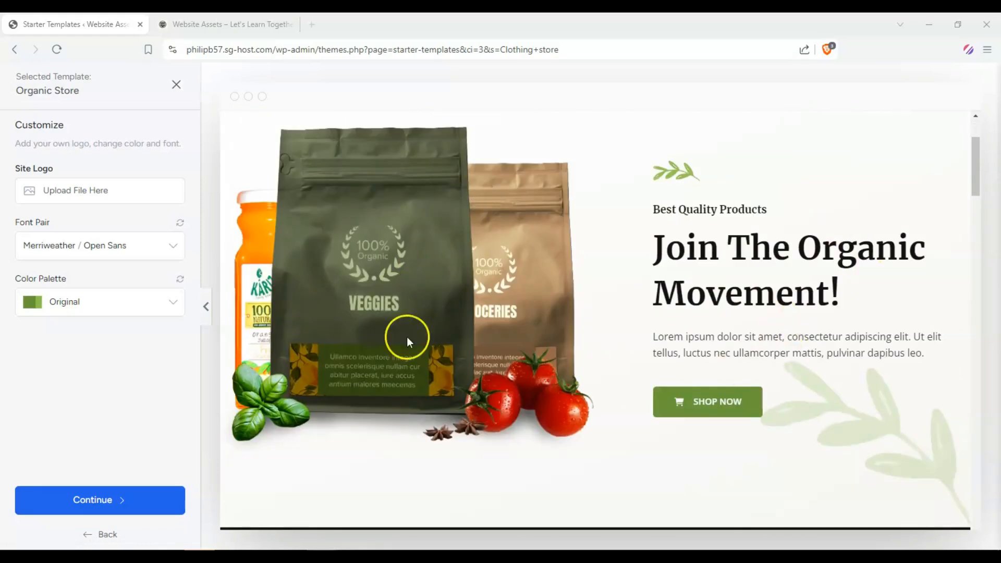
scroll(407, 337, down, 8)
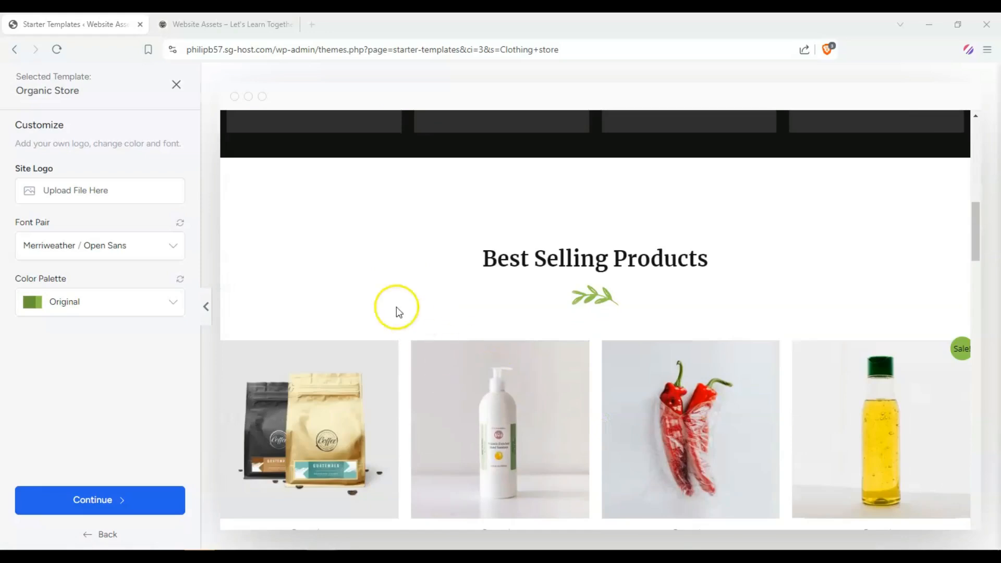
scroll(401, 282, up, 4)
scroll(443, 252, down, 5)
scroll(344, 475, down, 3)
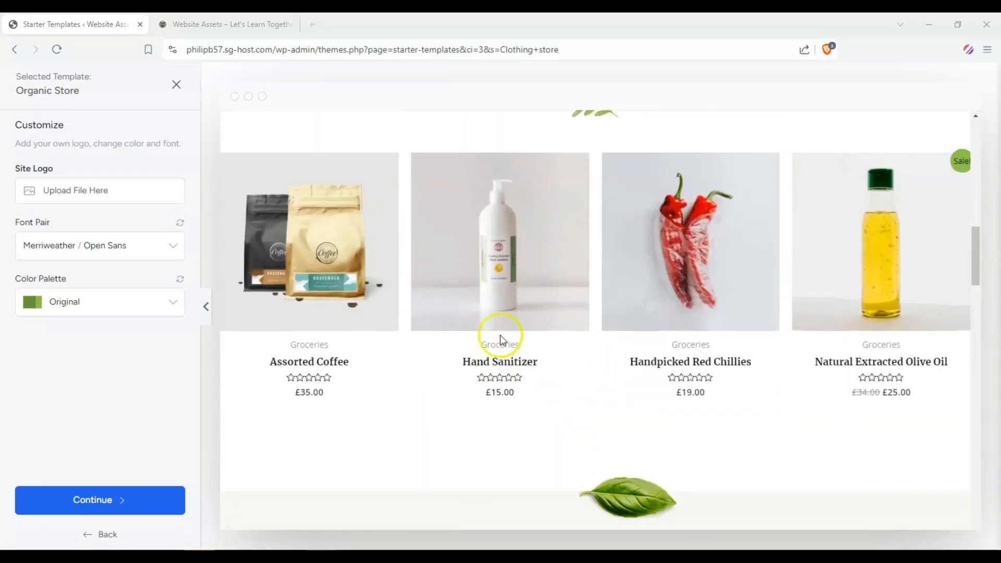
scroll(500, 334, up, 3)
scroll(536, 301, up, 4)
scroll(537, 303, down, 12)
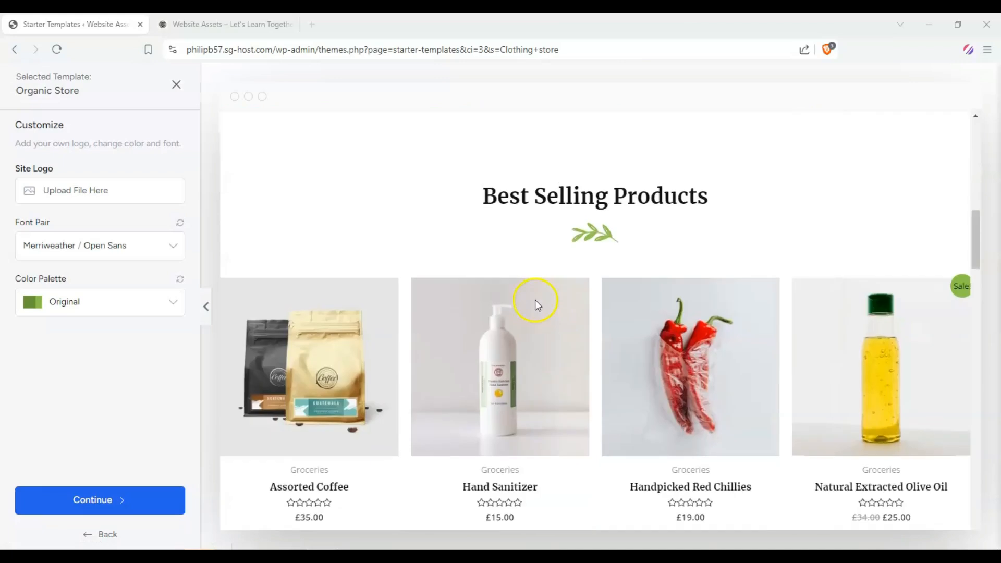
scroll(540, 320, down, 5)
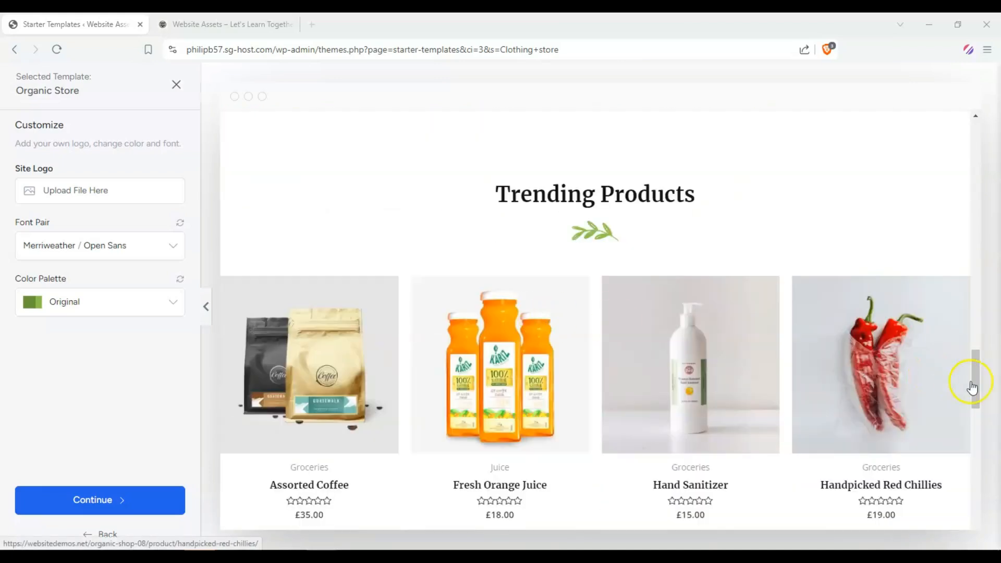
drag(975, 384, 958, 142)
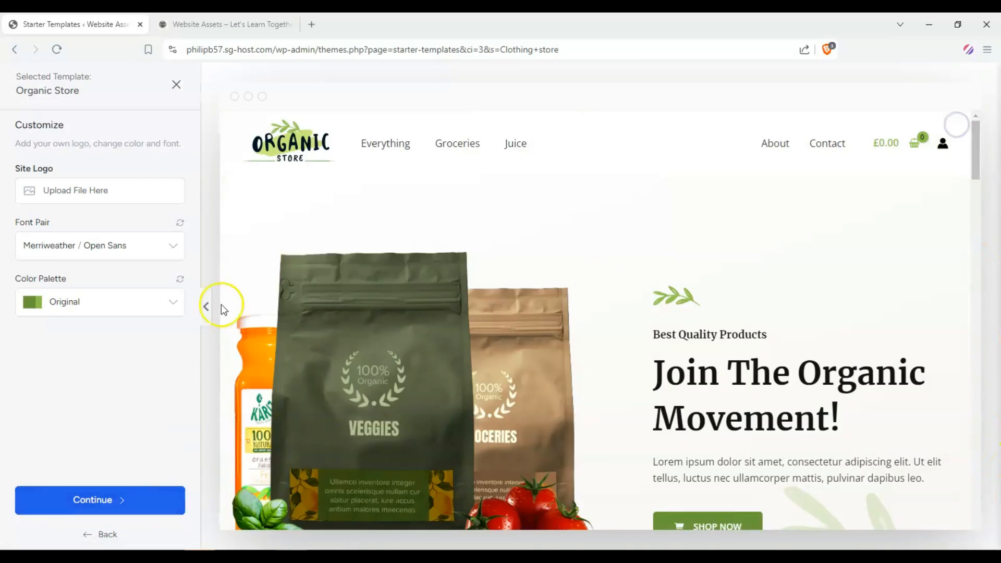
Step: Set the site logo to the monitor icon image chosen from the media library
click(108, 190)
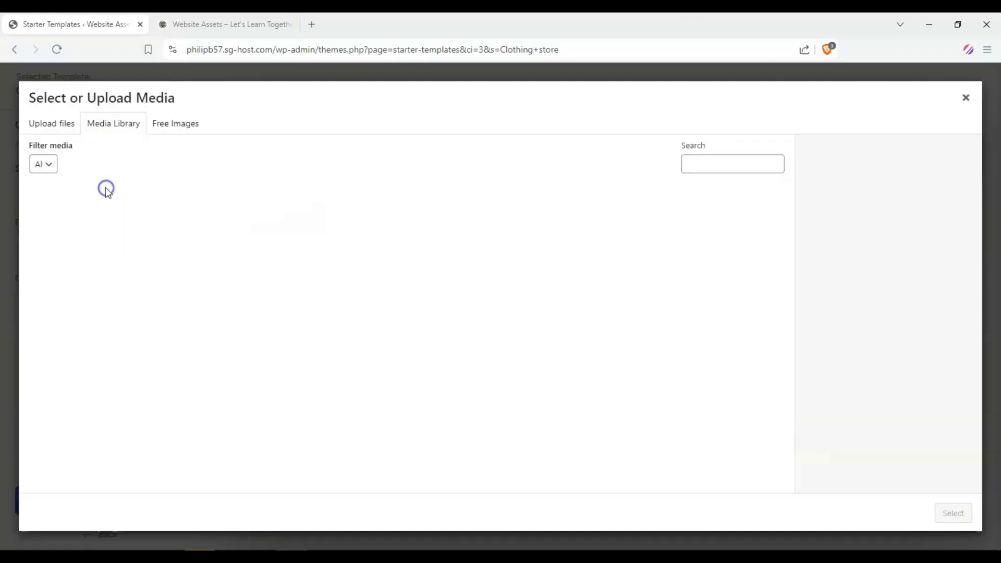
scroll(364, 250, down, 10)
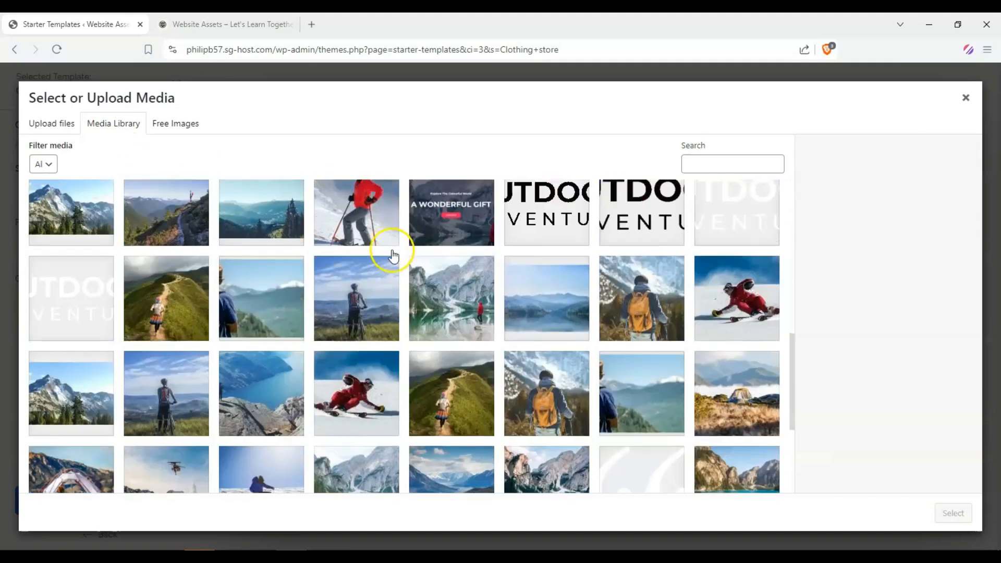
click(412, 476)
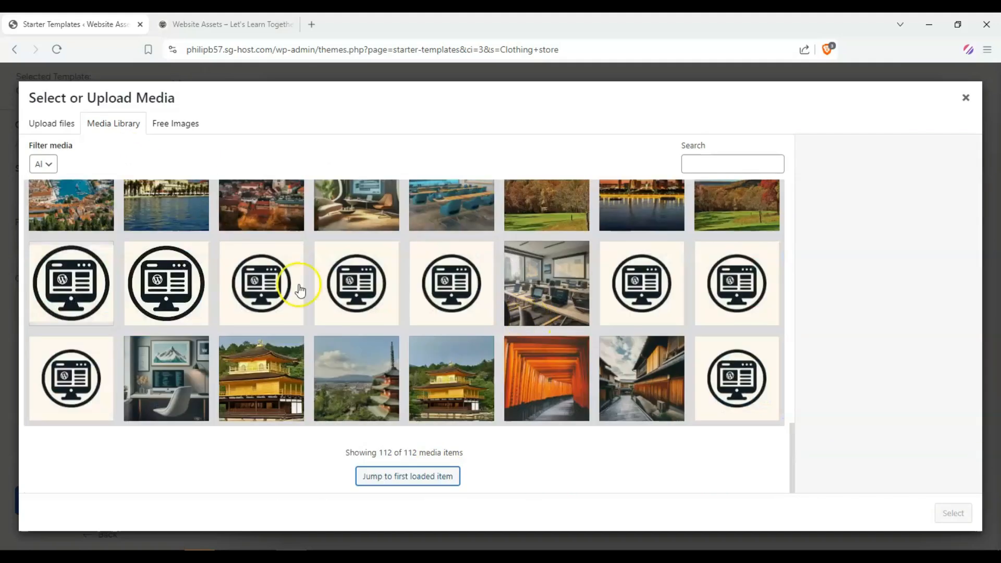
click(300, 289)
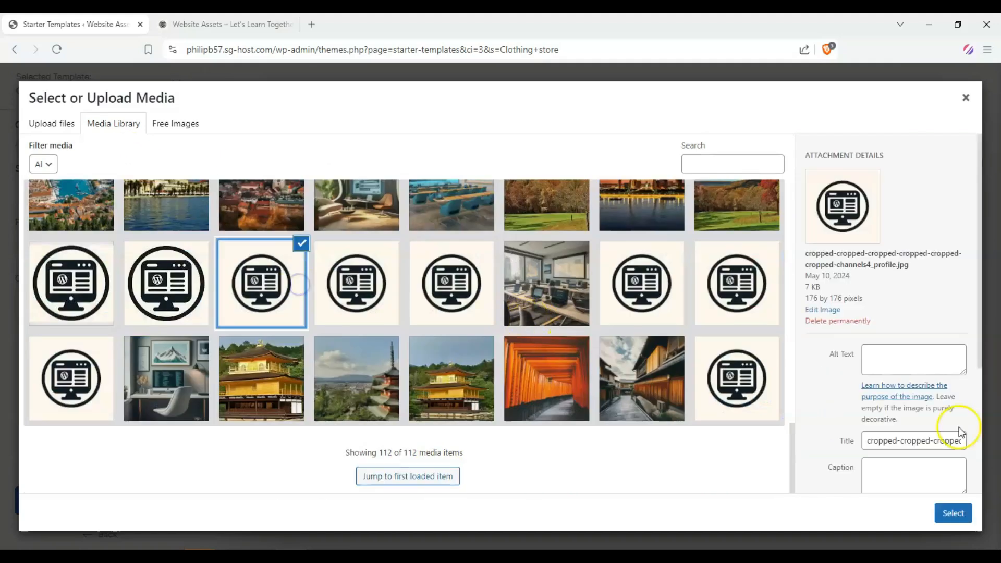
click(953, 513)
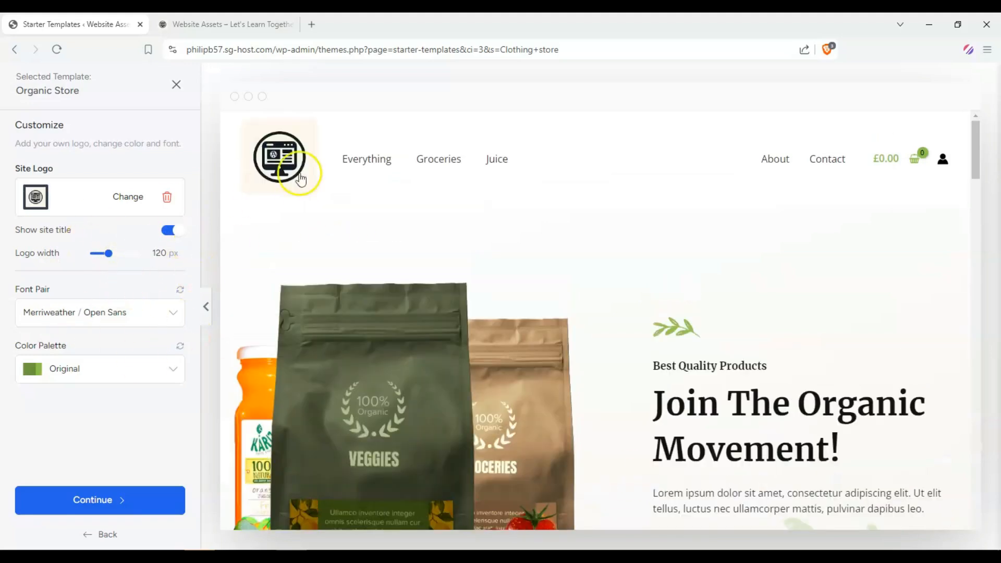
Step: Change the font pair to Playfair Display / Source Sans Pro
click(139, 310)
scroll(103, 375, down, 1)
scroll(103, 375, down, 2)
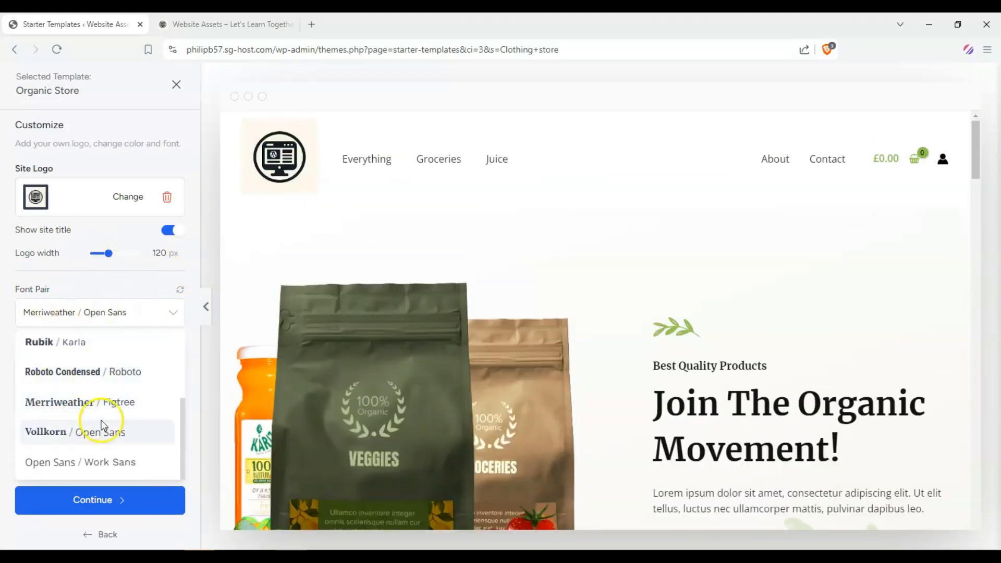
scroll(105, 425, up, 3)
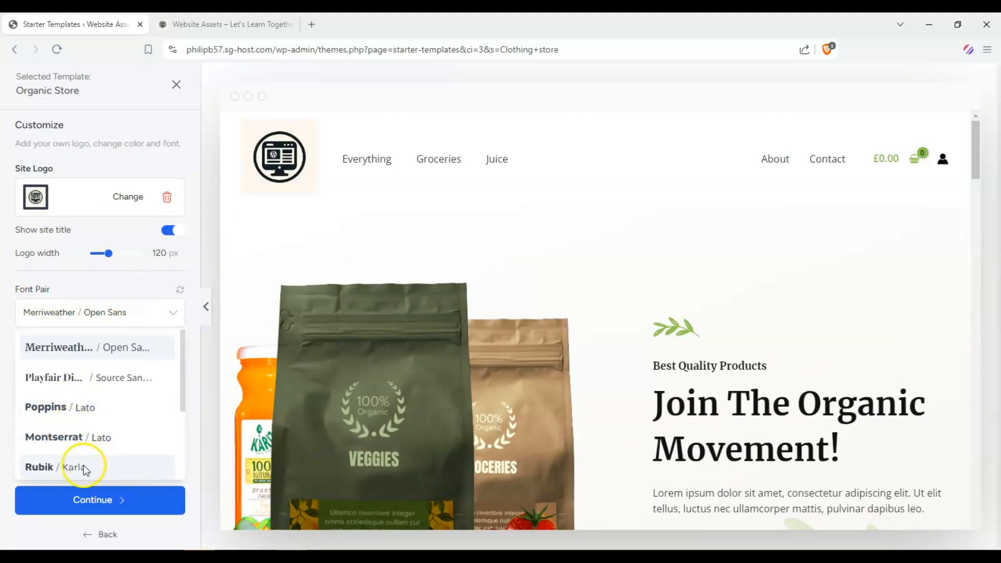
click(98, 378)
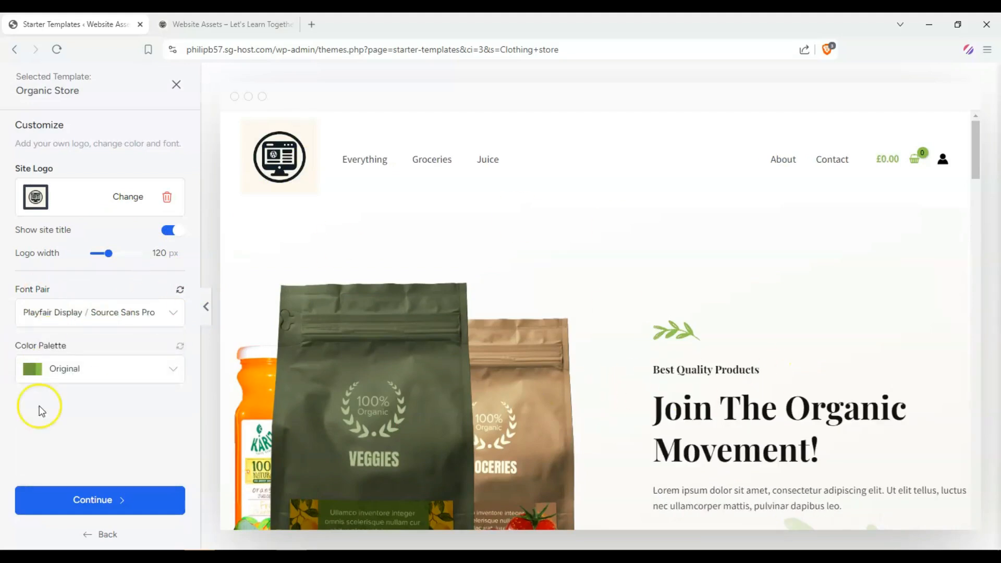
Step: Change the colour palette to Style 4
click(159, 374)
scroll(123, 417, down, 3)
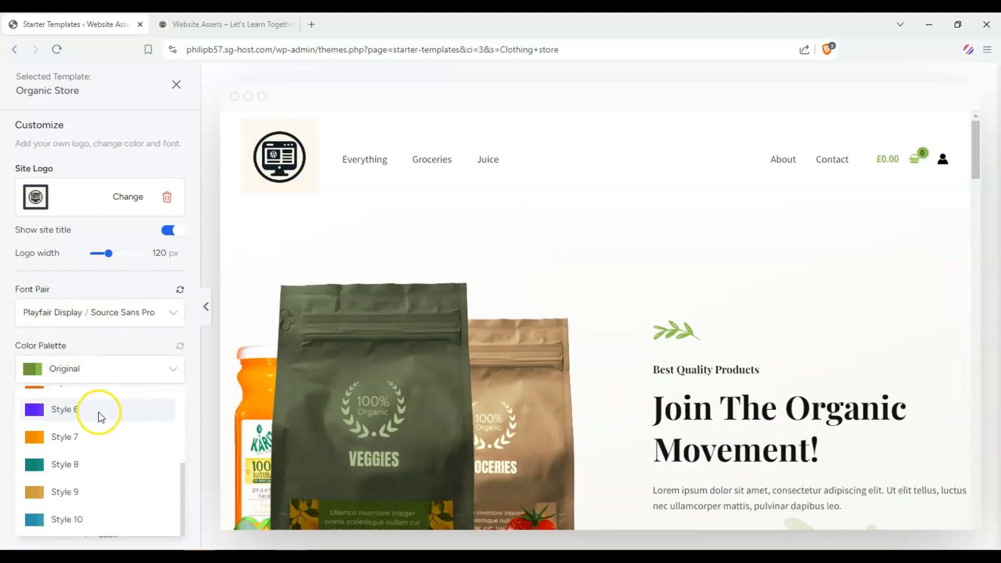
scroll(83, 464, up, 3)
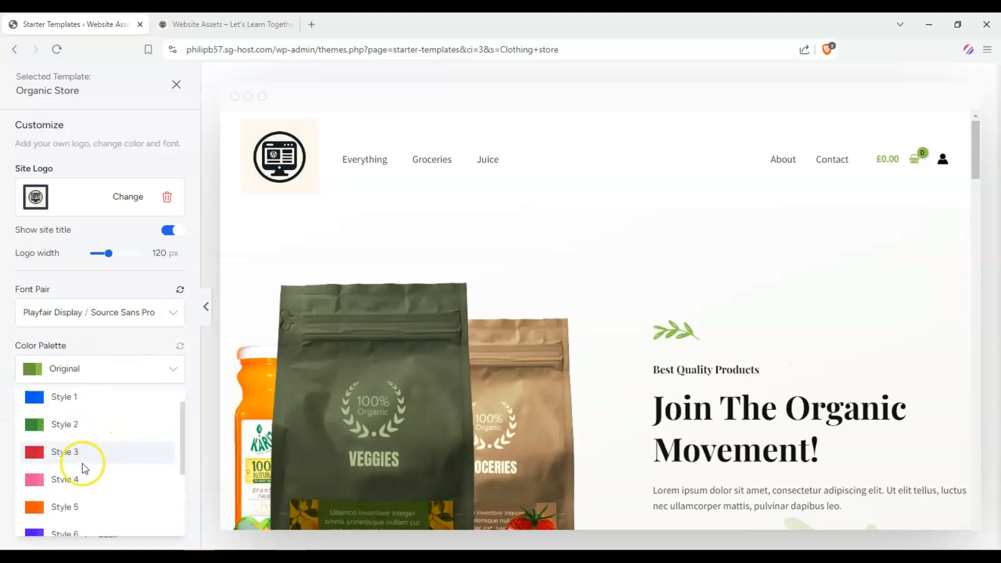
scroll(85, 466, down, 2)
click(78, 415)
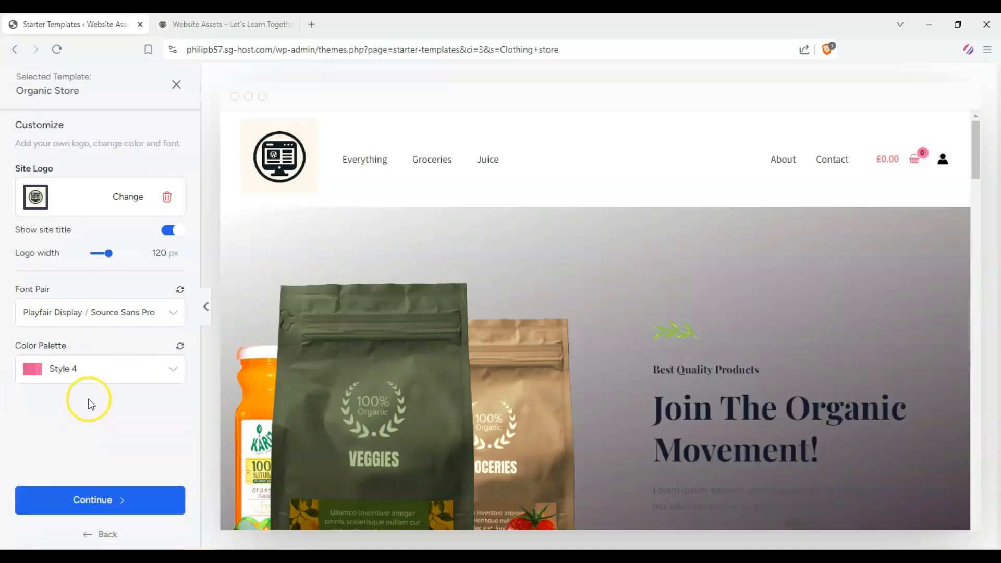
Step: Continue past the customization and feature selection screens without selecting any features
click(161, 500)
scroll(448, 219, down, 3)
scroll(528, 163, up, 3)
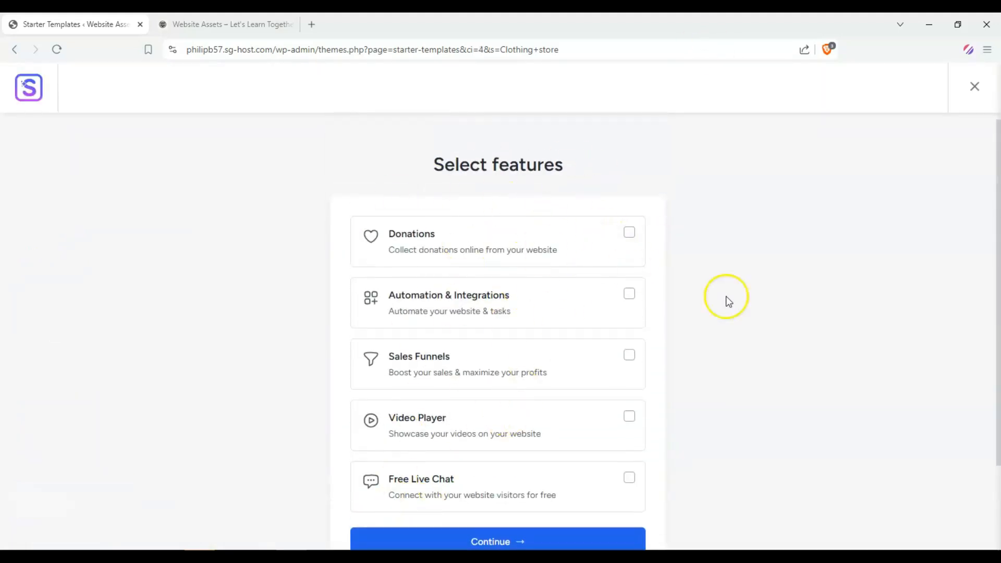
scroll(616, 397, down, 3)
click(471, 451)
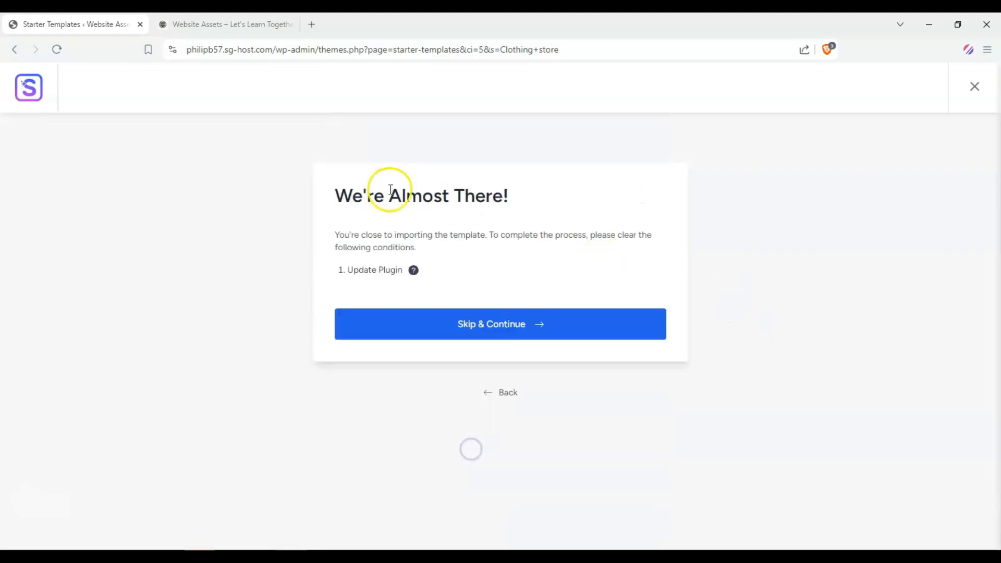
Step: Skip the plugin update and build the website with the default advanced options
click(491, 318)
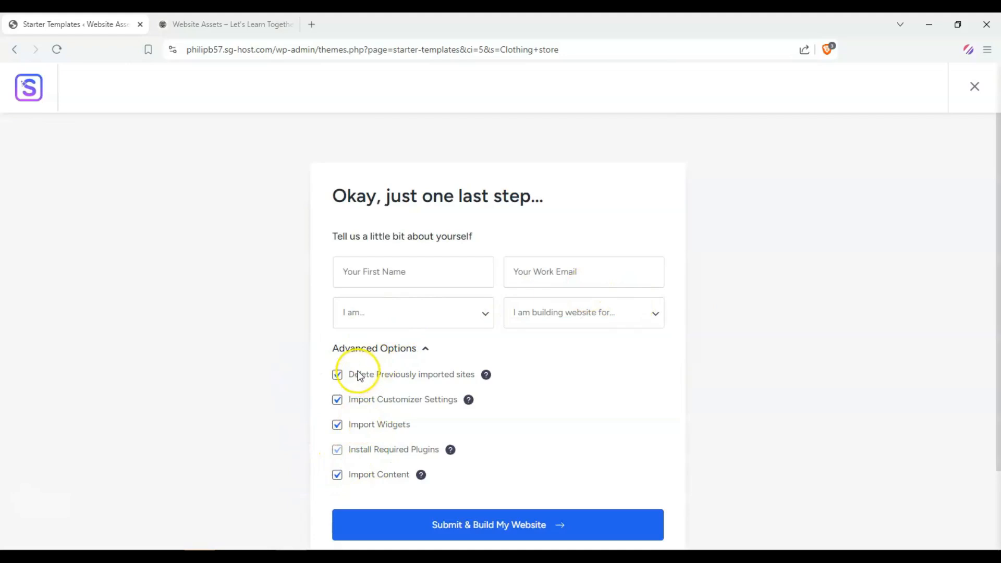
scroll(375, 467, down, 1)
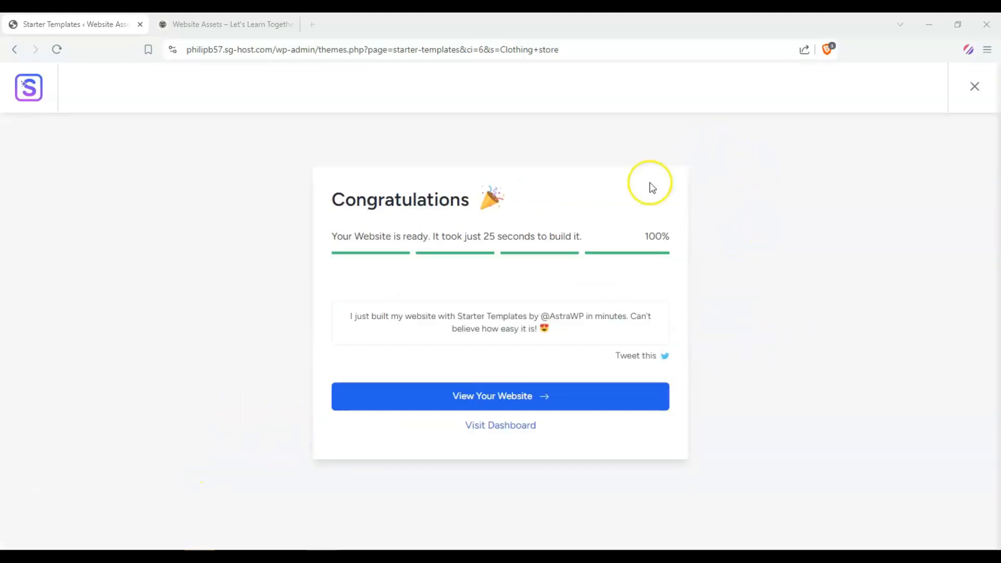
Step: Open the finished website and scroll through its homepage
click(511, 391)
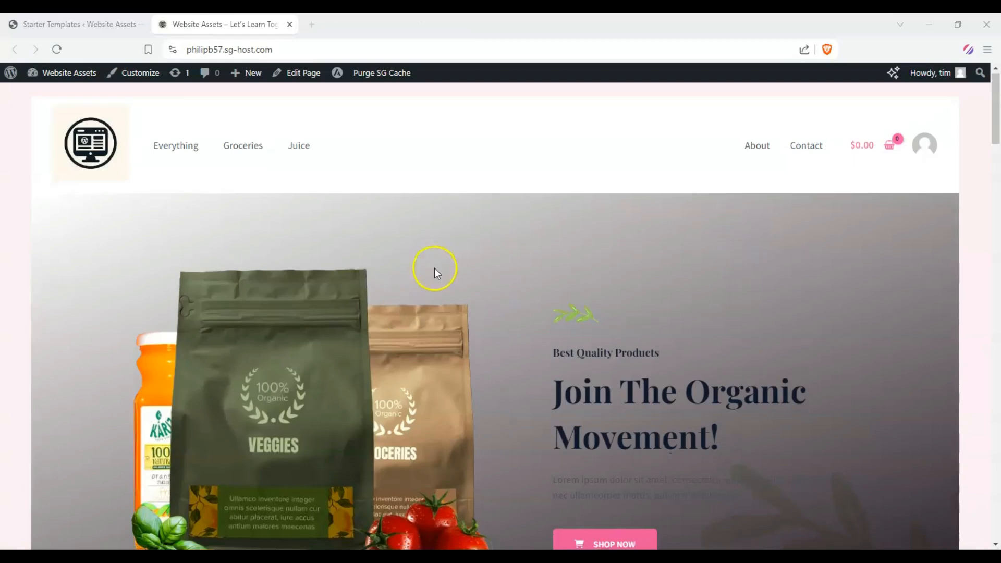
scroll(431, 268, down, 10)
scroll(428, 271, up, 10)
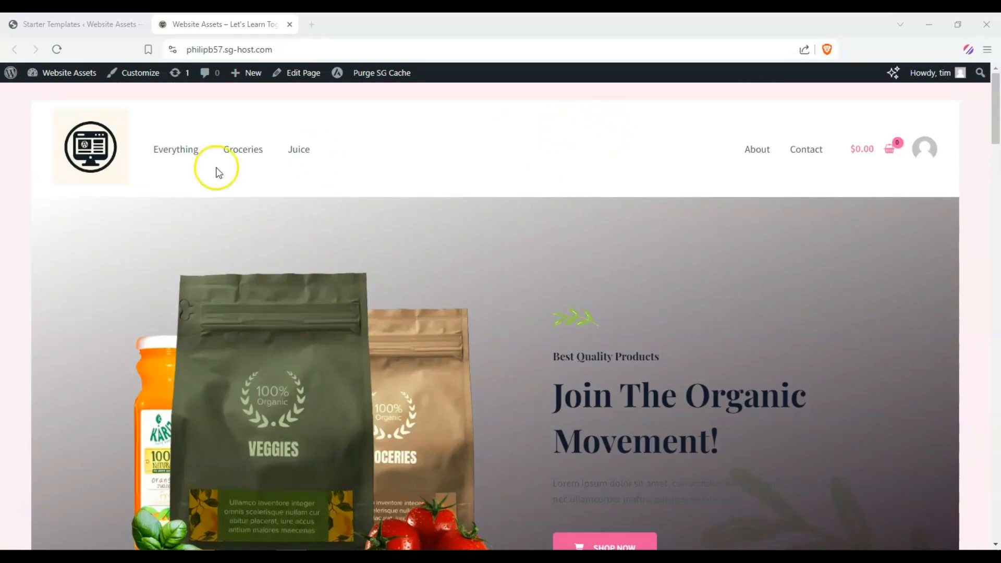
scroll(606, 189, down, 3)
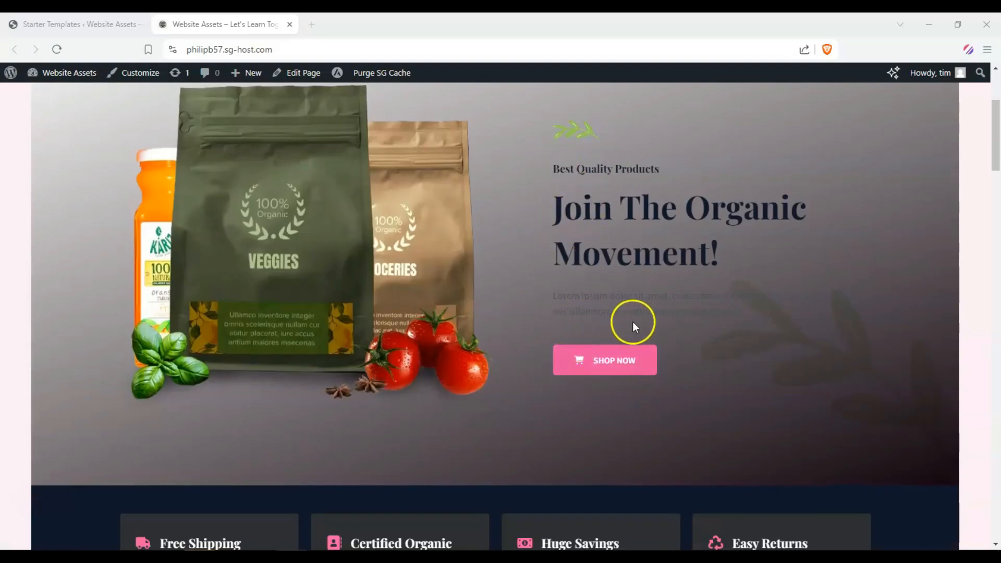
scroll(623, 287, up, 3)
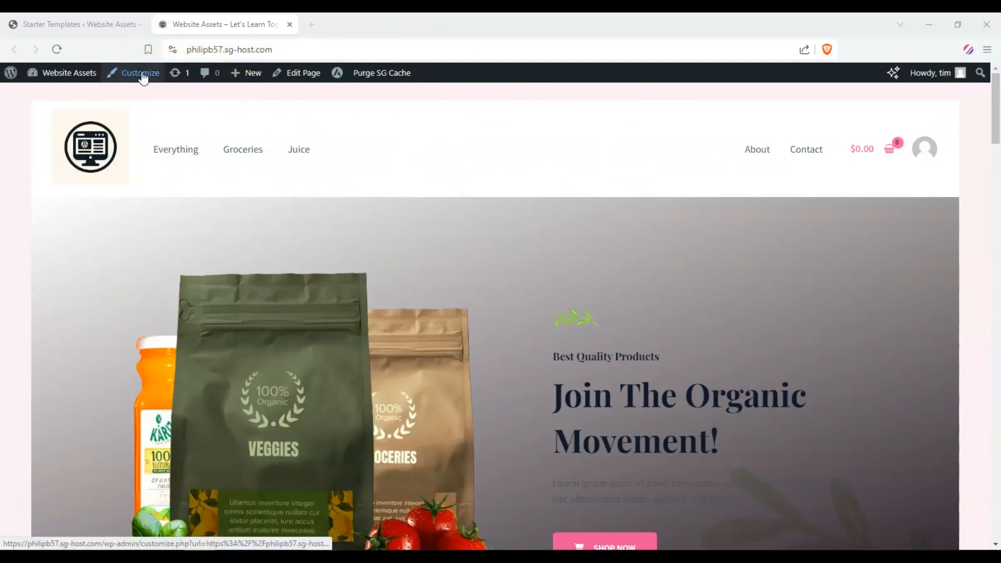
Step: Open the WordPress dashboard in a new tab and launch the Customizer from the Astra menu
mouse_move(77, 75)
right_click(82, 97)
click(89, 107)
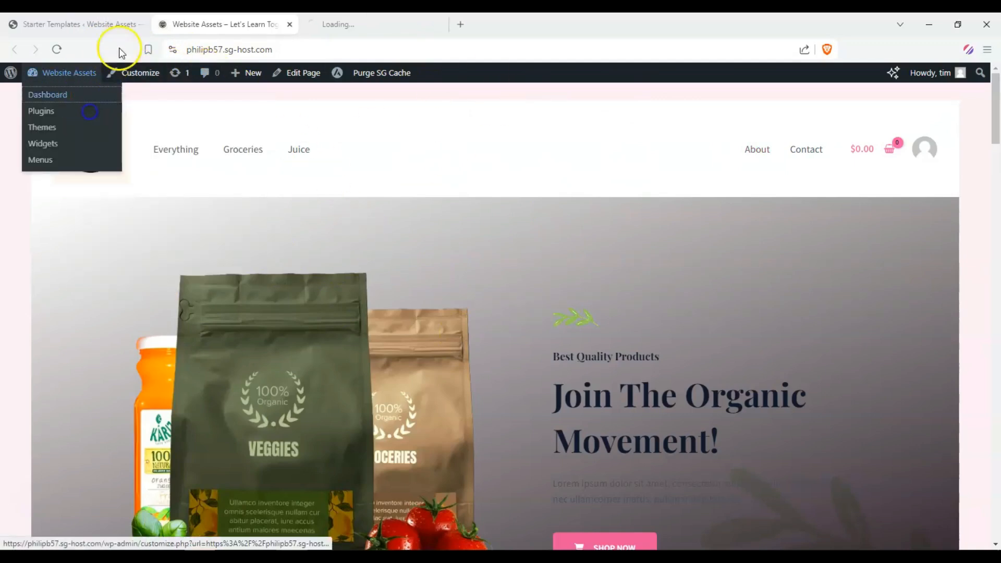
click(140, 24)
drag(283, 23, 84, 43)
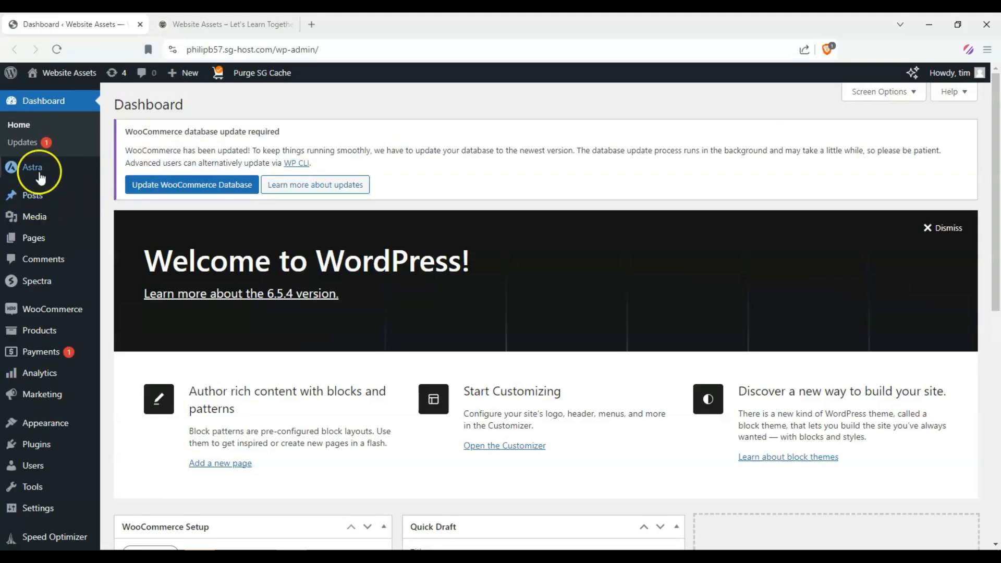
mouse_move(43, 172)
click(130, 193)
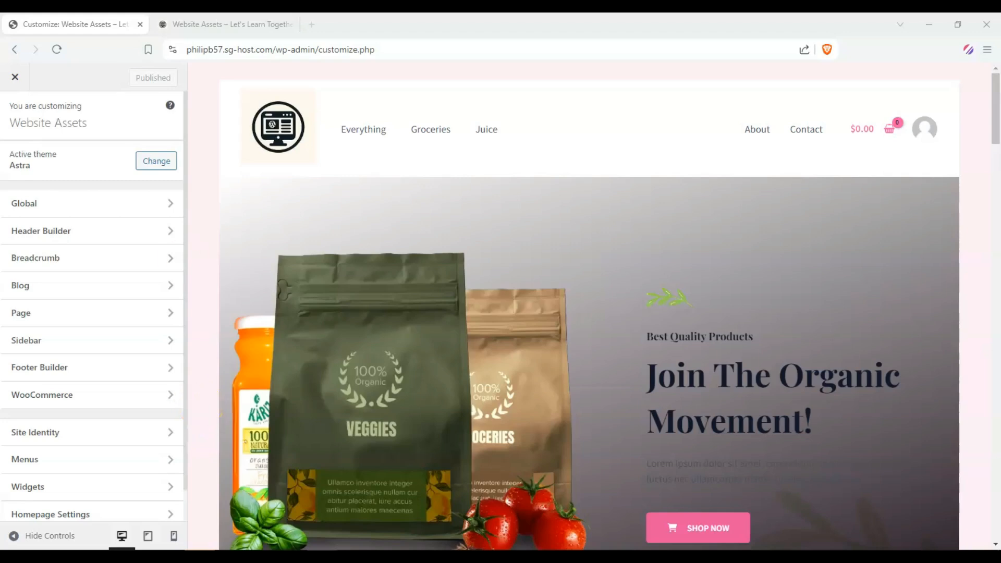
Step: Apply the Rubik / Karla preset in the Customizer's global typography settings
scroll(423, 96, down, 8)
scroll(685, 204, up, 8)
mouse_move(996, 104)
mouse_down()
mouse_move(997, 193)
mouse_move(997, 107)
mouse_up()
scroll(742, 268, down, 2)
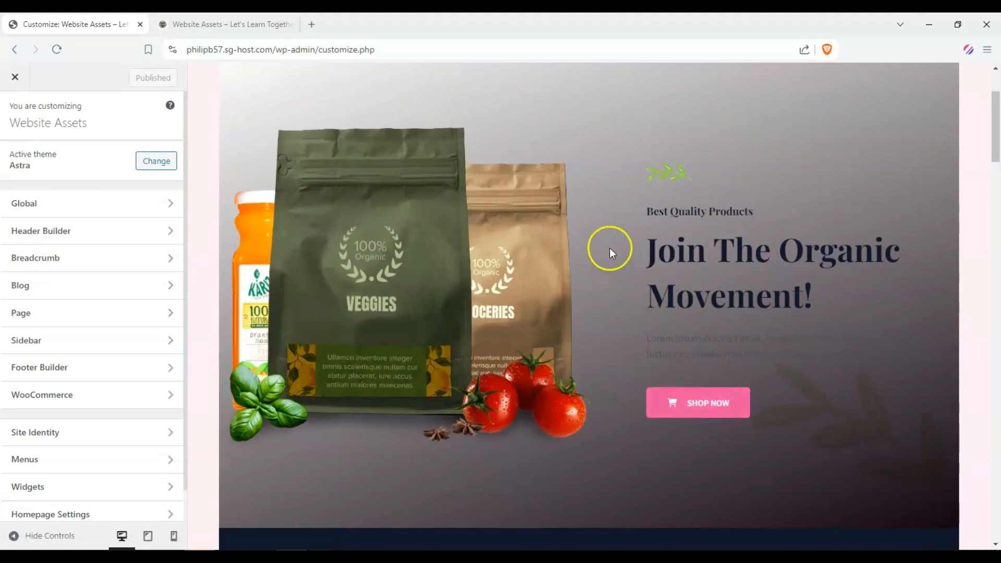
scroll(621, 239, up, 2)
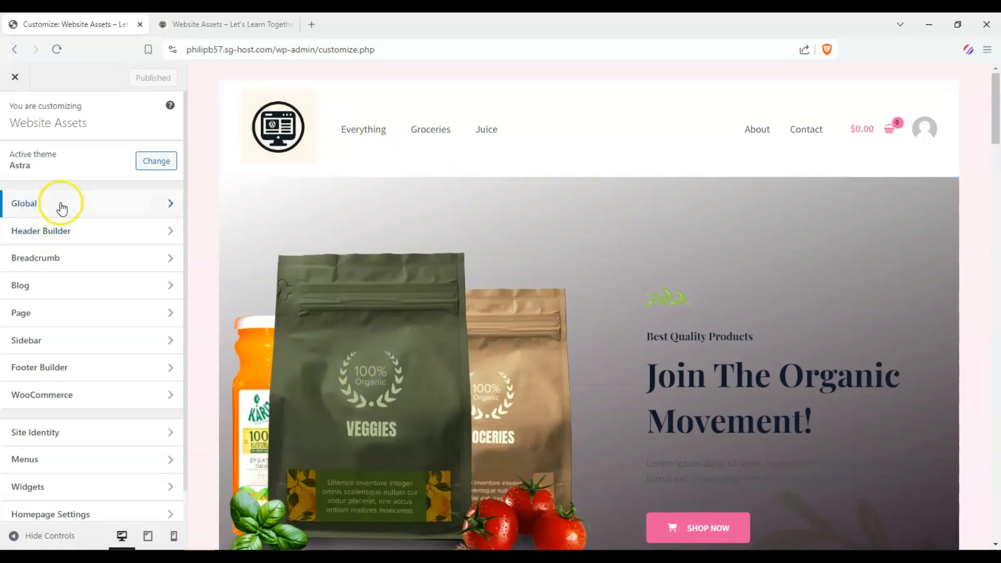
click(85, 203)
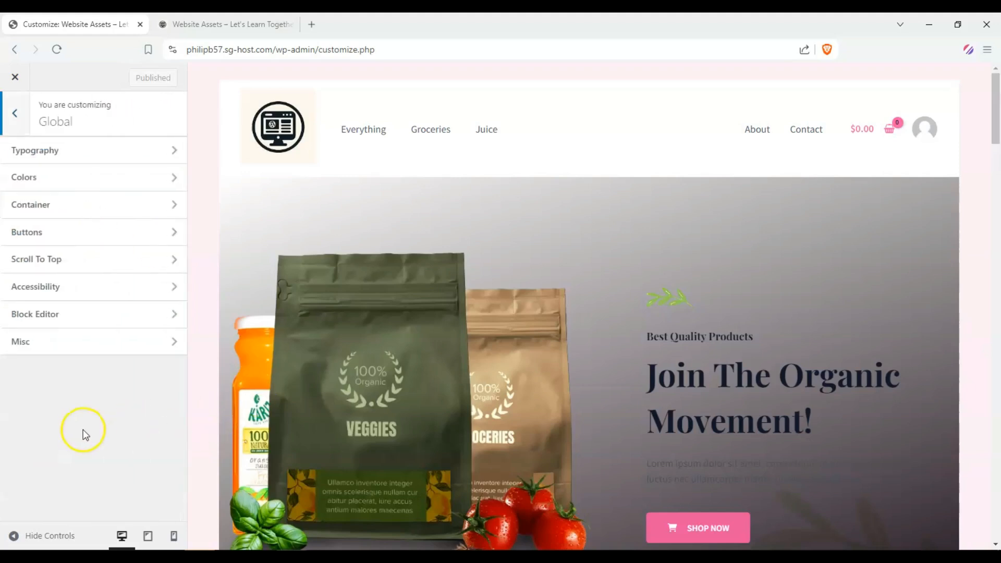
click(148, 156)
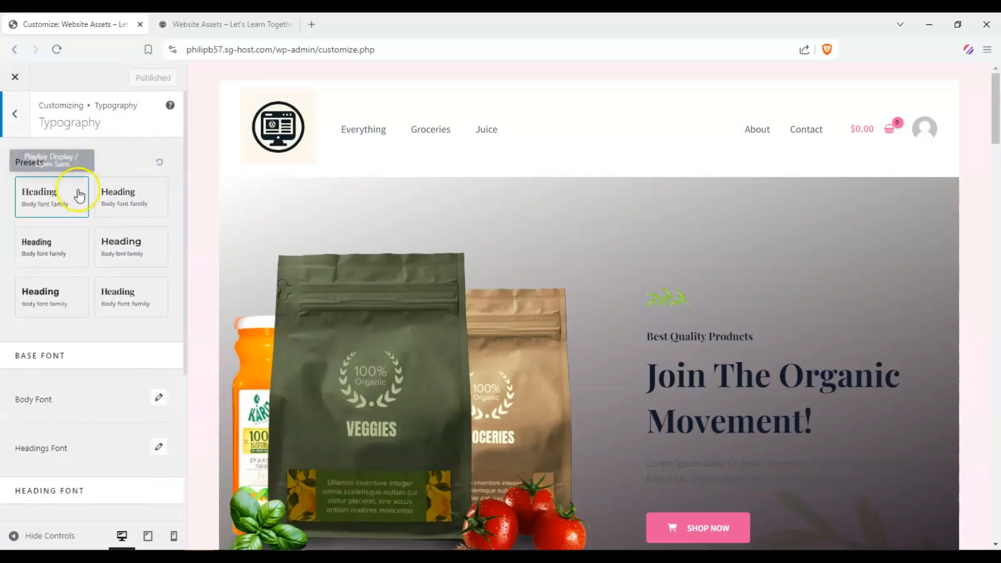
click(53, 298)
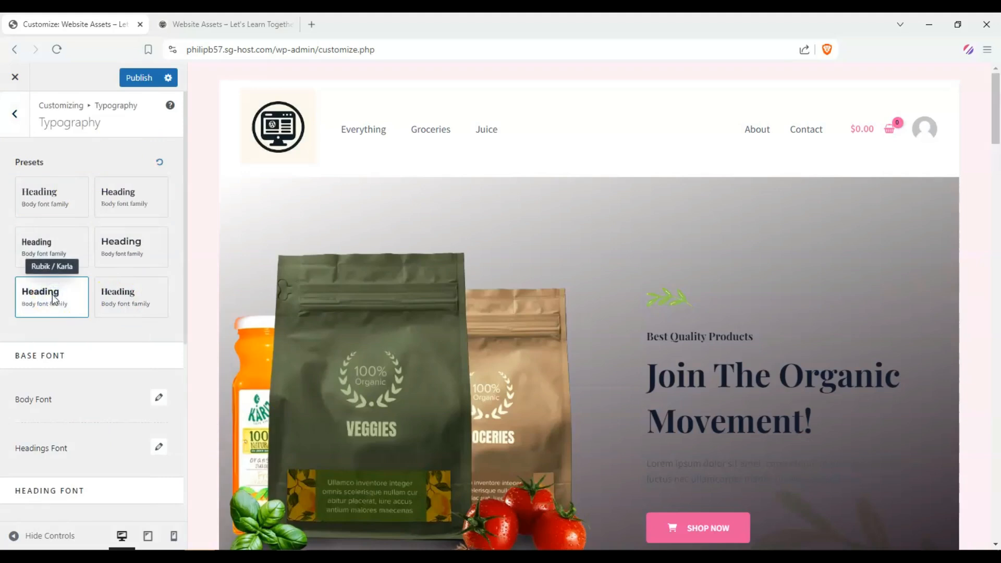
Step: Open the Body Font settings and browse the font family list, checking the homepage preview
scroll(82, 359, down, 2)
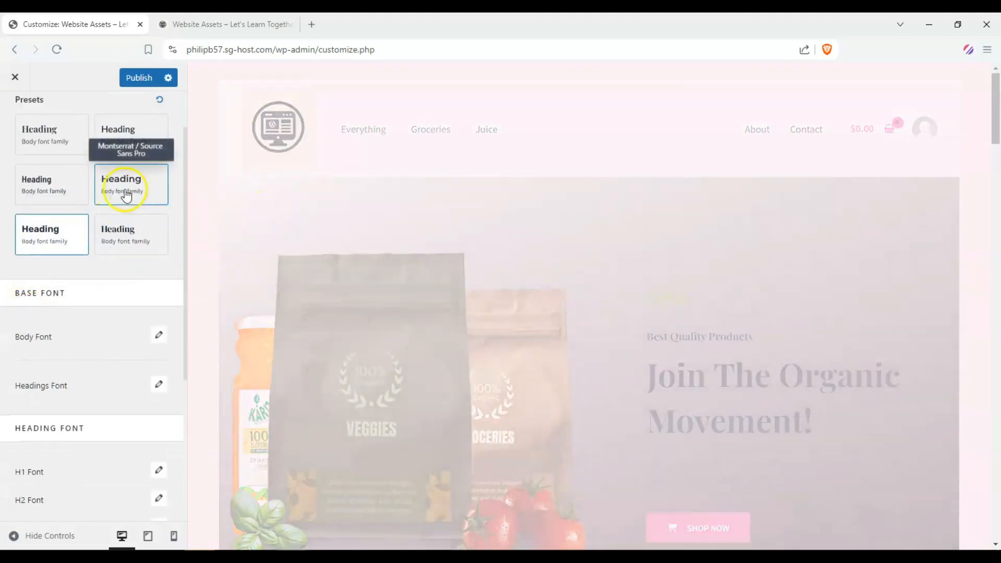
scroll(104, 250, up, 2)
scroll(104, 323, down, 1)
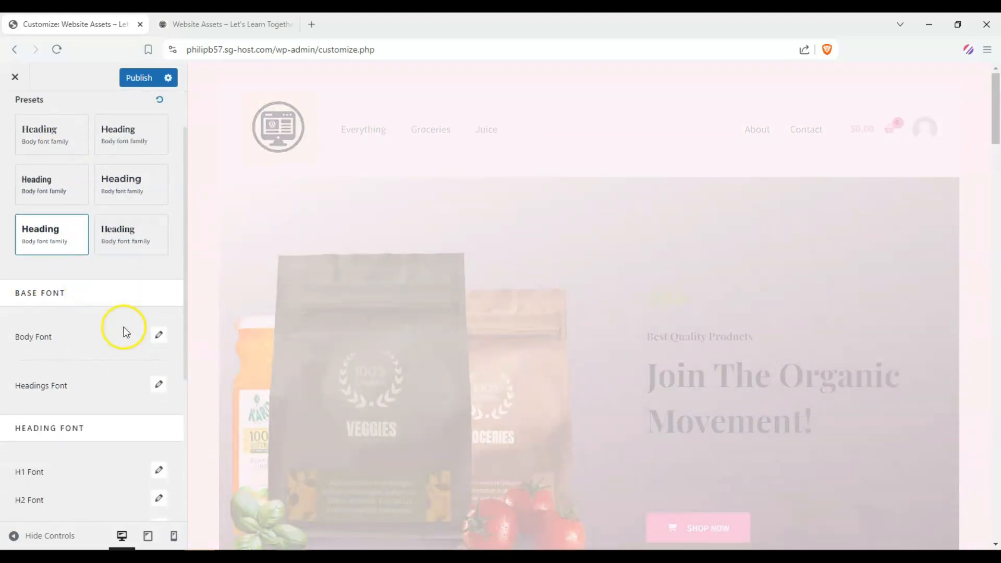
click(157, 331)
scroll(96, 373, down, 4)
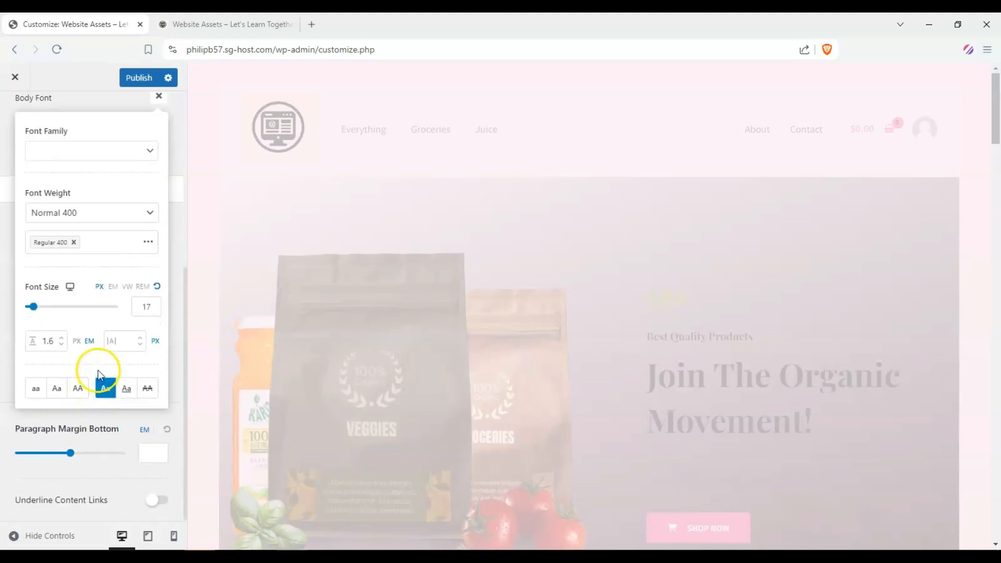
click(123, 150)
scroll(73, 235, down, 20)
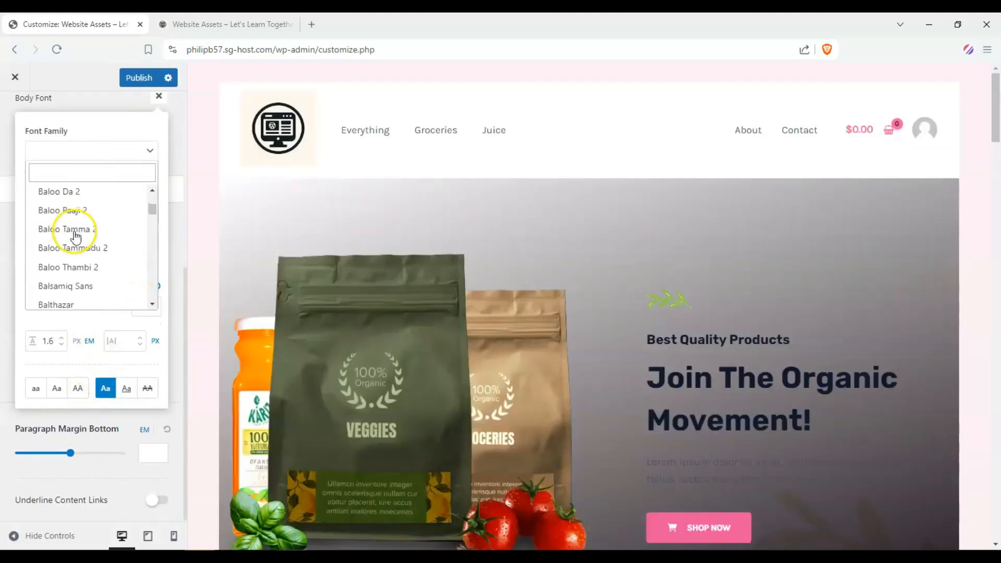
scroll(77, 238, down, 20)
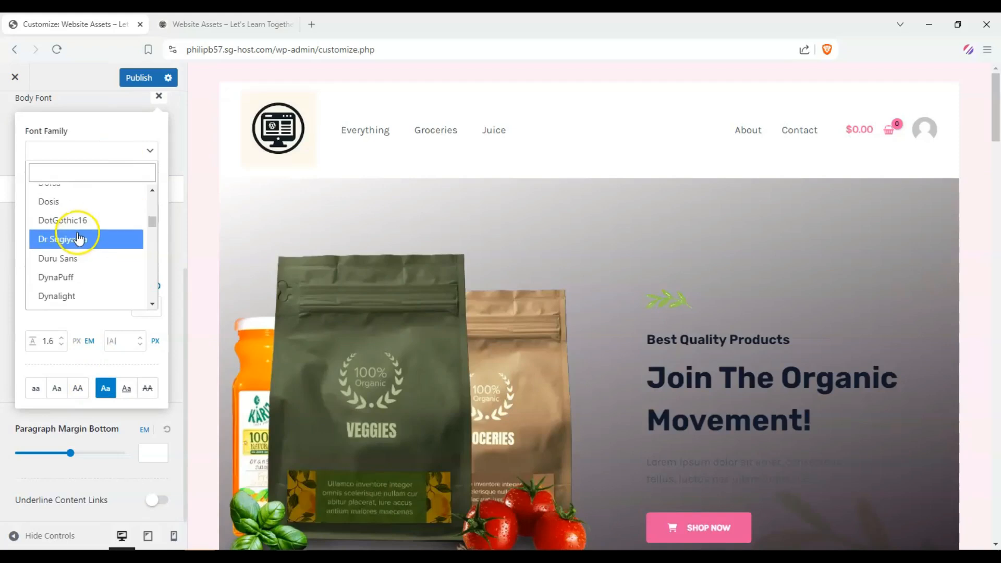
click(30, 212)
scroll(61, 178, up, 2)
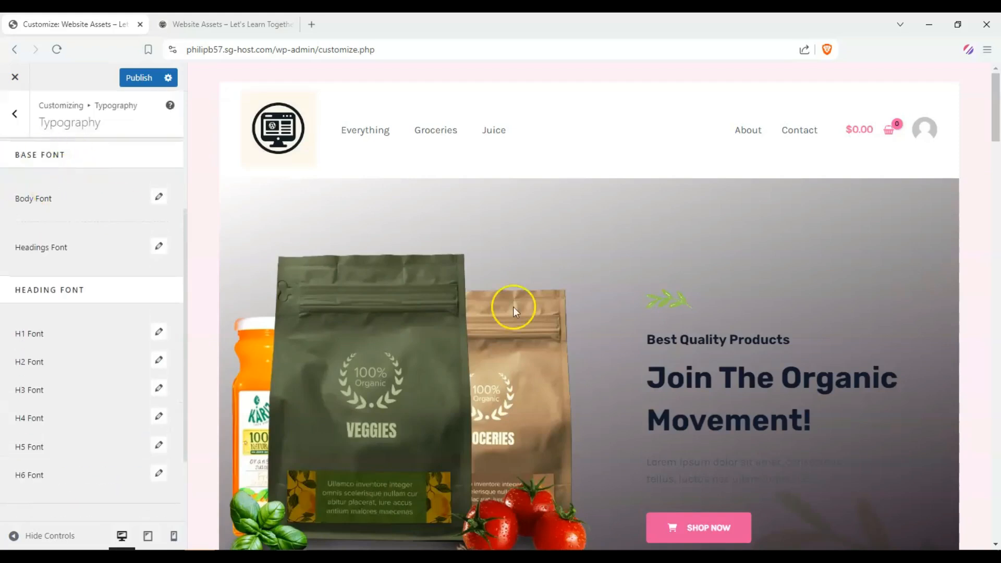
scroll(712, 334, down, 12)
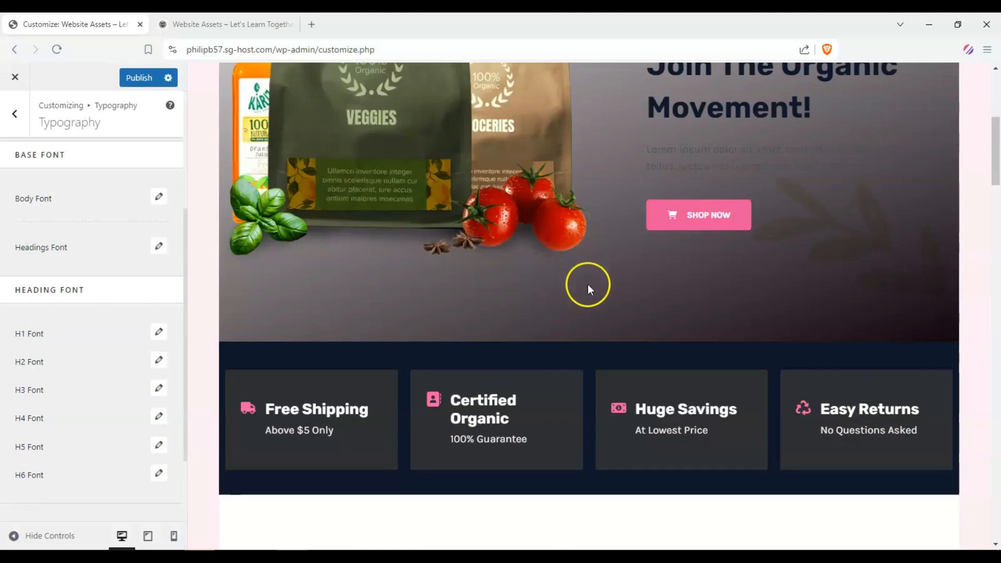
scroll(293, 320, up, 10)
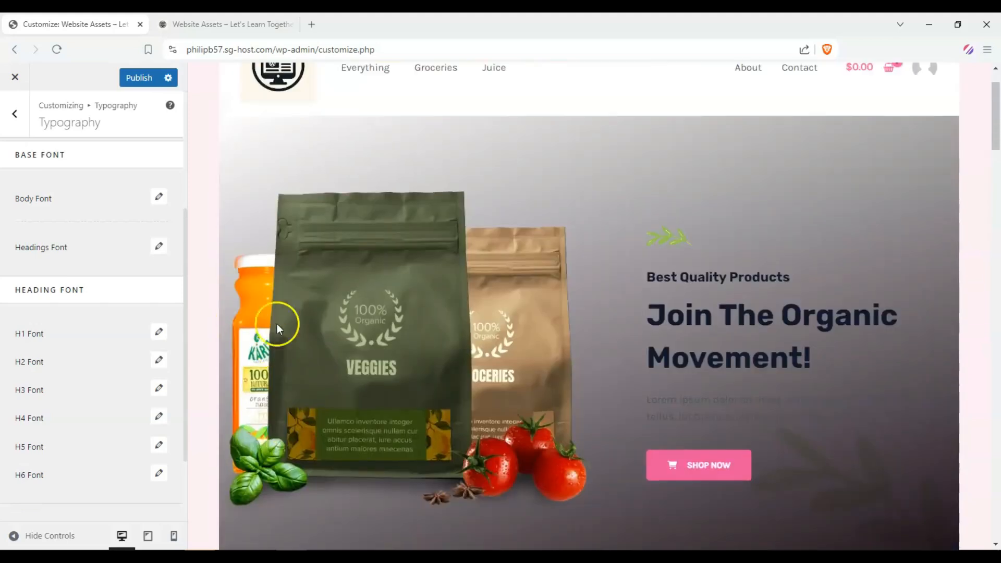
scroll(49, 430, down, 2)
drag(67, 374, 11, 255)
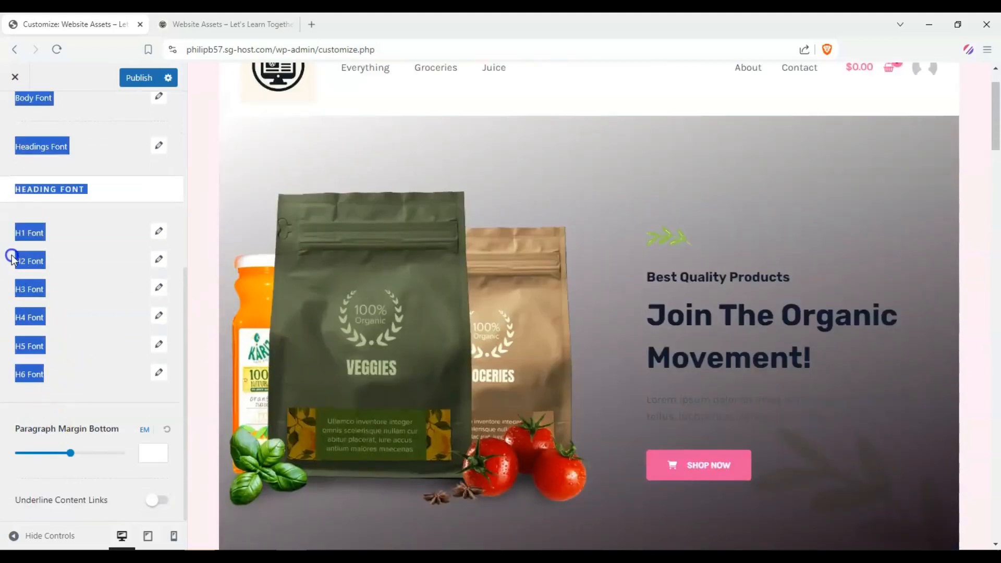
click(12, 255)
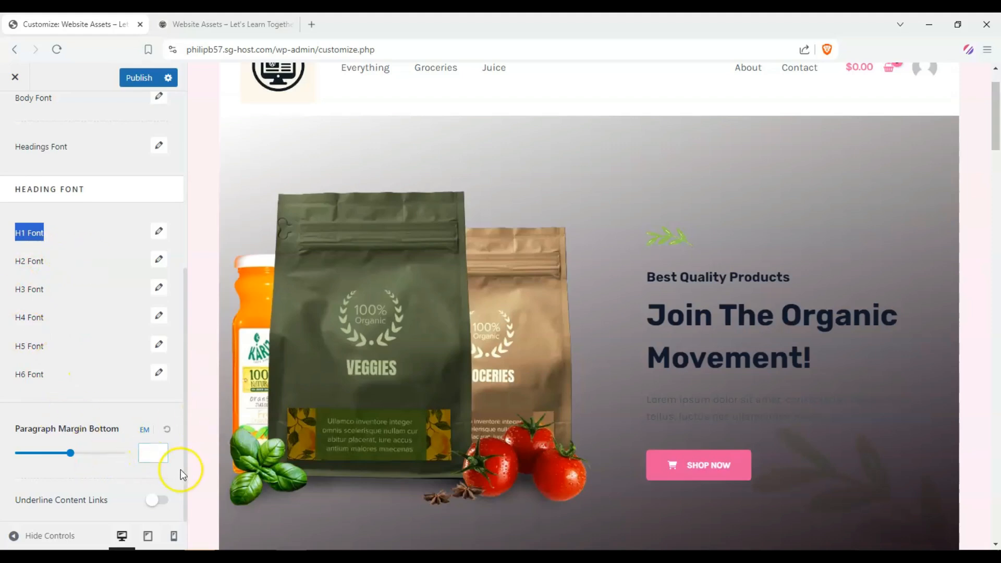
drag(180, 474, 182, 243)
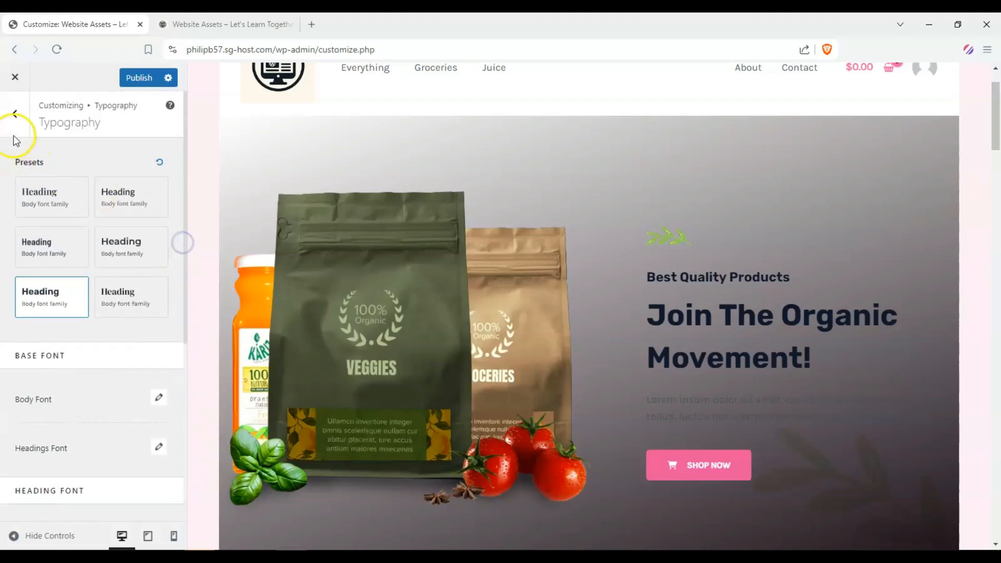
Step: Go back to the global settings, open Colors and switch the global palette to Style 2
click(14, 128)
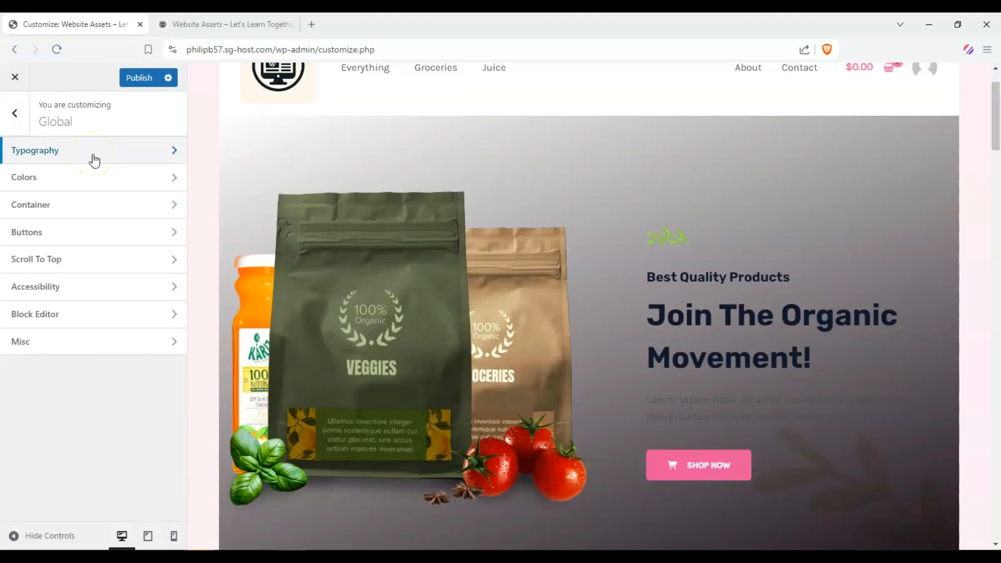
click(85, 187)
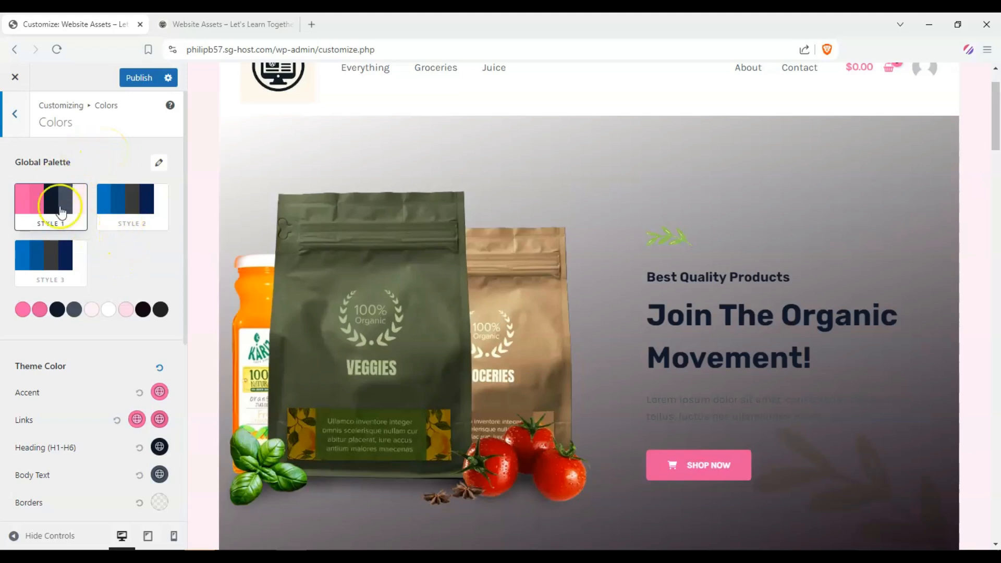
click(134, 221)
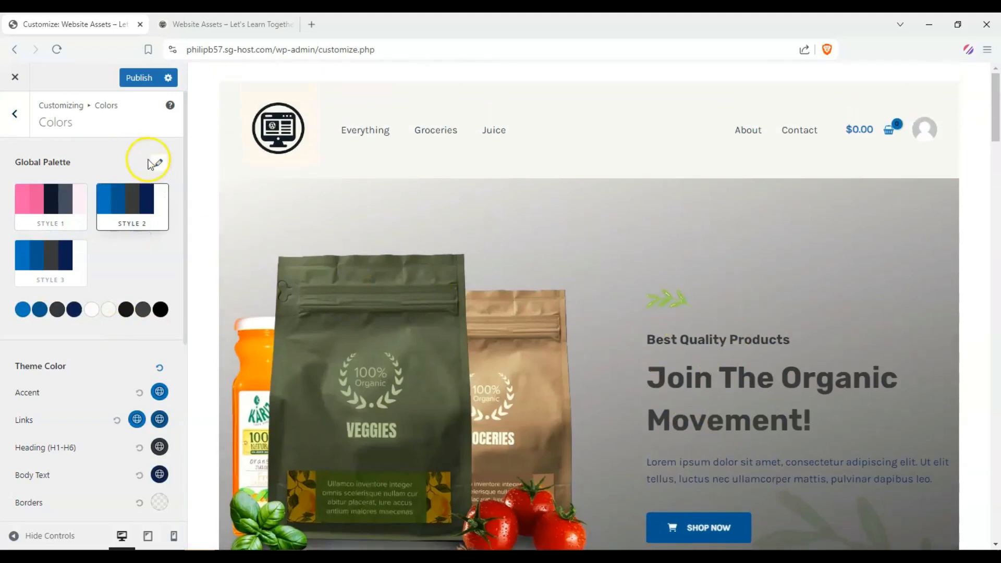
Step: Load an orange colour preset from the palette preset list into the Style 2 palette
click(158, 164)
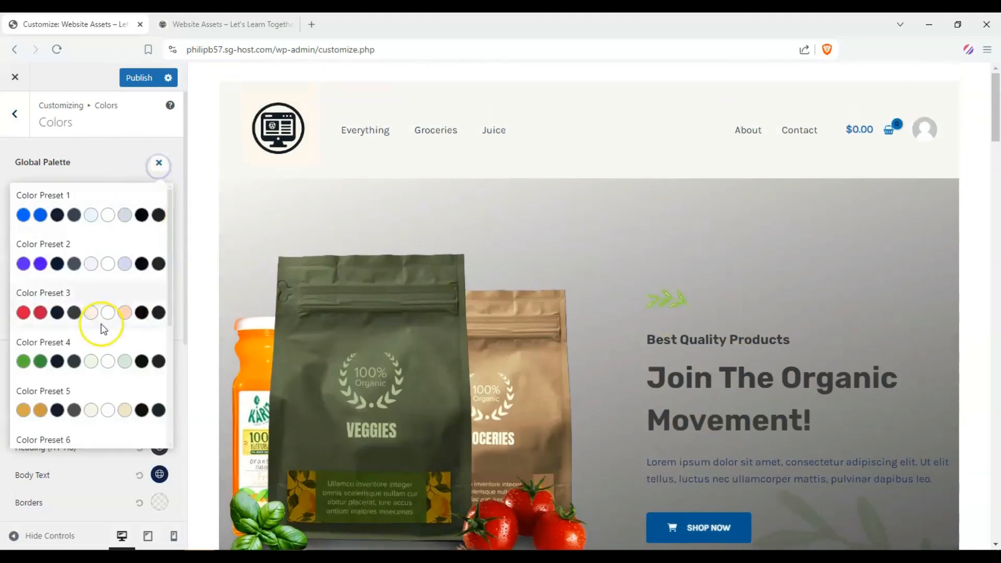
scroll(100, 329, down, 4)
click(58, 381)
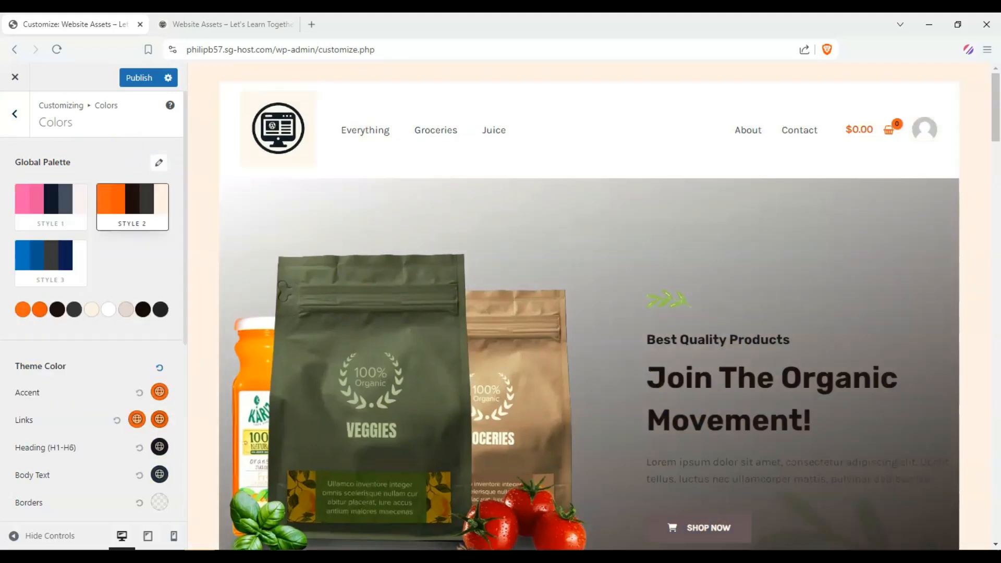
Step: Browse the colour preset list again without choosing a preset, then close it
scroll(535, 250, down, 3)
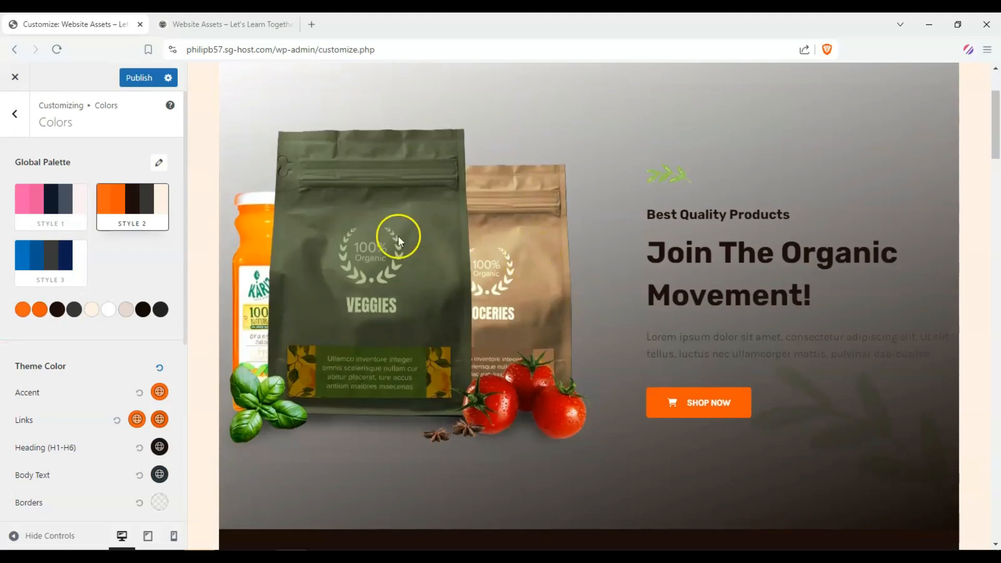
click(155, 166)
scroll(90, 223, down, 3)
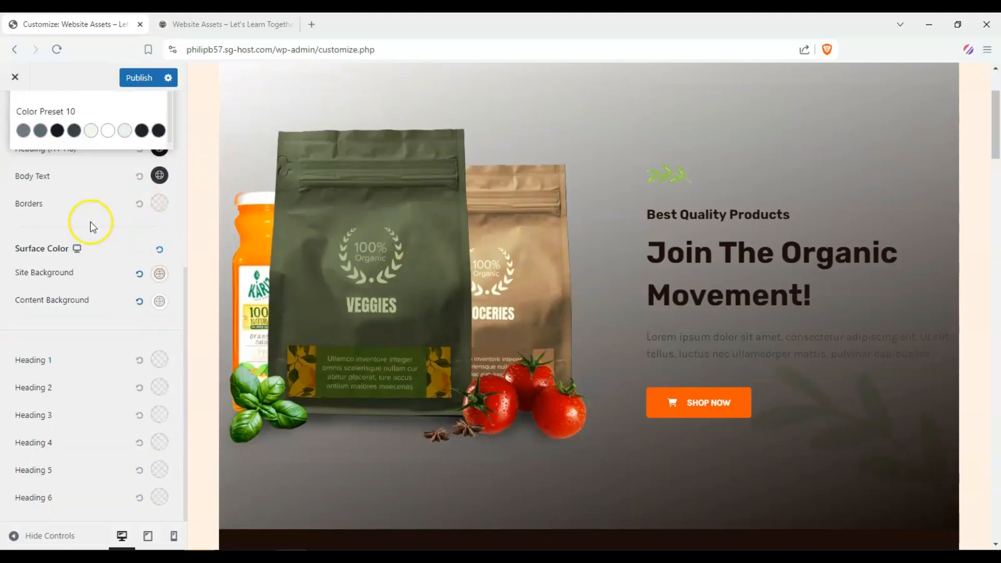
scroll(107, 264, up, 5)
click(159, 163)
click(158, 156)
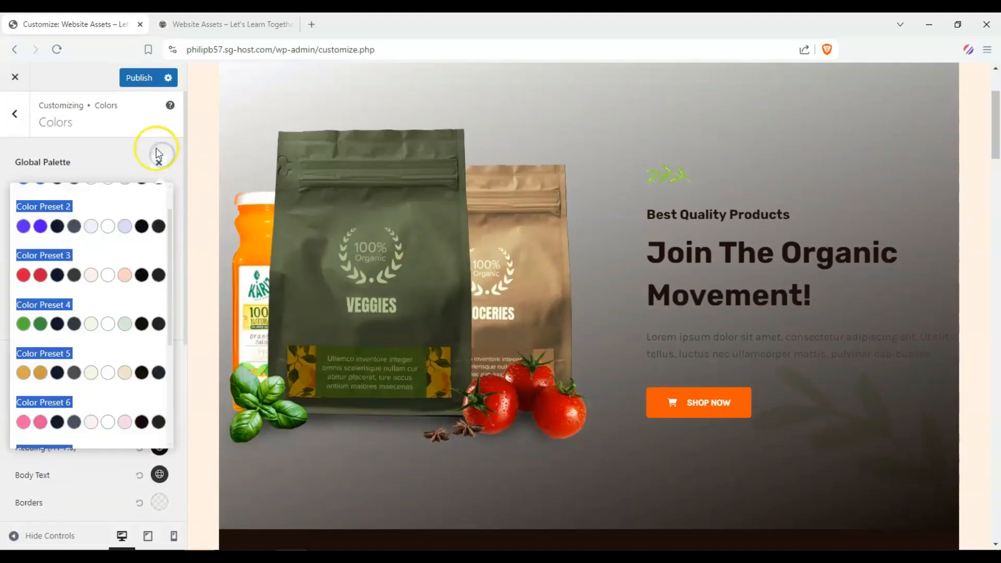
click(163, 166)
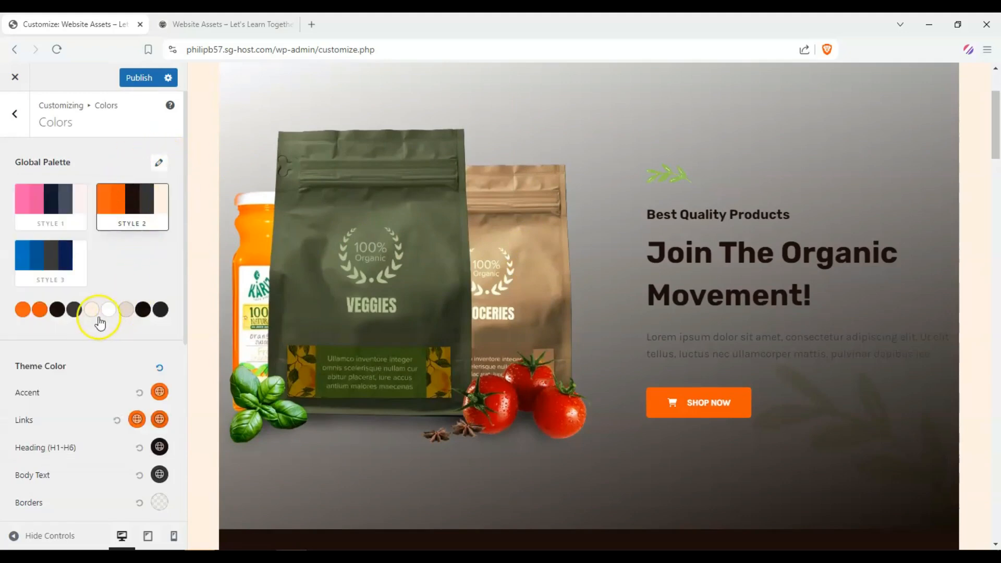
Step: Open several palette colours one by one to inspect their hex values
click(23, 310)
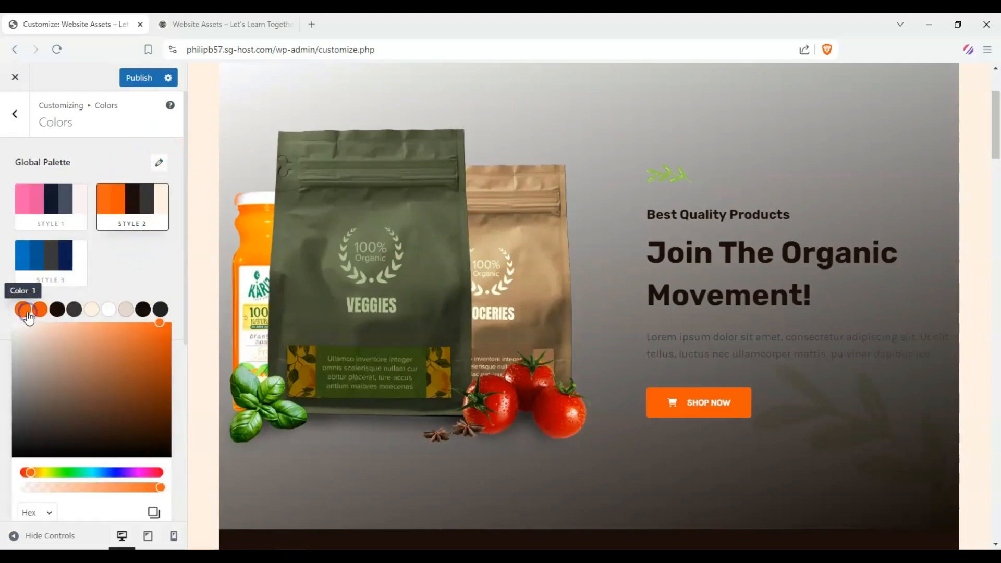
scroll(92, 322, down, 3)
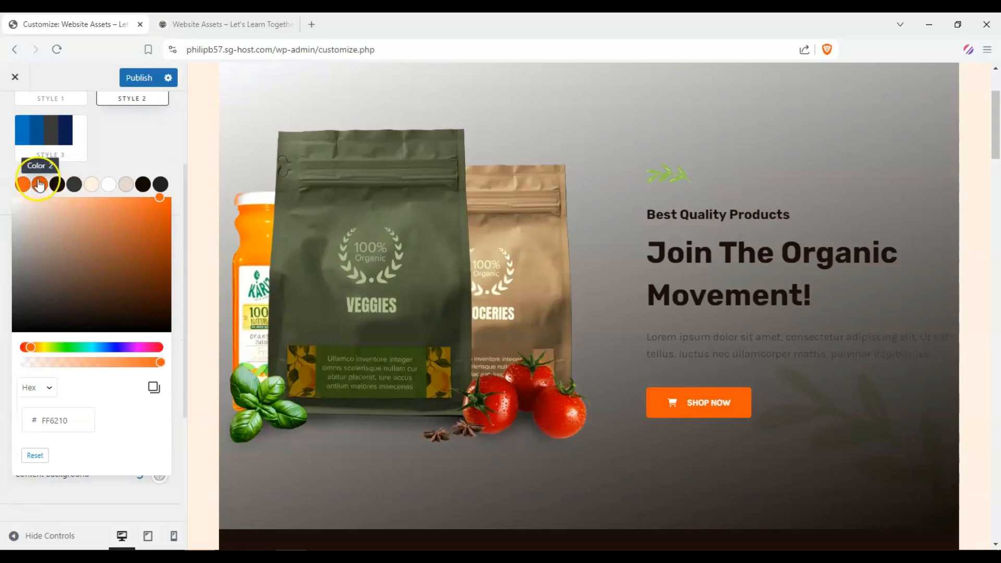
click(23, 184)
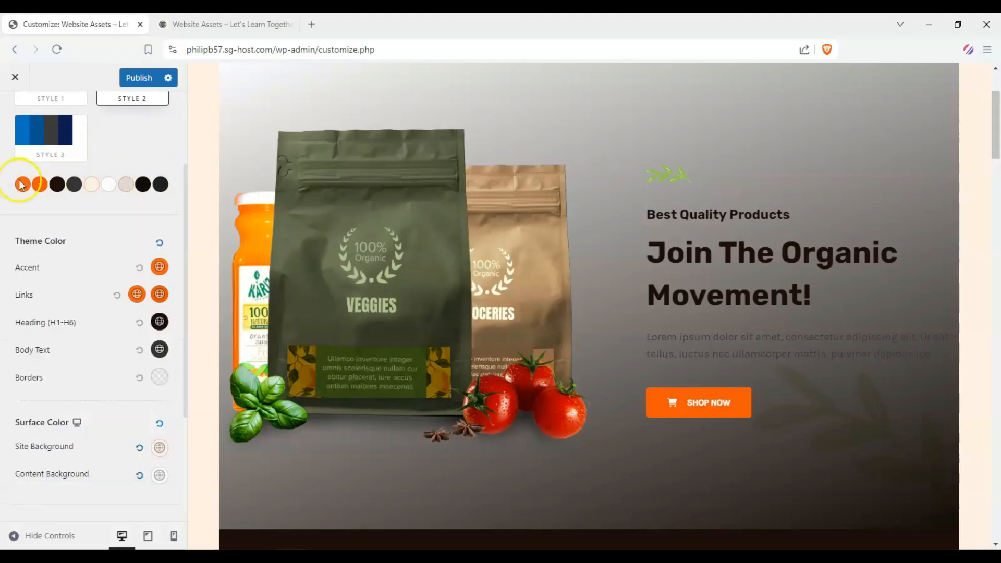
scroll(605, 253, down, 2)
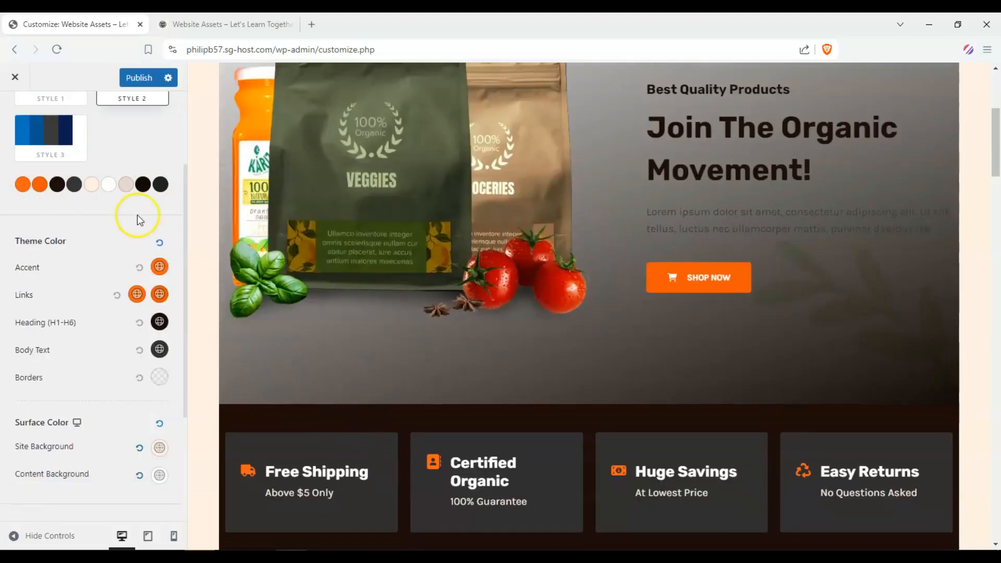
click(146, 185)
click(60, 189)
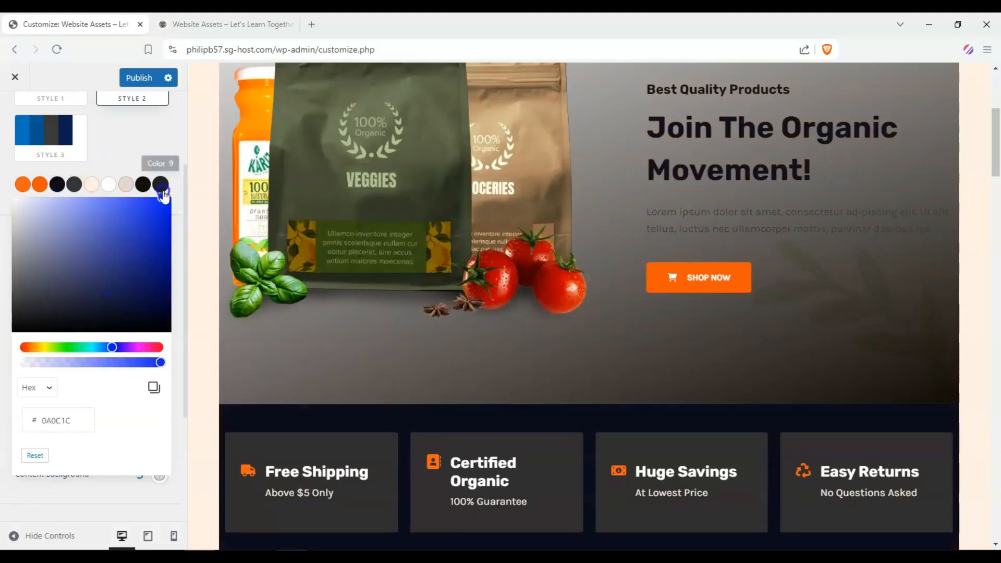
click(156, 194)
Step: Change palette colour 3 to a bright blue, 0C25E1, in its colour picker
click(58, 184)
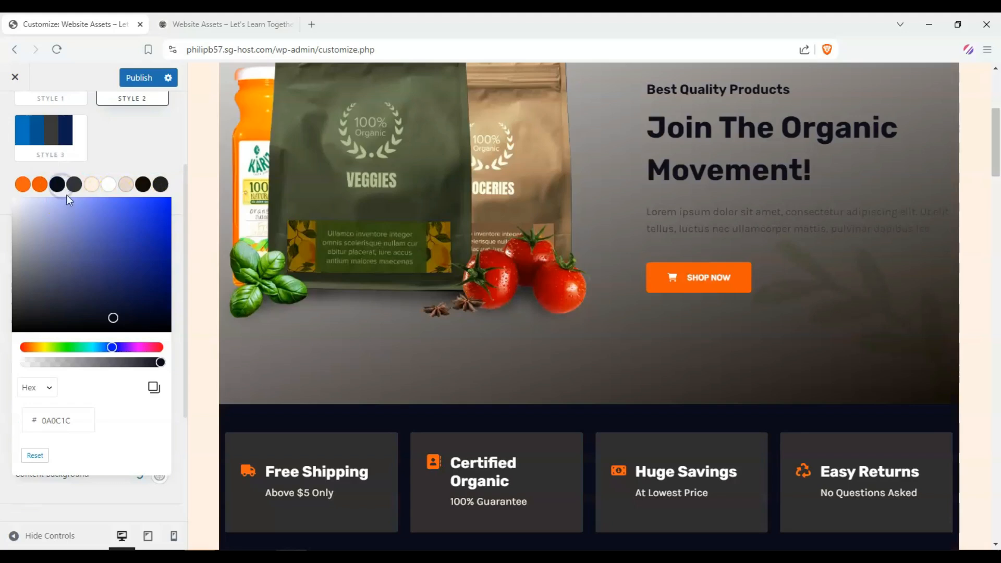
drag(138, 247, 161, 214)
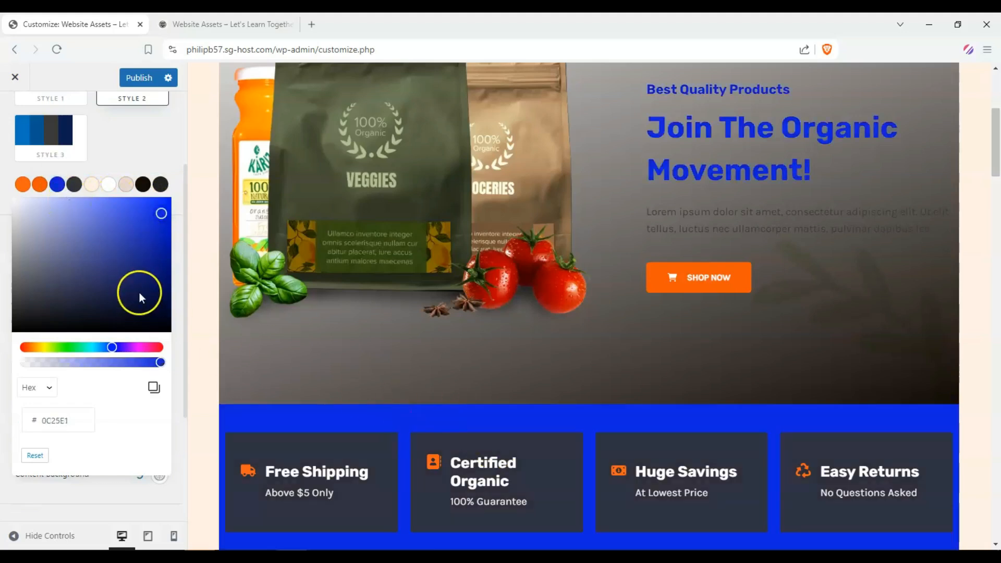
click(118, 148)
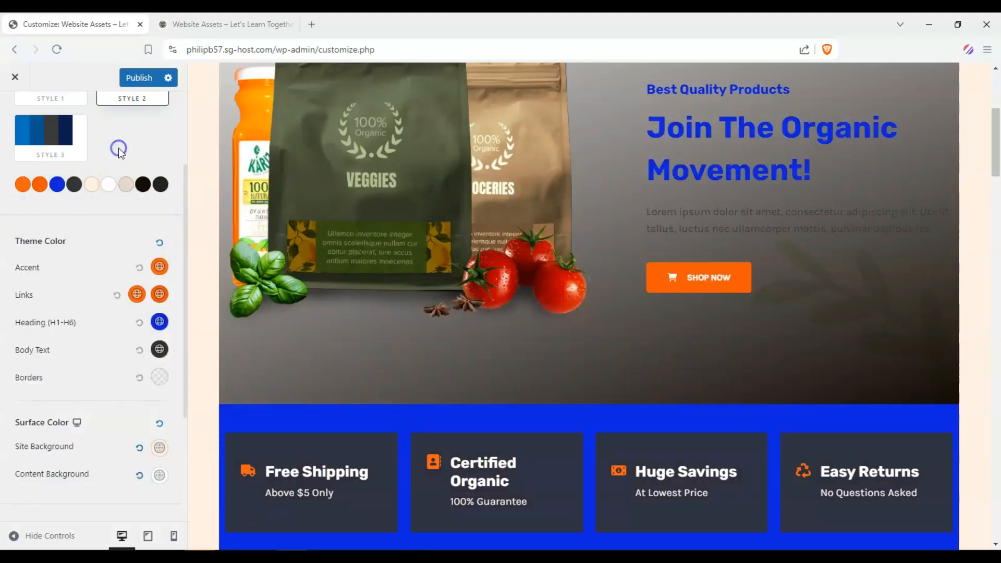
Step: Set palette colour 3 to black with hex value 000000
scroll(84, 194, down, 3)
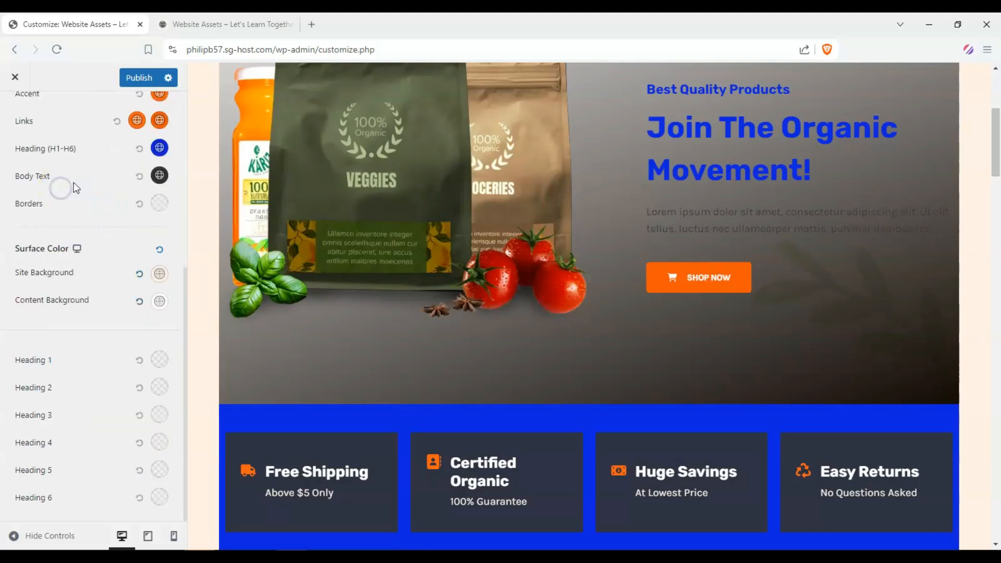
scroll(157, 260, up, 5)
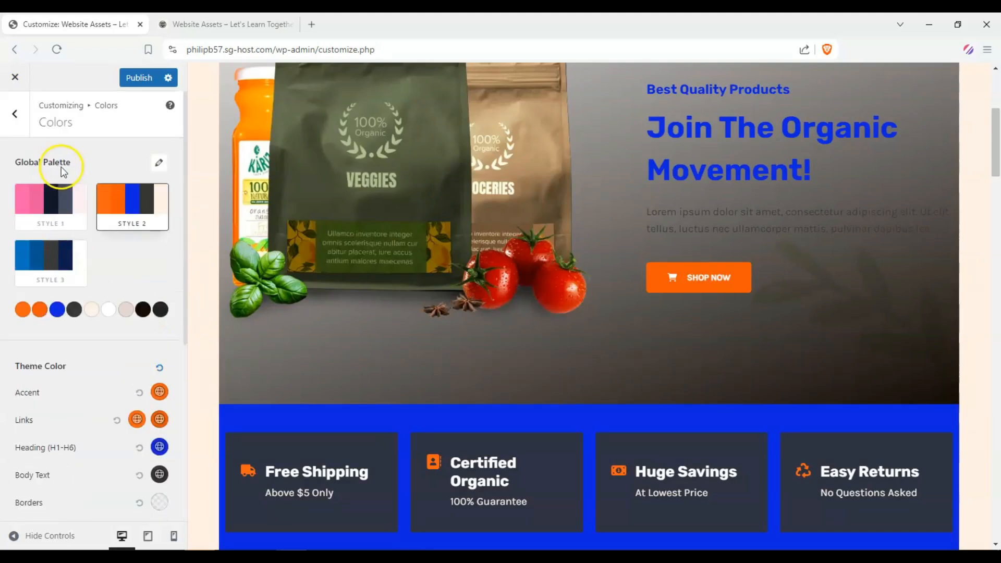
scroll(52, 214, down, 2)
click(57, 185)
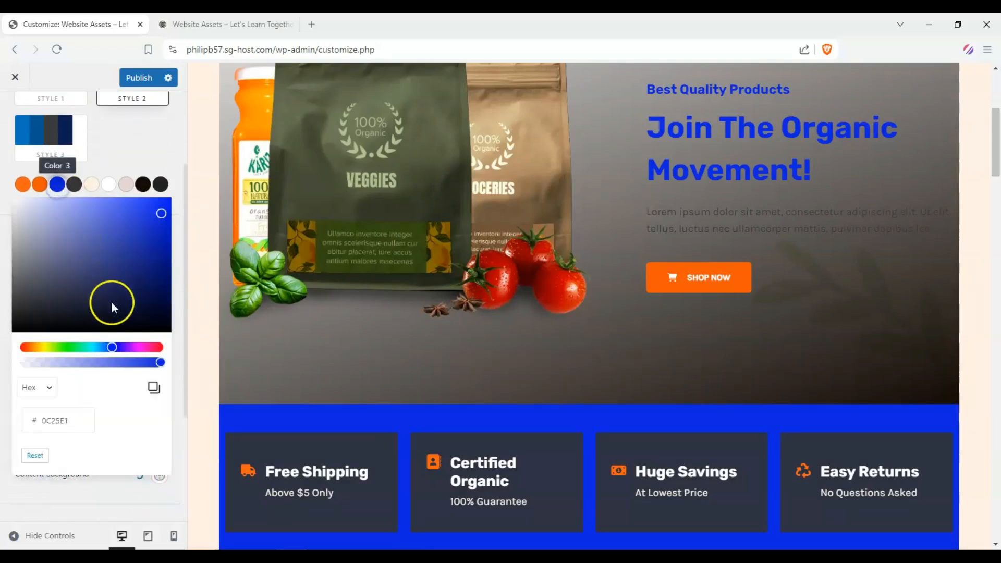
drag(78, 420, 26, 423)
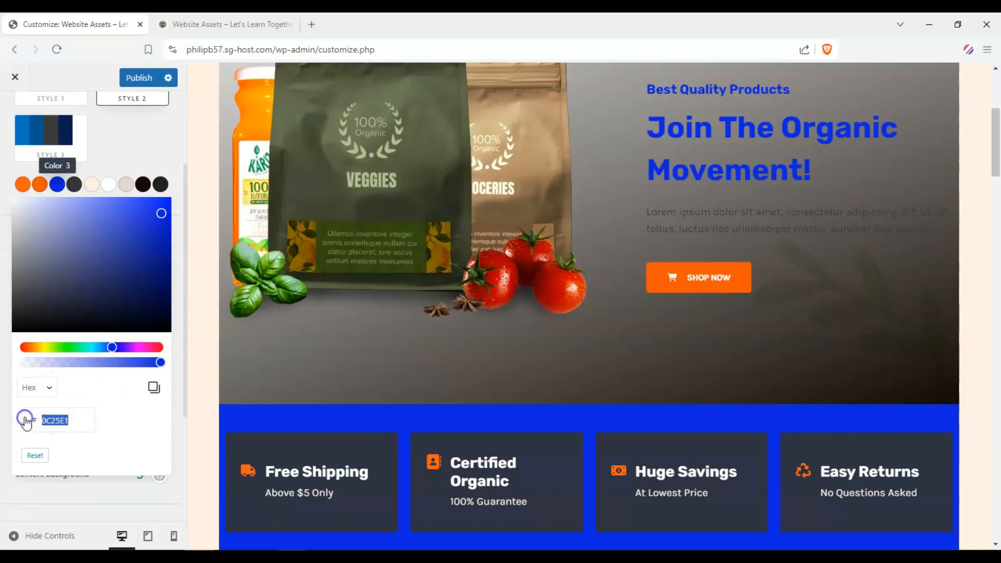
text(0000)
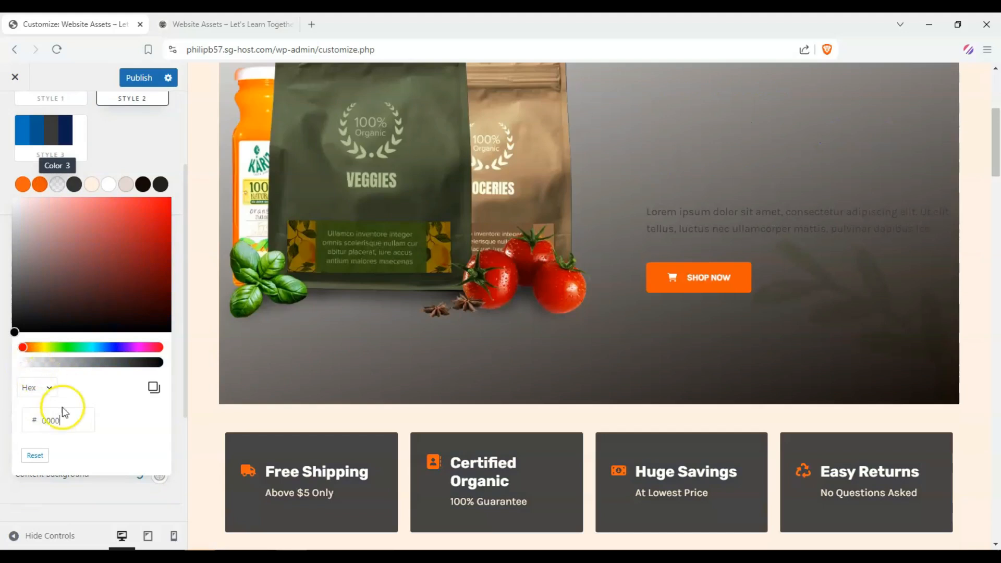
click(55, 426)
click(91, 404)
click(160, 363)
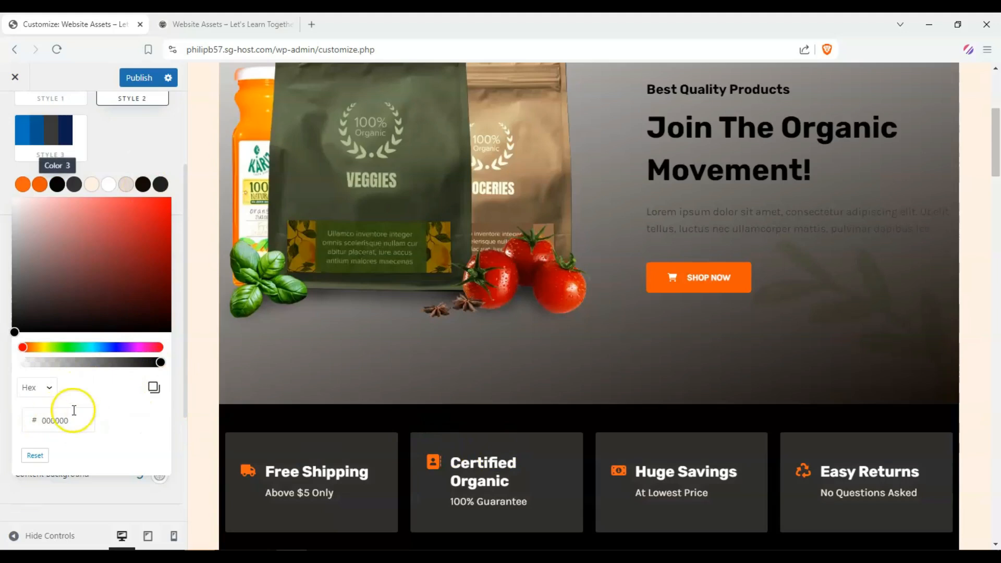
click(125, 126)
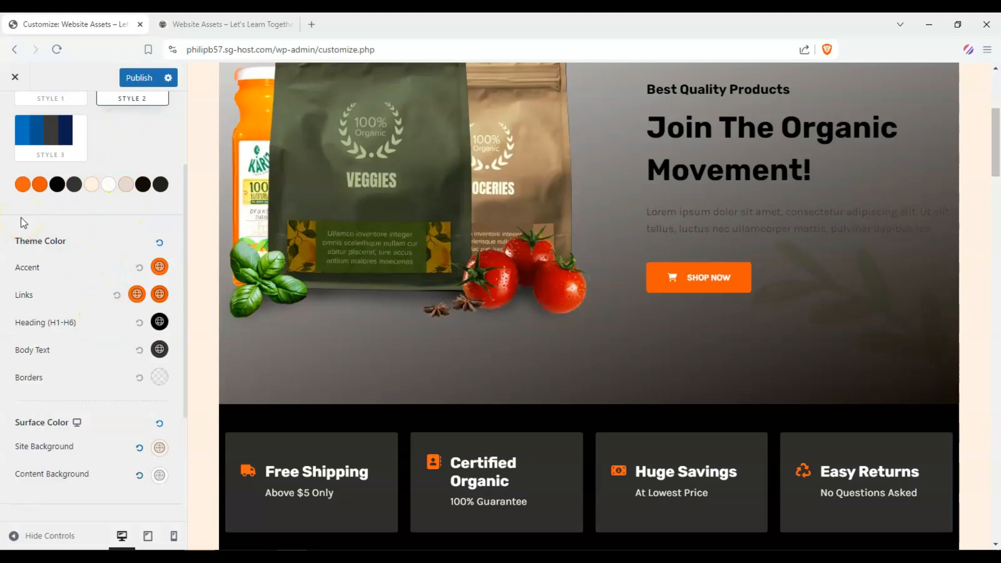
Step: Open the color-hex.com colour palettes page in a new tab and open a palette to view its hex codes
scroll(23, 235, down, 1)
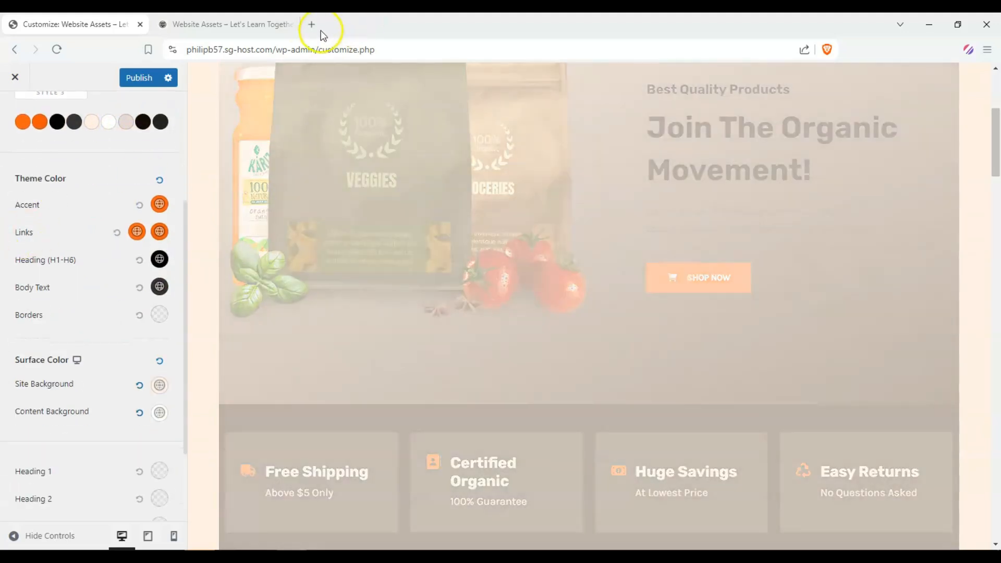
click(313, 24)
text(color p)
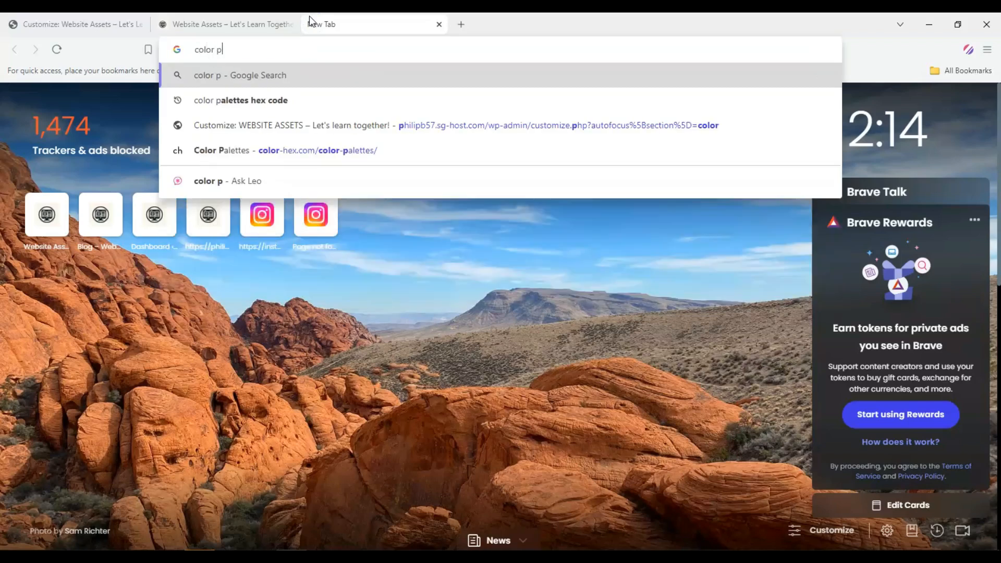
key(Down)
key(Down)
key(Down)
key(Return)
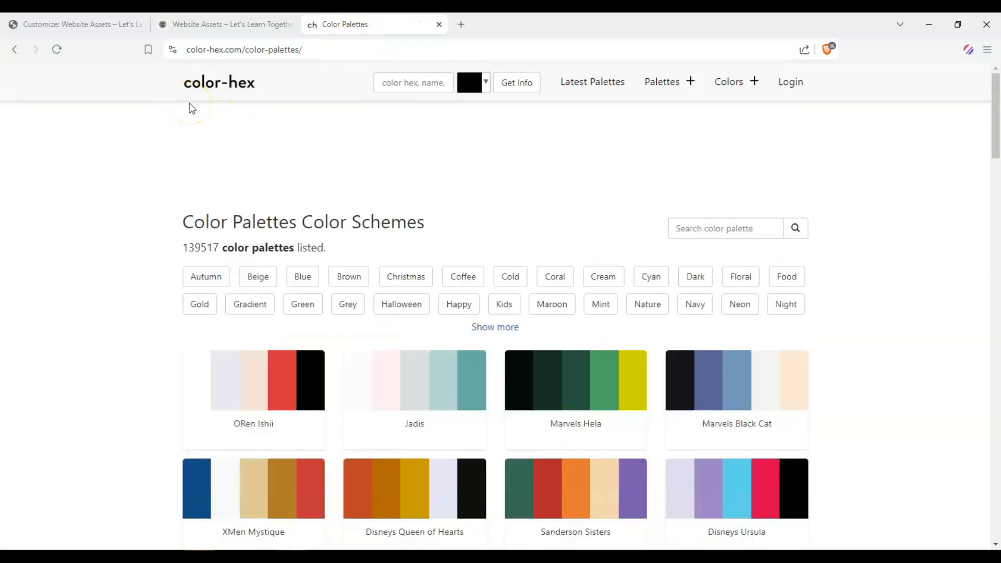
scroll(409, 224, down, 15)
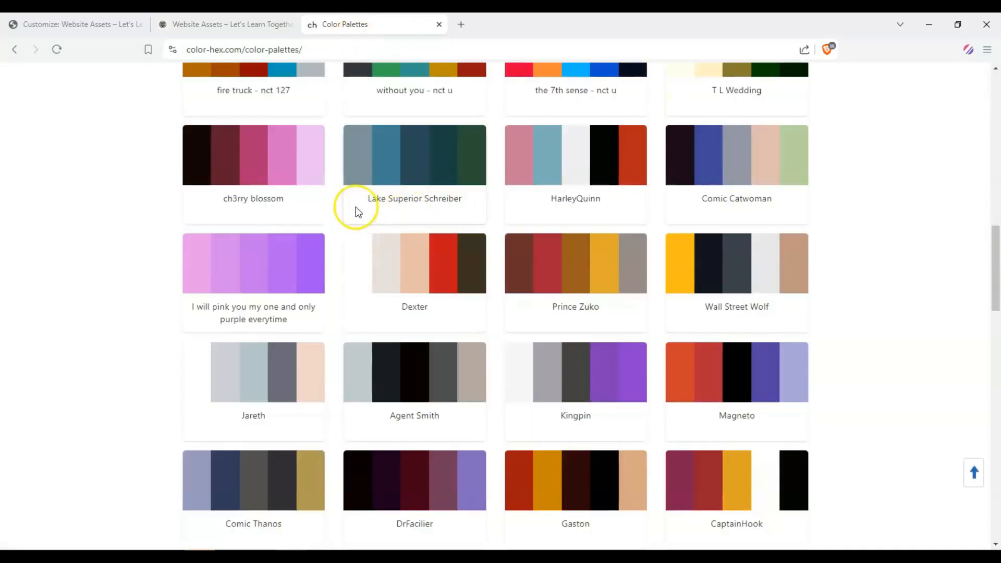
click(266, 252)
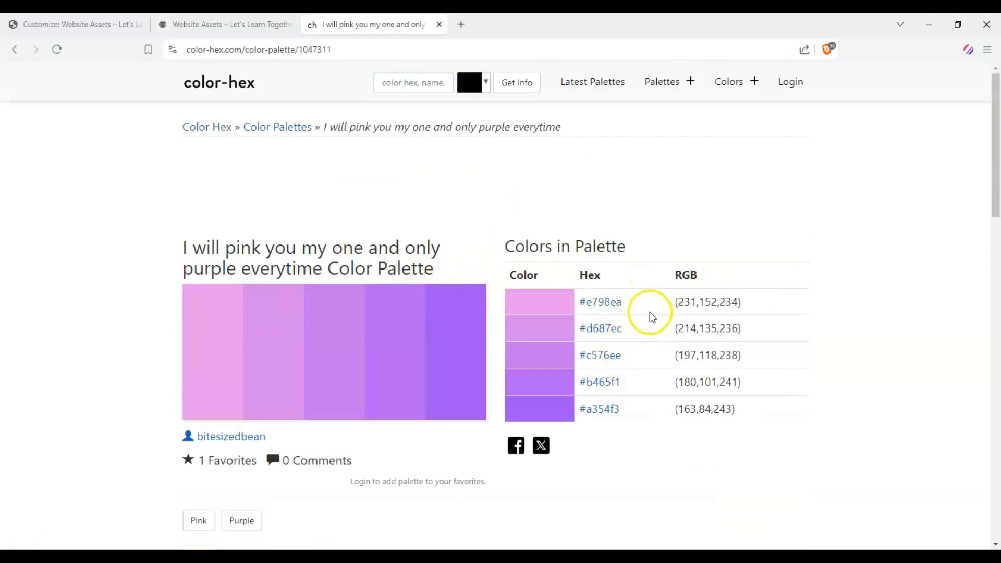
click(237, 25)
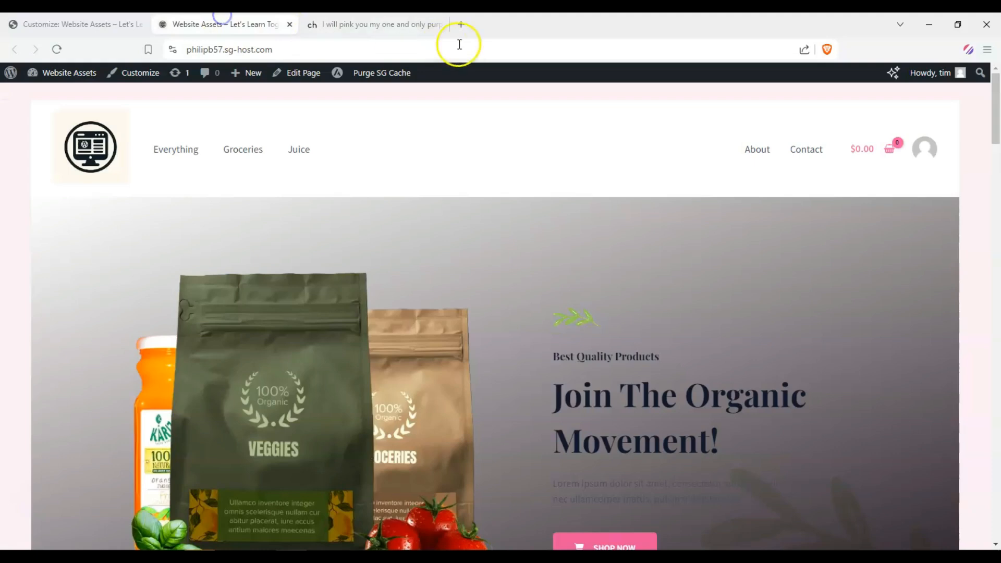
click(440, 25)
click(78, 21)
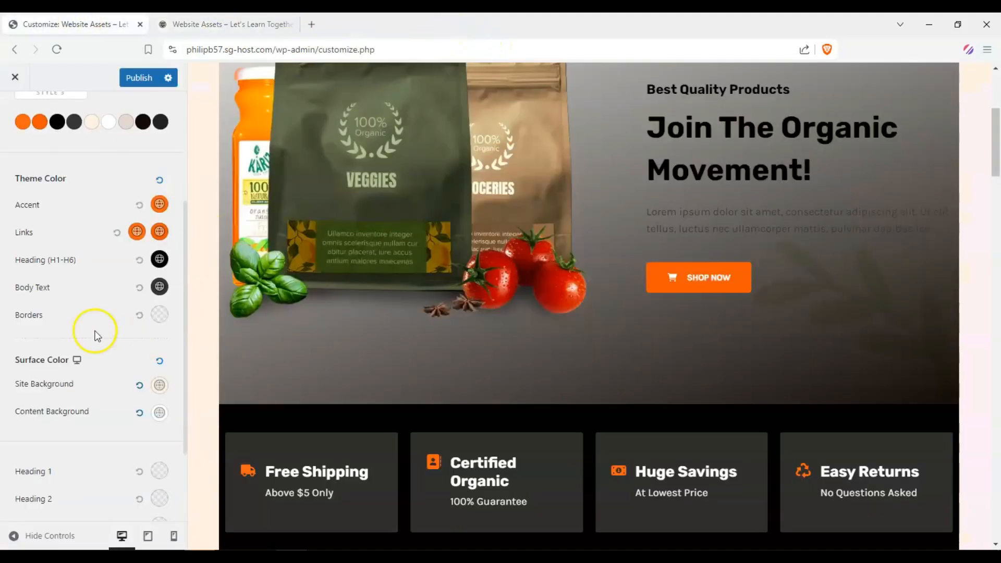
scroll(81, 319, up, 4)
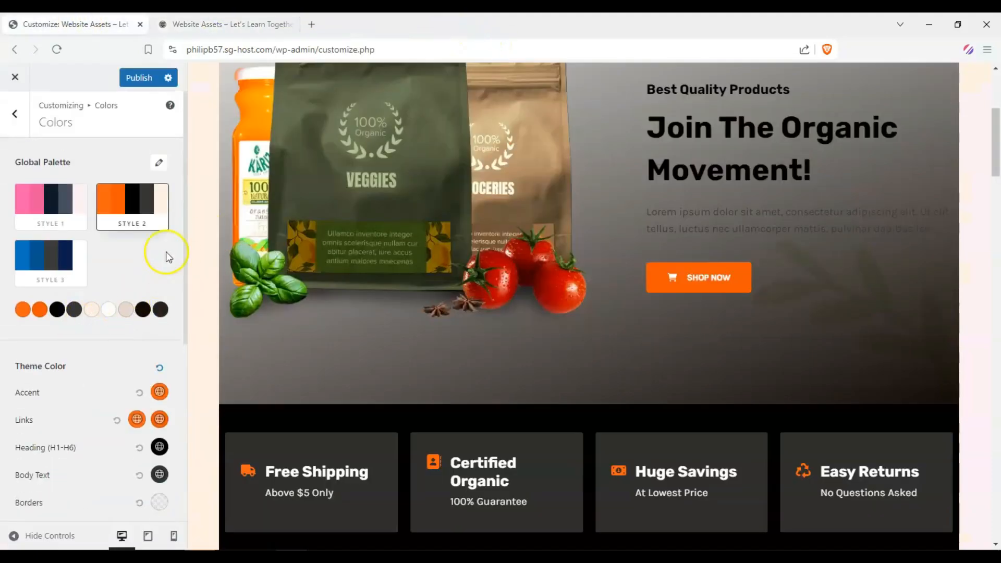
Step: Review the homepage preview with the updated palette, then return to the Global settings menu
scroll(473, 284, down, 10)
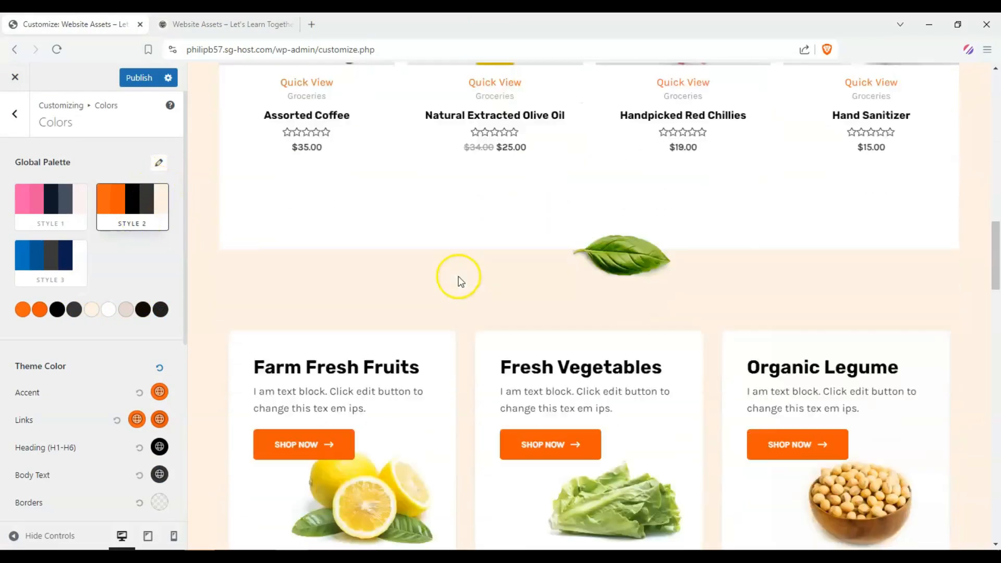
scroll(450, 279, down, 10)
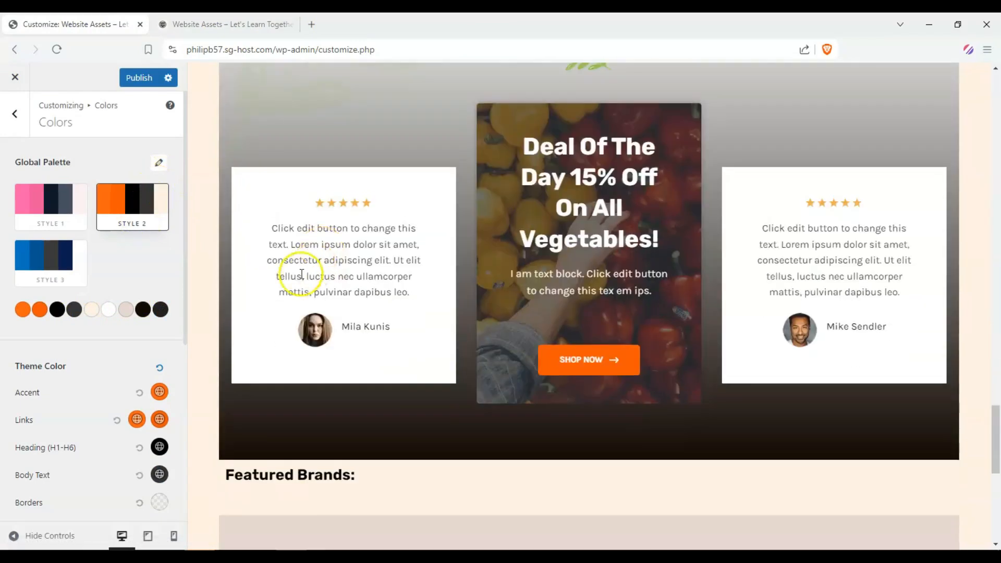
scroll(322, 323, up, 15)
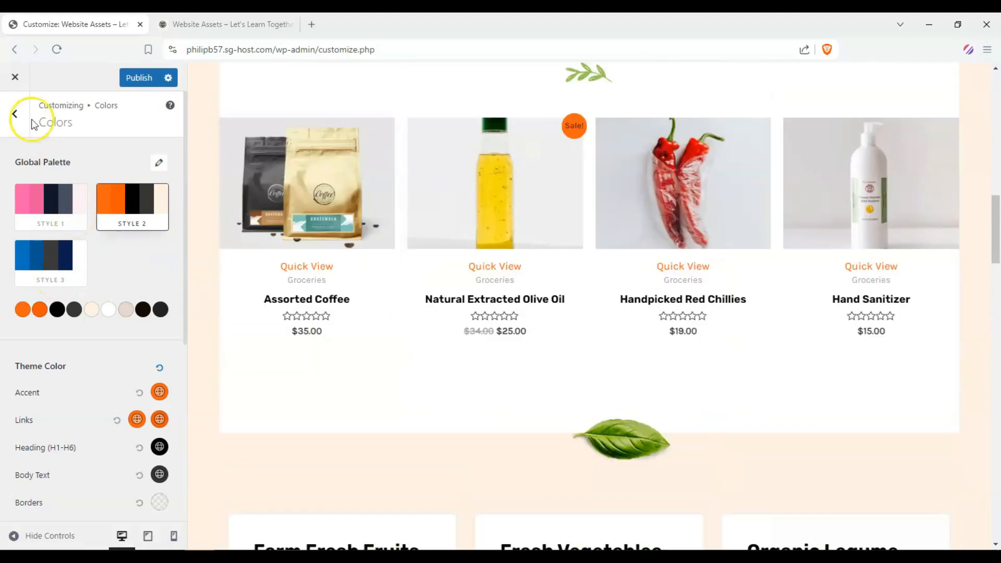
click(16, 114)
scroll(576, 245, up, 10)
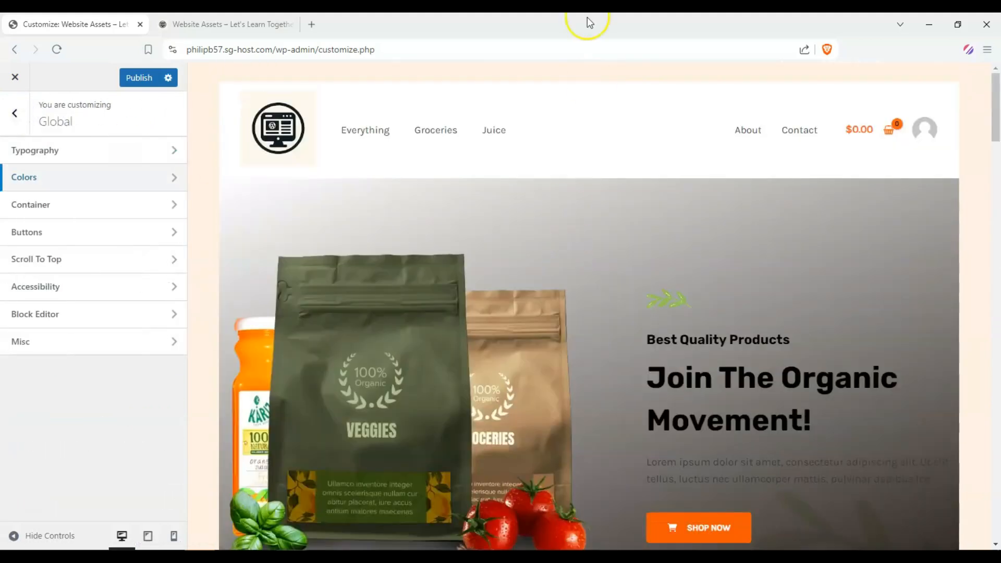
scroll(316, 192, down, 3)
scroll(509, 243, up, 3)
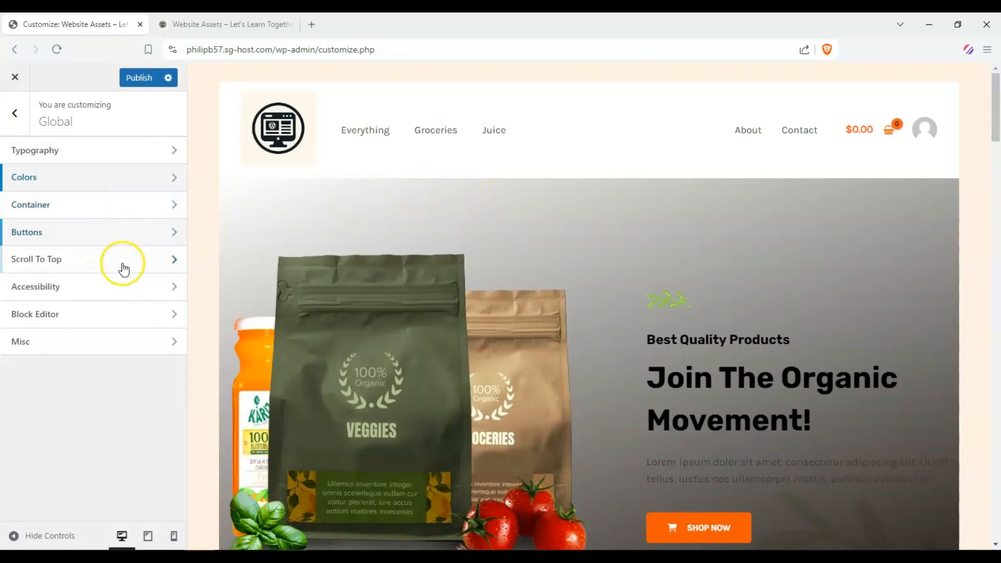
Step: Set the global Container site layout to Fluid and check the full-width homepage preview
click(129, 204)
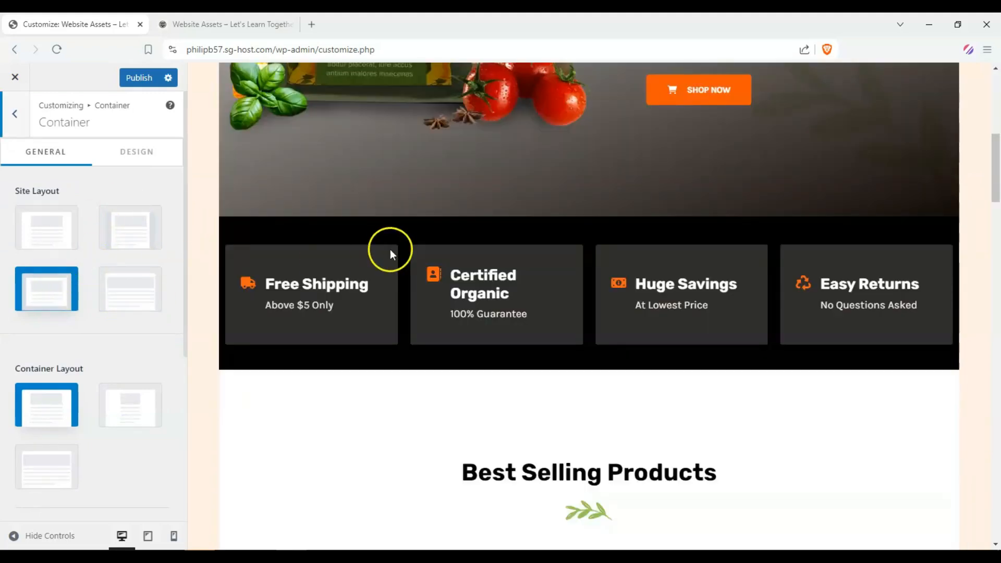
scroll(390, 250, up, 6)
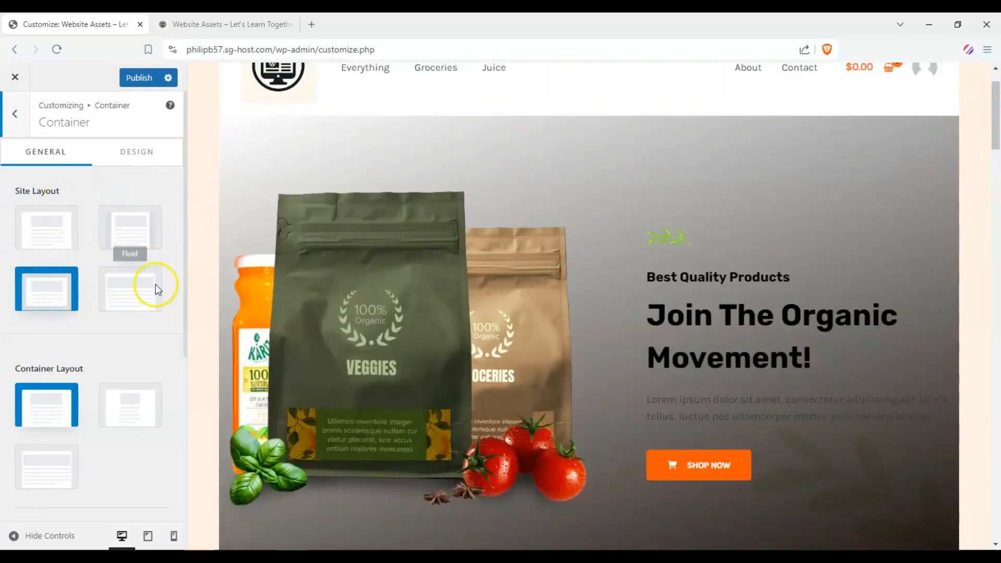
click(131, 279)
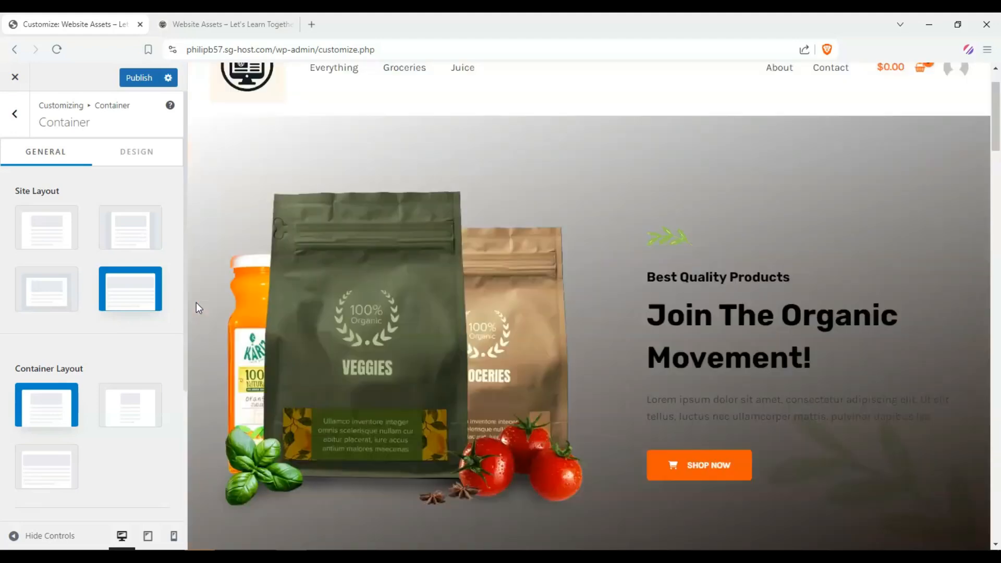
scroll(865, 212, down, 7)
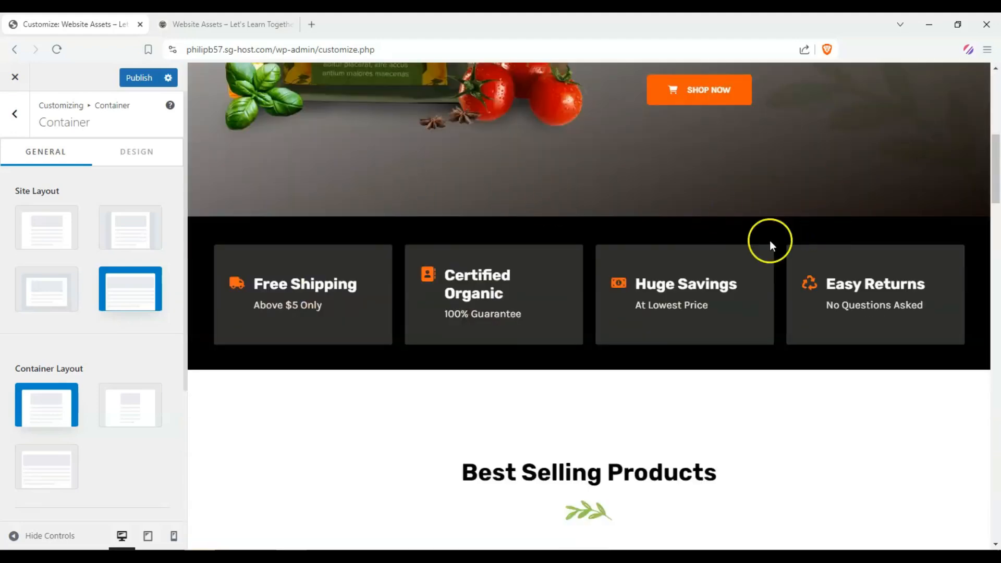
scroll(772, 231, up, 5)
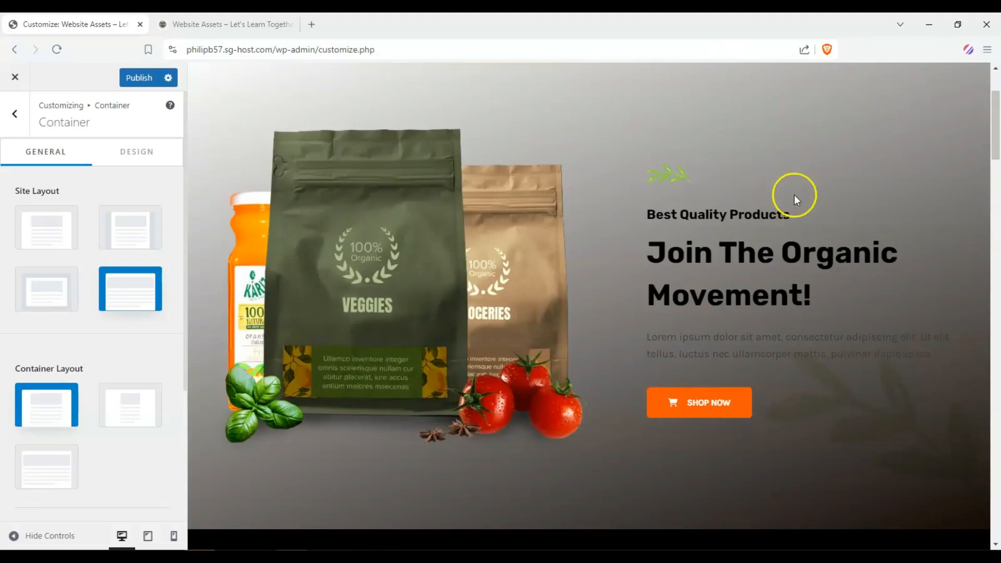
scroll(304, 166, up, 2)
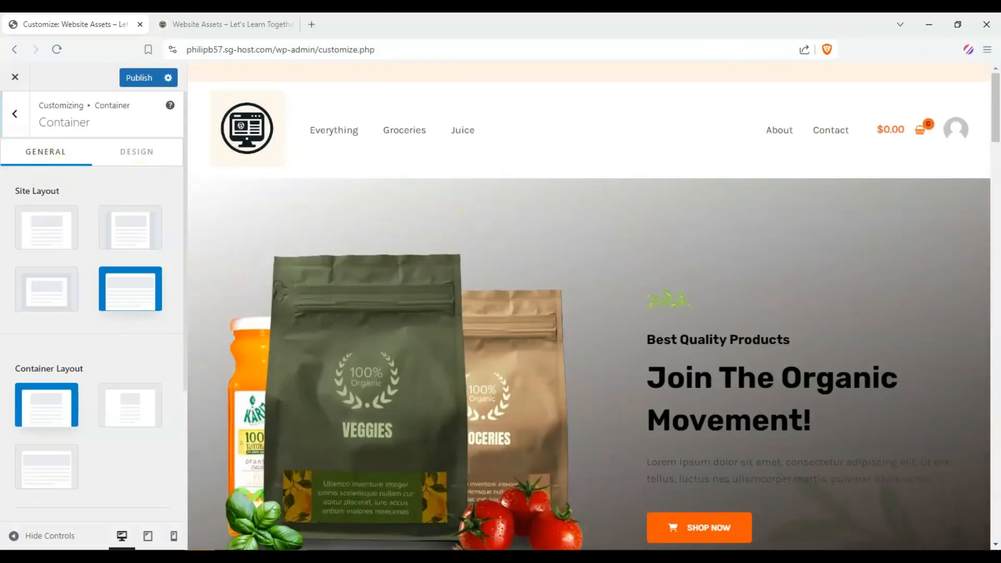
scroll(261, 251, down, 10)
scroll(174, 264, down, 4)
scroll(458, 266, up, 6)
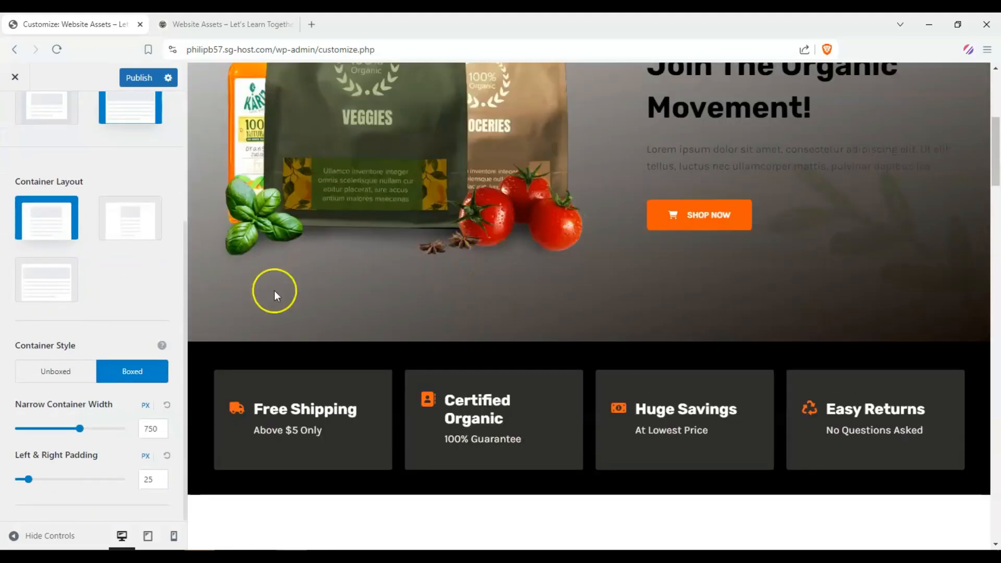
scroll(275, 290, up, 4)
scroll(90, 305, up, 4)
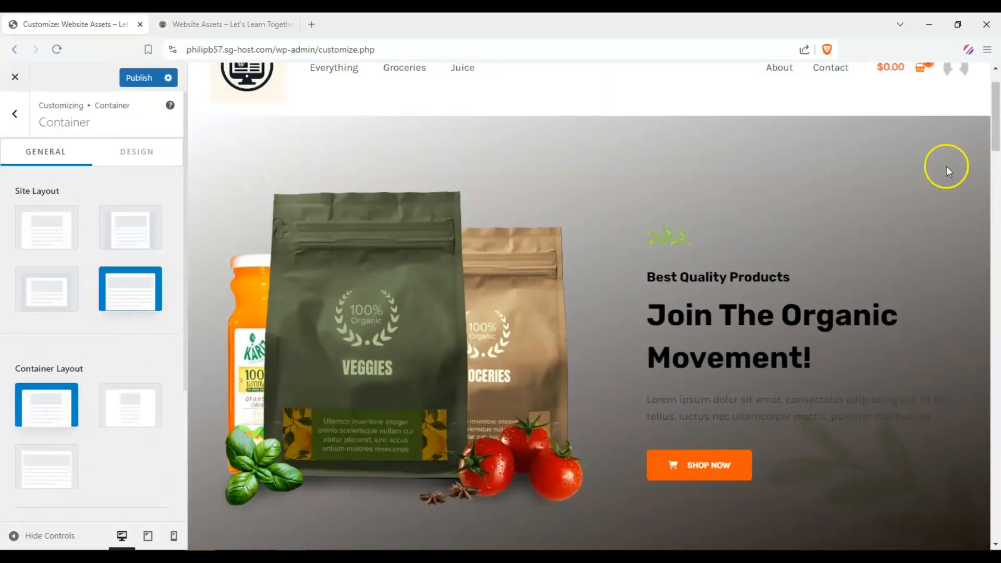
scroll(947, 167, up, 1)
Step: Open the WooCommerce settings and load the Everything shop page in the preview
click(12, 116)
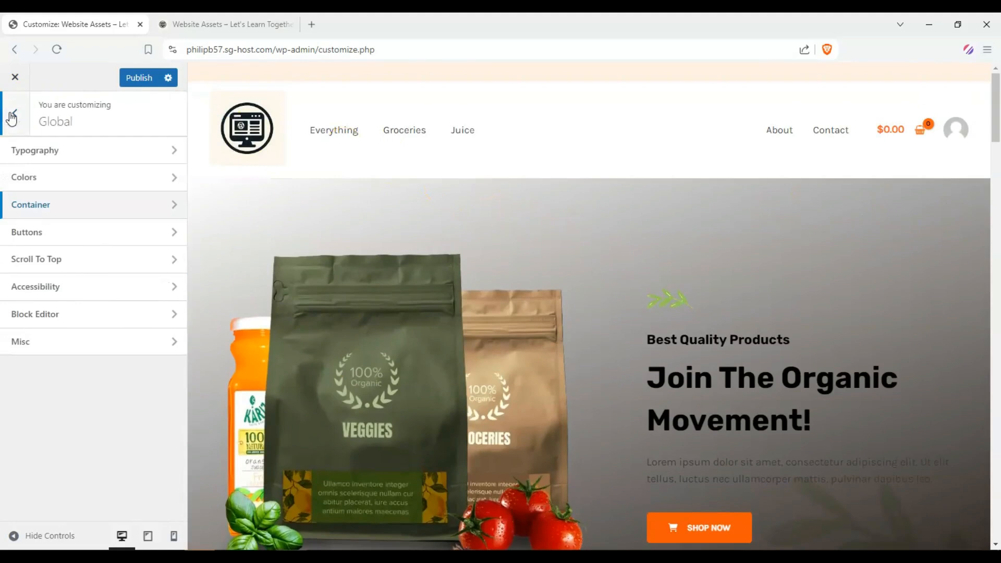
click(11, 118)
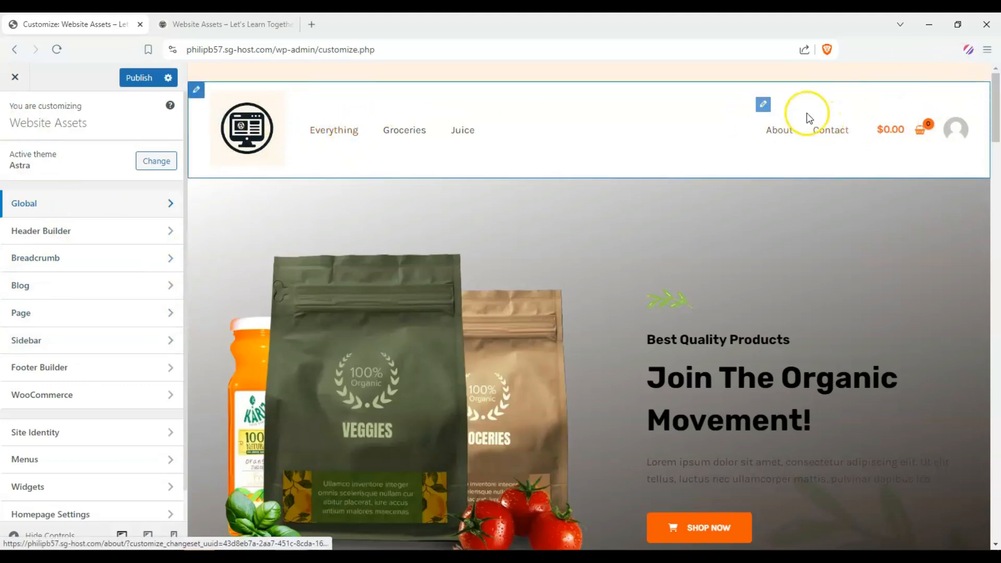
scroll(104, 242, down, 1)
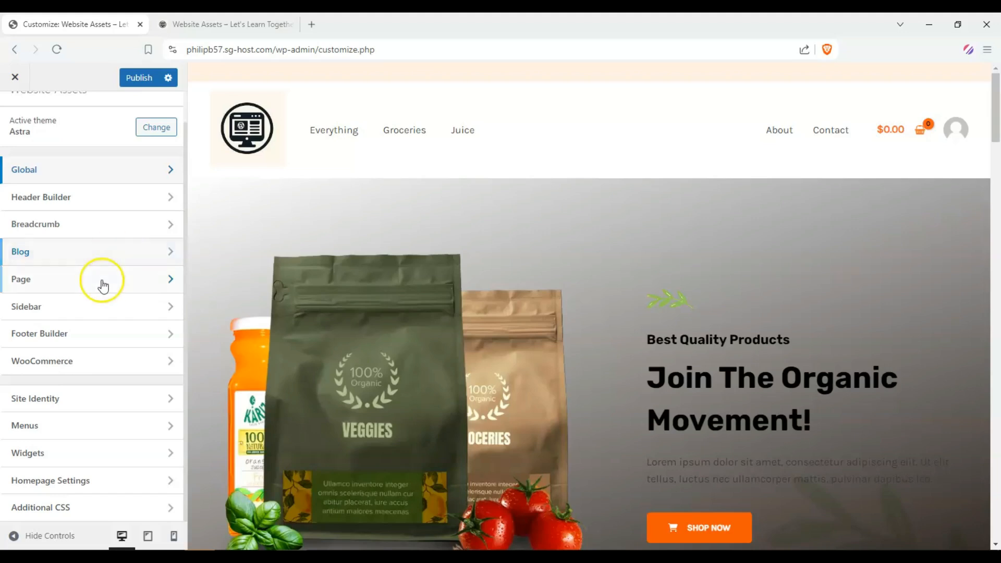
click(122, 360)
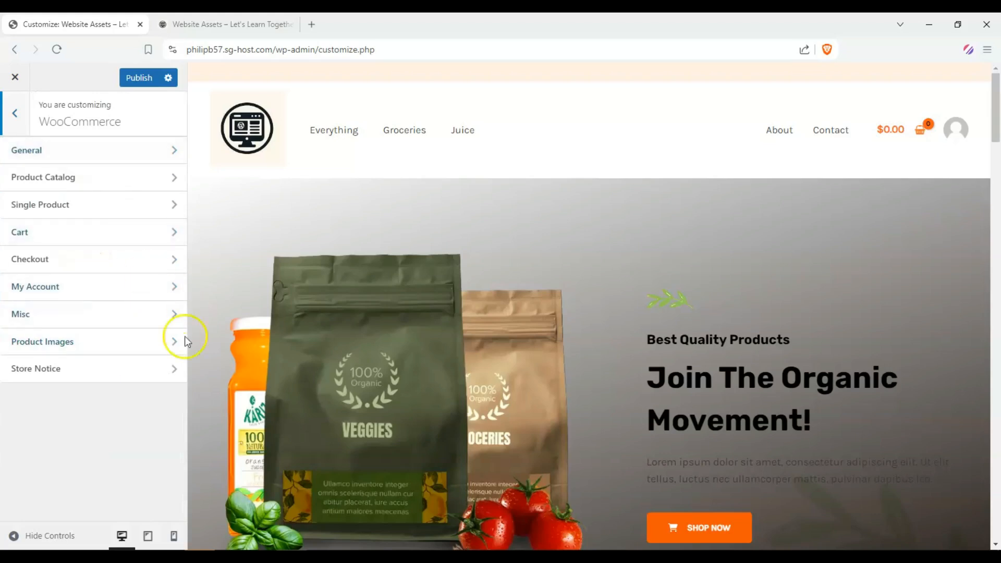
click(334, 137)
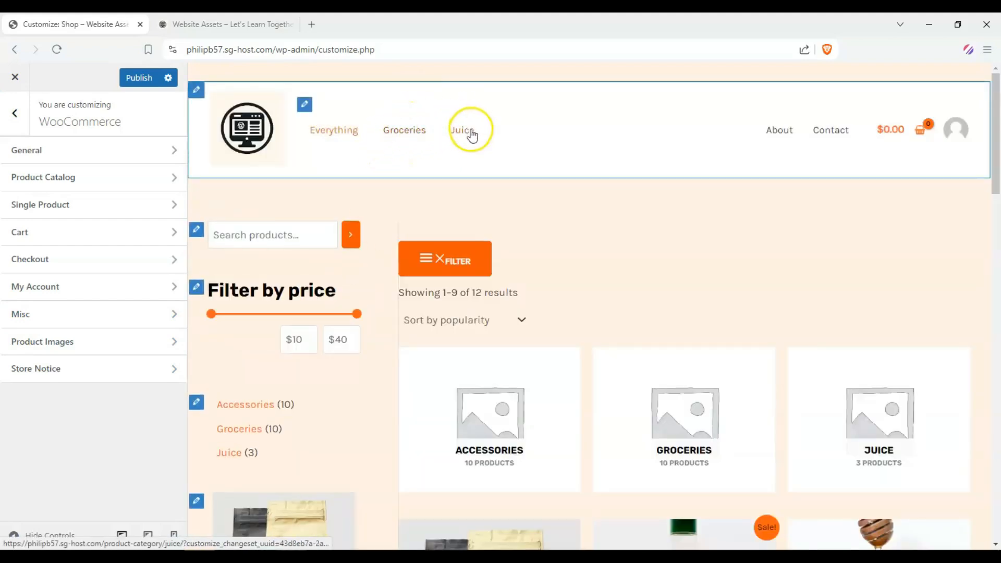
scroll(515, 167, down, 1)
scroll(800, 424, up, 1)
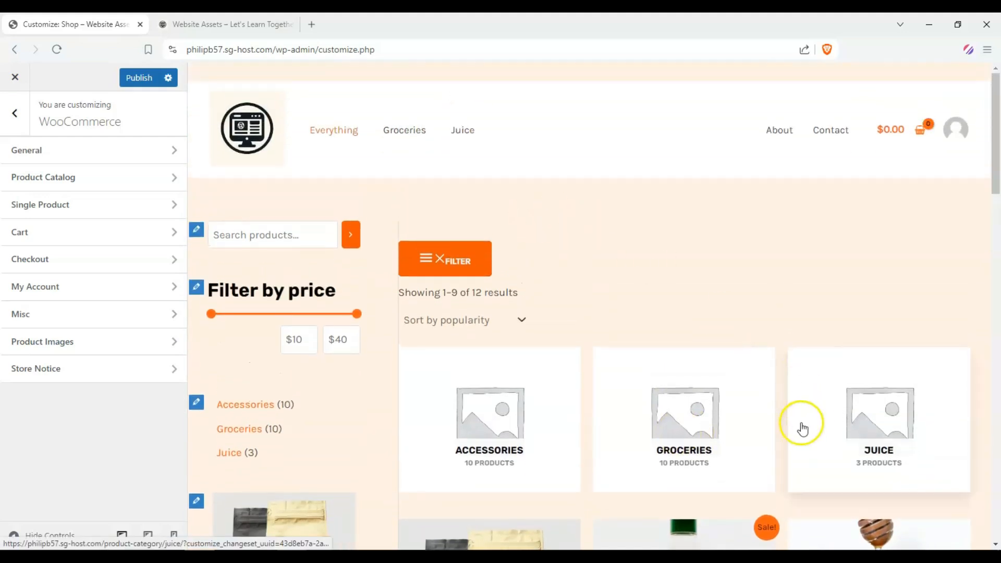
scroll(795, 394, down, 3)
scroll(621, 191, up, 3)
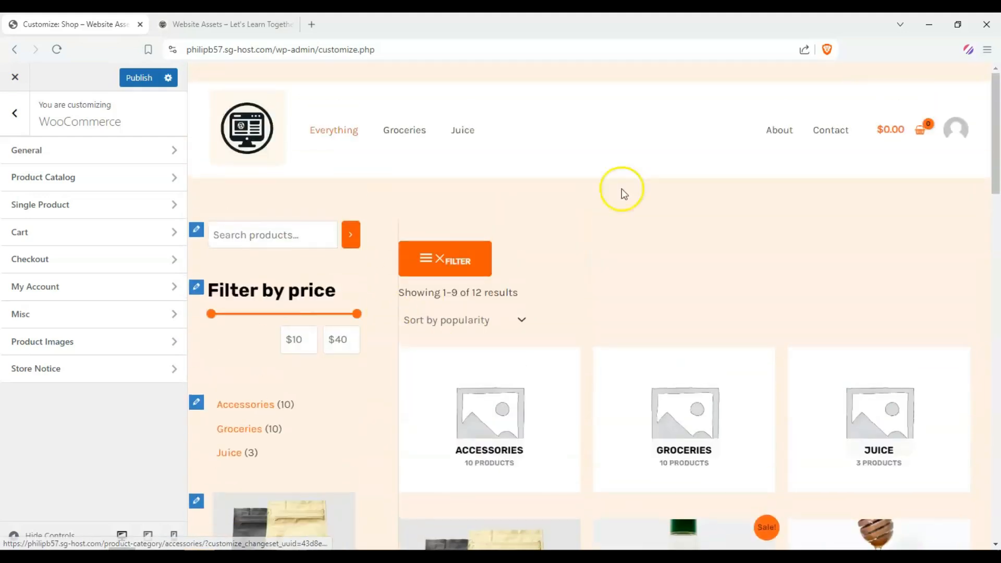
scroll(562, 222, down, 5)
scroll(555, 225, up, 5)
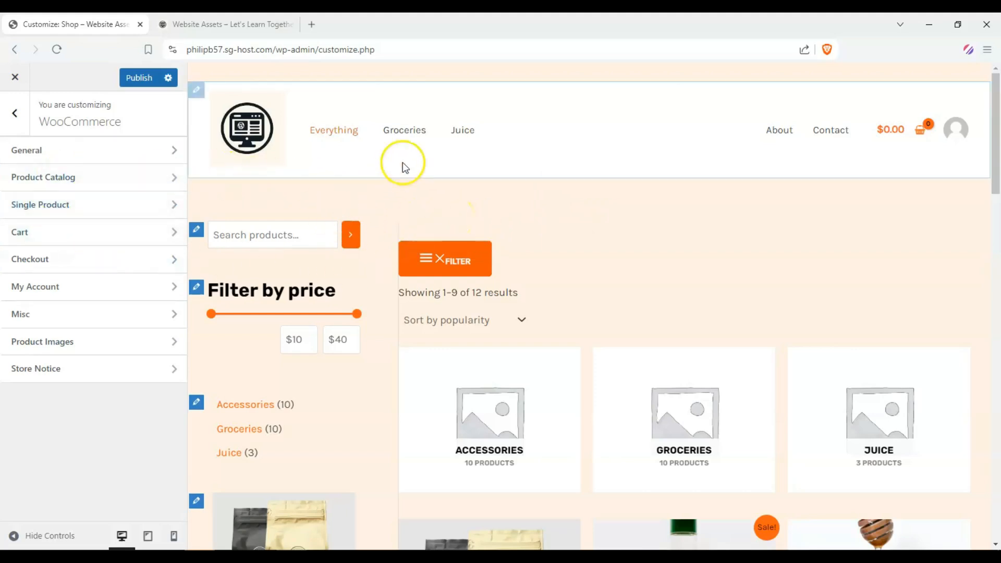
scroll(470, 208, down, 3)
scroll(526, 306, up, 3)
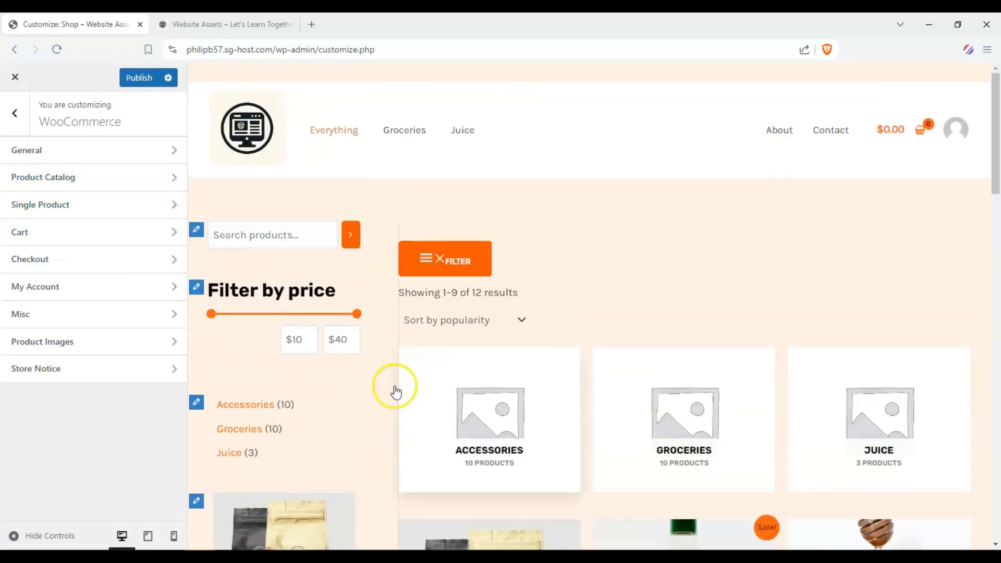
Step: Open the Product Catalog settings and set the shop's sidebar layout to Right Sidebar
click(112, 180)
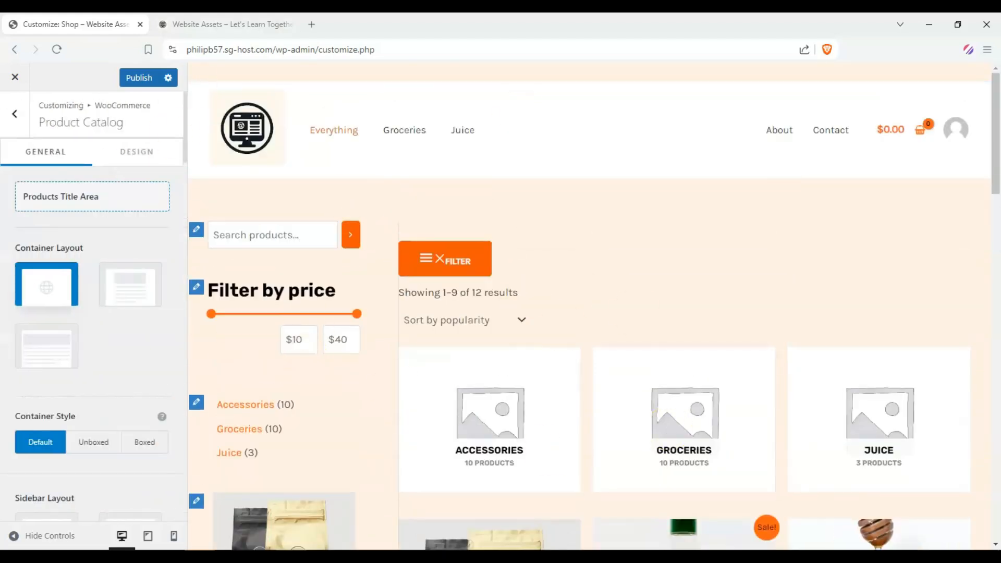
drag(183, 107, 186, 159)
scroll(599, 291, down, 3)
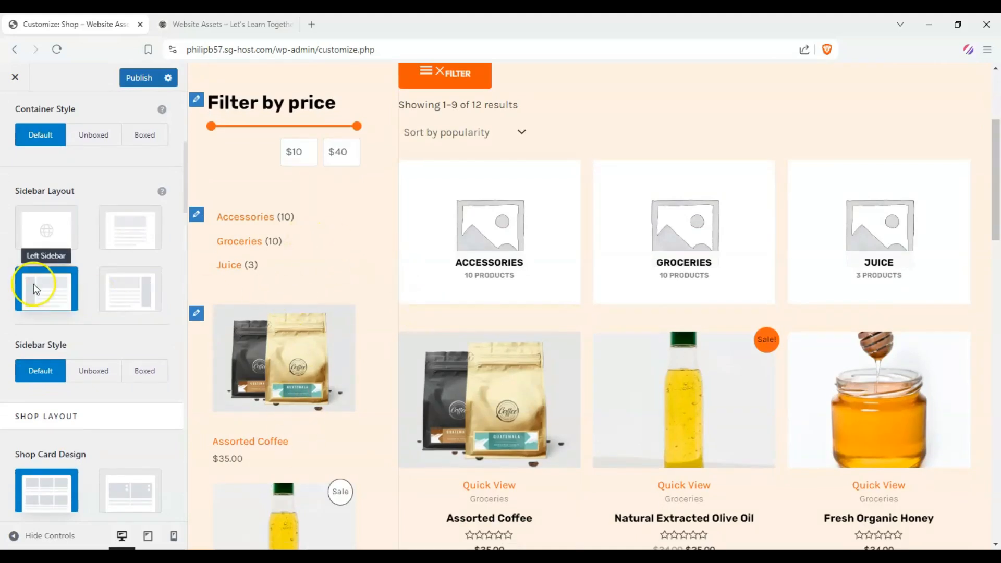
click(130, 238)
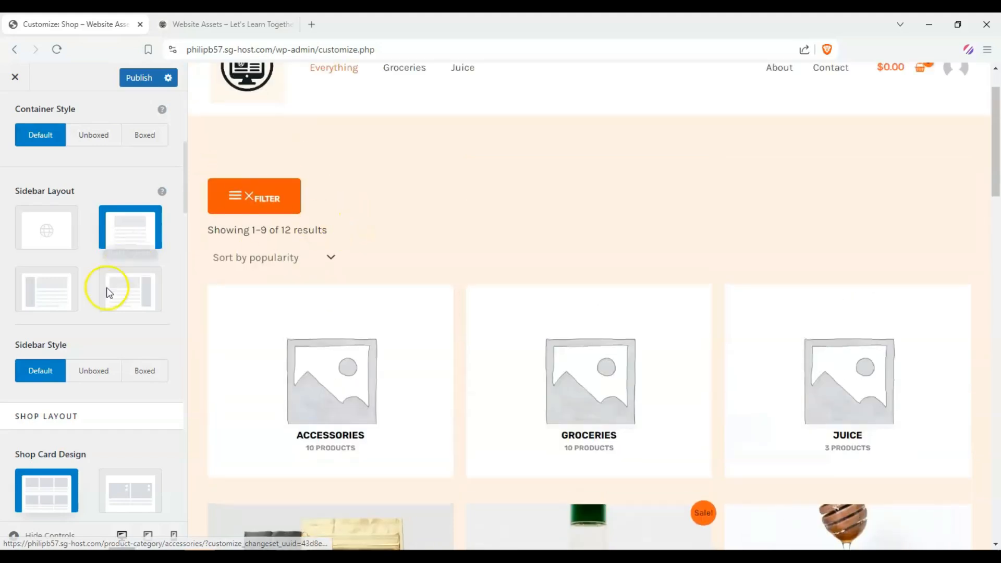
click(105, 292)
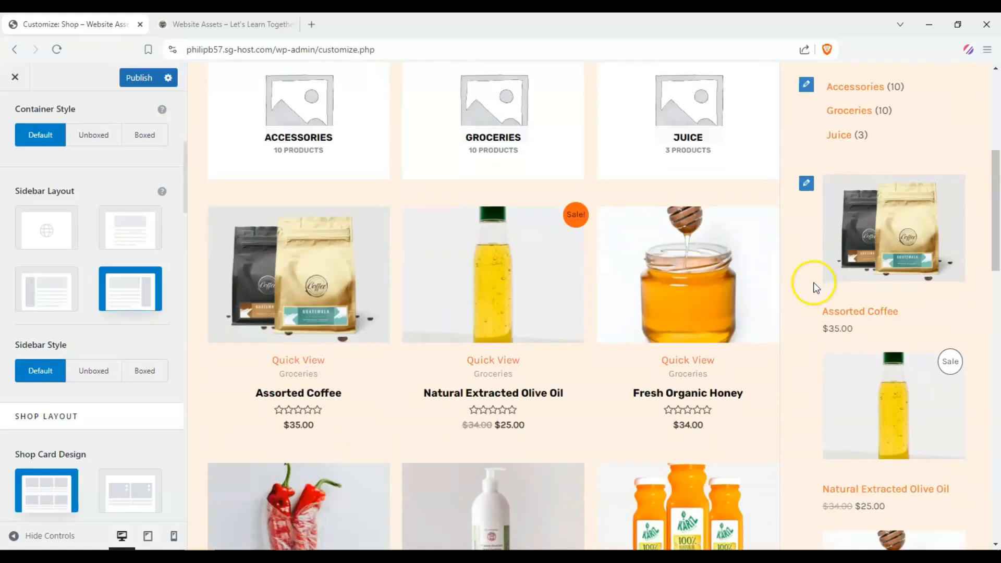
Step: Switch the Shop Card Design to the second card style
scroll(12, 211, down, 5)
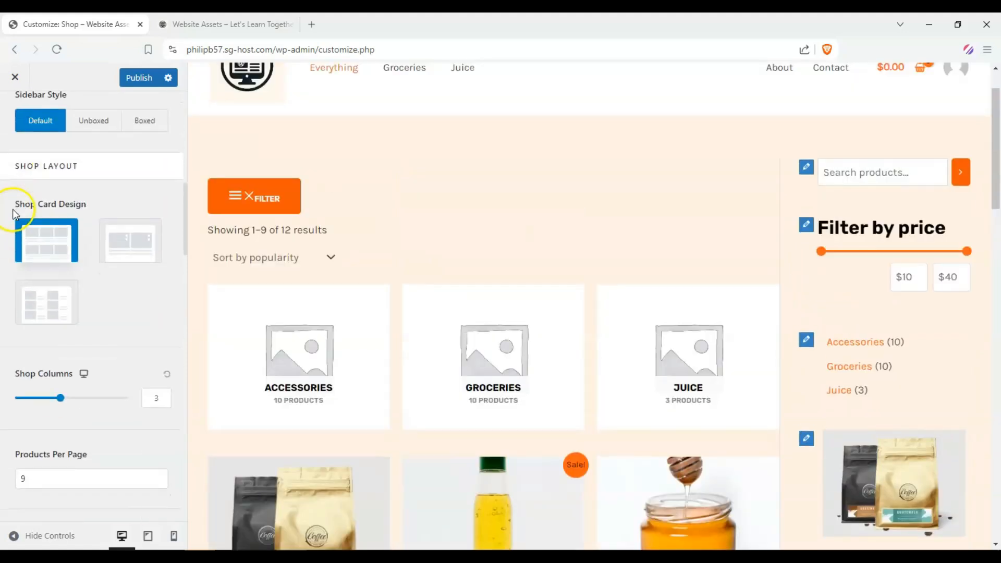
scroll(12, 211, down, 1)
scroll(21, 211, up, 1)
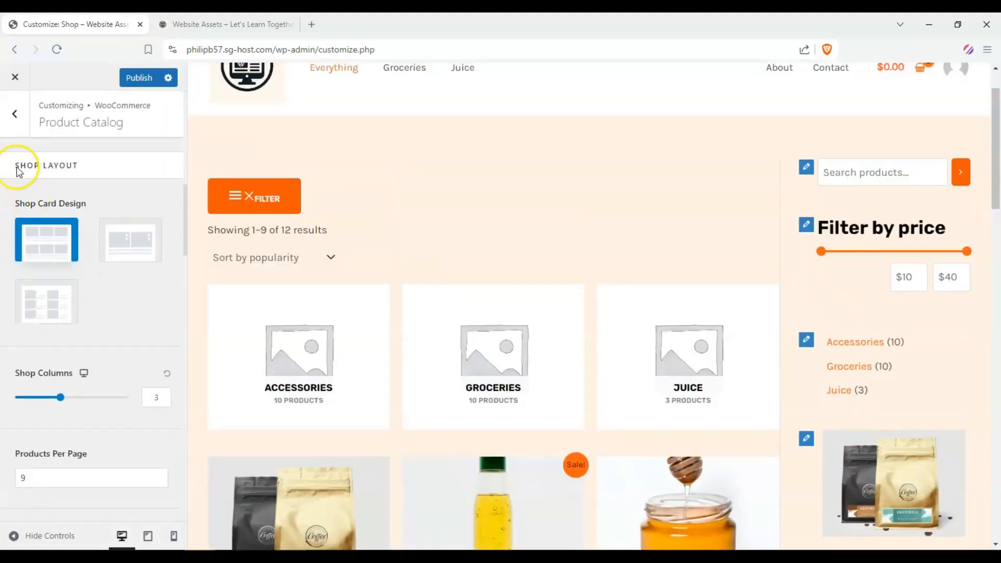
scroll(49, 224, down, 4)
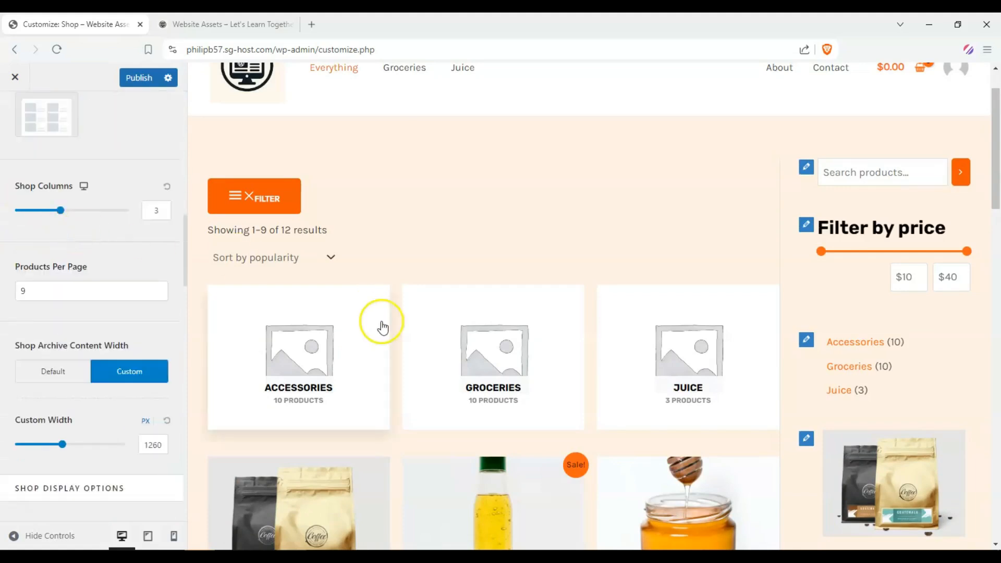
scroll(396, 308, down, 4)
scroll(458, 336, down, 2)
scroll(458, 335, up, 3)
scroll(15, 214, up, 3)
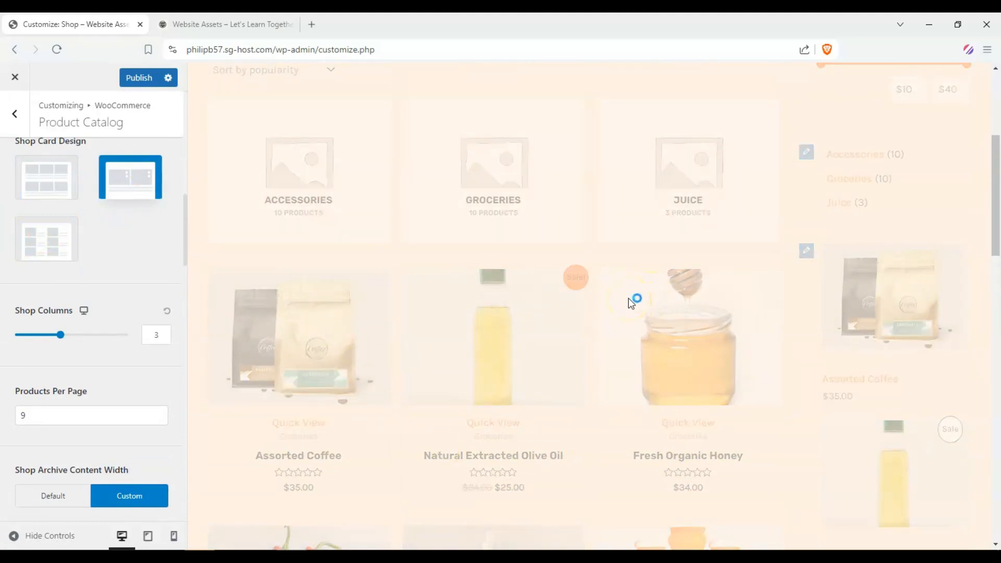
mouse_move(561, 291)
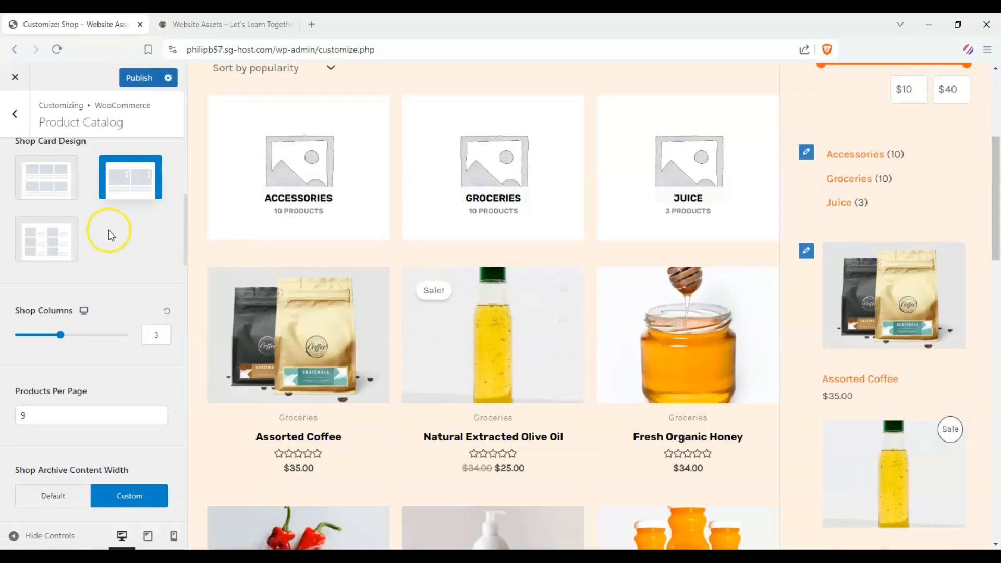
Step: Set the Shop Columns to 4
scroll(10, 282, down, 3)
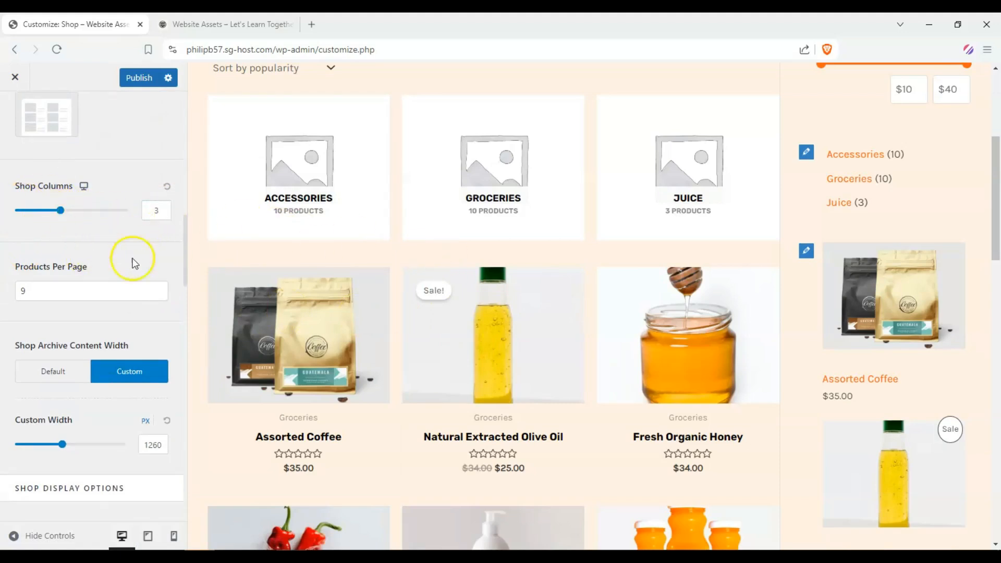
scroll(23, 282, down, 7)
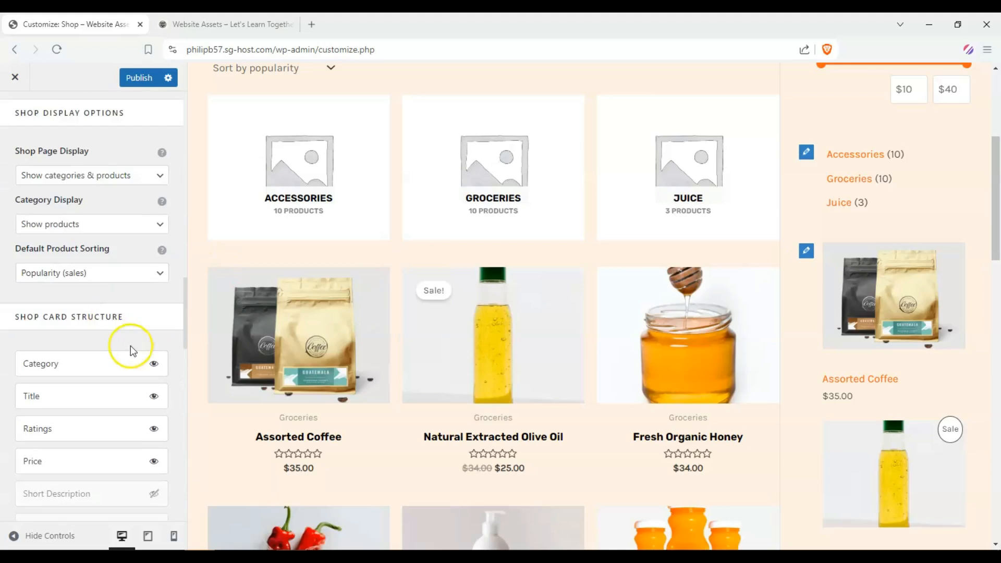
scroll(131, 348, down, 2)
scroll(89, 335, up, 10)
scroll(73, 339, down, 3)
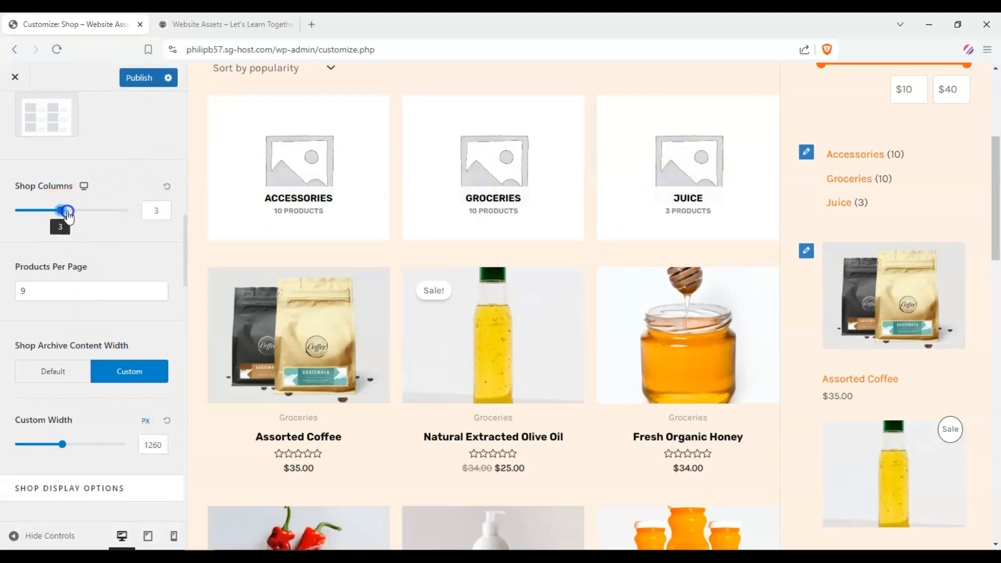
click(76, 214)
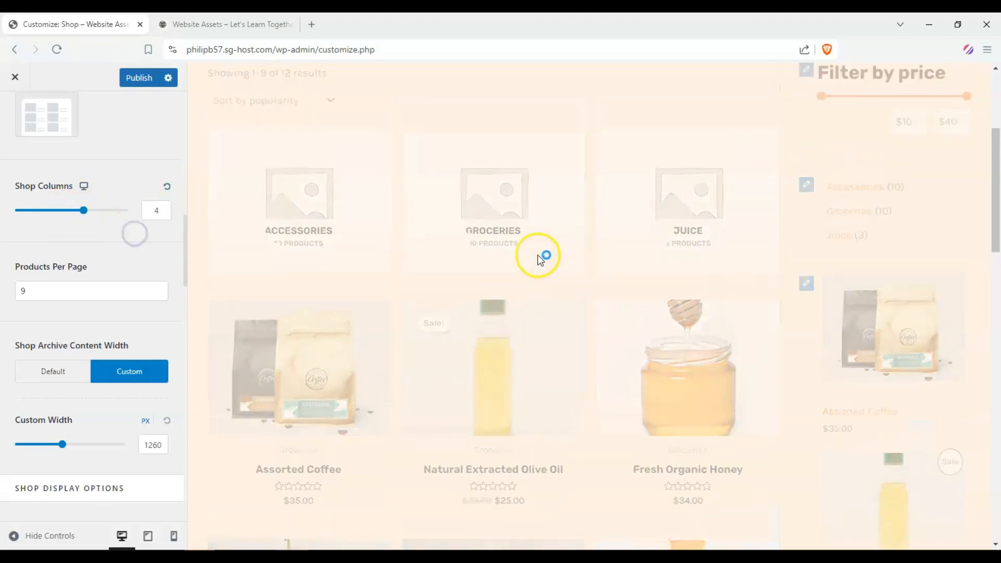
Step: Set the Products Per Page value to 8
scroll(658, 265, up, 3)
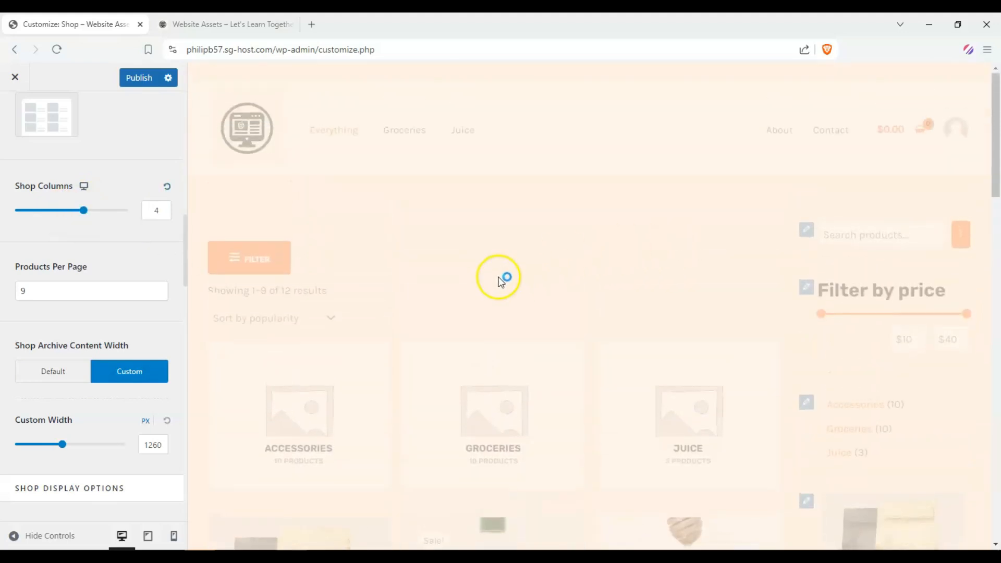
scroll(402, 374, down, 2)
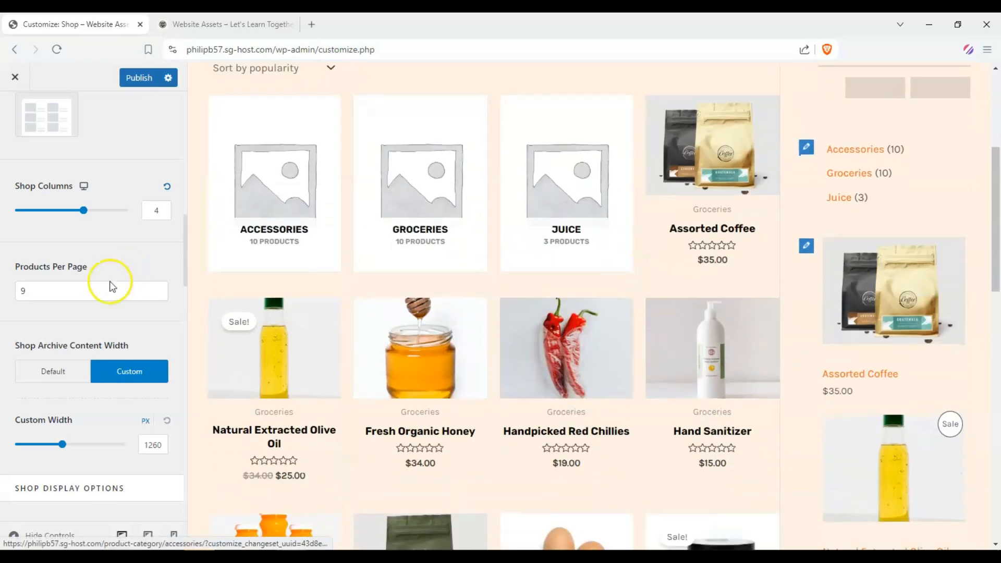
scroll(409, 284, down, 6)
scroll(391, 296, up, 5)
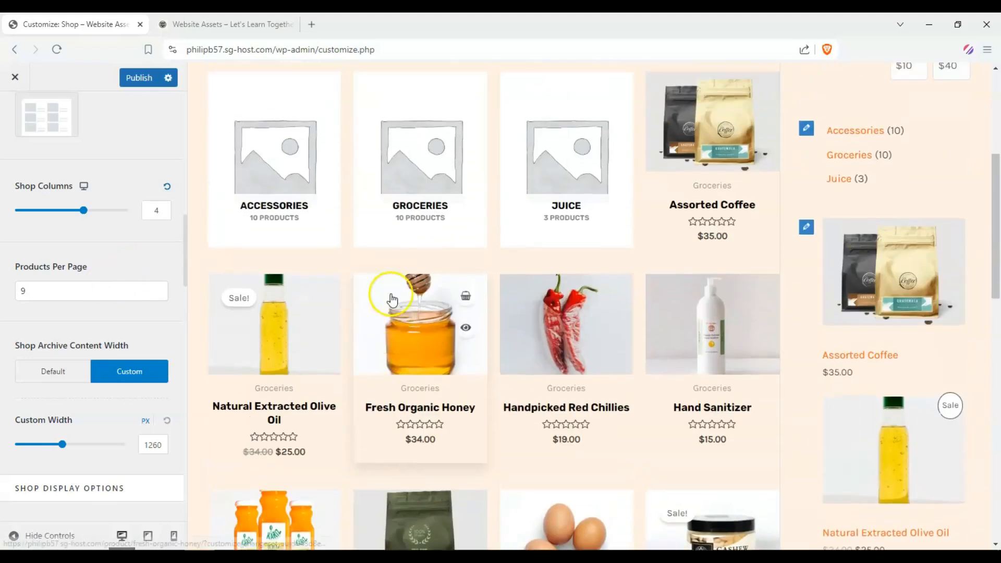
scroll(391, 300, up, 1)
double_click(104, 291)
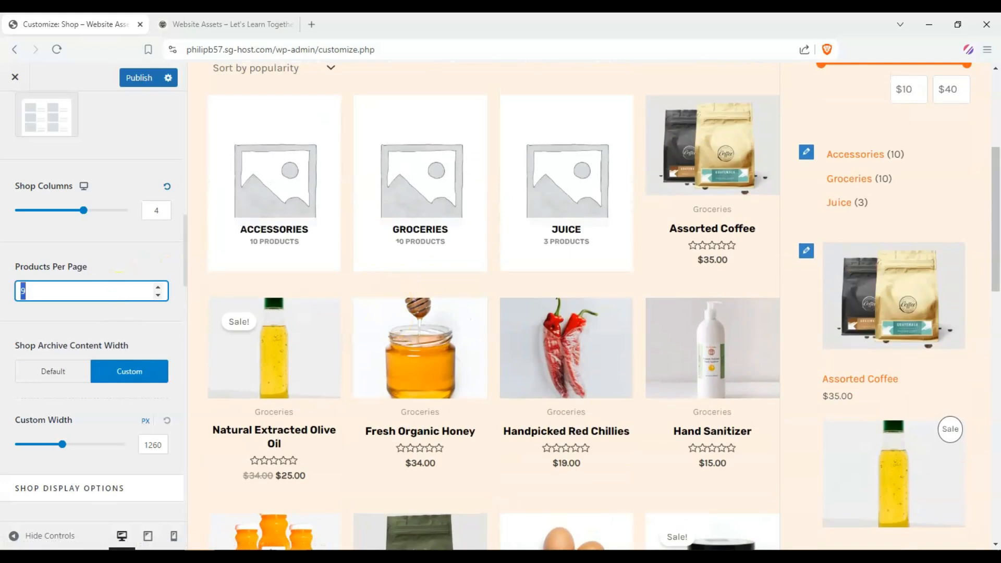
click(4, 279)
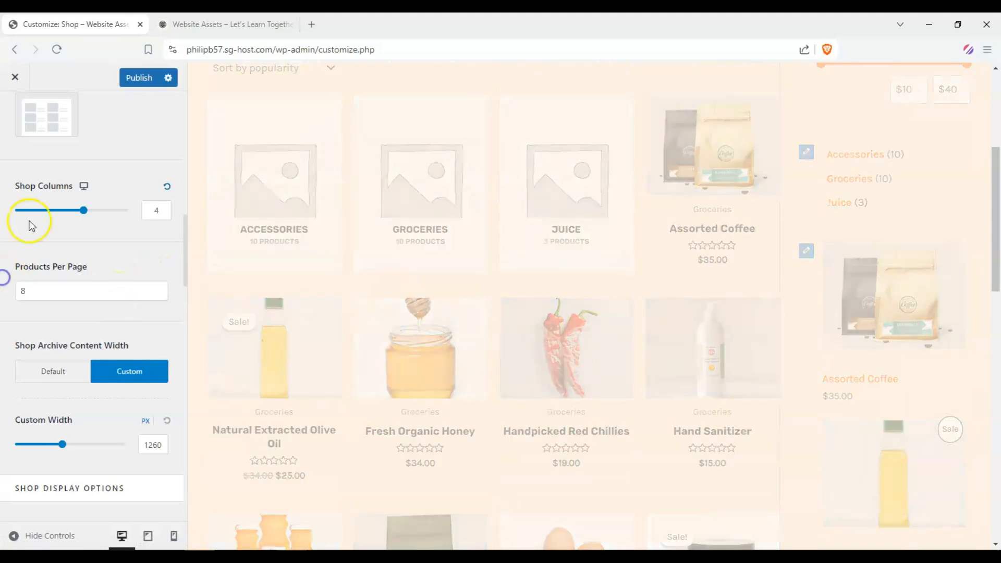
Step: Scroll through the shop preview to review the product grid layout
scroll(58, 224, down, 2)
scroll(465, 268, down, 3)
scroll(412, 242, up, 2)
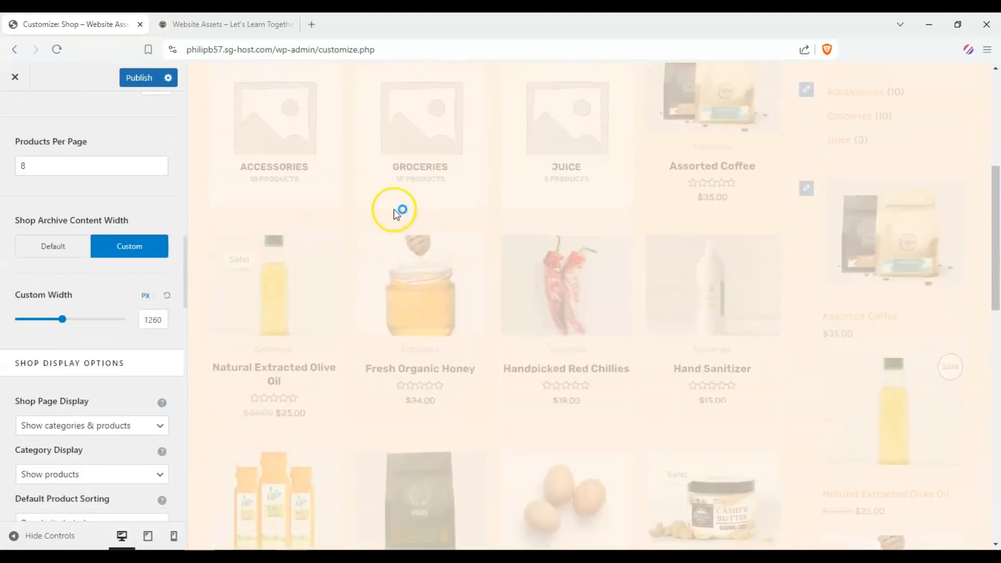
scroll(391, 203, down, 2)
scroll(390, 201, up, 1)
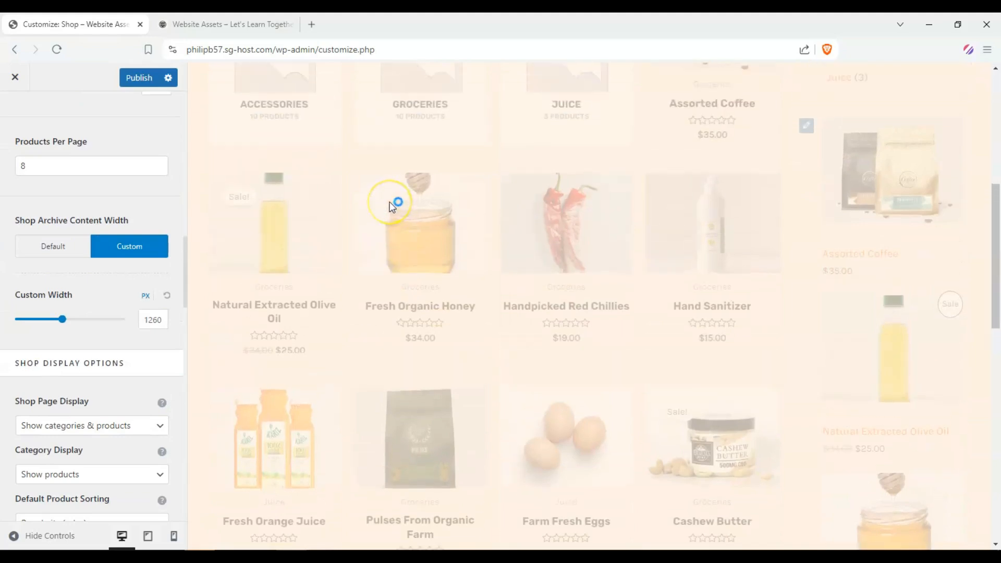
scroll(391, 203, down, 4)
scroll(522, 245, up, 7)
scroll(625, 344, down, 1)
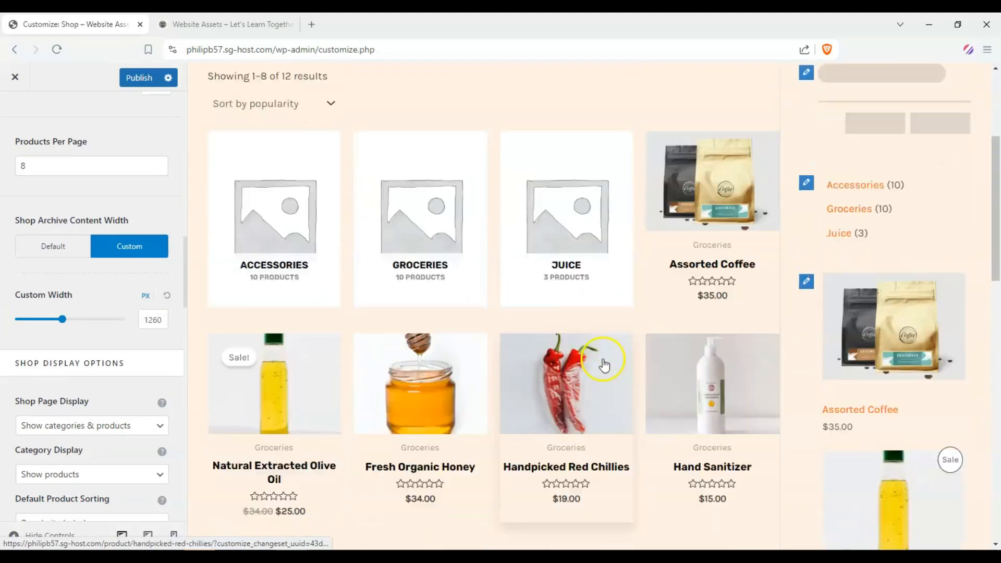
scroll(625, 385, down, 4)
scroll(697, 232, up, 2)
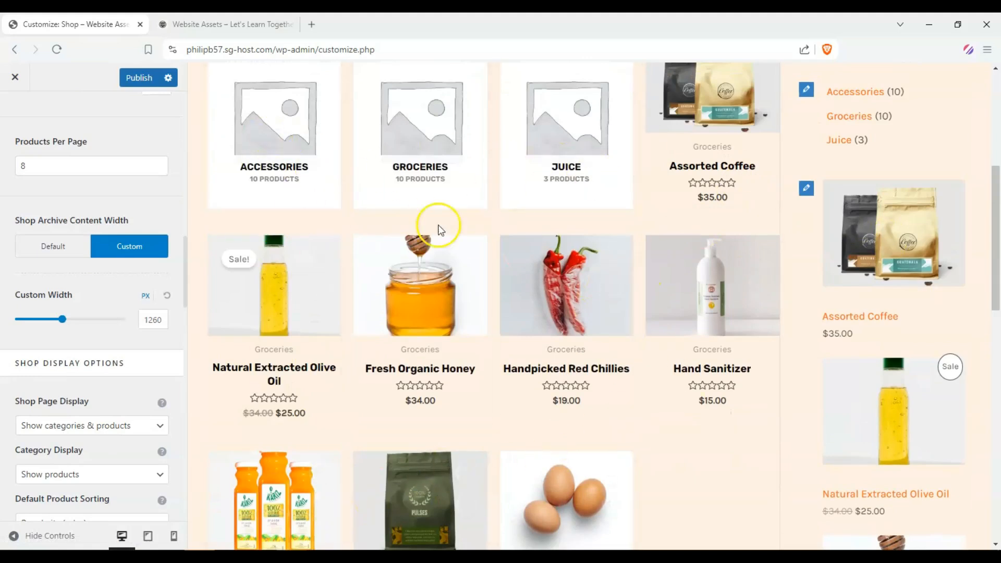
scroll(313, 157, up, 1)
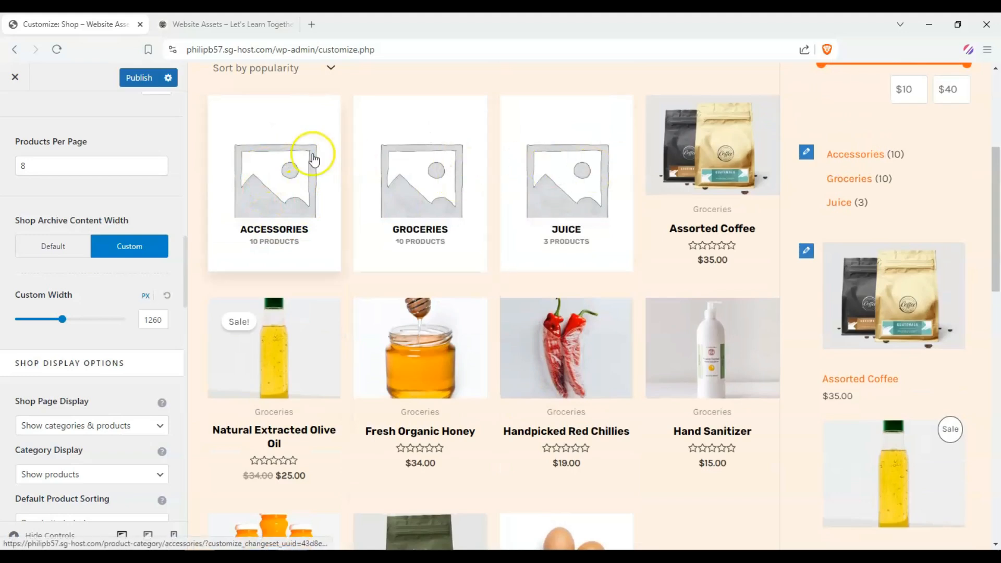
scroll(10, 208, down, 3)
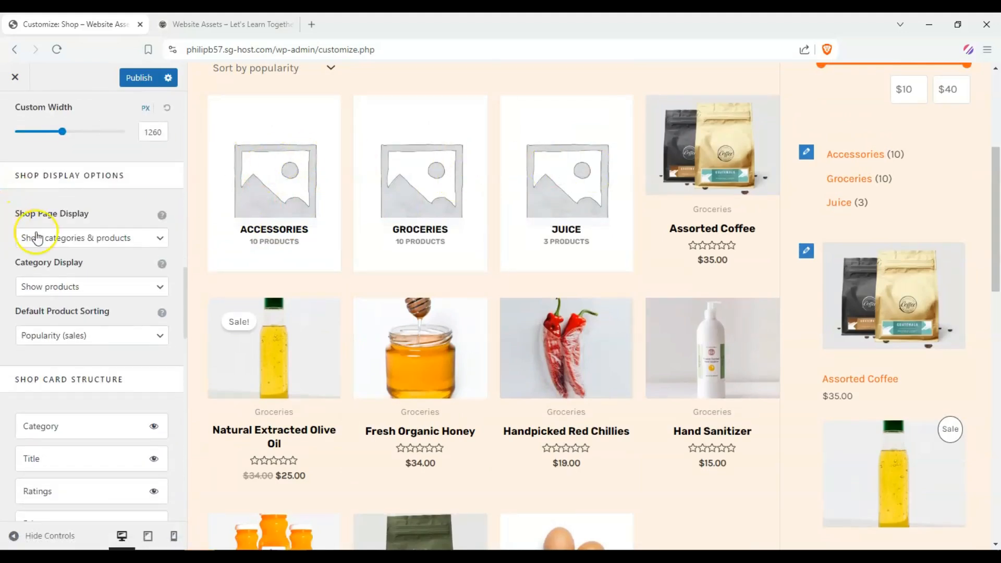
Step: Set the Shop Page Display to Show products
click(138, 239)
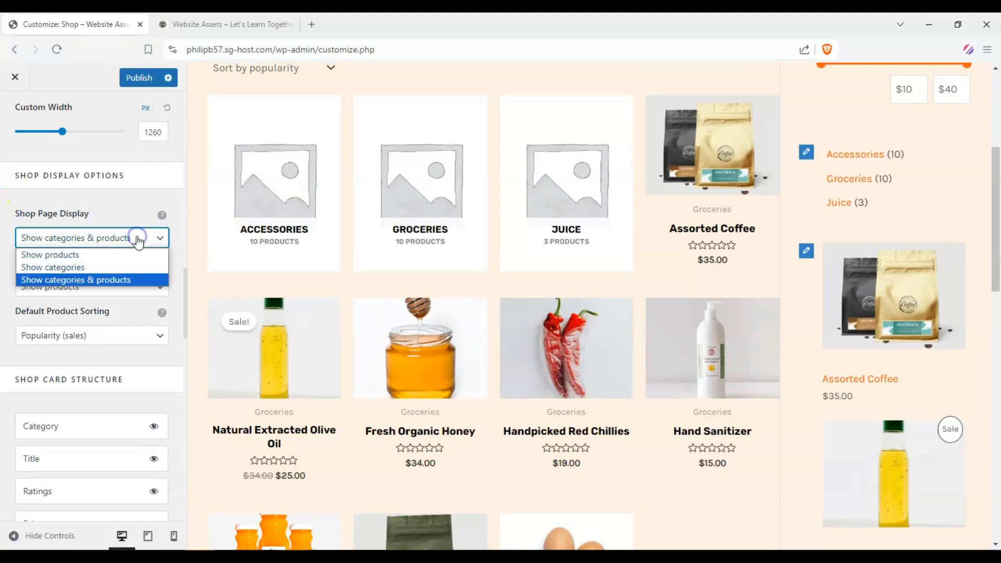
click(116, 255)
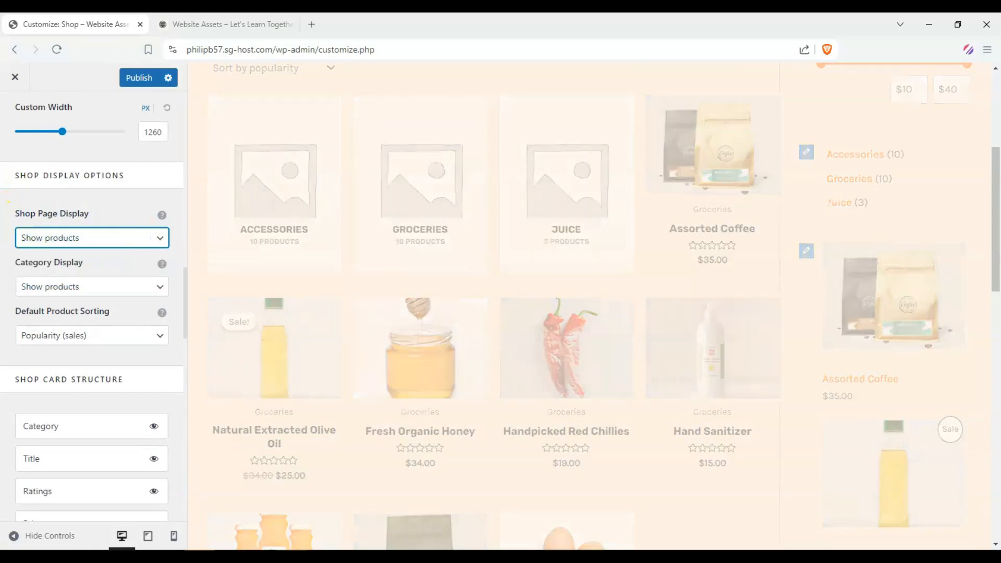
scroll(116, 255, up, 1)
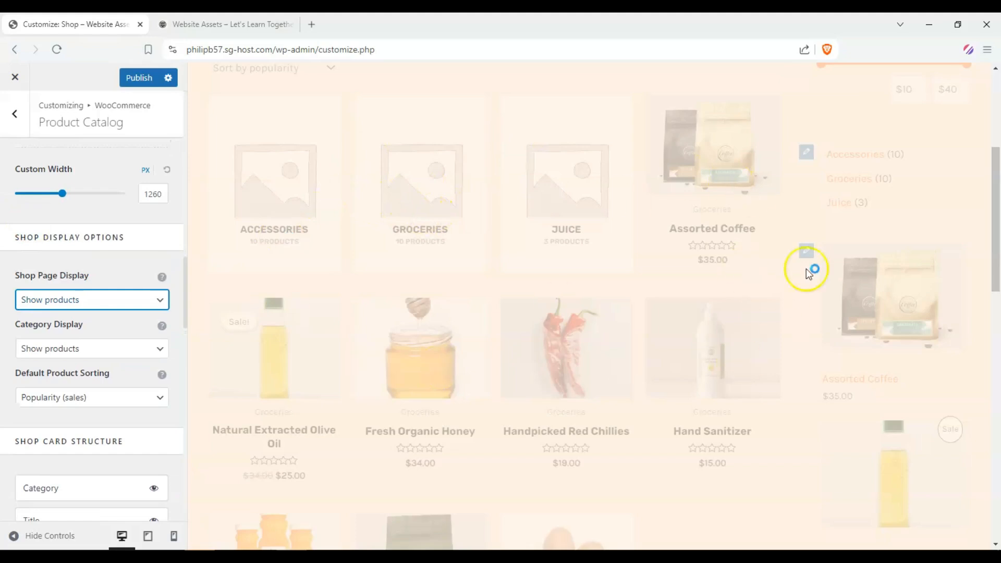
scroll(377, 298, up, 2)
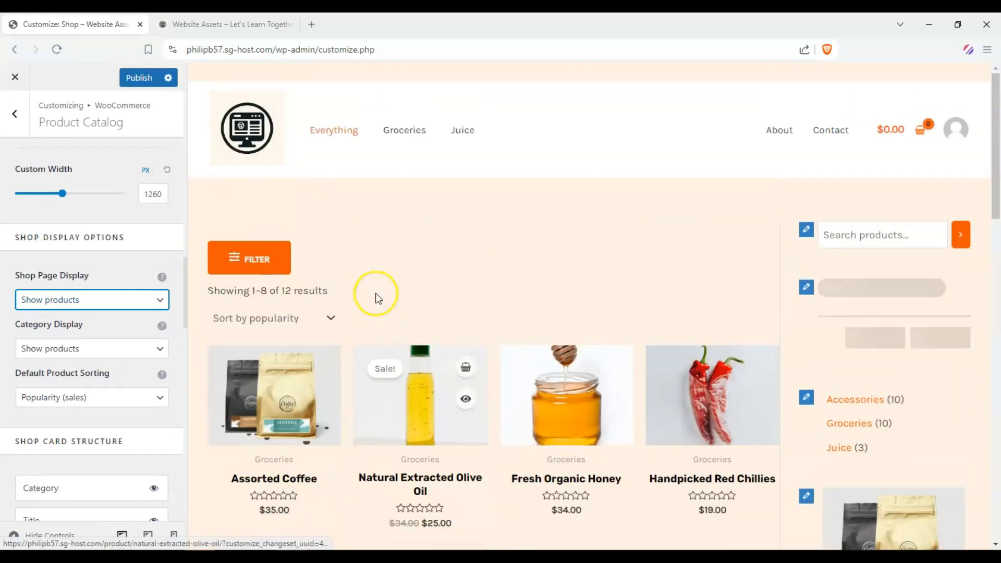
scroll(378, 297, down, 4)
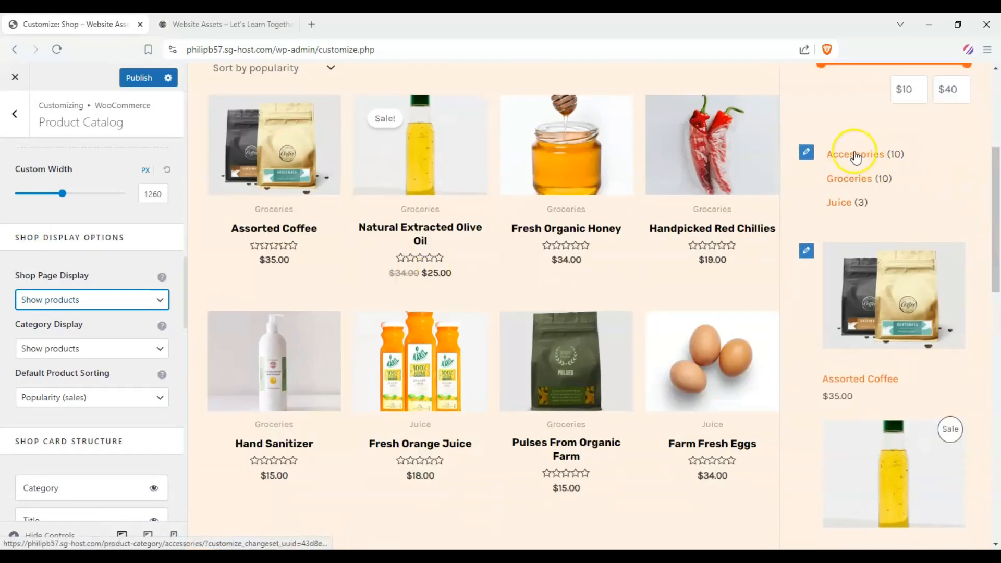
scroll(714, 211, up, 2)
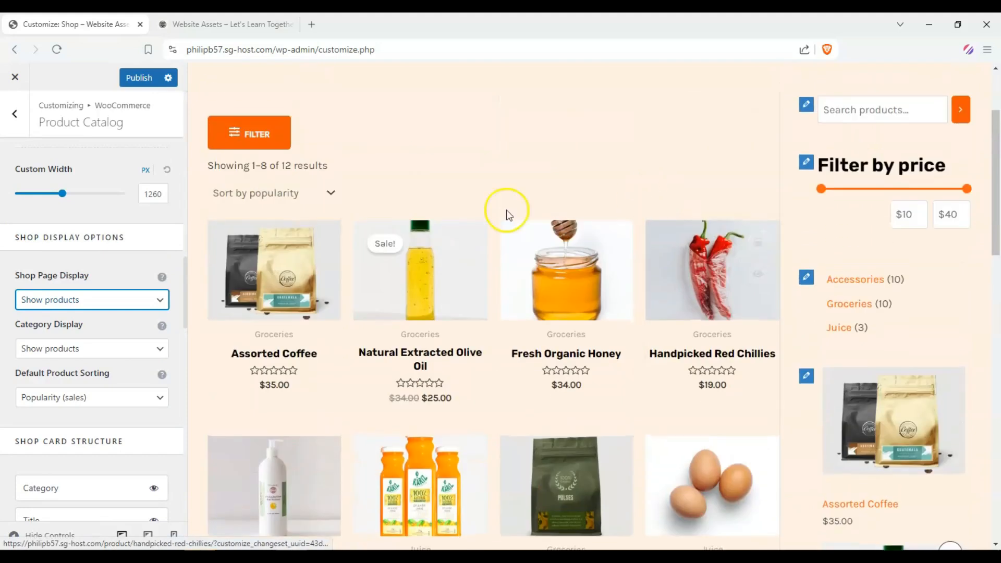
click(75, 301)
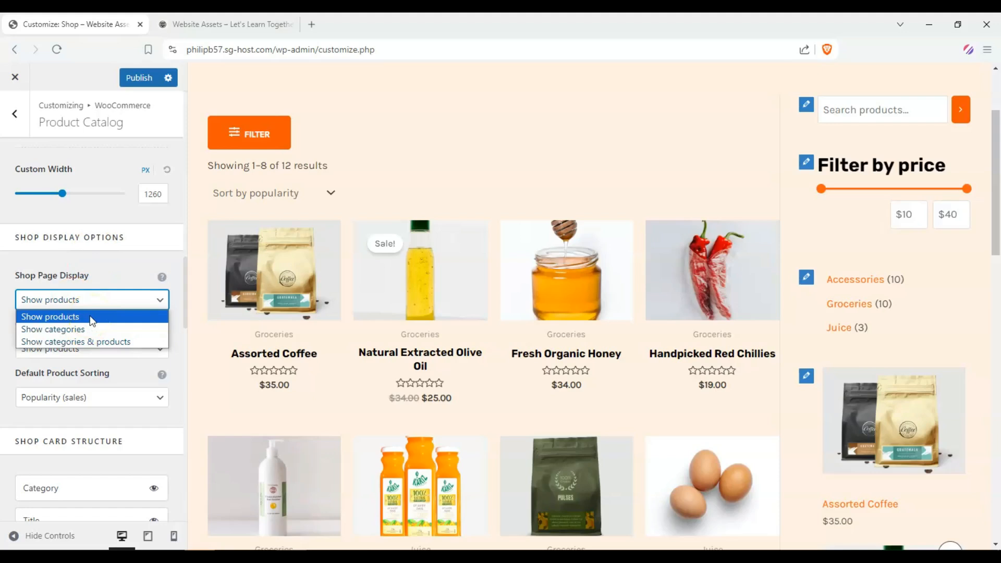
click(93, 329)
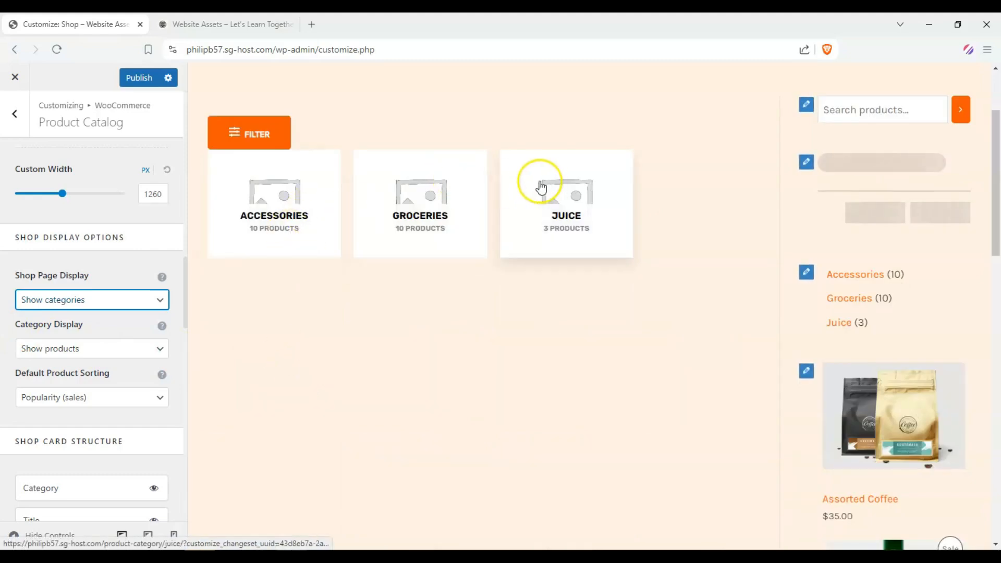
click(123, 306)
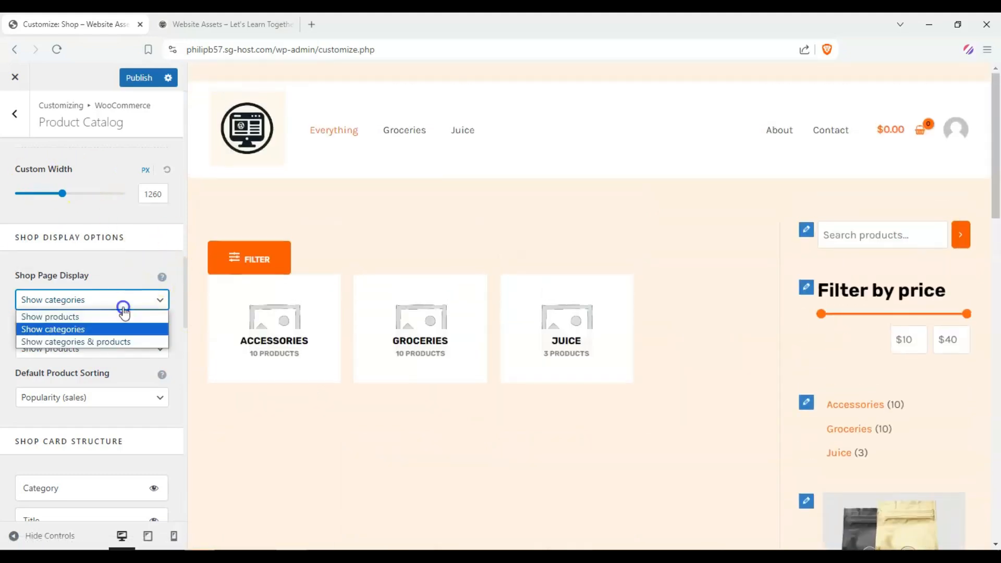
click(108, 321)
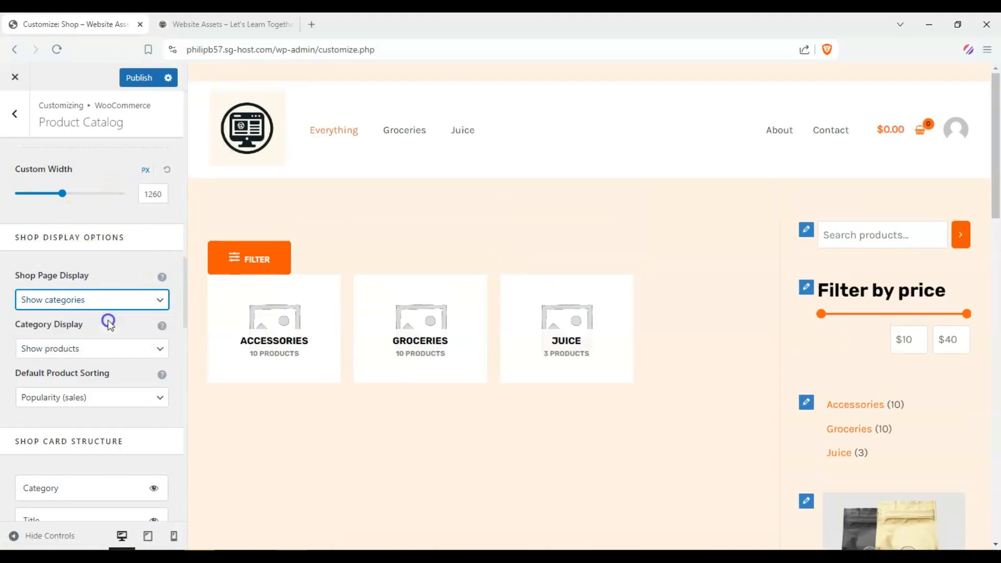
Step: Hide the Category and Ratings elements in the Shop Card Structure
scroll(6, 353, down, 3)
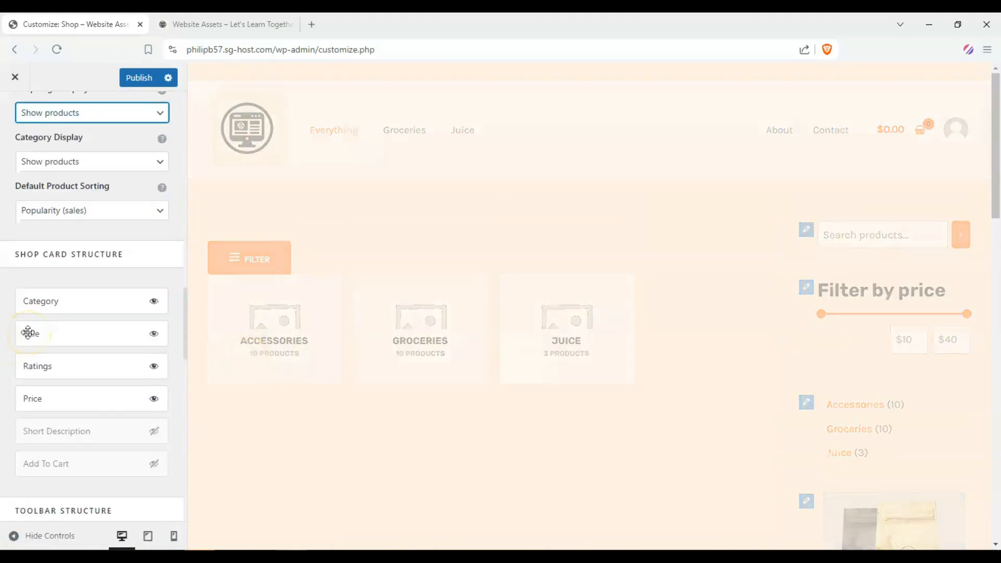
scroll(66, 299, down, 1)
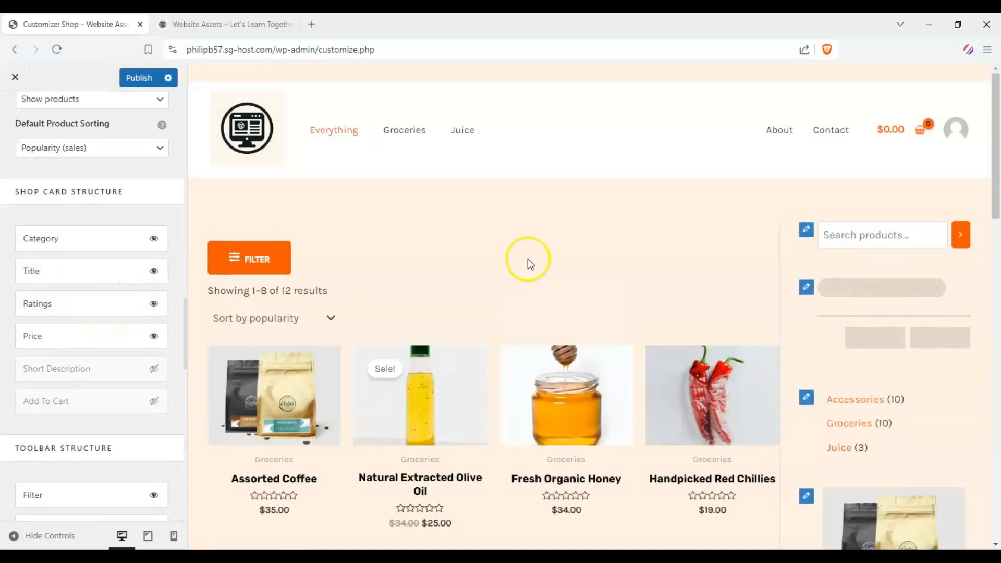
scroll(537, 255, down, 1)
scroll(593, 225, down, 1)
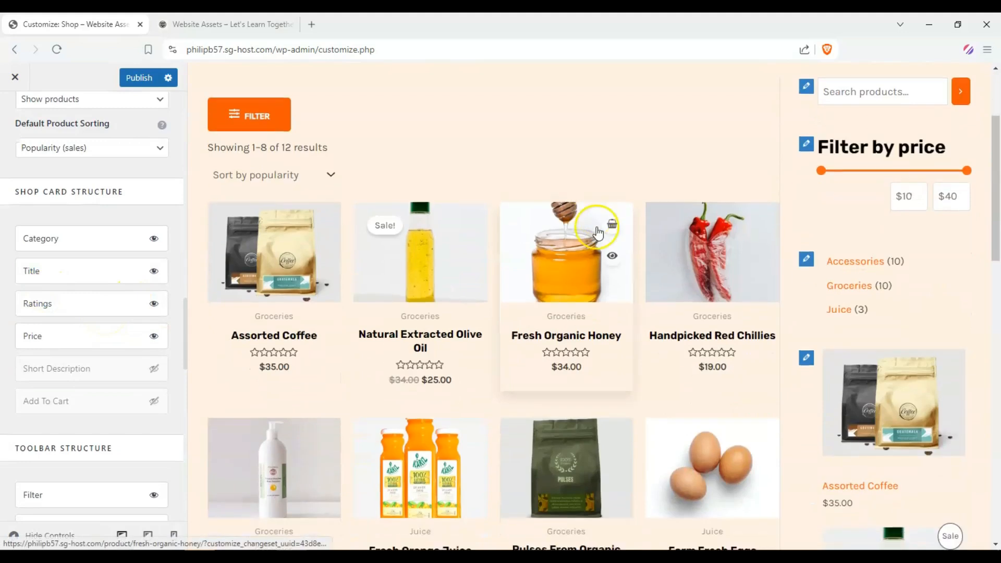
scroll(417, 365, up, 1)
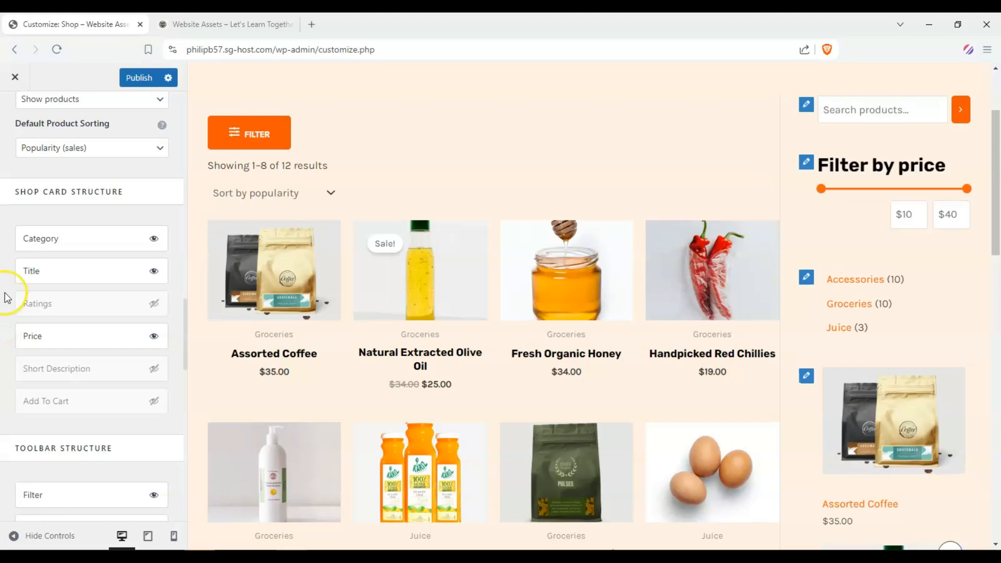
click(154, 238)
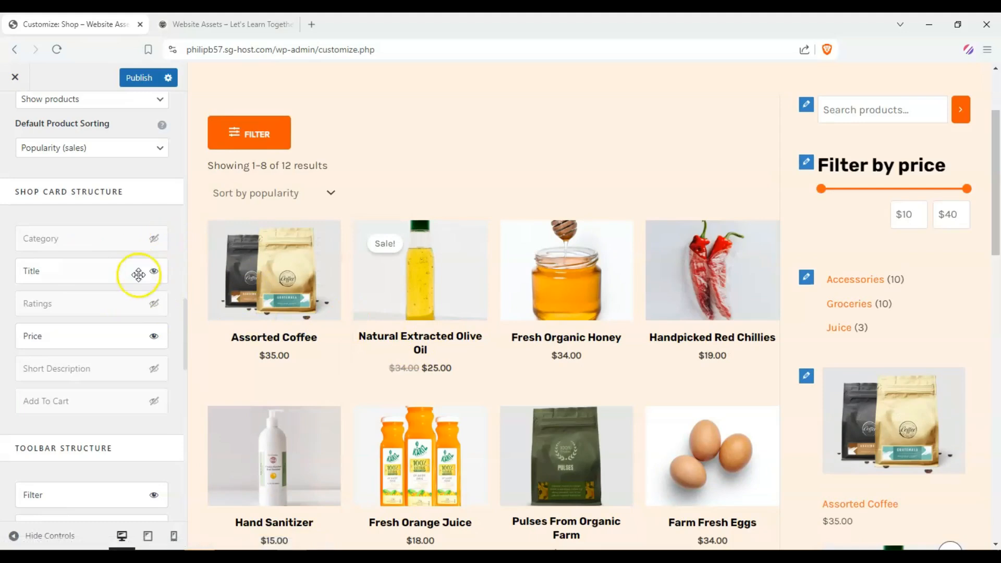
Step: Hide the Filter element in the Toolbar Structure
scroll(613, 258, down, 2)
scroll(612, 256, up, 1)
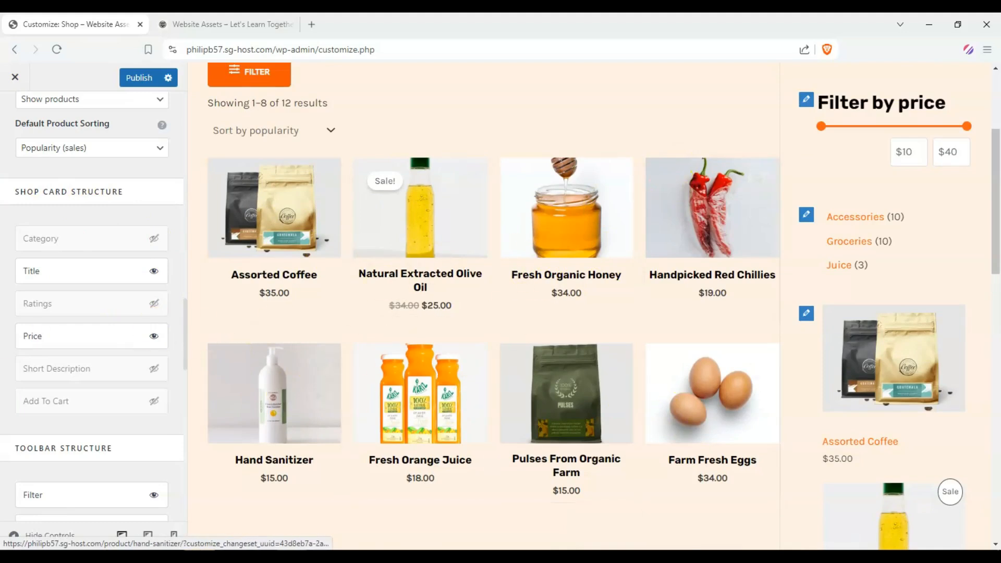
scroll(5, 335, down, 5)
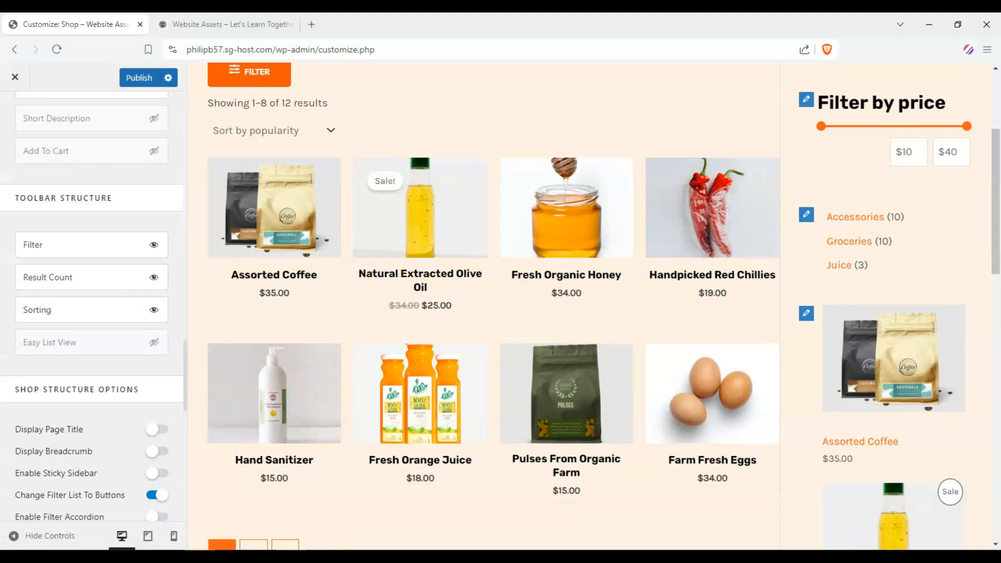
scroll(4, 335, down, 1)
scroll(335, 280, up, 3)
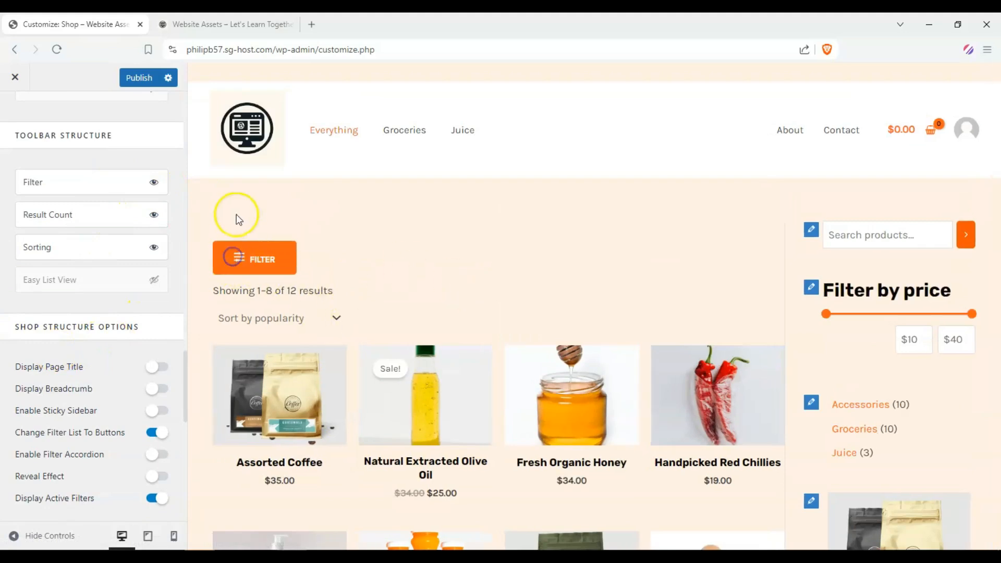
click(153, 182)
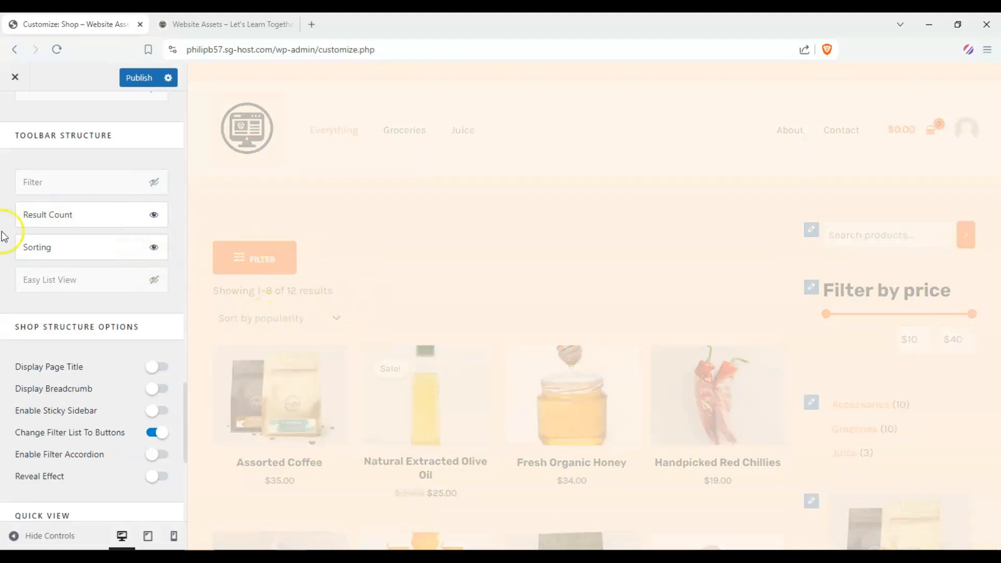
Step: Set the Default Product Sorting to Sort by most recent
scroll(11, 245, down, 8)
scroll(18, 250, up, 7)
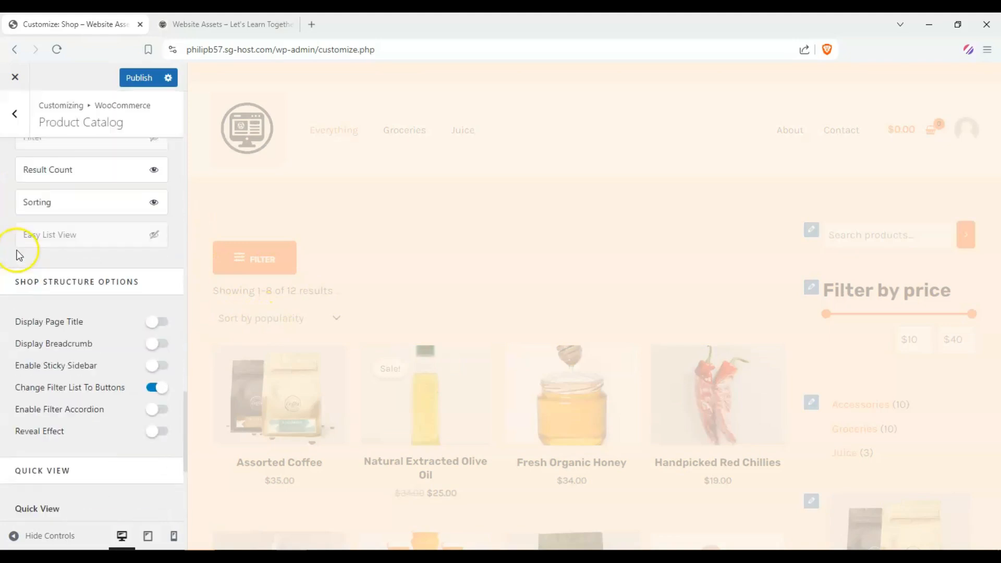
scroll(18, 254, up, 4)
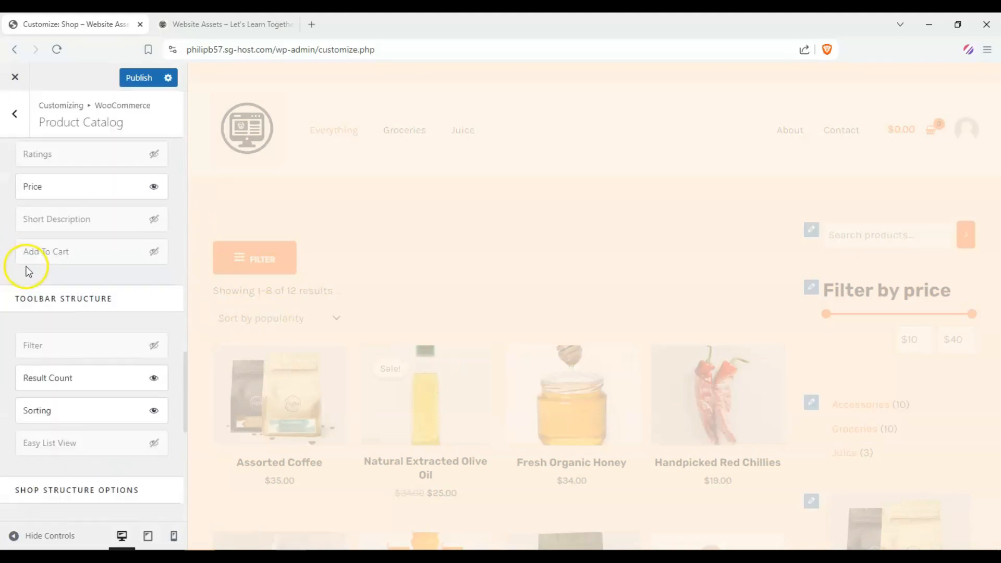
scroll(28, 269, up, 5)
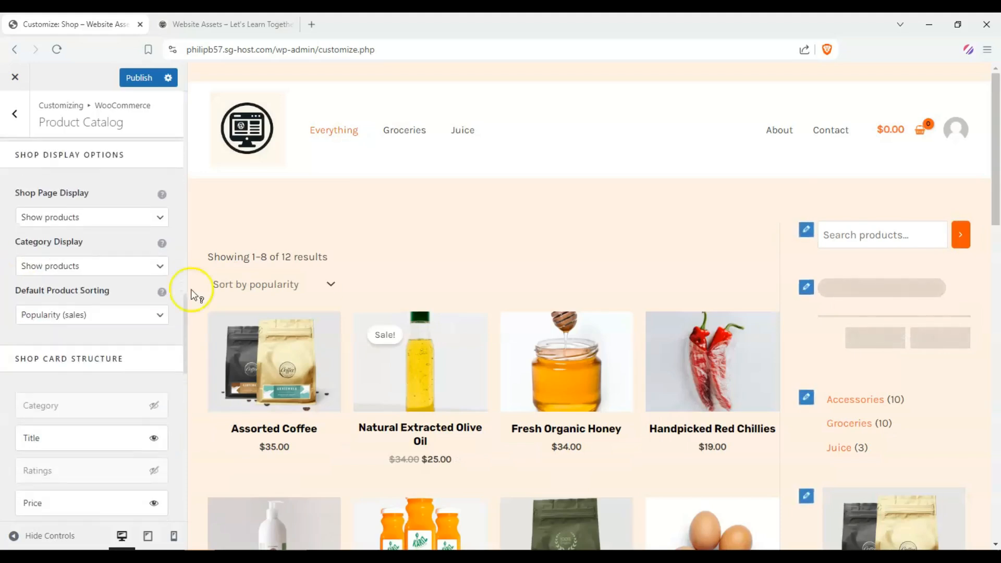
scroll(241, 306, down, 3)
scroll(393, 169, up, 2)
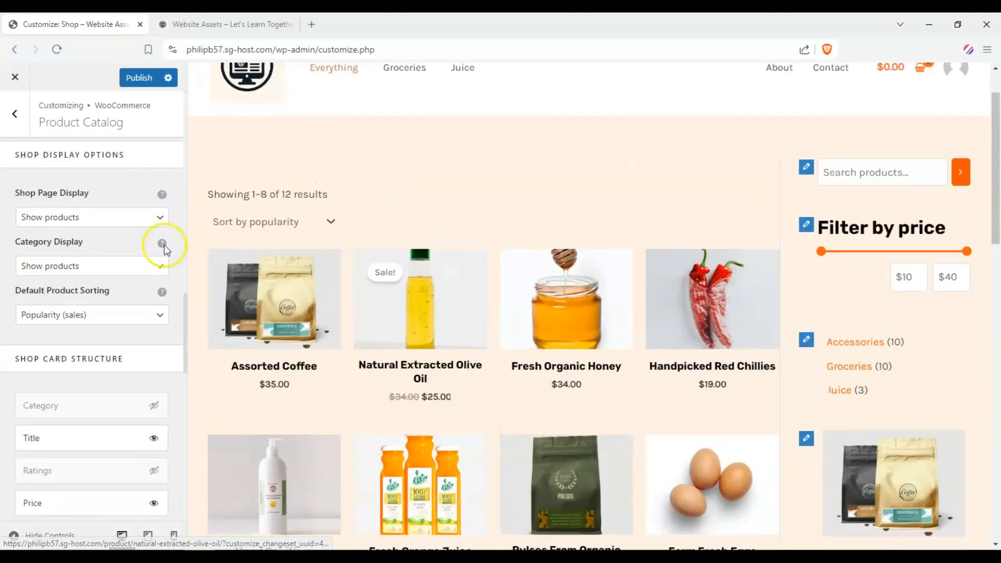
drag(8, 285, 105, 290)
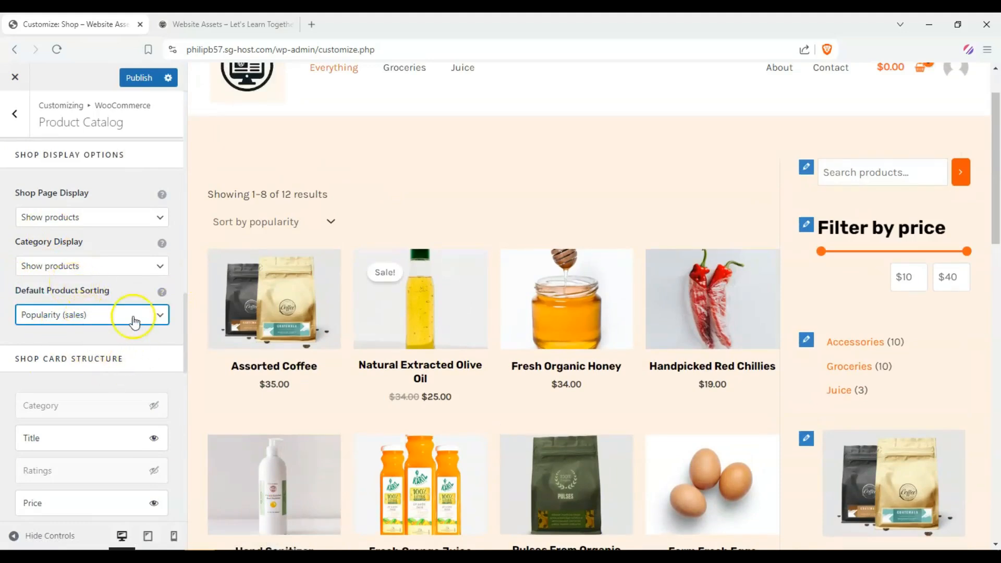
scroll(441, 351, down, 3)
scroll(324, 331, up, 3)
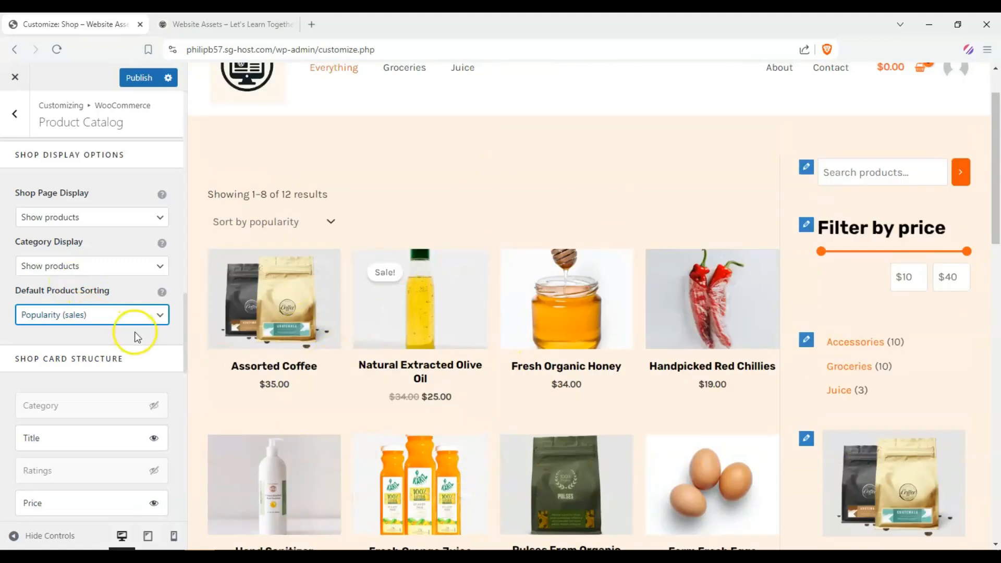
click(142, 317)
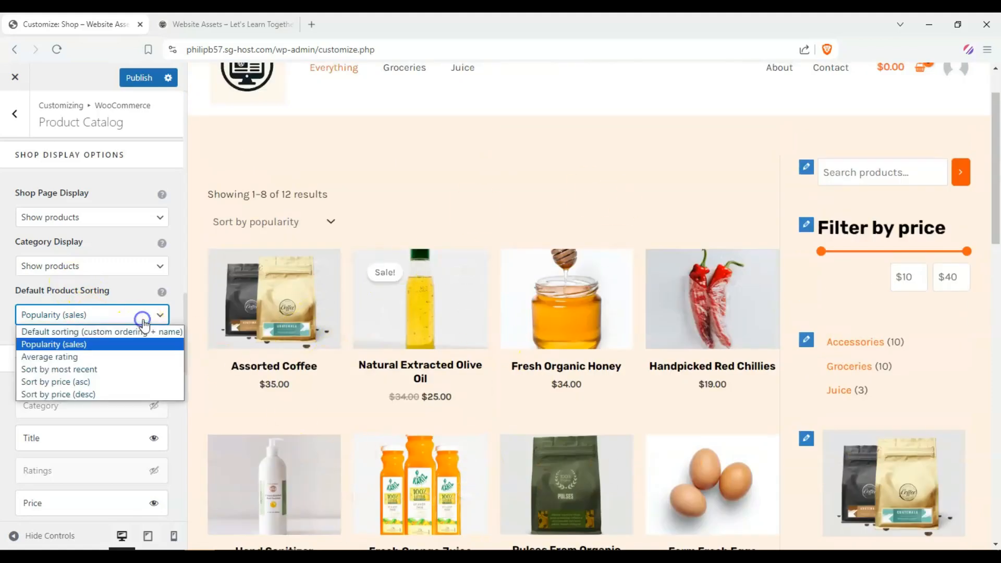
click(117, 369)
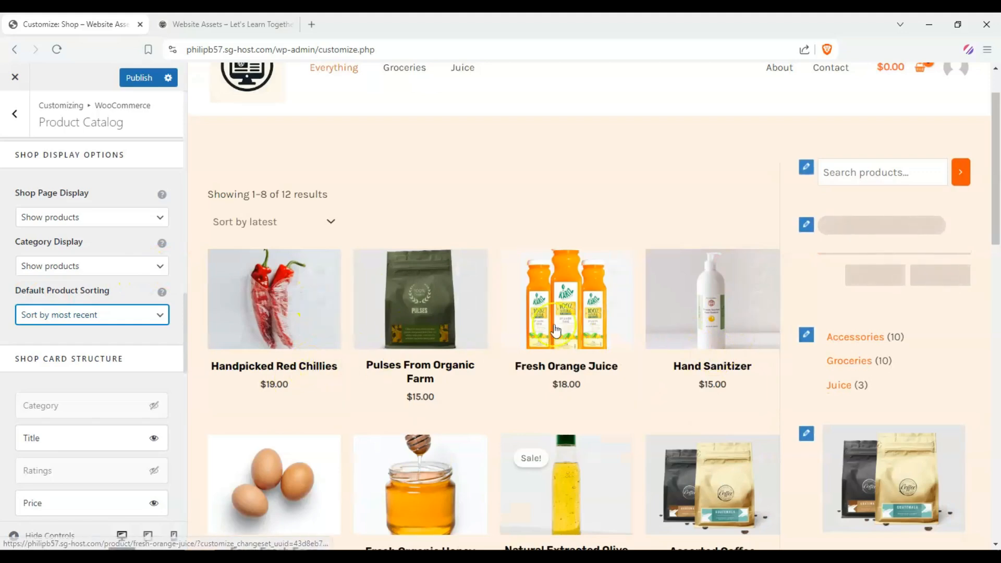
Step: Turn on Display Page Title for the shop, then switch it back off
scroll(391, 250, down, 3)
scroll(6, 319, down, 3)
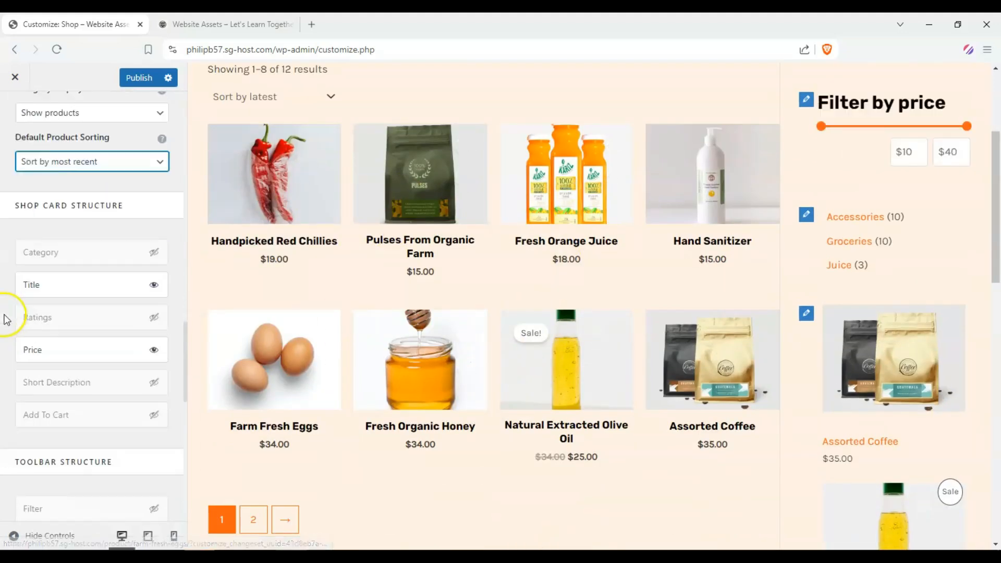
scroll(6, 319, down, 6)
scroll(8, 315, down, 1)
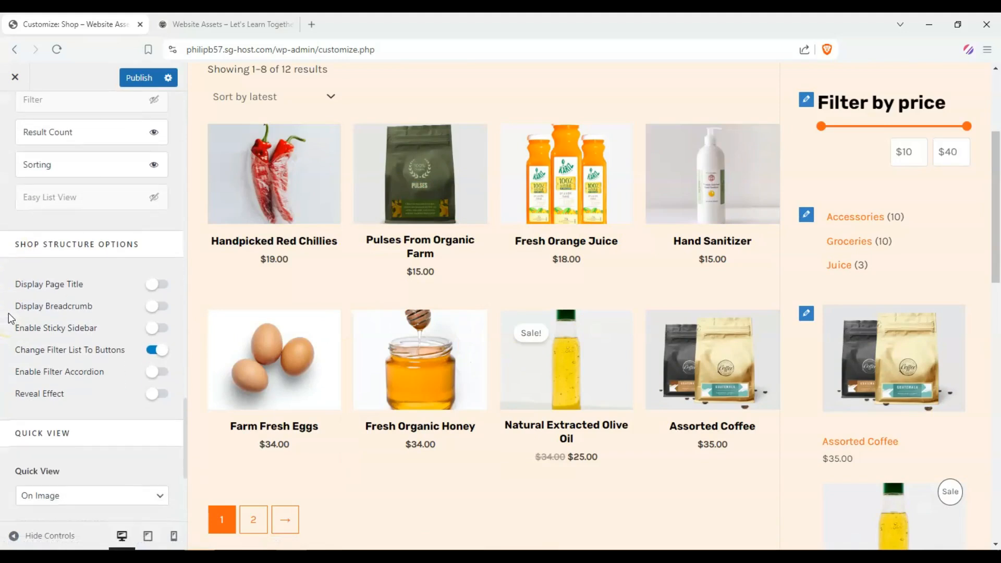
scroll(9, 313, down, 1)
scroll(394, 290, up, 4)
click(159, 223)
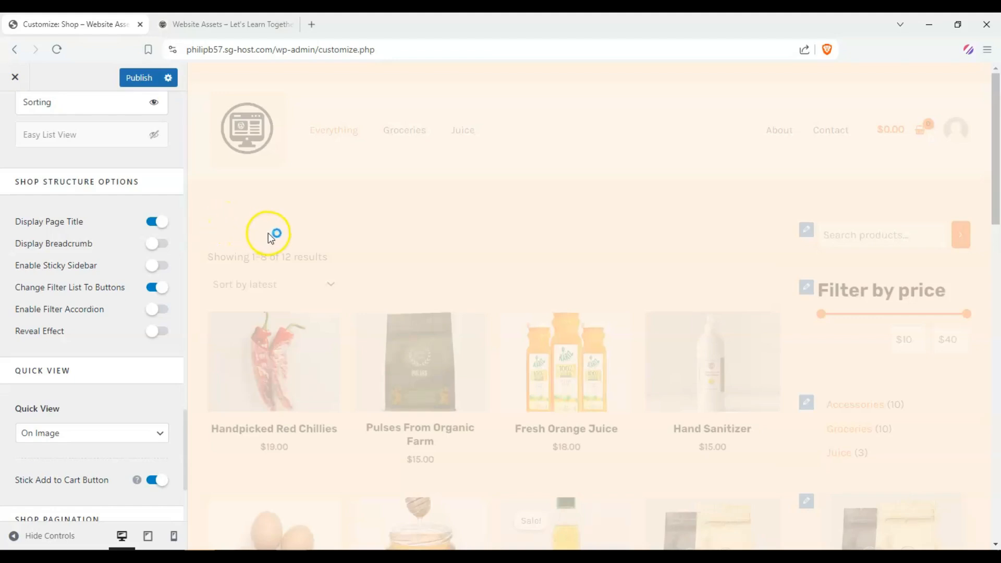
drag(297, 264, 229, 261)
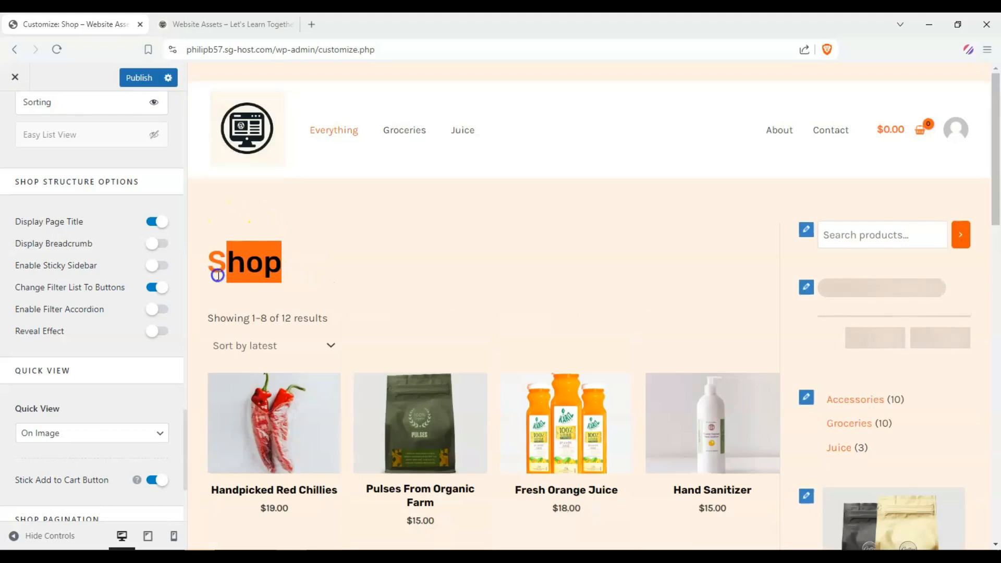
click(236, 258)
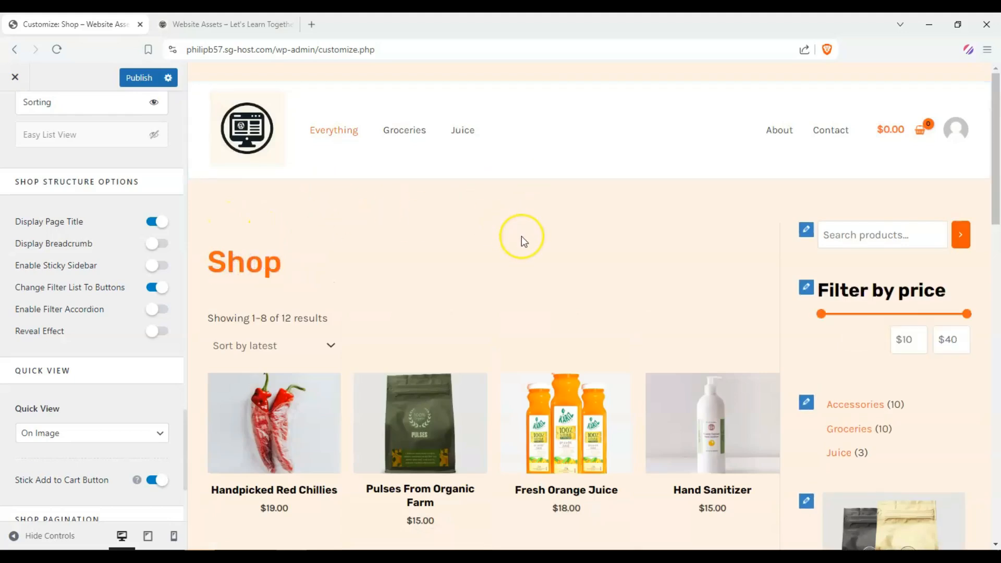
click(154, 223)
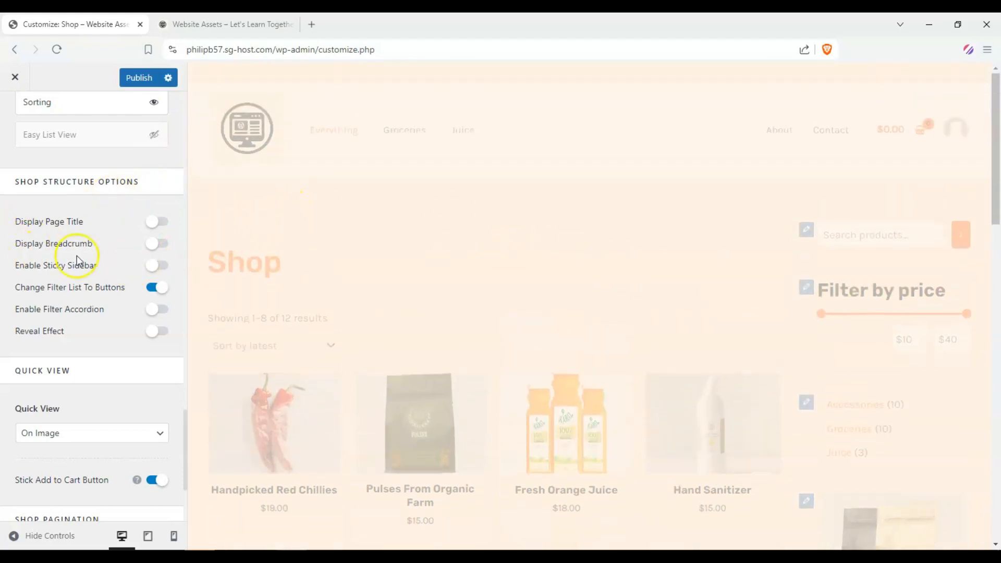
Step: Keep Number shop pagination and set the Shop Pagination Style to Circle
scroll(77, 256, down, 3)
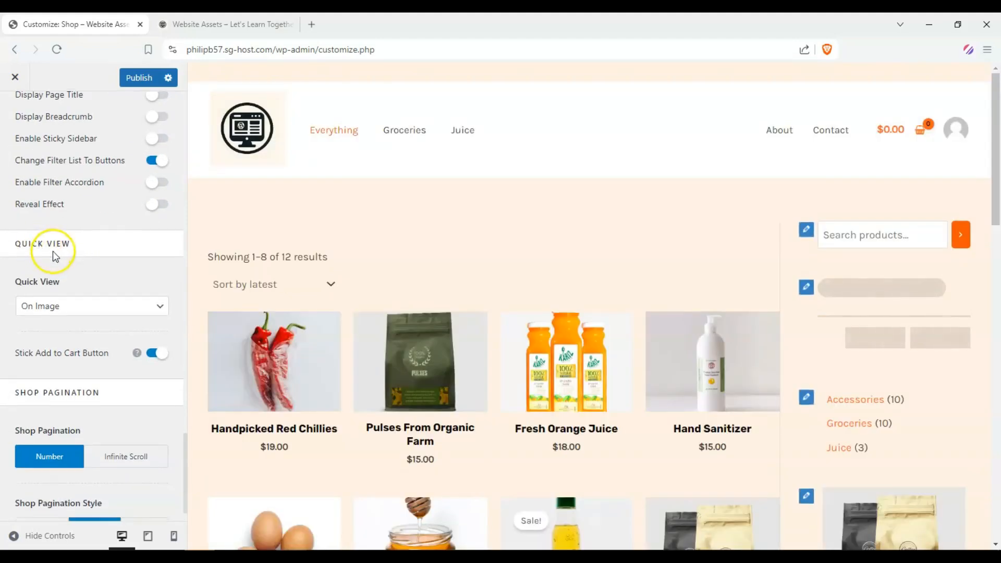
scroll(55, 263, down, 1)
scroll(385, 354, down, 2)
scroll(385, 354, down, 5)
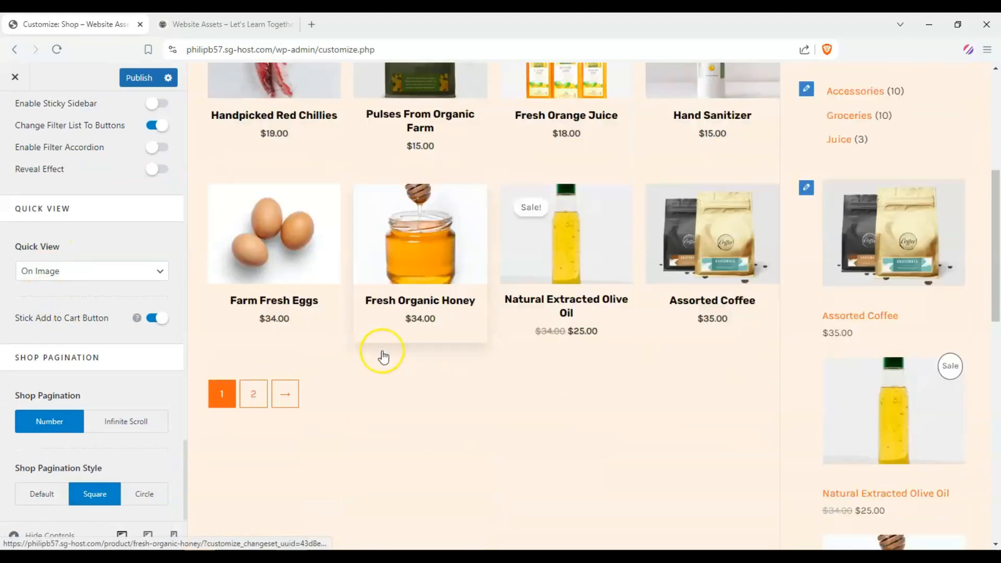
click(141, 421)
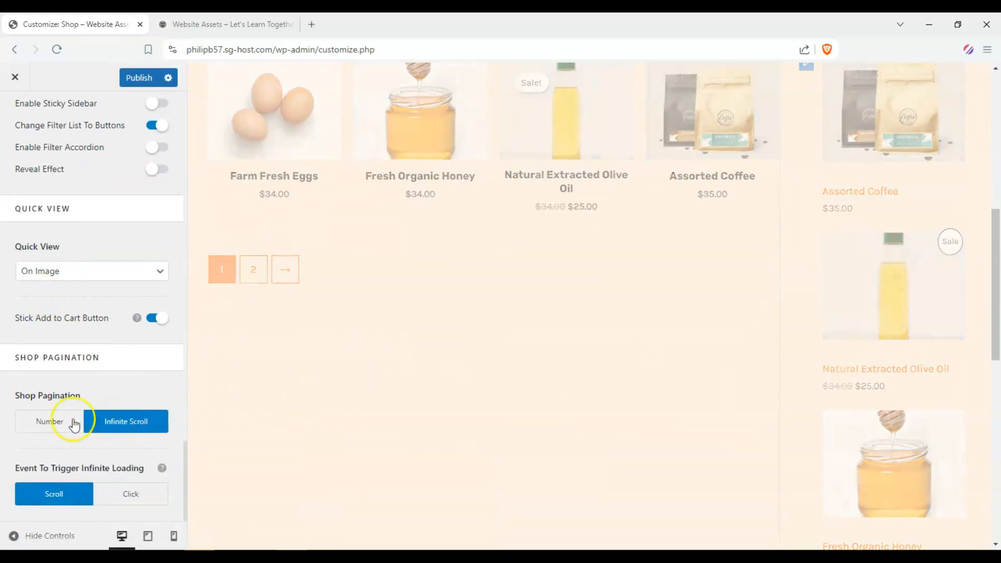
click(54, 424)
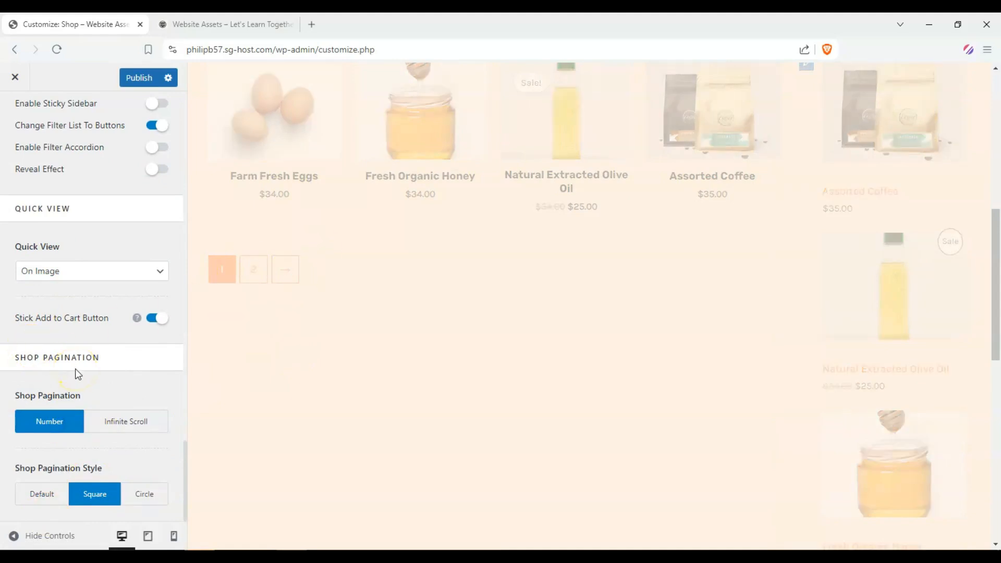
click(144, 495)
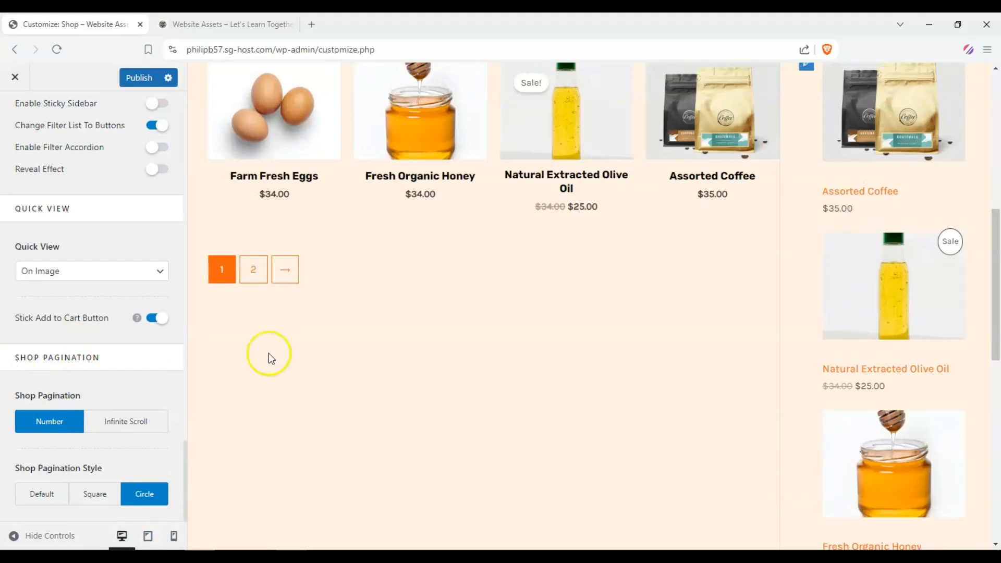
Step: Open the WooCommerce Single Product settings and preview the Fresh Orange Juice product page
scroll(268, 353, up, 8)
scroll(54, 161, up, 10)
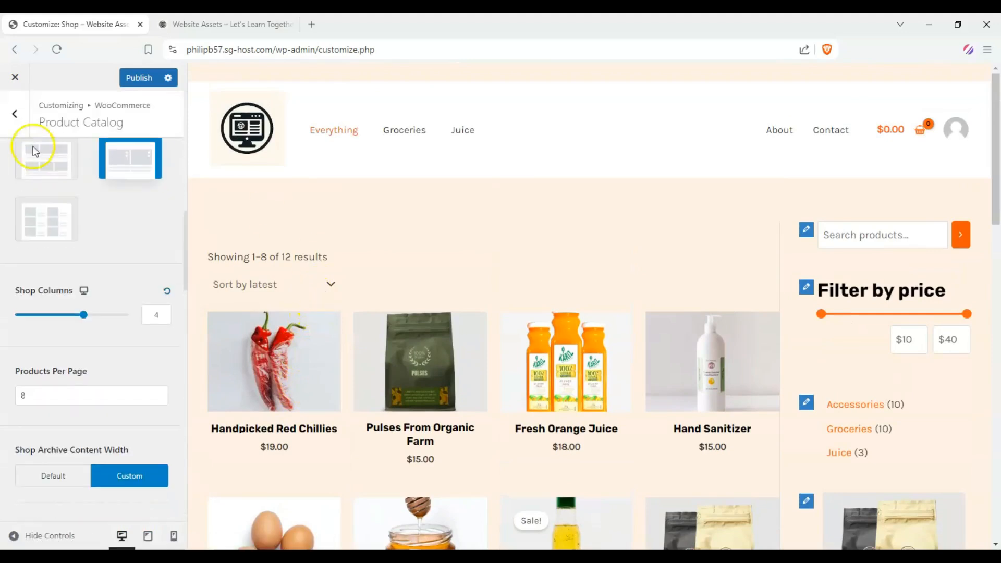
click(15, 113)
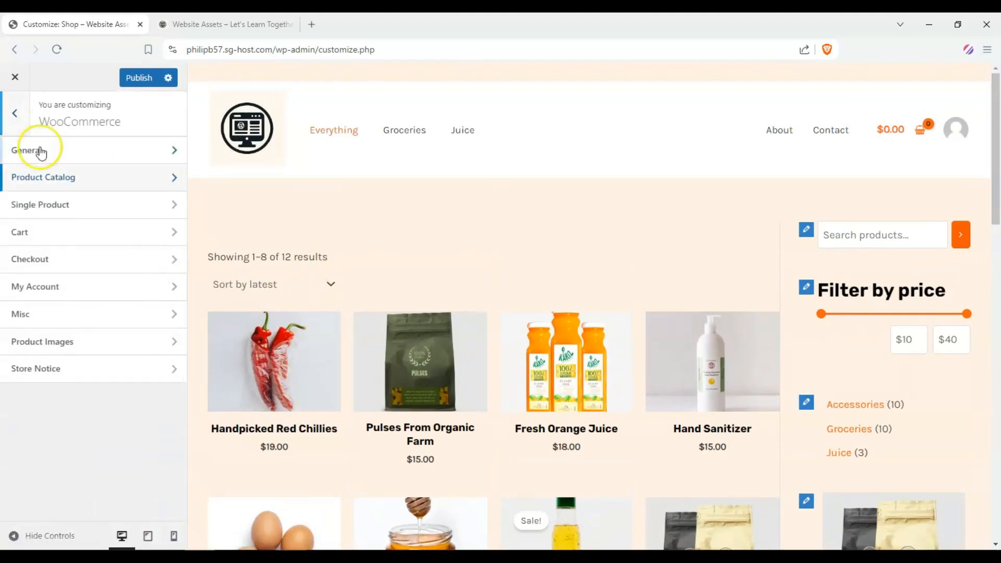
click(84, 207)
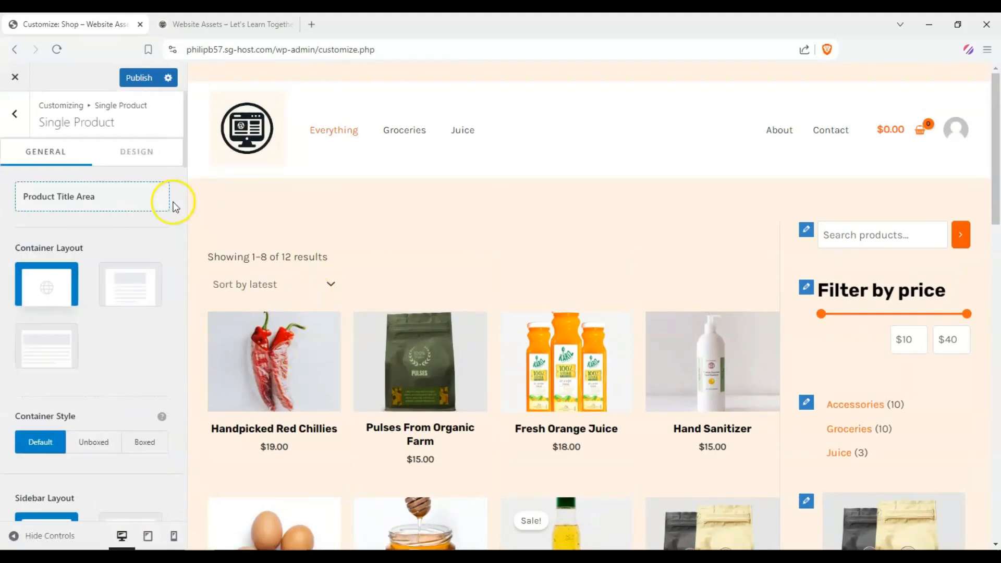
scroll(287, 248, down, 4)
scroll(500, 183, down, 3)
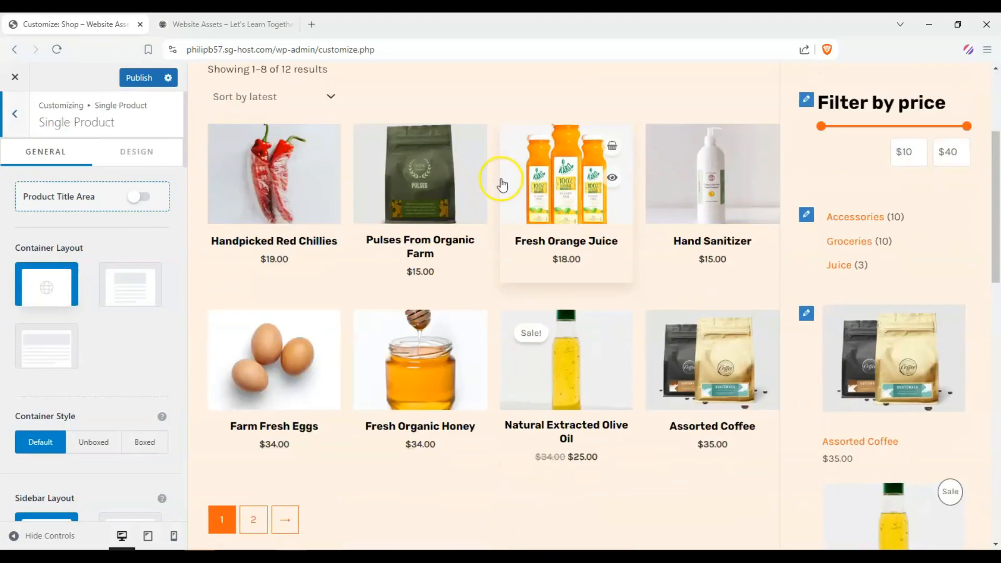
click(591, 182)
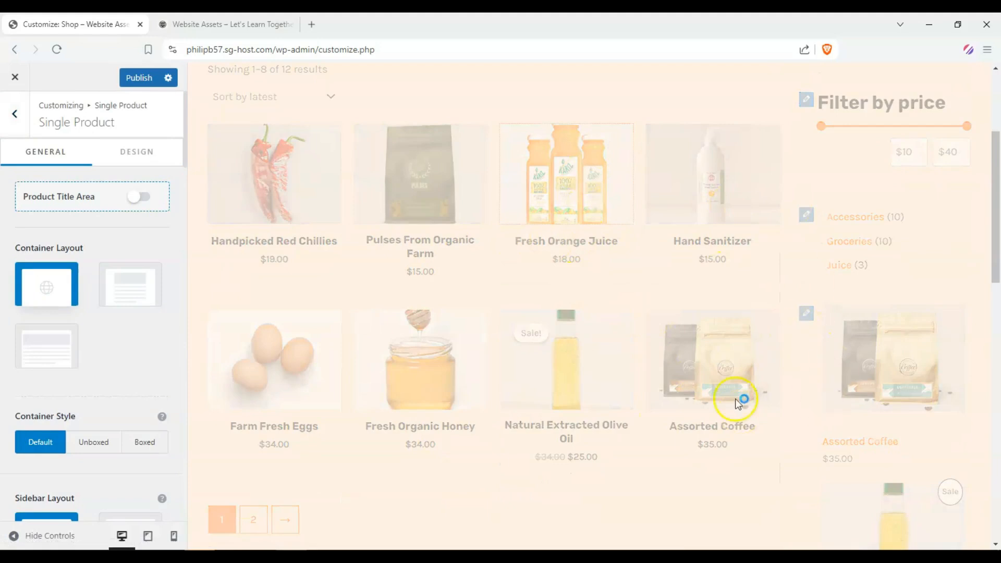
Step: Try the full-width Container Layout for single products, then switch it to the normal contained layout
scroll(49, 328, down, 10)
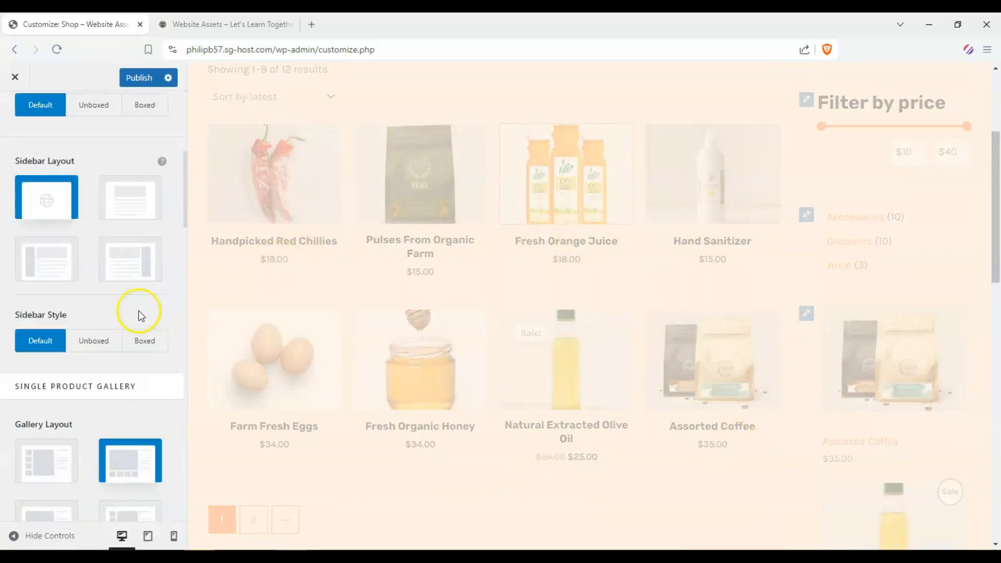
scroll(133, 313, up, 6)
scroll(134, 318, up, 3)
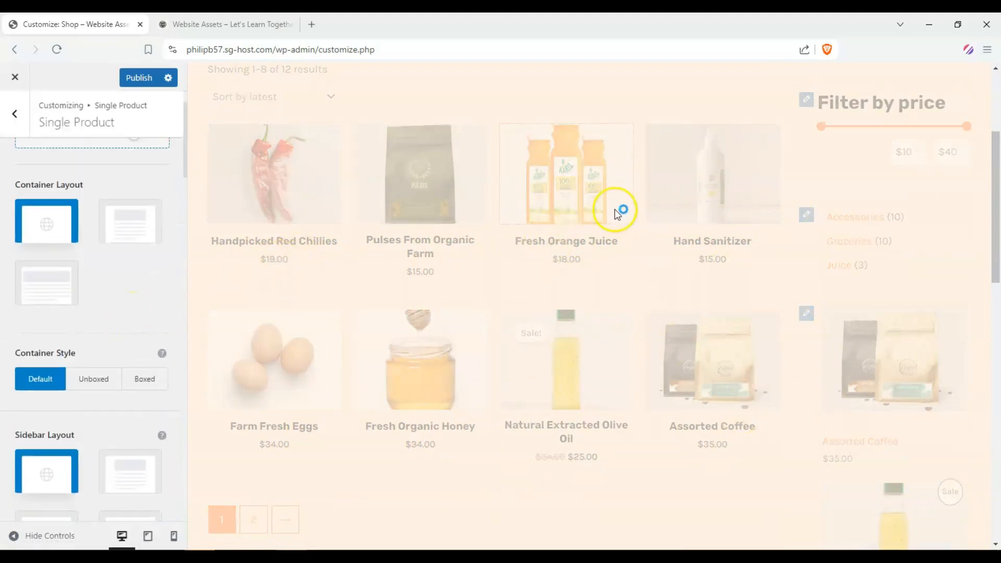
scroll(608, 209, down, 8)
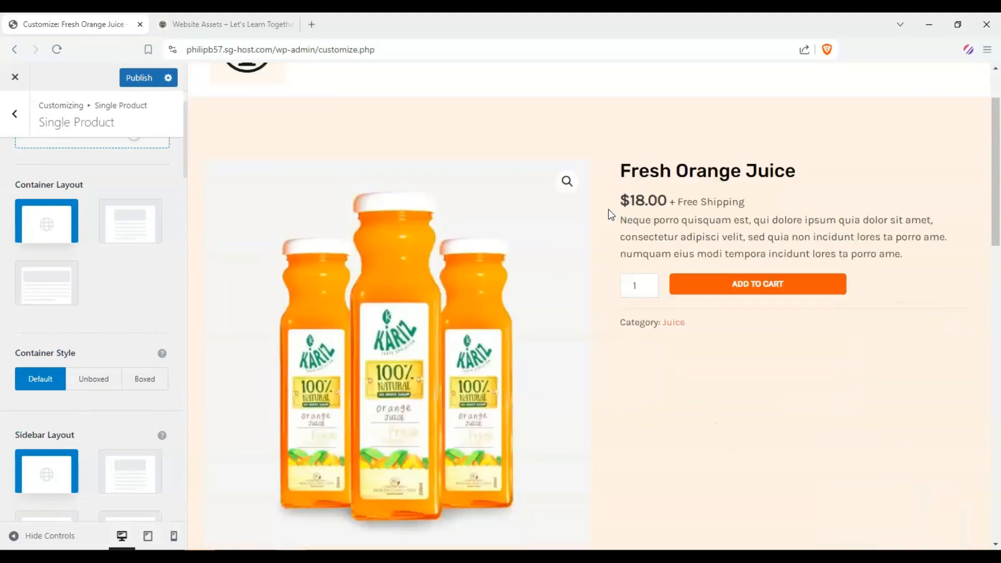
scroll(615, 224, up, 8)
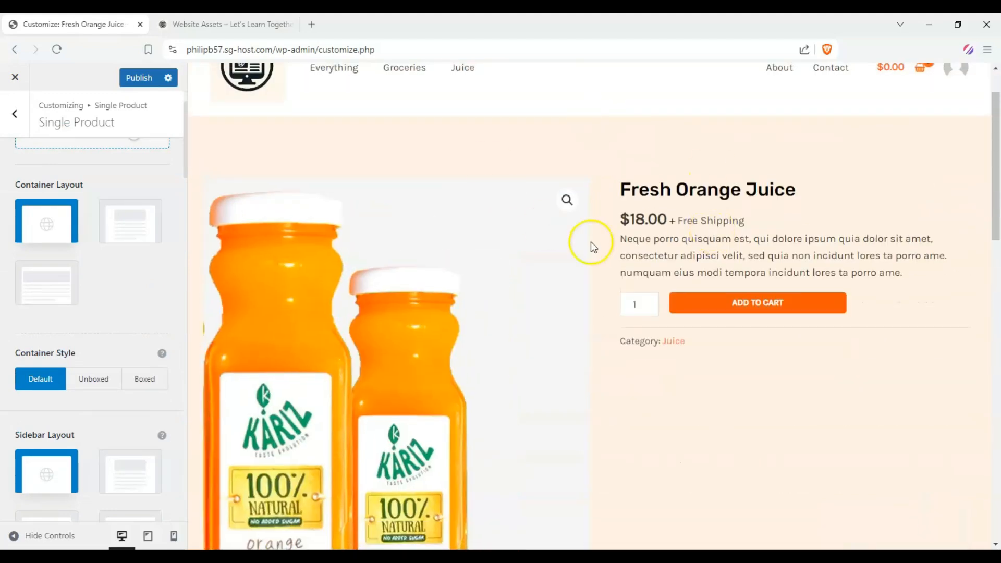
scroll(412, 360, down, 1)
scroll(31, 313, up, 2)
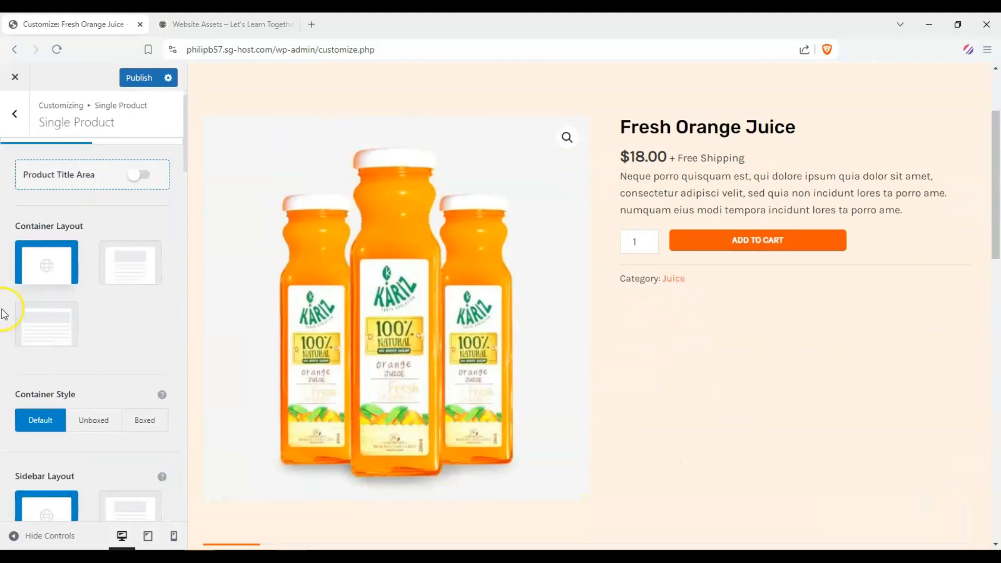
click(75, 336)
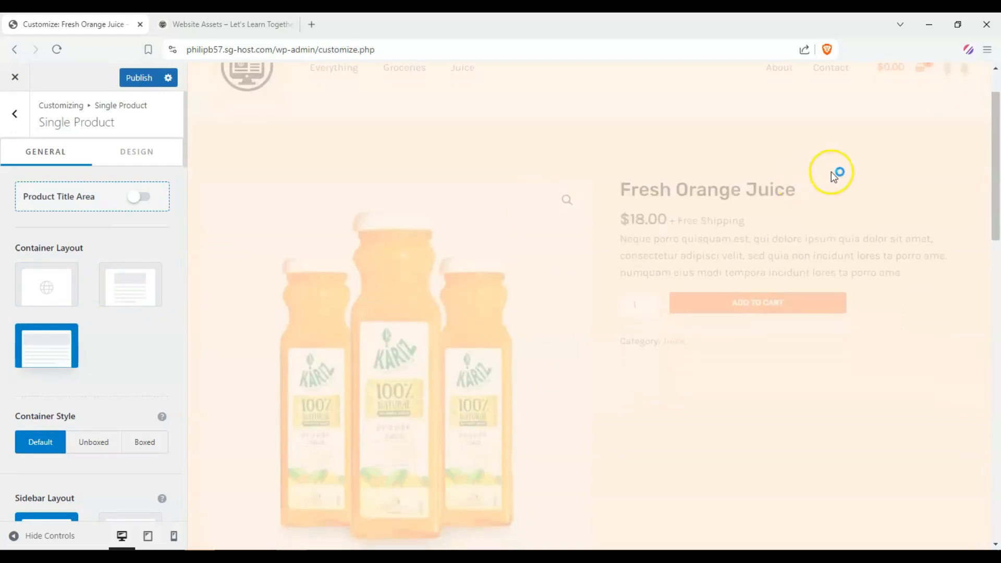
scroll(678, 297, down, 6)
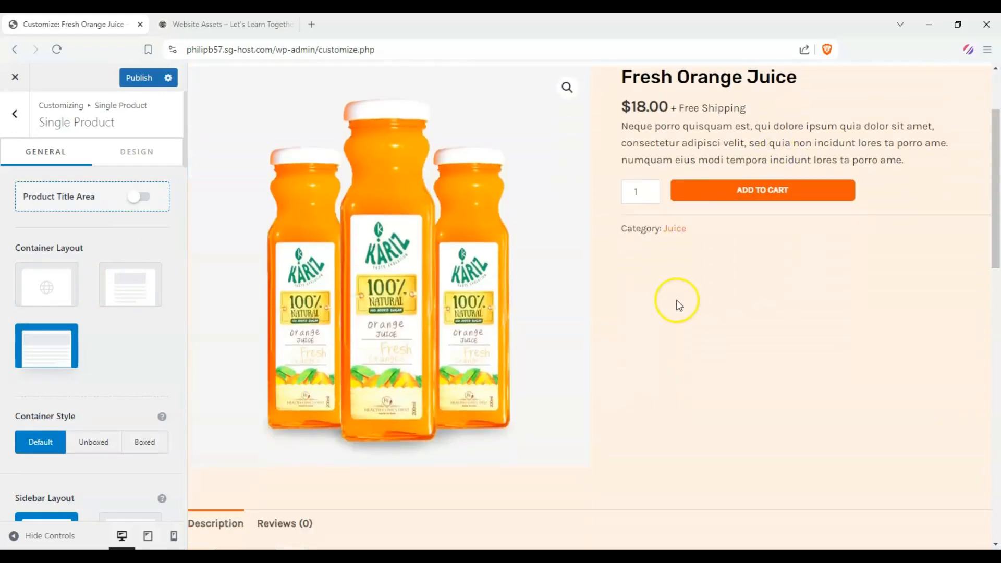
scroll(626, 307, down, 3)
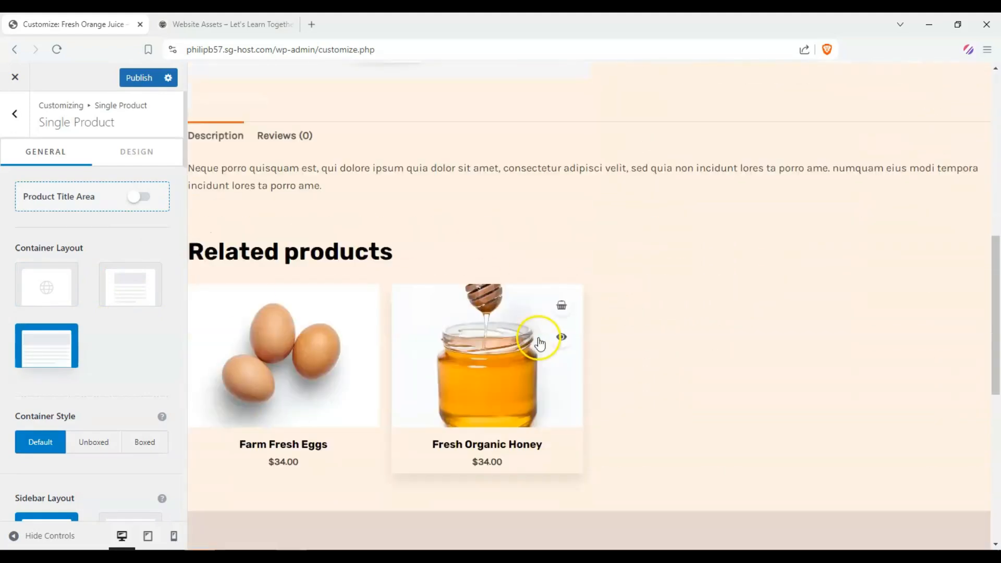
click(149, 298)
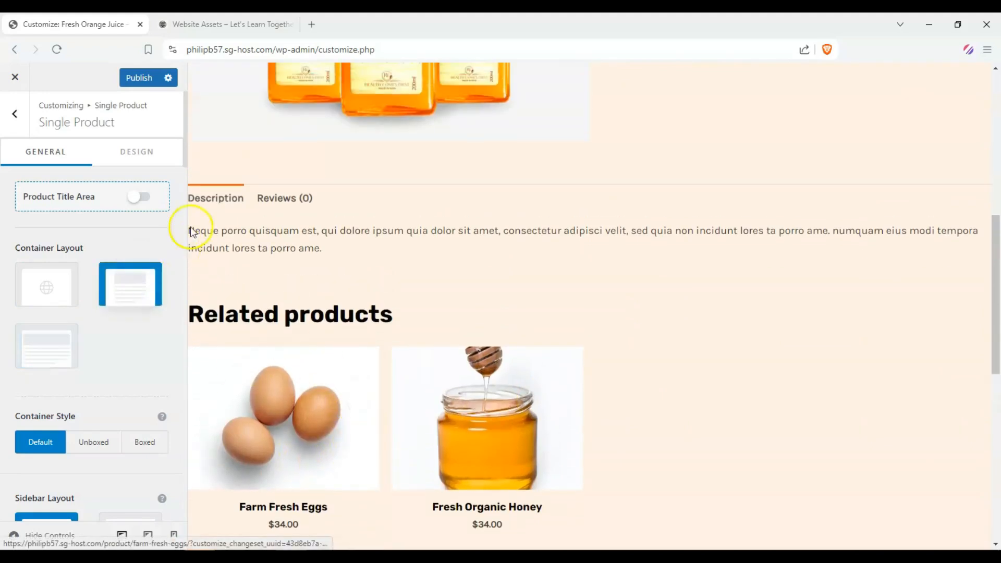
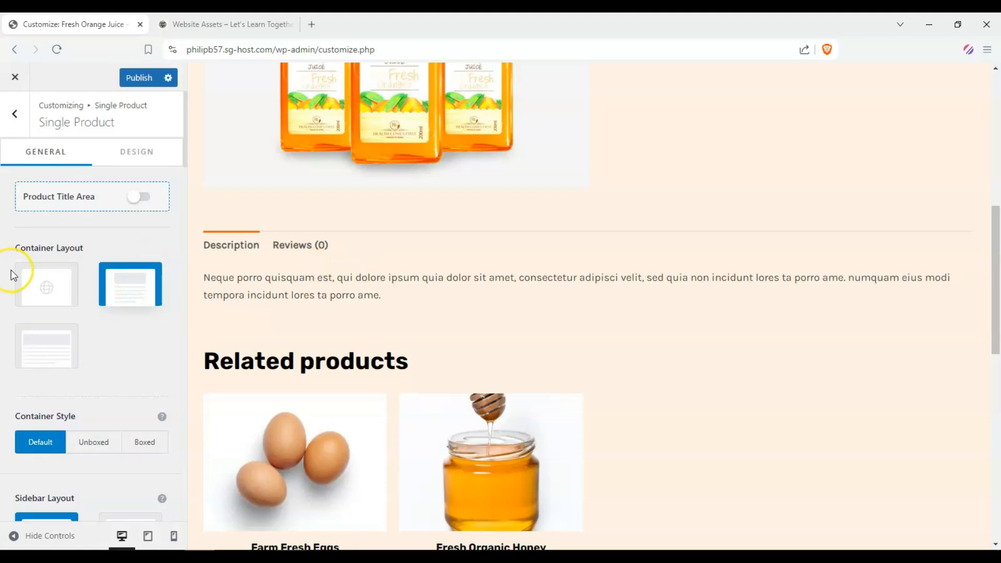
Step: Try the Right Sidebar layout for single products, then set the Sidebar Layout to No Sidebar
scroll(15, 270, down, 2)
scroll(18, 268, down, 2)
scroll(283, 243, up, 5)
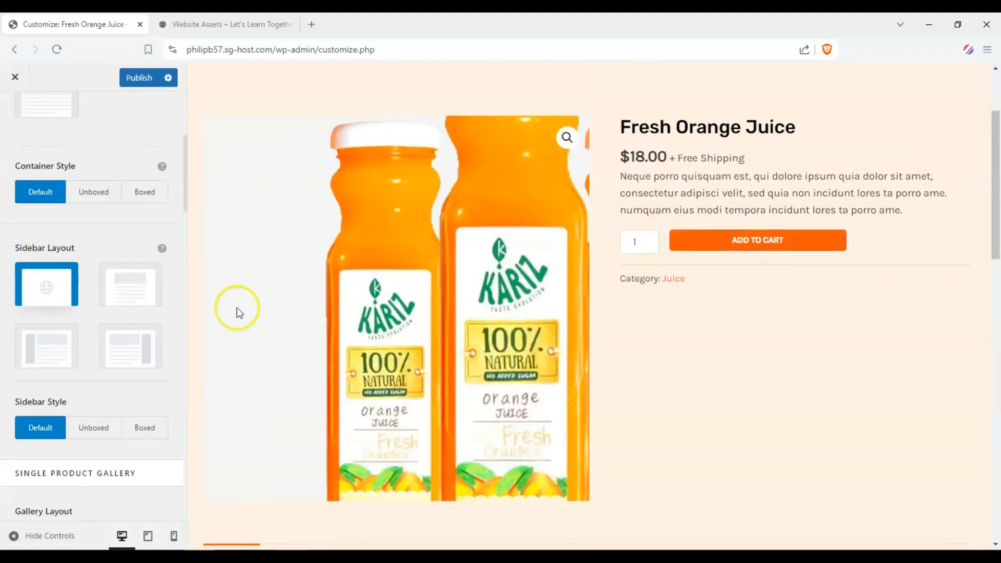
click(143, 344)
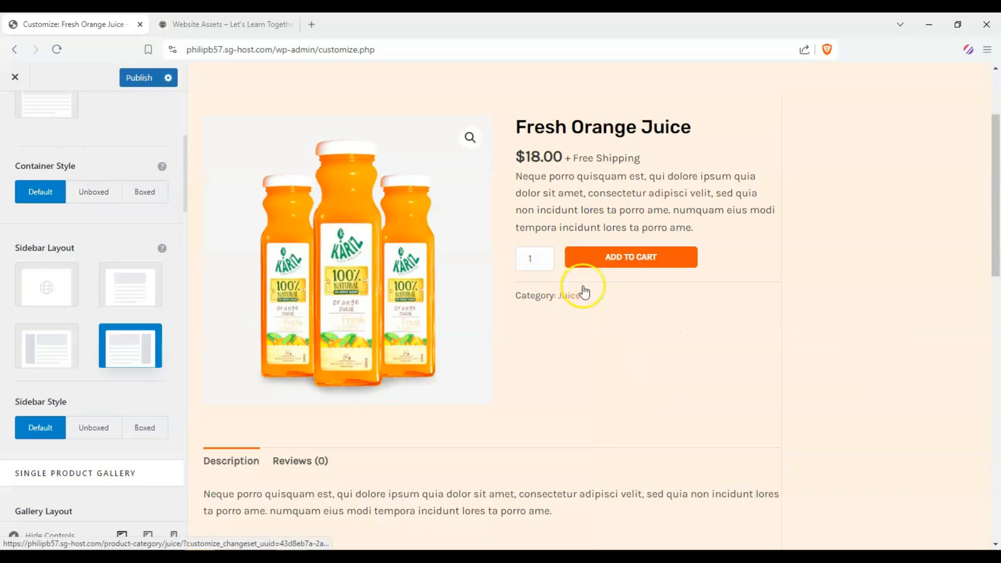
scroll(824, 285, down, 10)
scroll(843, 282, up, 10)
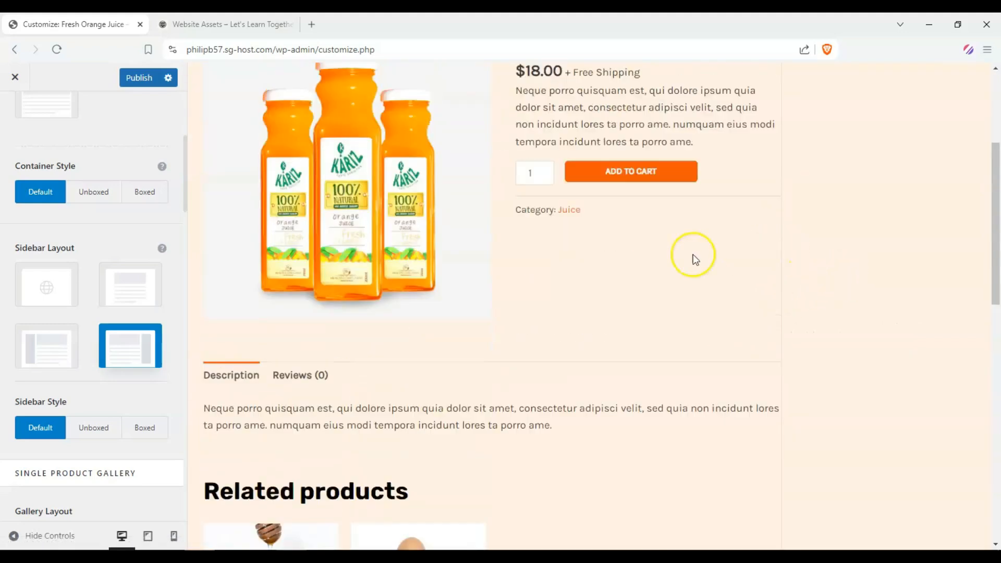
scroll(829, 313, down, 10)
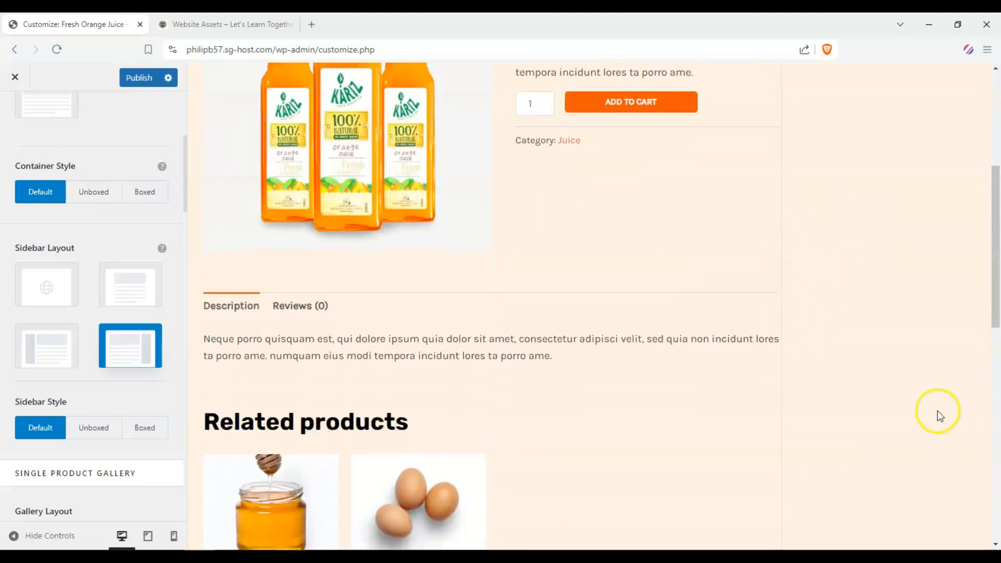
scroll(699, 280, up, 8)
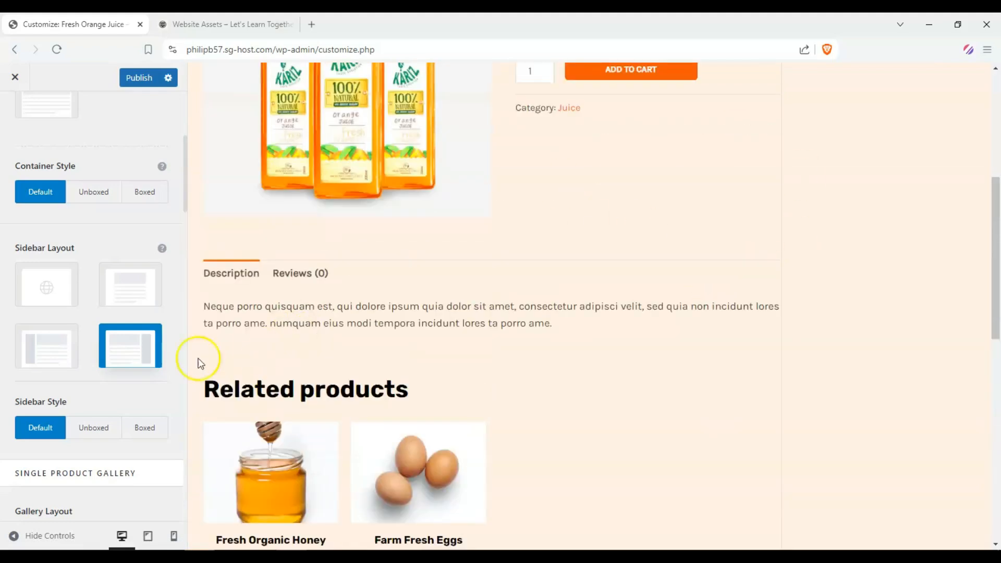
click(138, 291)
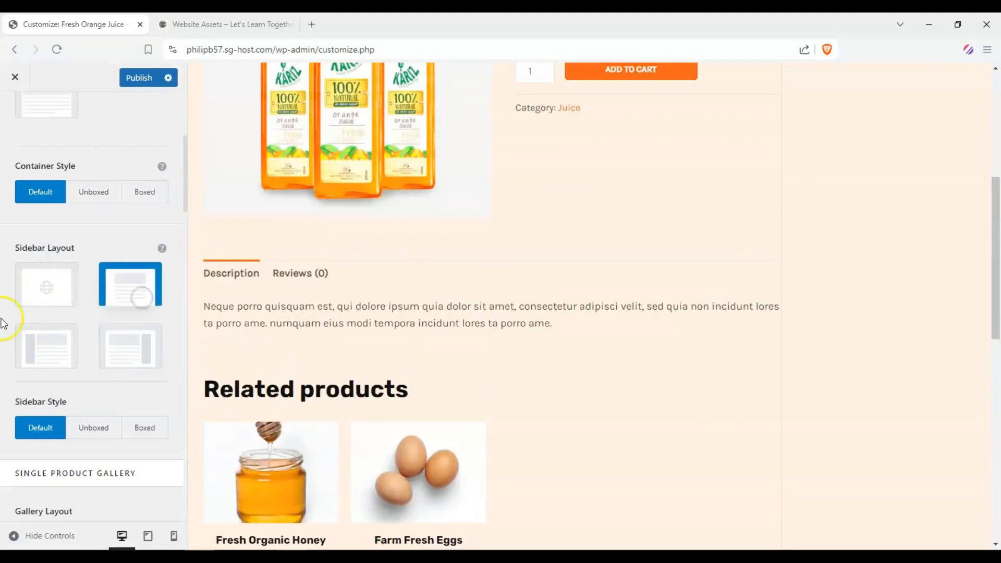
Step: Set the single product Gallery Layout to Vertical Slider
scroll(56, 324, down, 6)
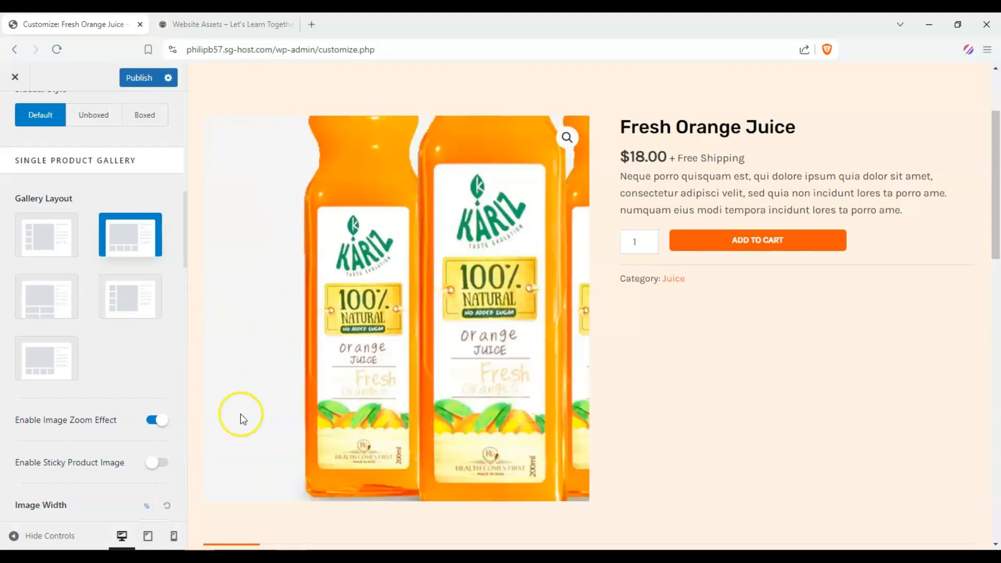
scroll(703, 324, down, 1)
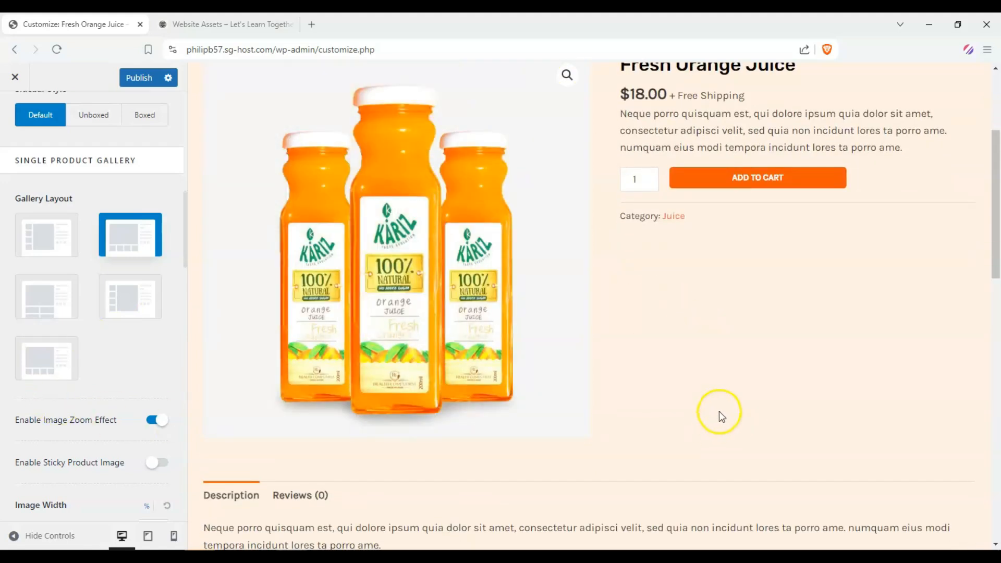
scroll(609, 361, down, 2)
scroll(574, 350, up, 5)
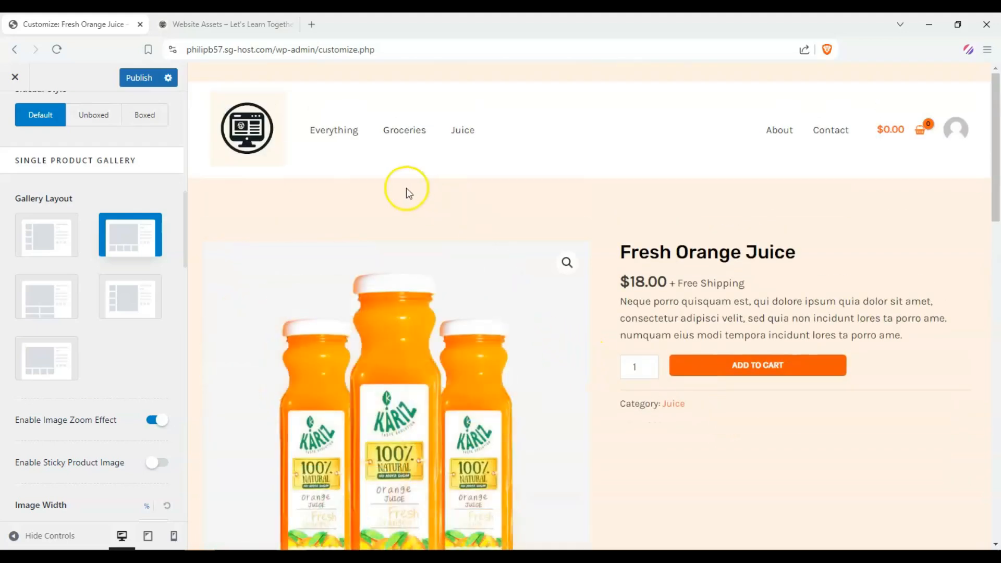
scroll(668, 353, down, 5)
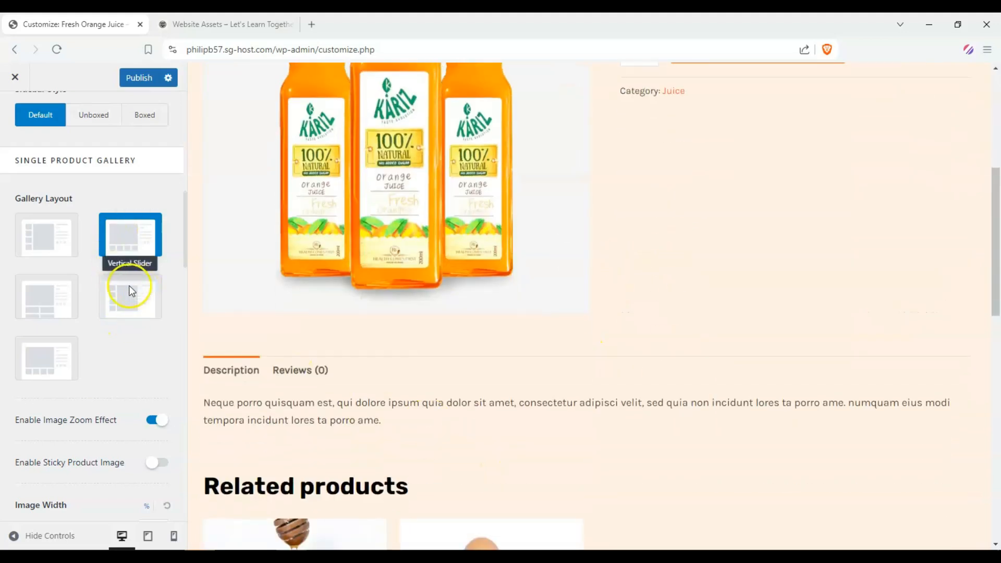
click(147, 306)
Step: Open the Fresh Organic Honey product page from the related products in the preview
scroll(358, 268, down, 3)
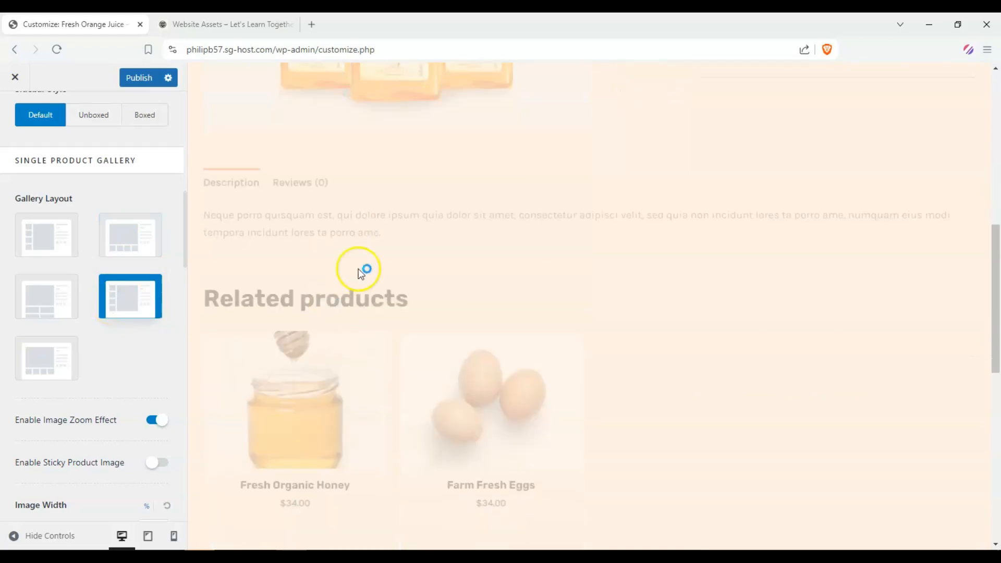
scroll(265, 249, down, 2)
scroll(133, 237, up, 4)
scroll(321, 307, up, 4)
scroll(70, 282, down, 1)
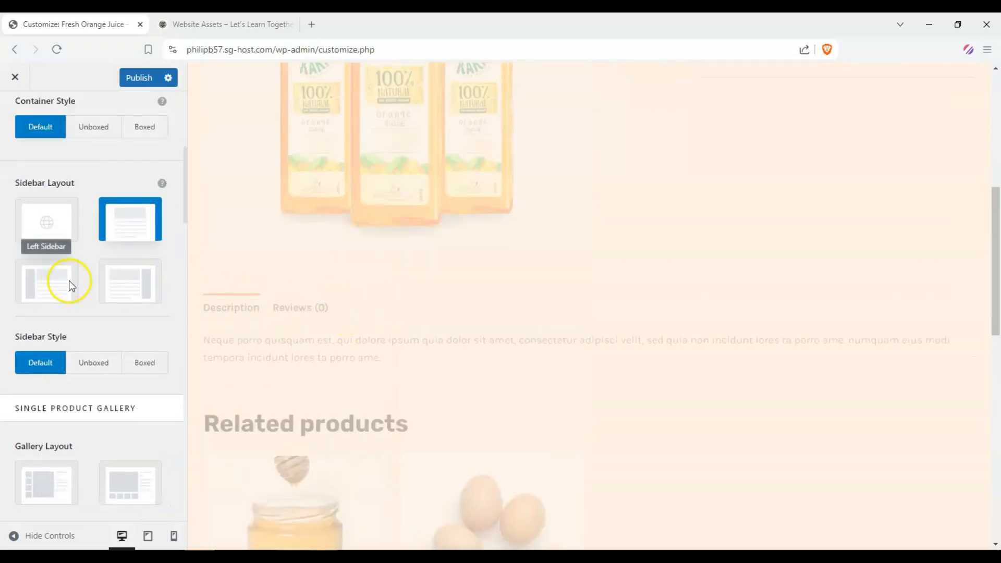
scroll(71, 285, down, 5)
scroll(431, 261, up, 2)
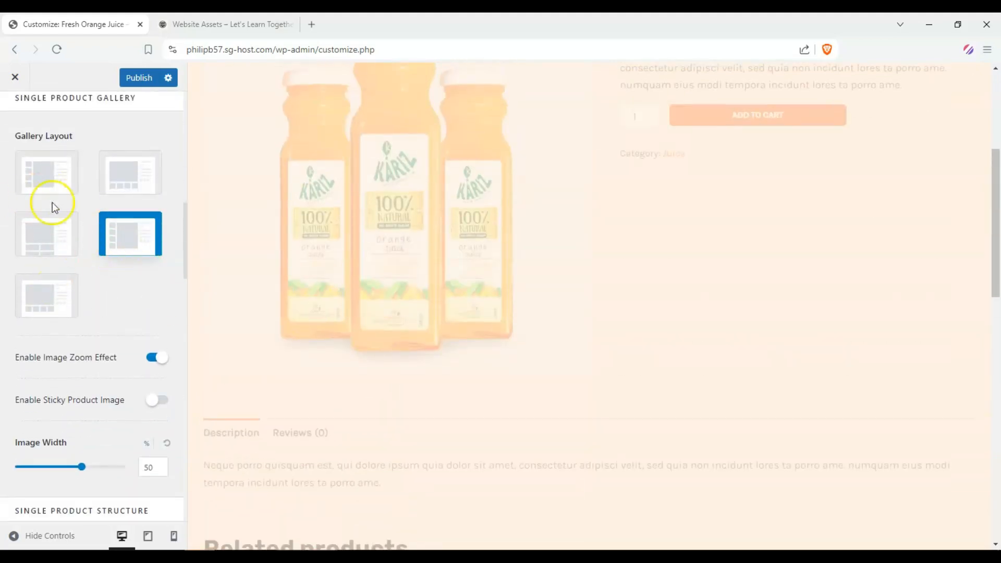
scroll(436, 364, down, 2)
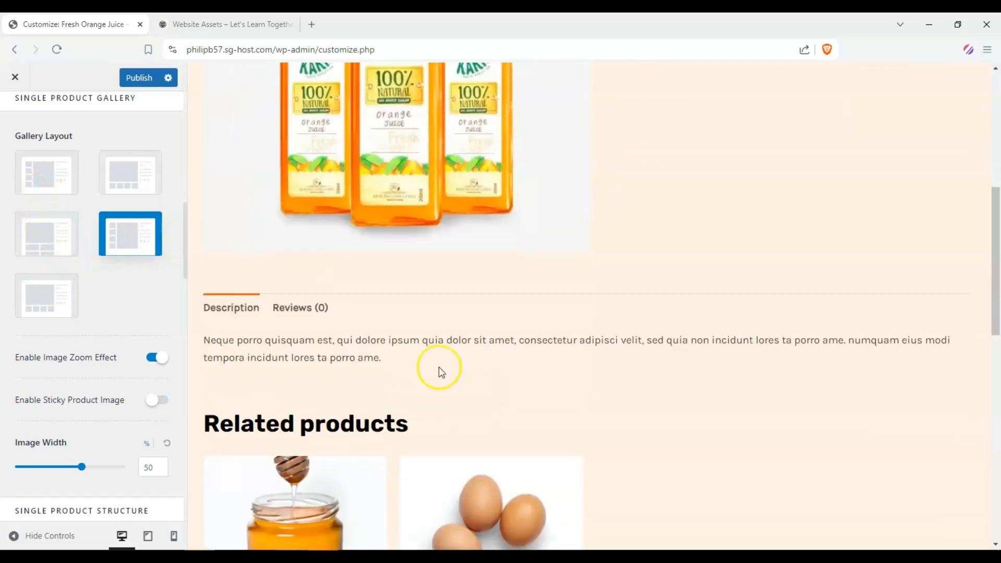
scroll(112, 252, down, 4)
scroll(112, 247, up, 3)
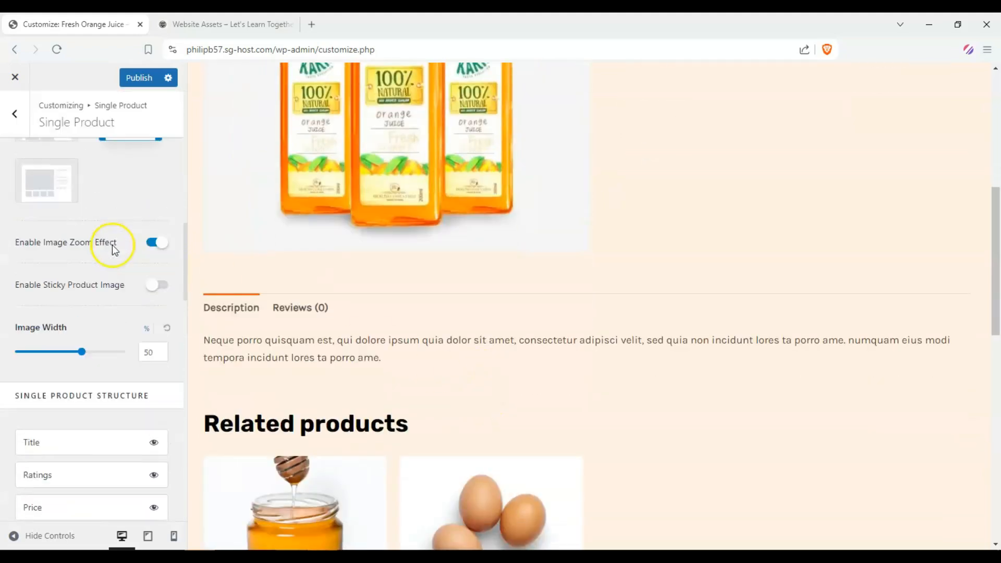
scroll(515, 249, up, 3)
scroll(336, 161, up, 4)
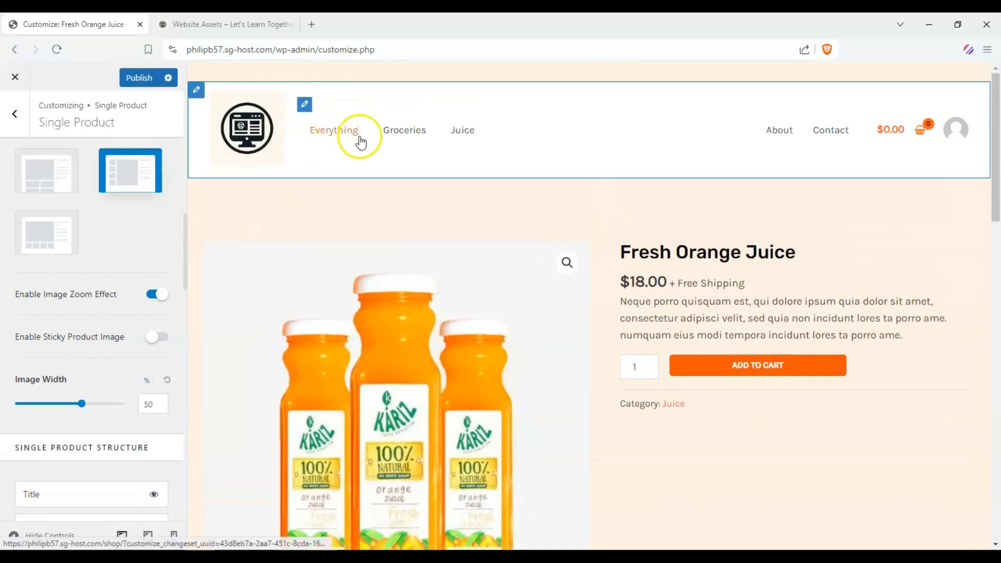
scroll(365, 157, down, 7)
scroll(372, 174, down, 3)
click(335, 362)
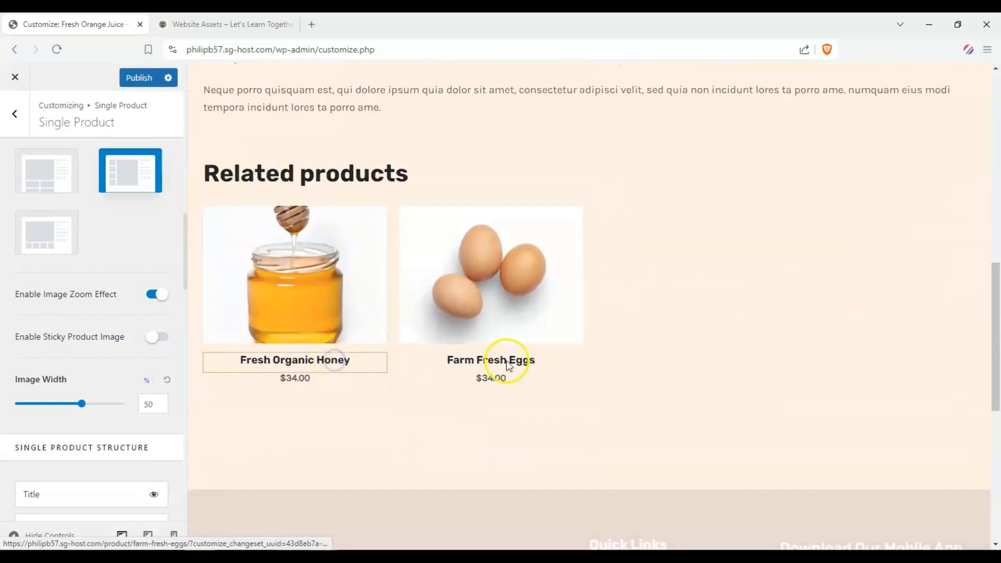
Step: Review the honey product page alongside the Single Product Structure element list
scroll(328, 224, up, 6)
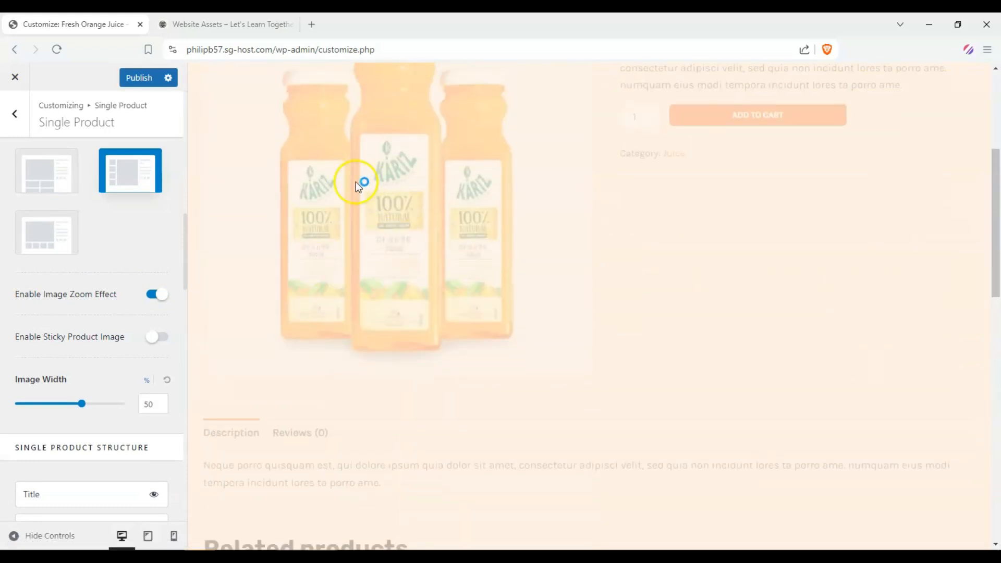
scroll(115, 299, up, 3)
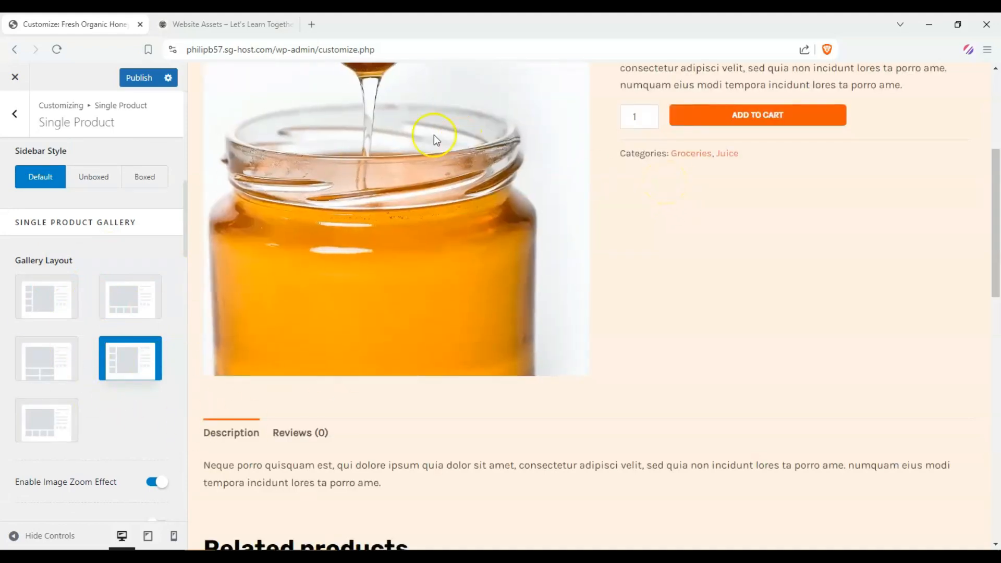
scroll(407, 178, down, 5)
scroll(431, 217, up, 2)
scroll(498, 234, down, 6)
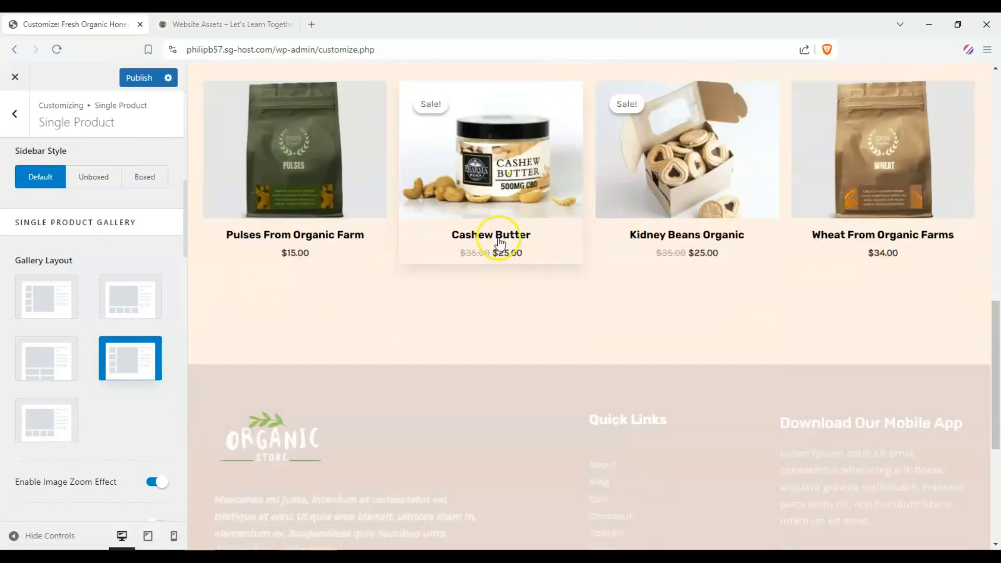
scroll(414, 242, up, 2)
scroll(116, 309, down, 3)
scroll(116, 309, down, 5)
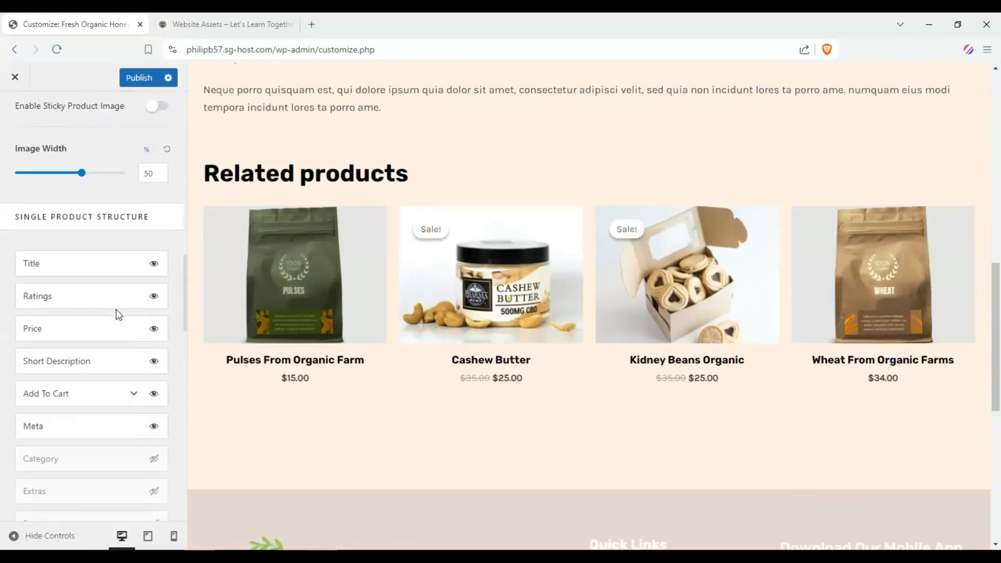
scroll(522, 276, up, 8)
scroll(641, 308, up, 2)
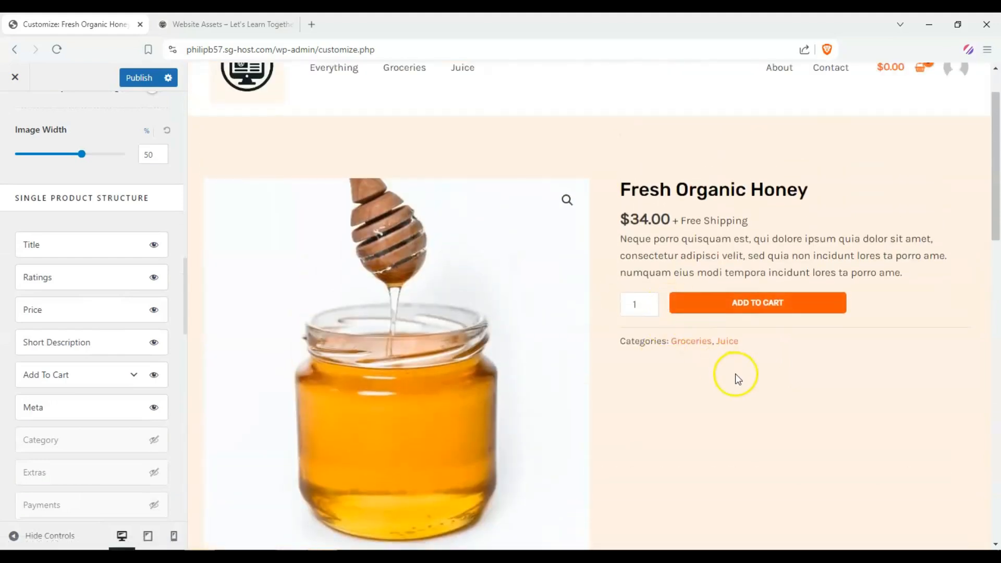
scroll(733, 375, down, 1)
scroll(78, 313, down, 1)
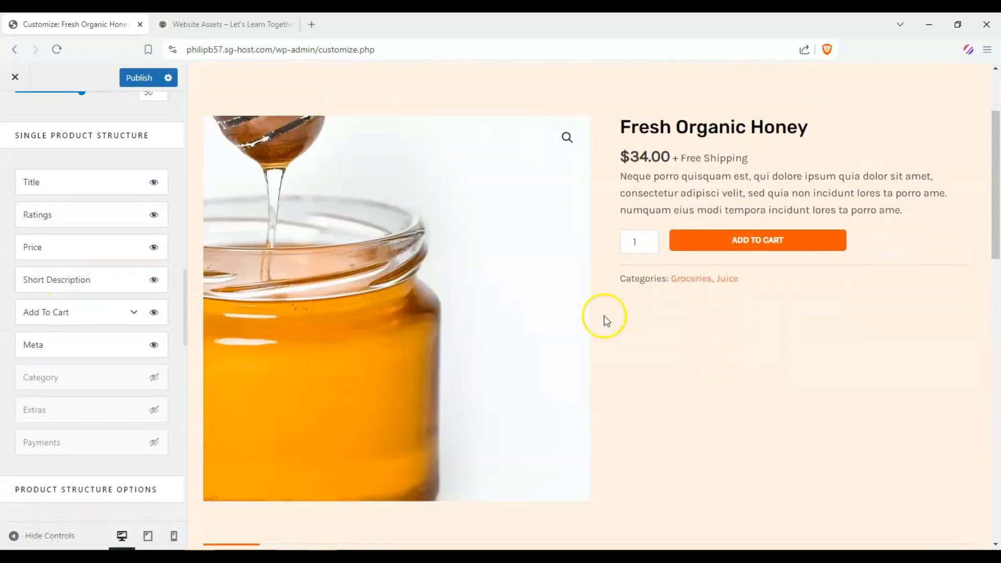
scroll(678, 329, up, 1)
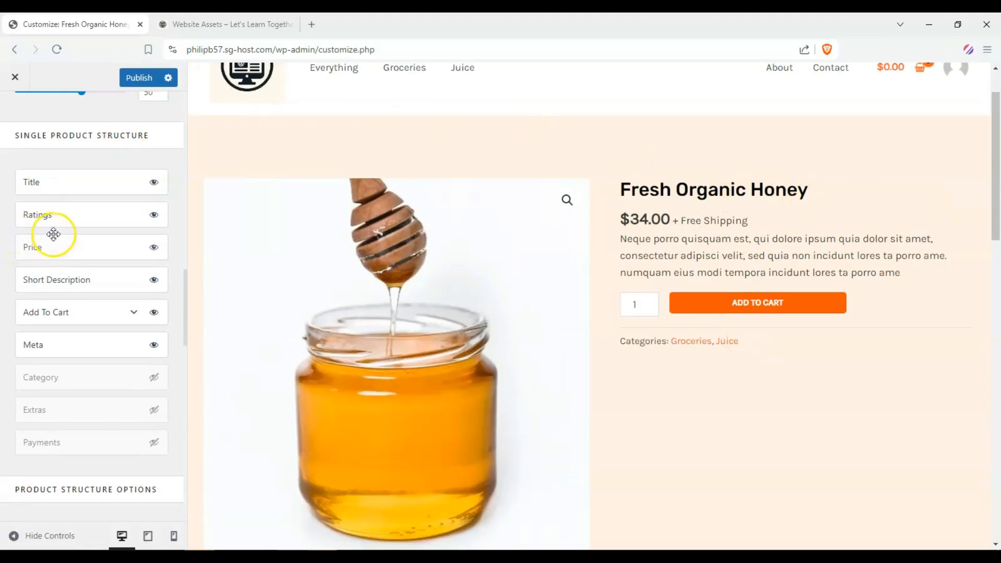
scroll(53, 230, up, 1)
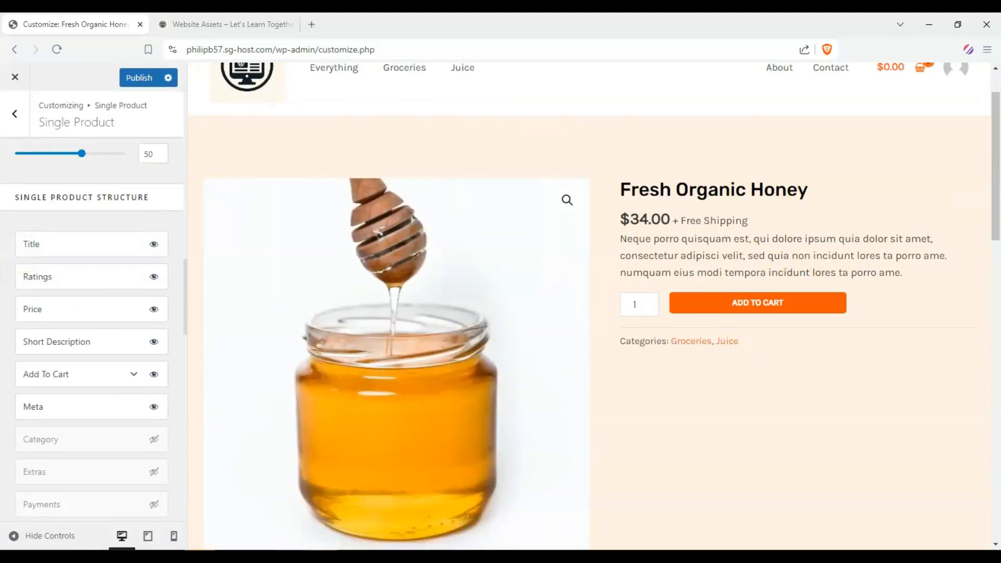
Step: Hide the Short Description element in the single product structure, then show it again
click(154, 343)
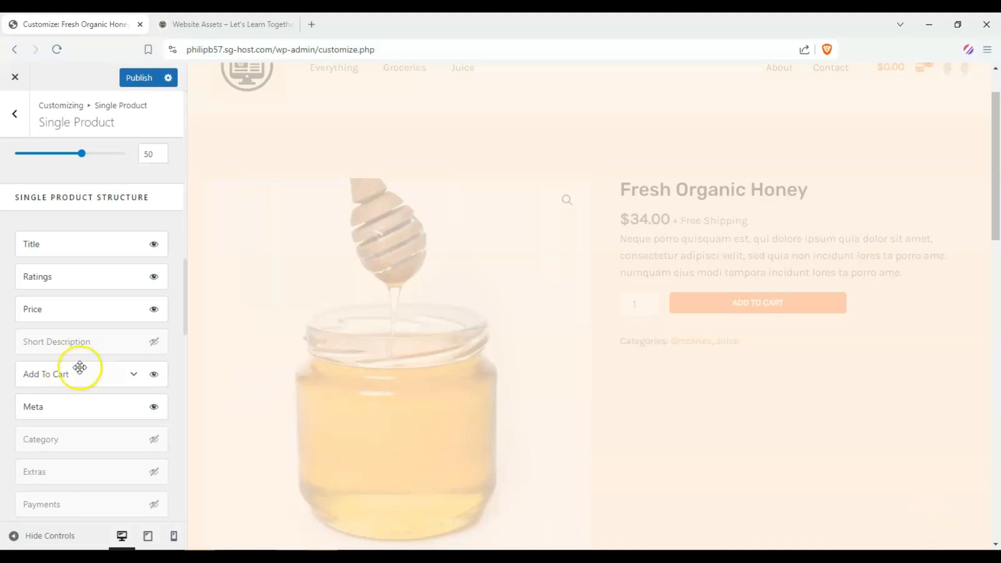
scroll(48, 363, down, 4)
scroll(23, 326, down, 4)
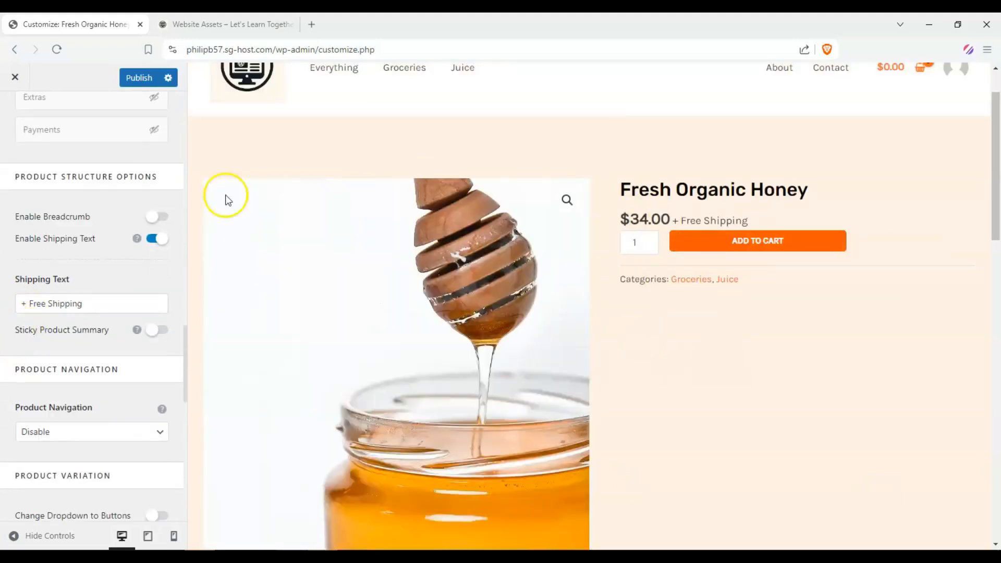
scroll(54, 219, up, 7)
click(154, 279)
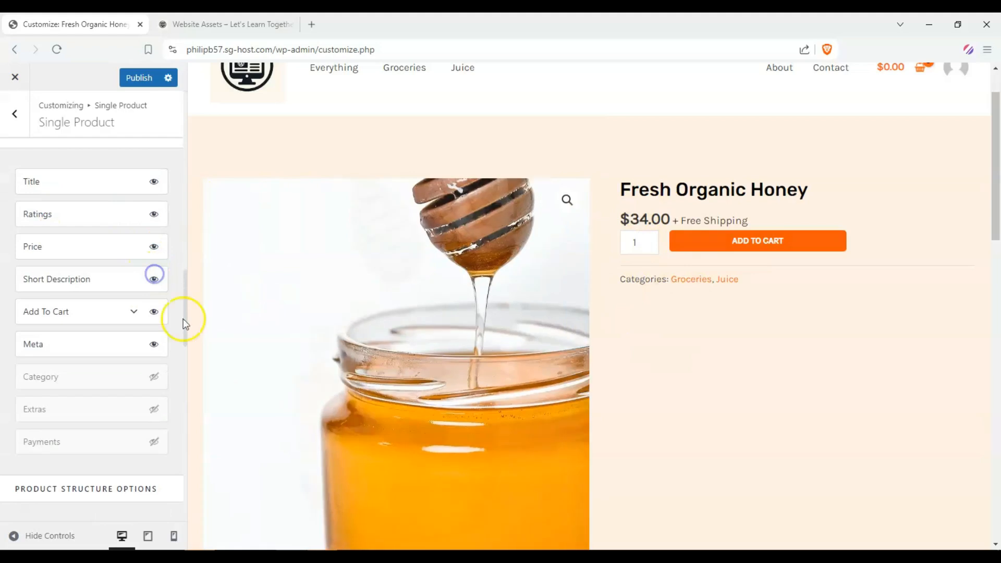
Step: Set Product Navigation to Circle
scroll(51, 317, down, 8)
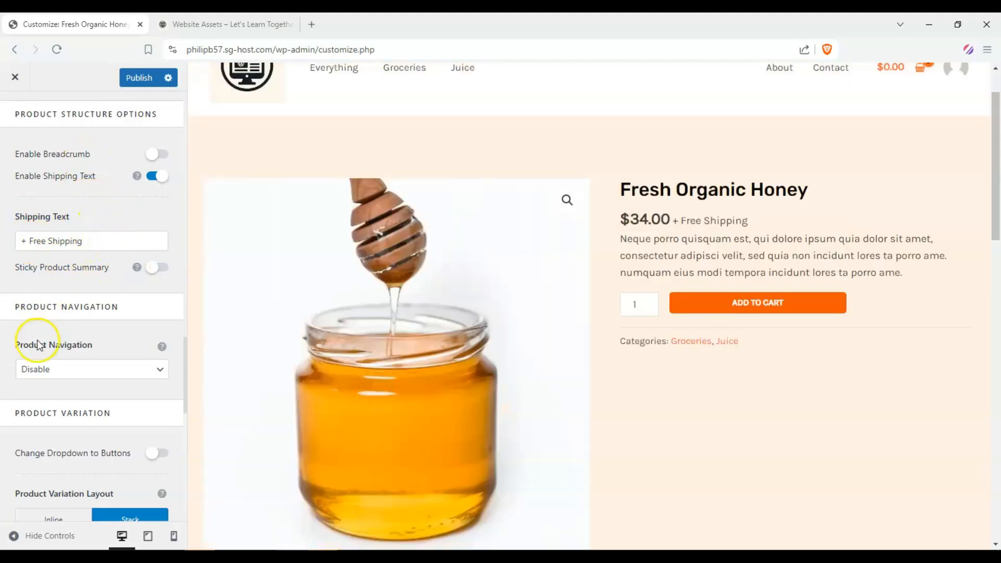
scroll(38, 345, down, 3)
click(156, 242)
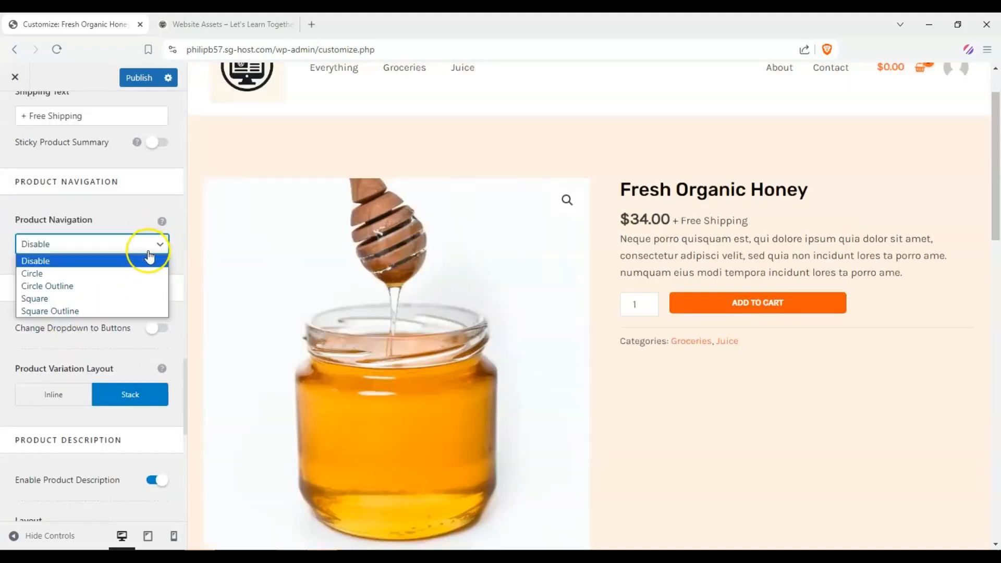
click(148, 273)
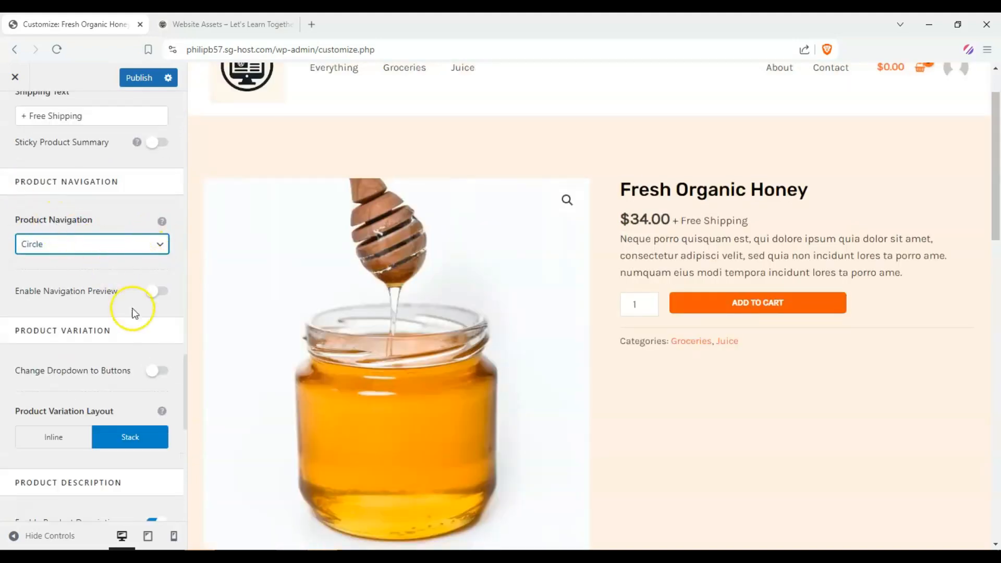
Step: Set the Product Description layout to Vertical
scroll(135, 313, down, 7)
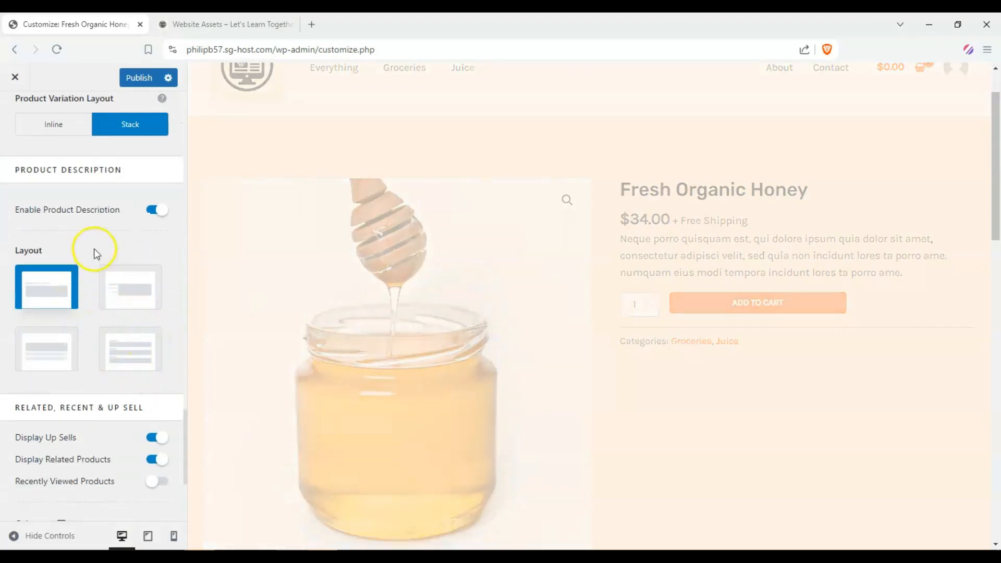
scroll(74, 212, down, 1)
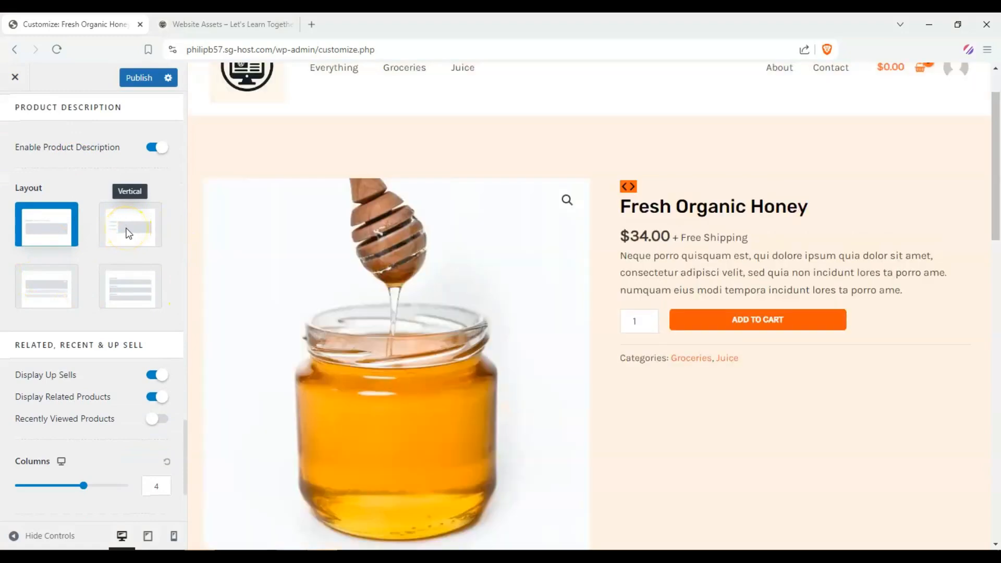
click(127, 232)
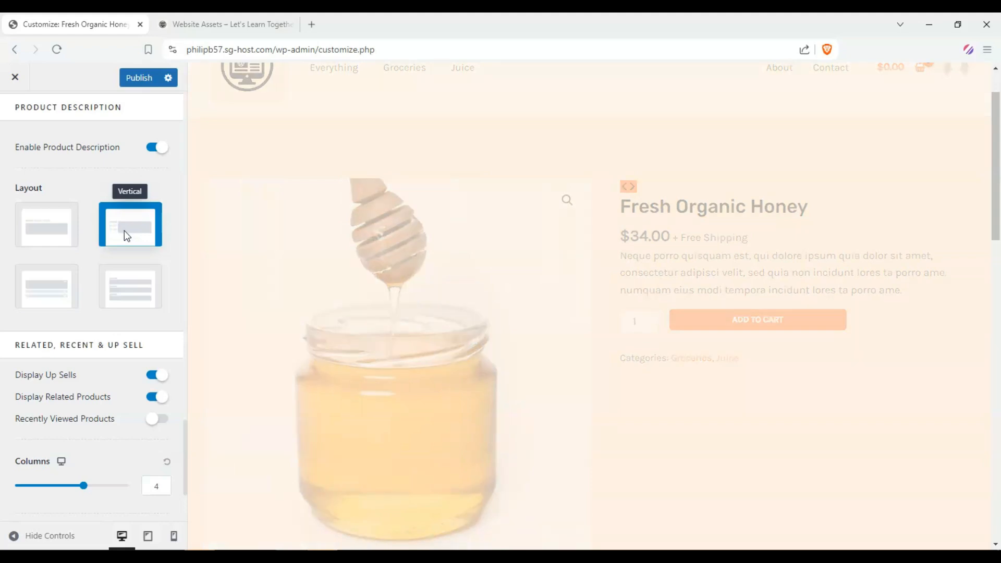
scroll(124, 230, down, 1)
scroll(496, 315, down, 2)
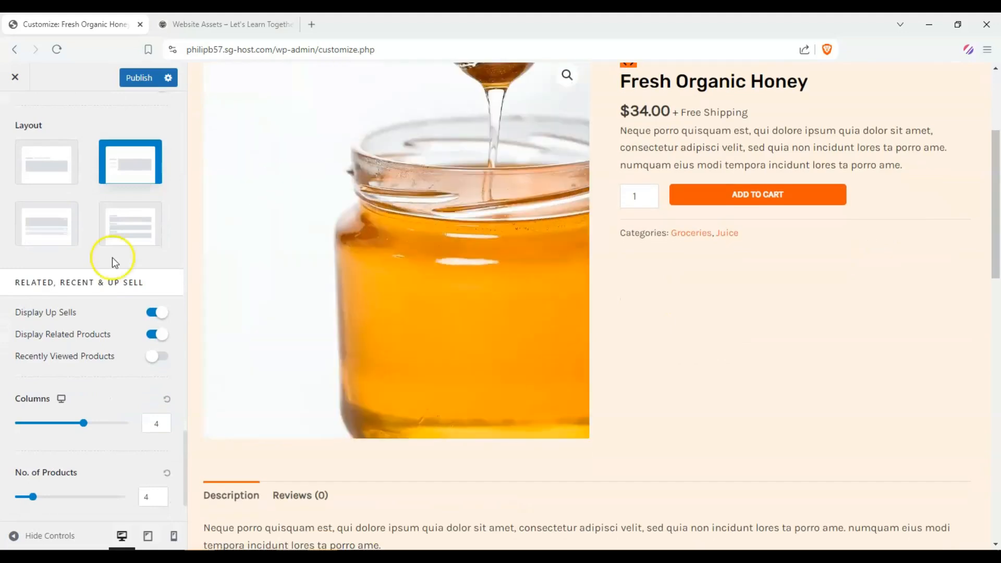
Step: Switch the Product Description layout to the accordion style
click(43, 245)
scroll(43, 246, down, 1)
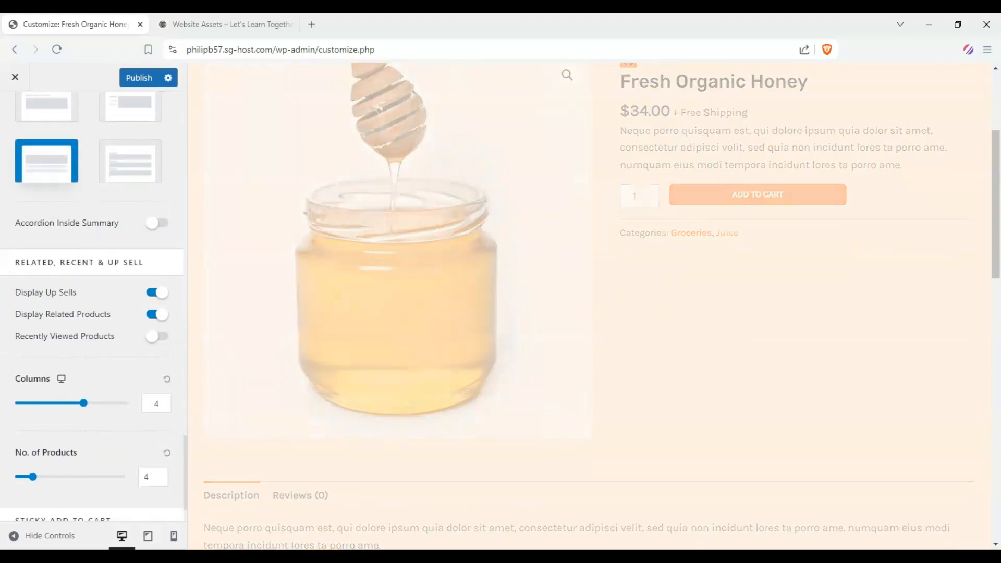
scroll(412, 313, down, 2)
scroll(380, 306, up, 2)
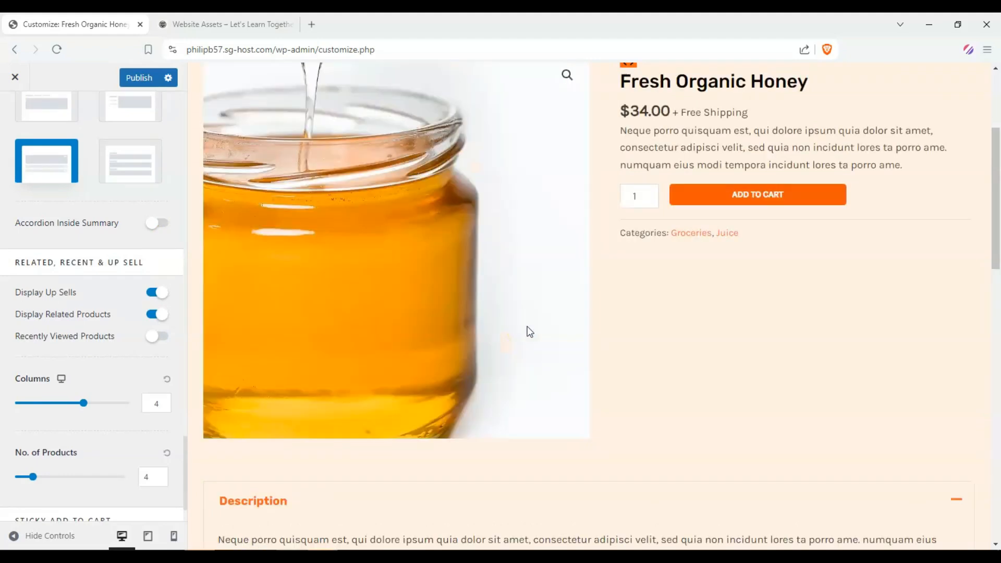
scroll(530, 332, down, 2)
scroll(525, 328, up, 2)
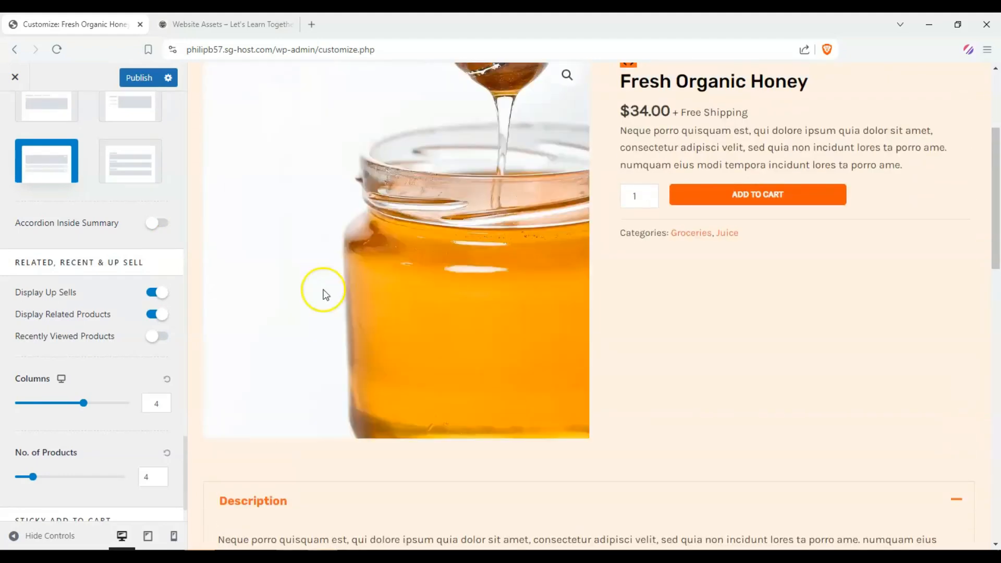
scroll(104, 292, up, 4)
scroll(94, 303, down, 5)
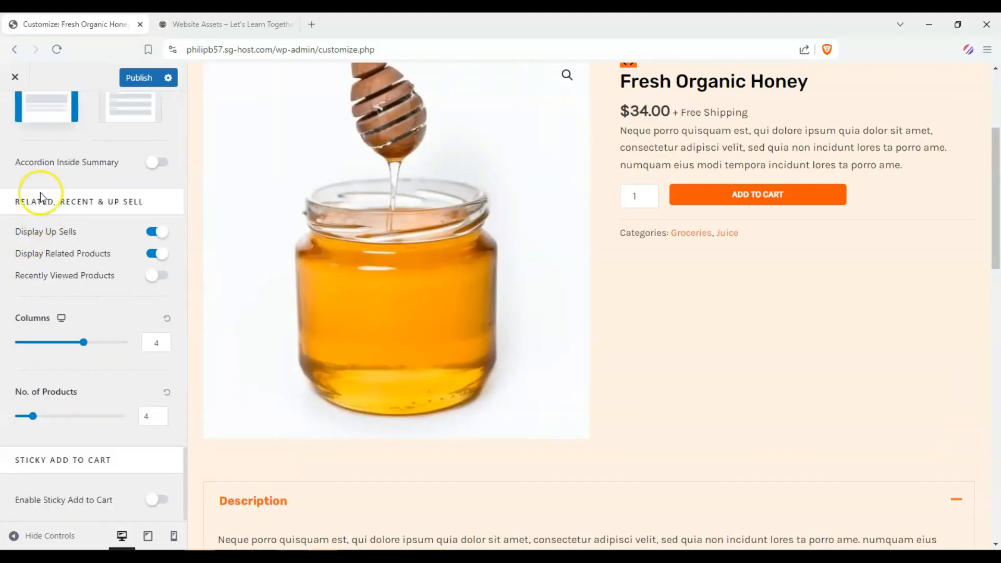
Step: Set the related products Columns to 5
scroll(728, 431, down, 11)
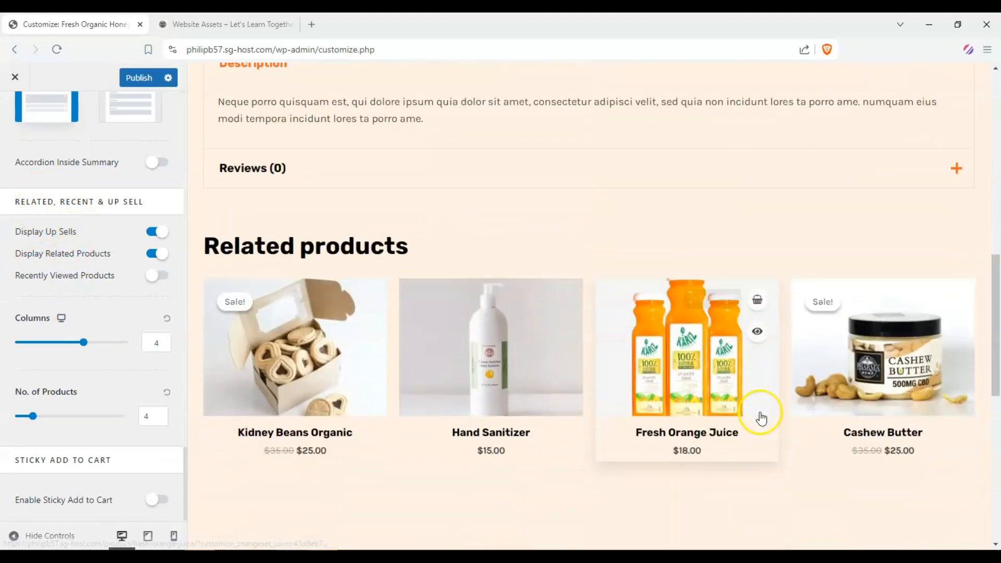
scroll(616, 216, up, 2)
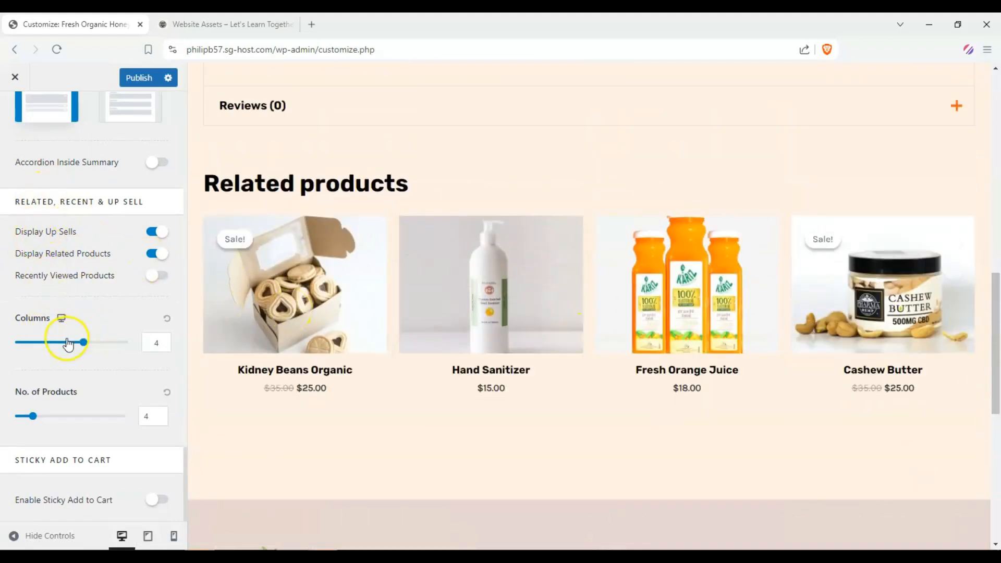
drag(83, 342, 106, 344)
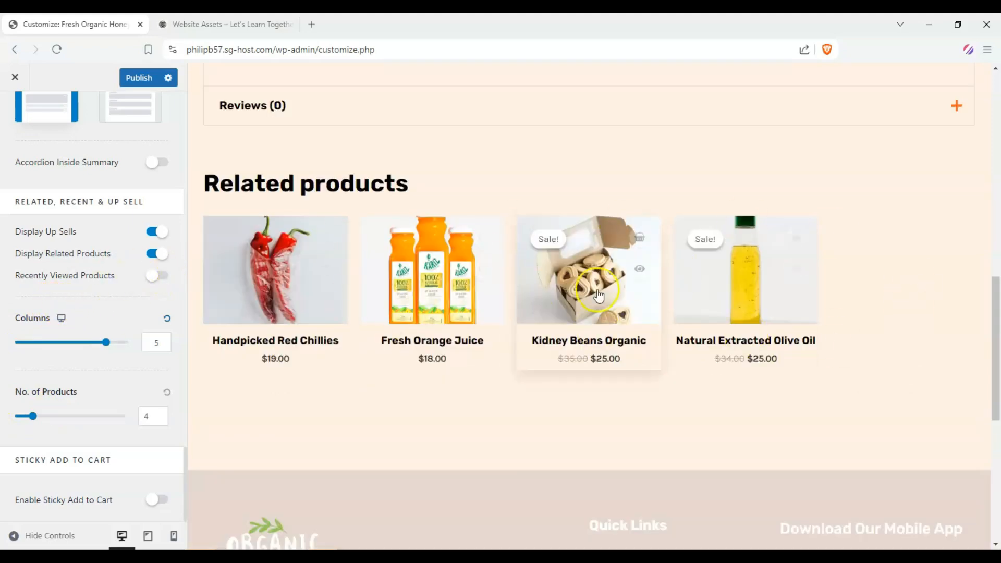
Step: Turn on Recently Viewed Products for the single product page
click(156, 278)
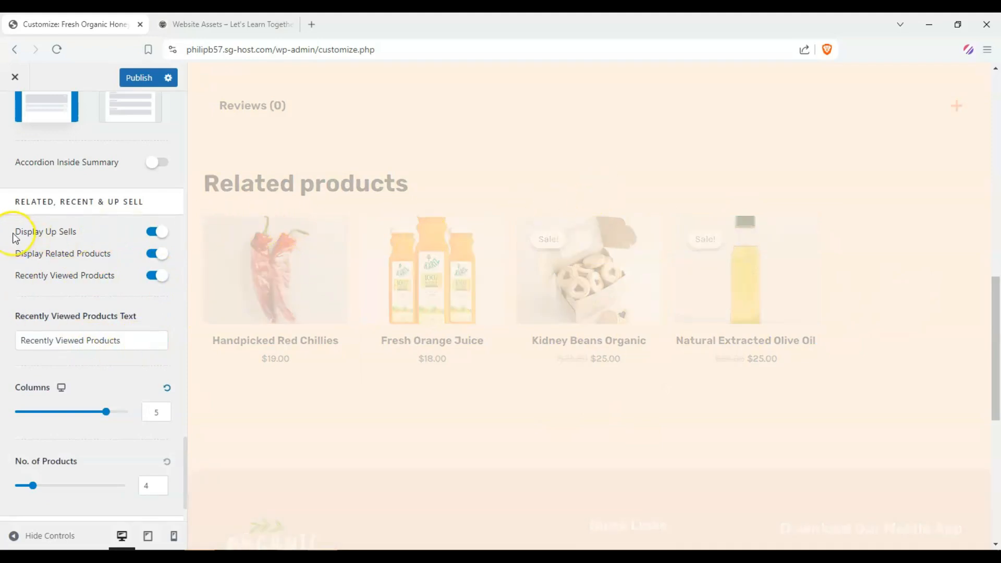
scroll(614, 223, down, 5)
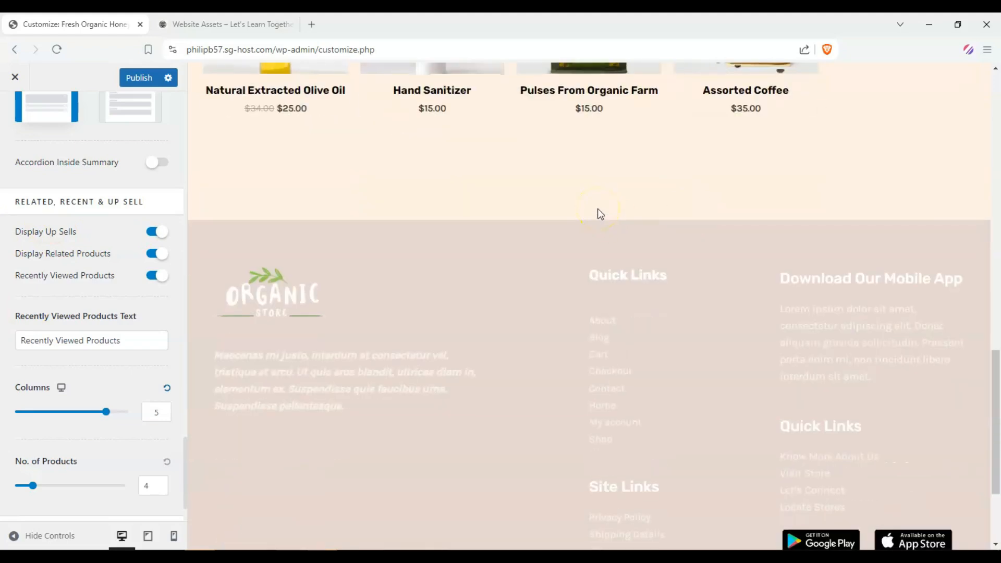
scroll(10, 250, down, 1)
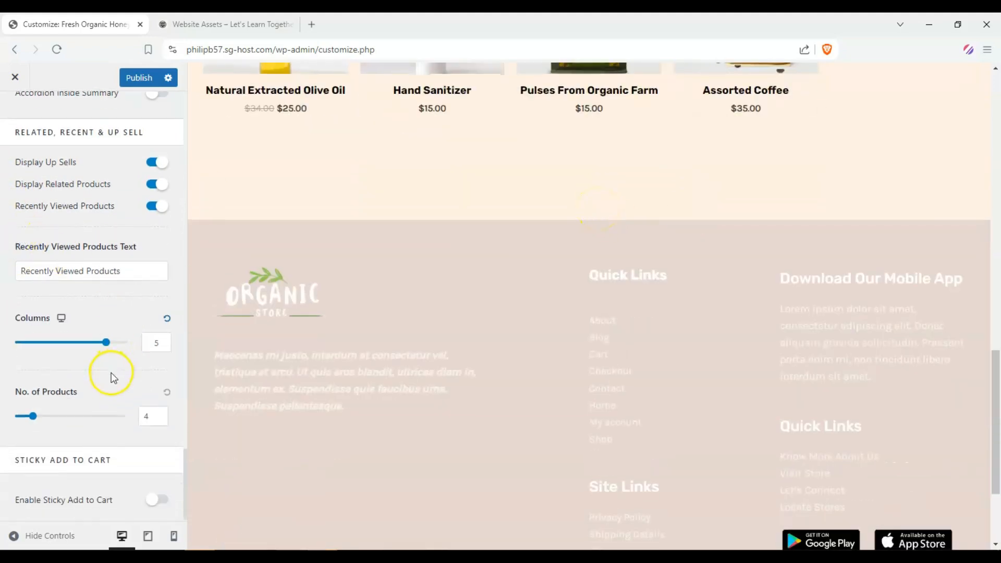
scroll(123, 412, up, 2)
scroll(131, 443, down, 1)
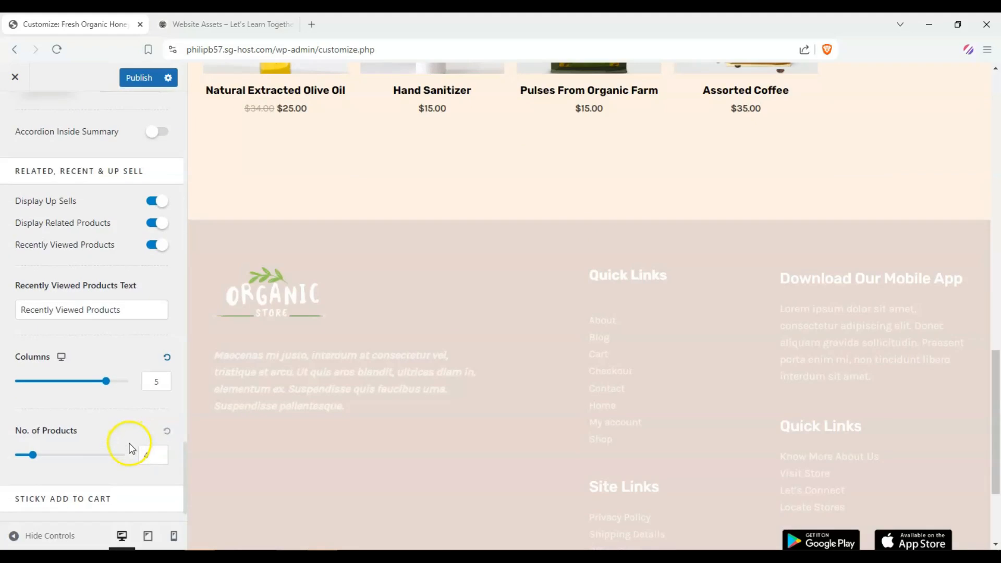
scroll(131, 448, down, 1)
Step: Enable Sticky Add to Cart on the single product page
click(155, 500)
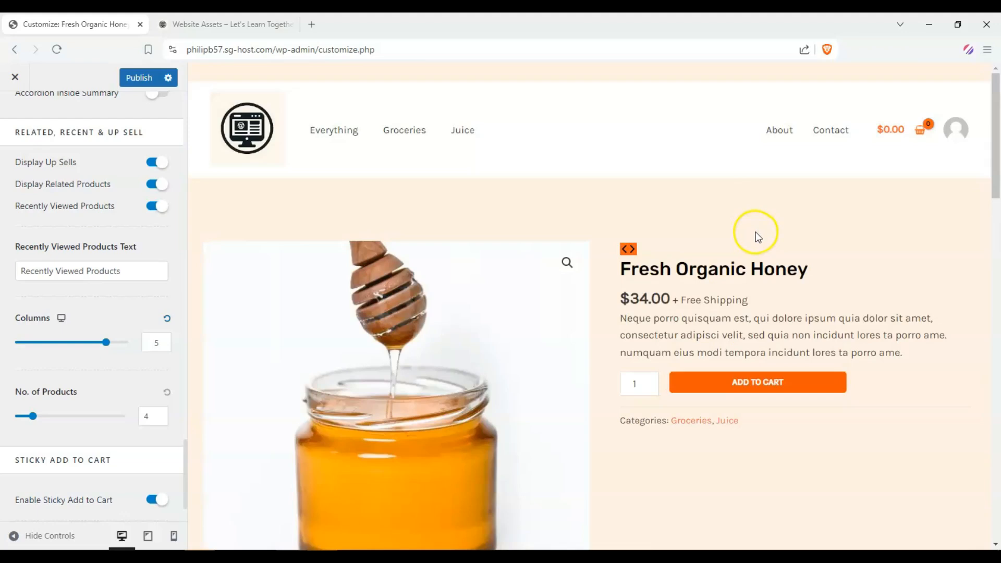
scroll(757, 237, down, 10)
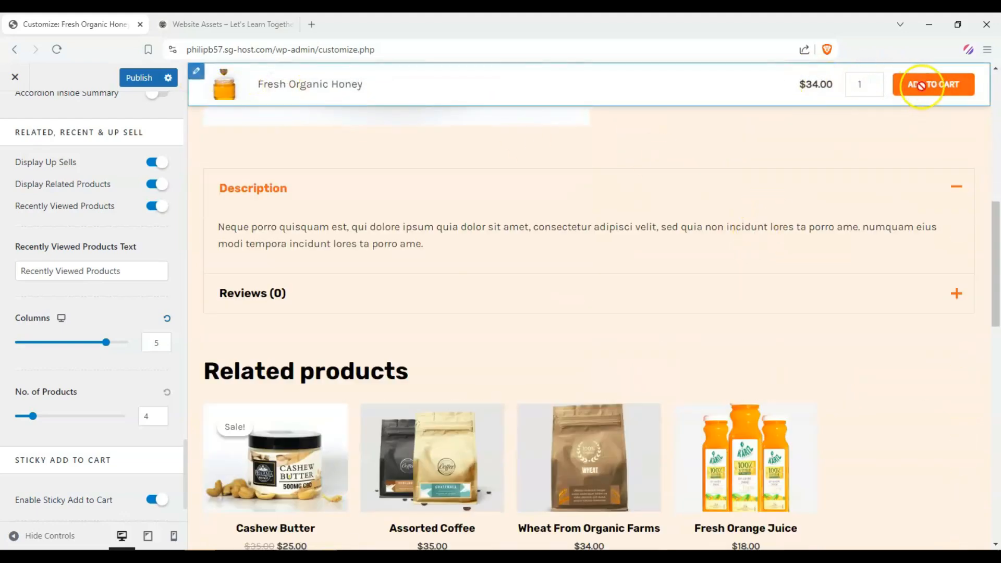
scroll(883, 134, down, 3)
scroll(876, 175, up, 8)
scroll(861, 217, down, 12)
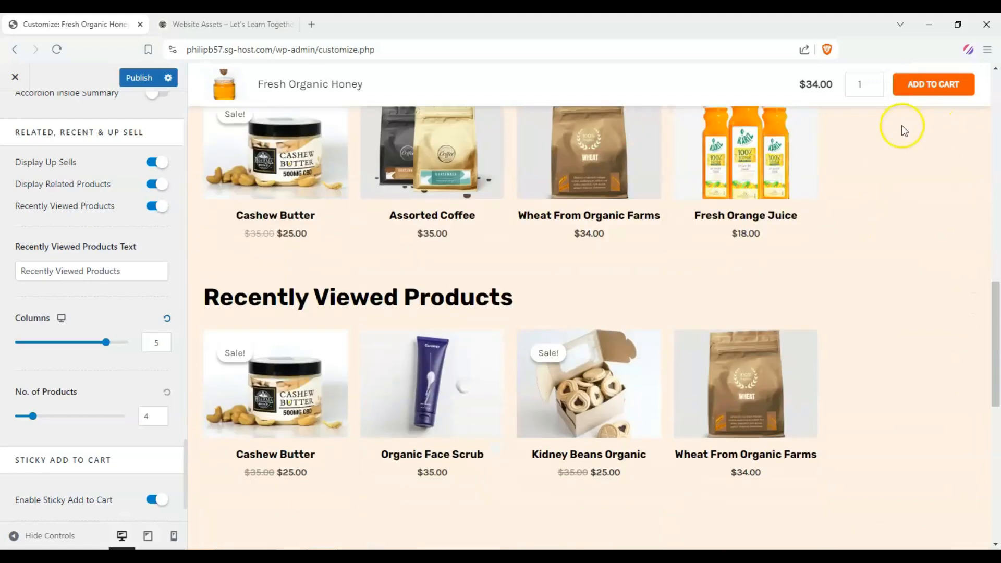
scroll(807, 199, up, 5)
scroll(907, 146, down, 5)
scroll(847, 254, up, 15)
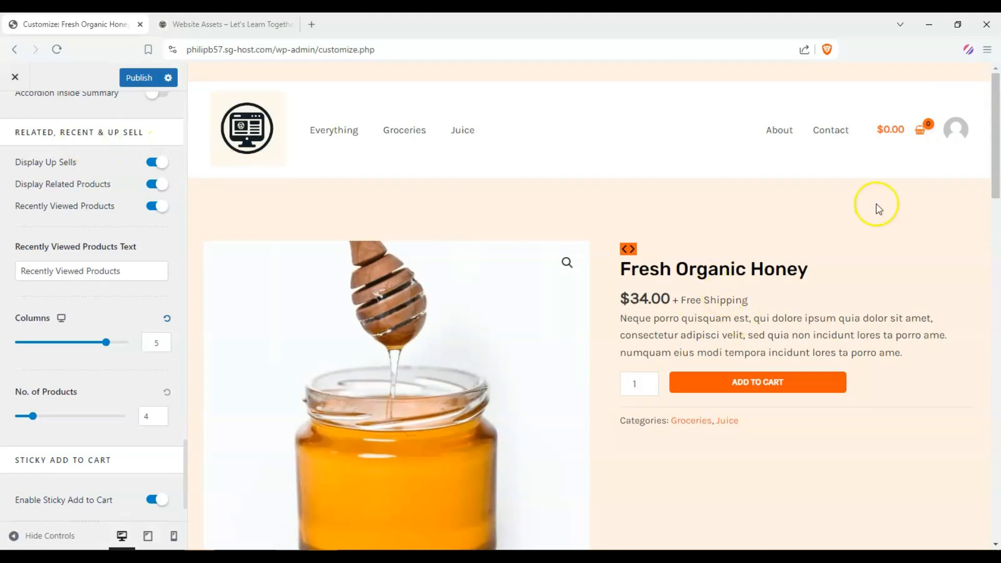
scroll(65, 245, up, 10)
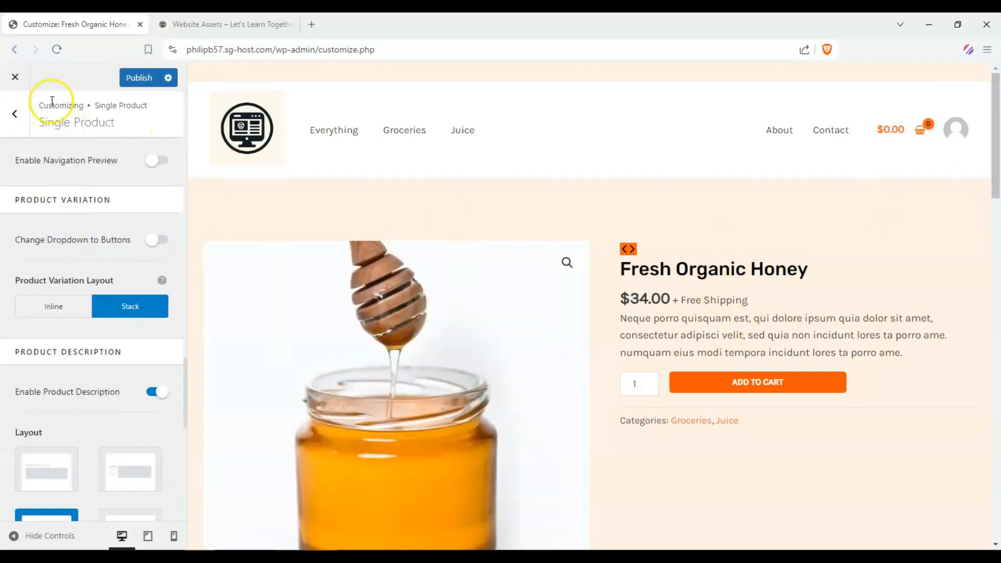
Step: Review the Cart and Checkout settings in the WooCommerce section
click(18, 125)
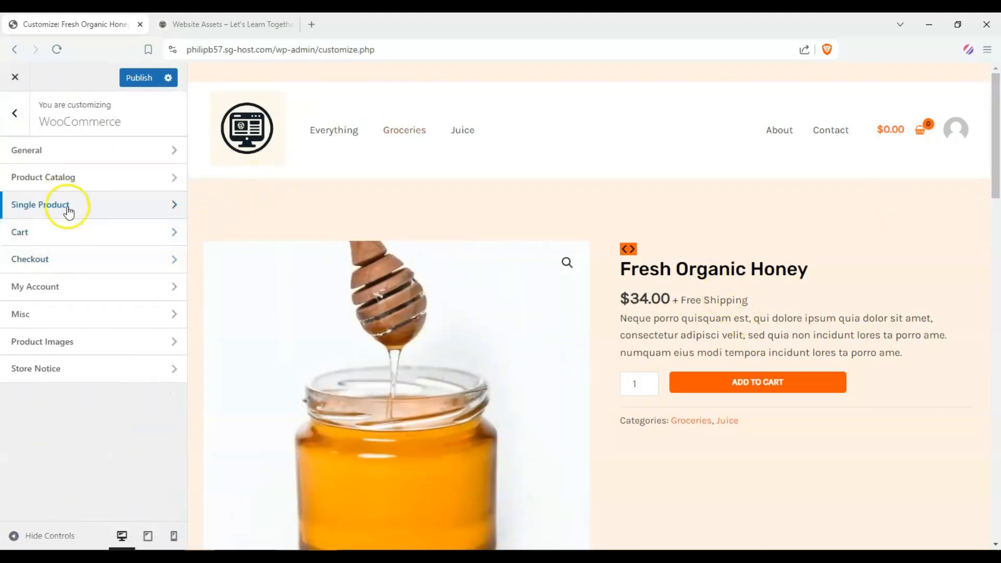
click(92, 231)
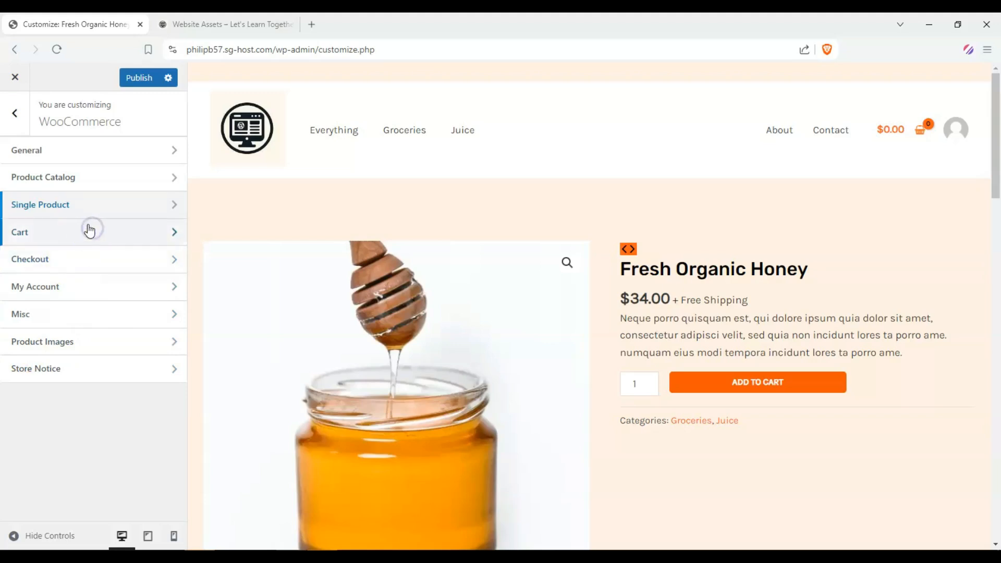
click(7, 111)
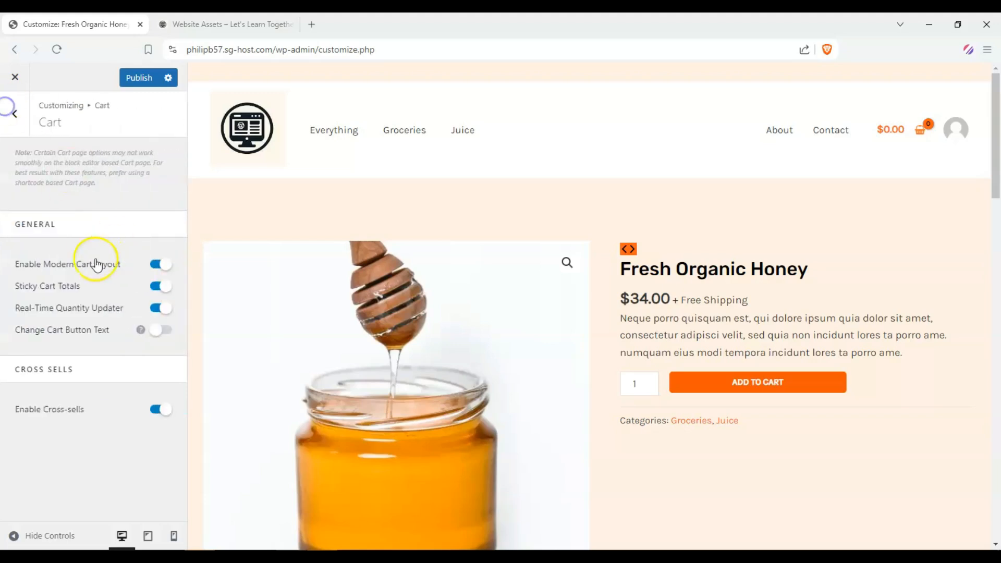
click(73, 259)
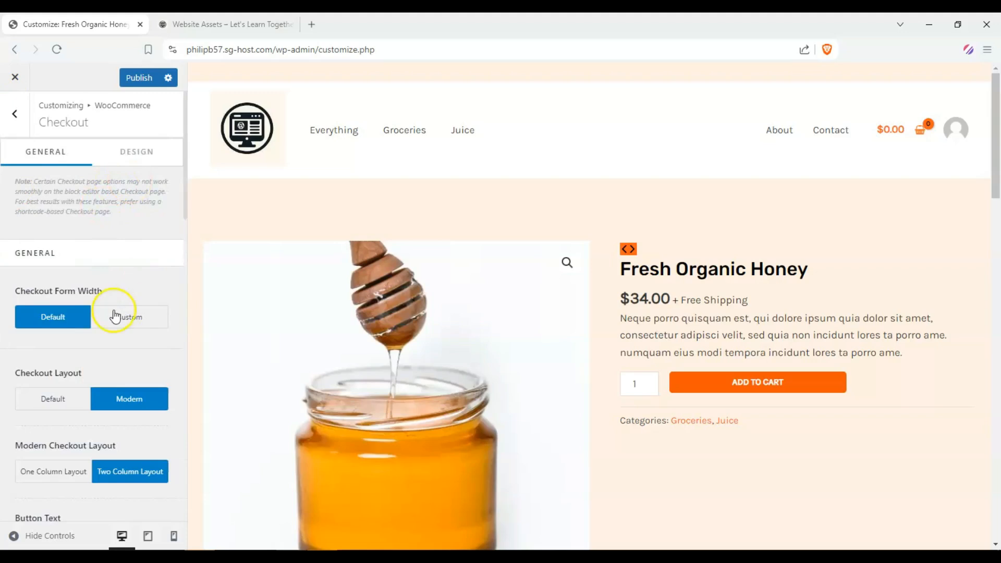
scroll(116, 313, down, 2)
scroll(112, 220, down, 8)
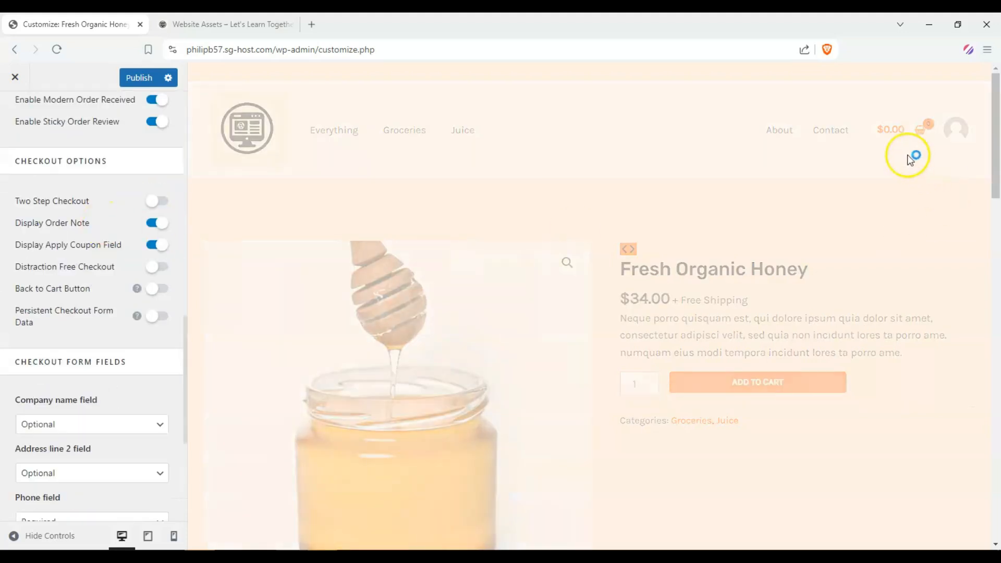
scroll(43, 328, down, 3)
scroll(44, 328, down, 3)
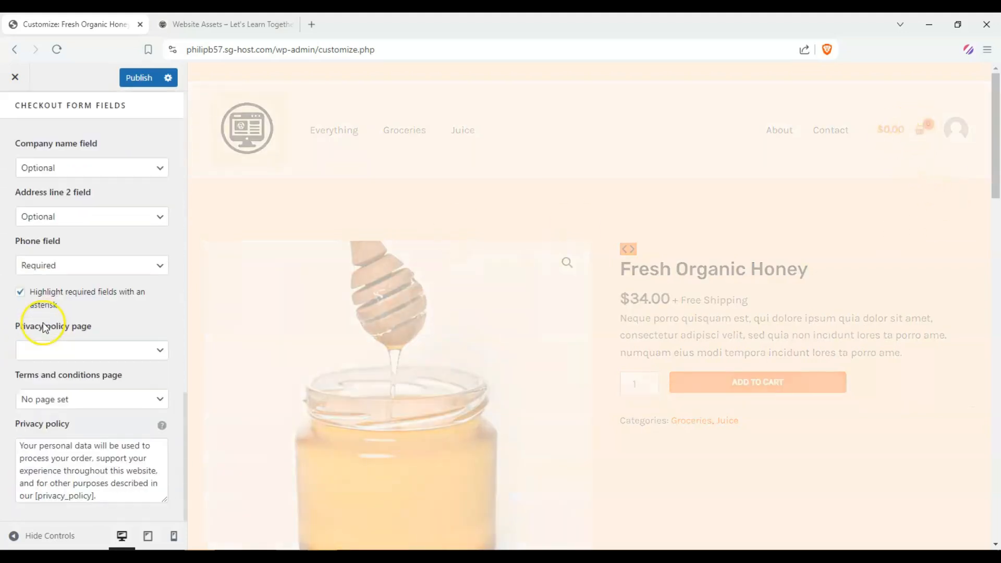
scroll(44, 328, up, 15)
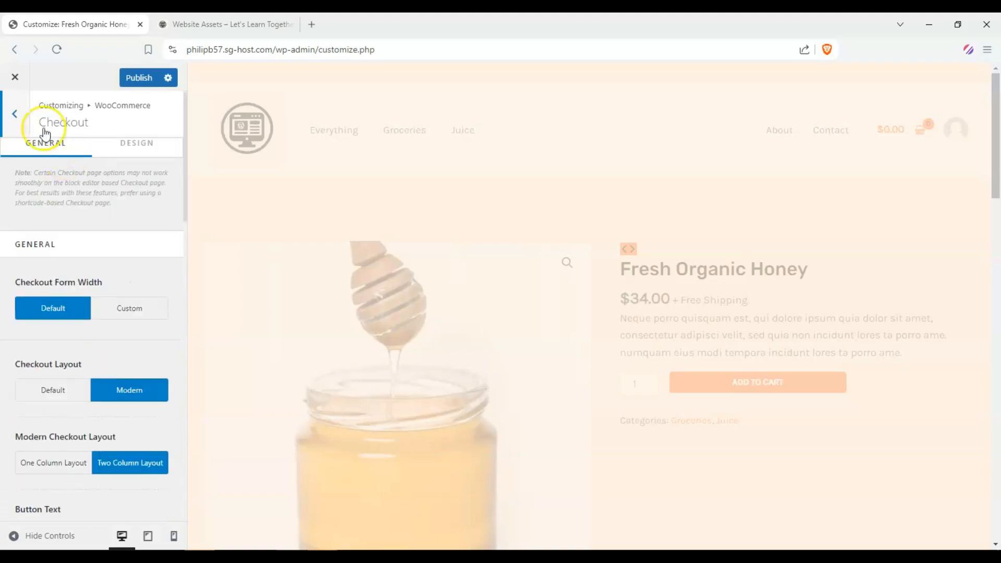
Step: Return to the main Customizer menu and open the shop page in the preview
click(14, 115)
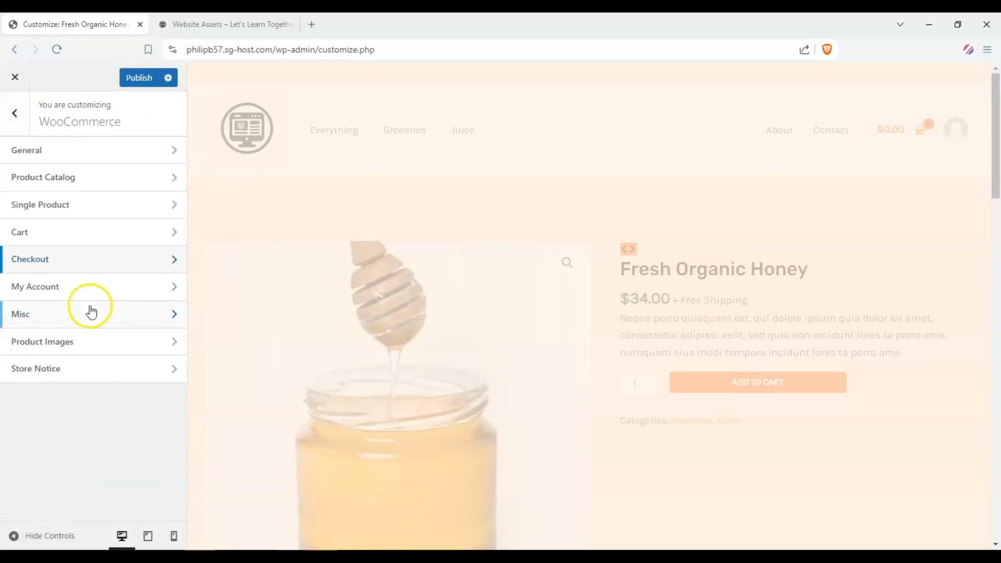
click(14, 116)
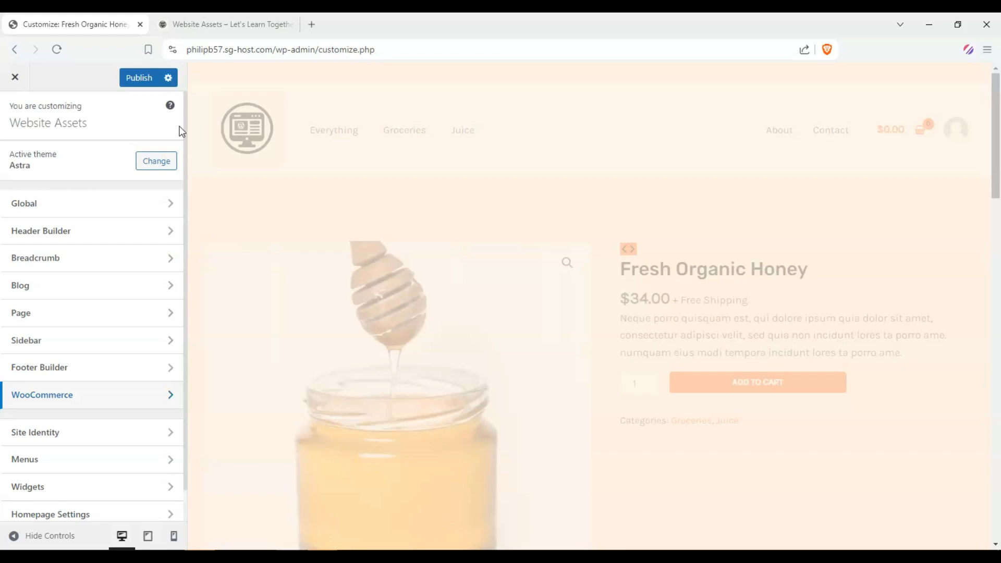
scroll(283, 213, down, 5)
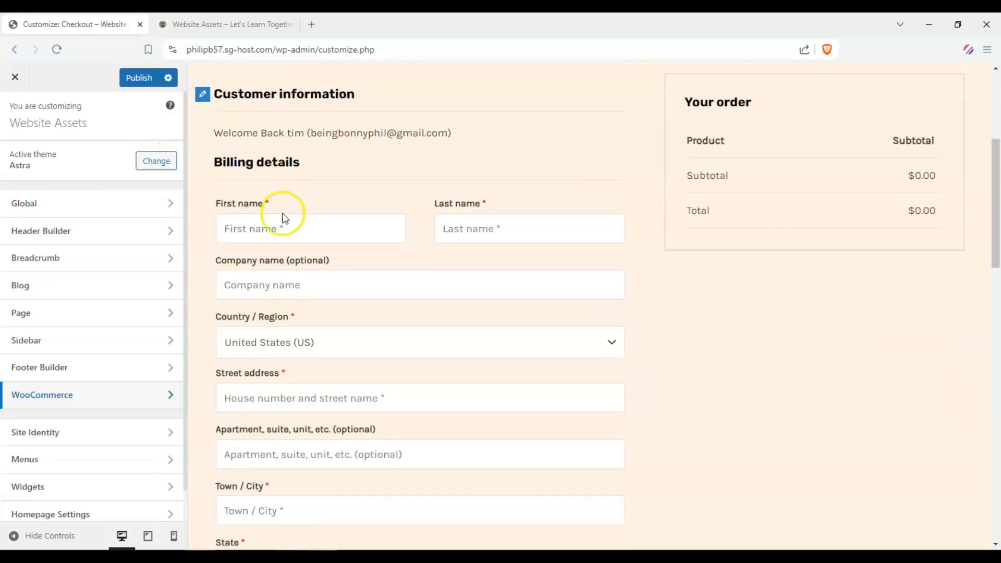
scroll(284, 216, up, 5)
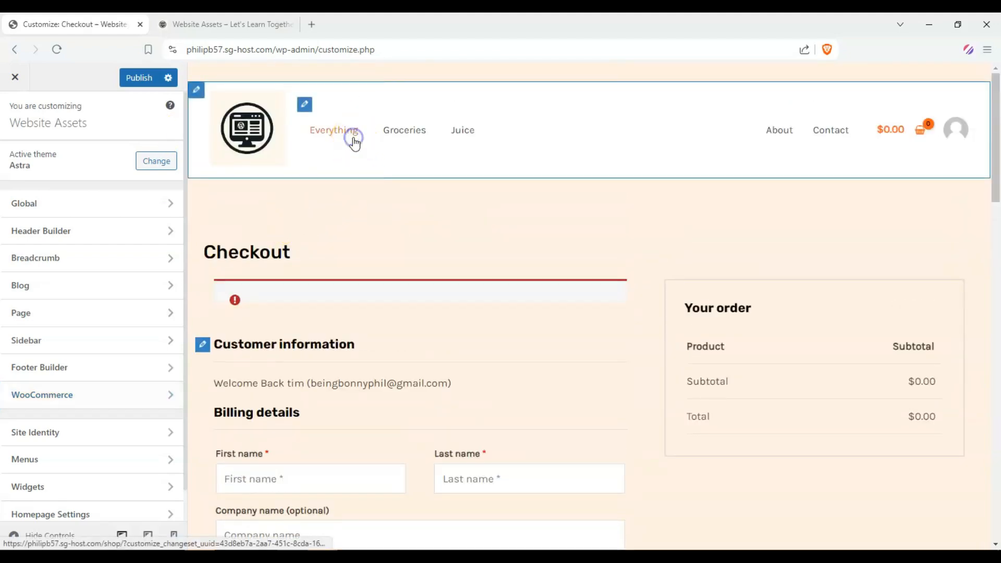
click(350, 136)
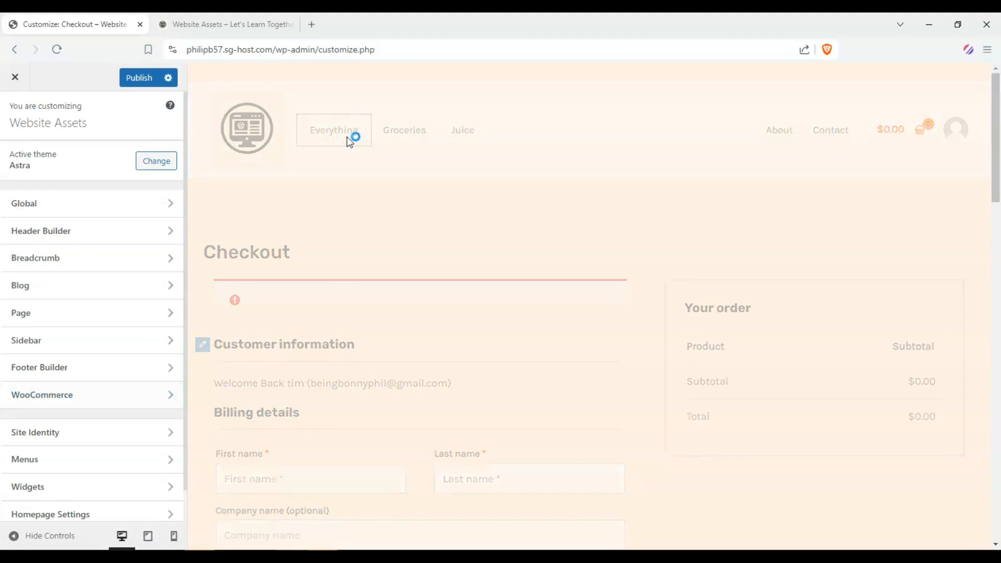
click(340, 134)
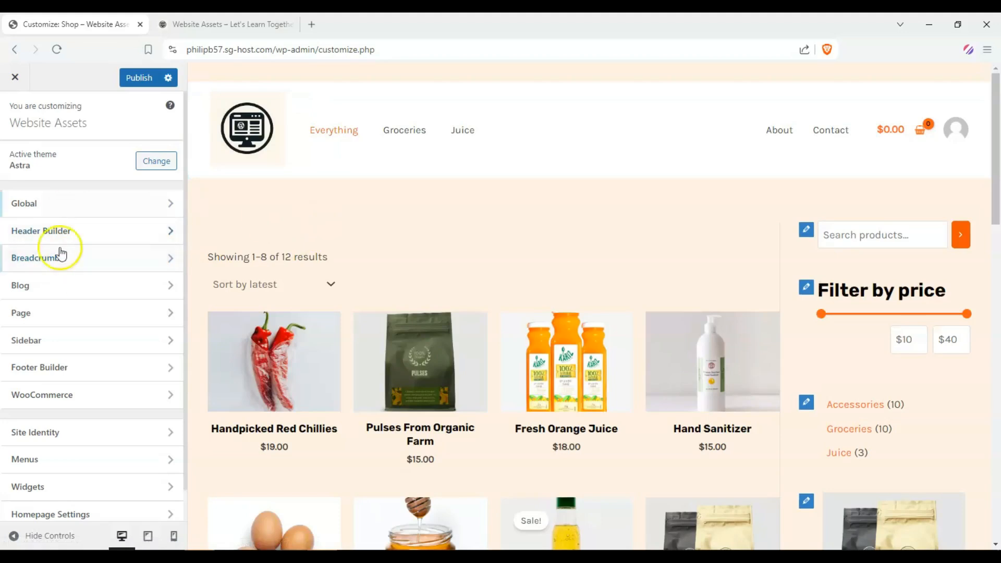
Step: Open the Product Catalog settings and review the shop column and width options
click(90, 397)
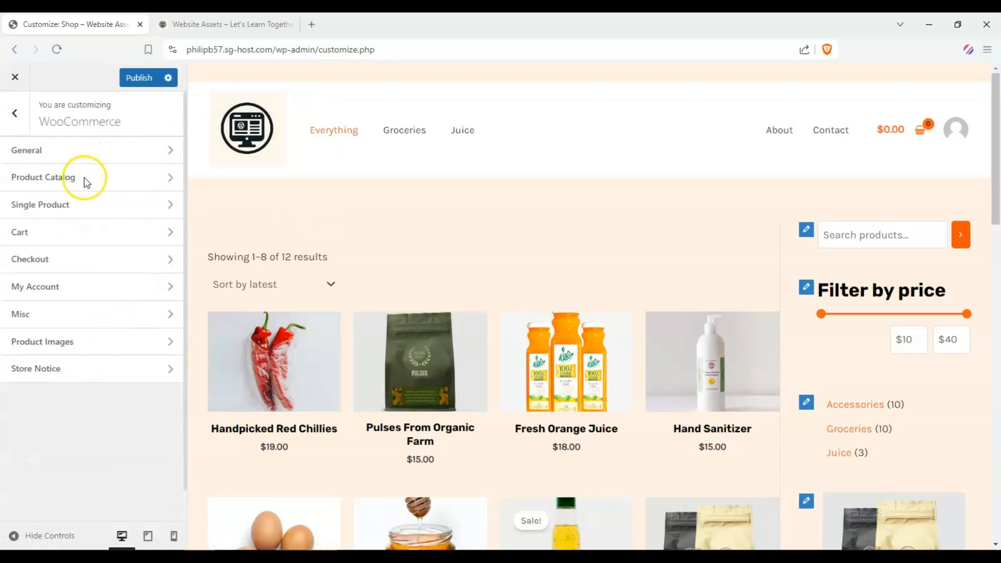
click(151, 177)
scroll(131, 209, down, 10)
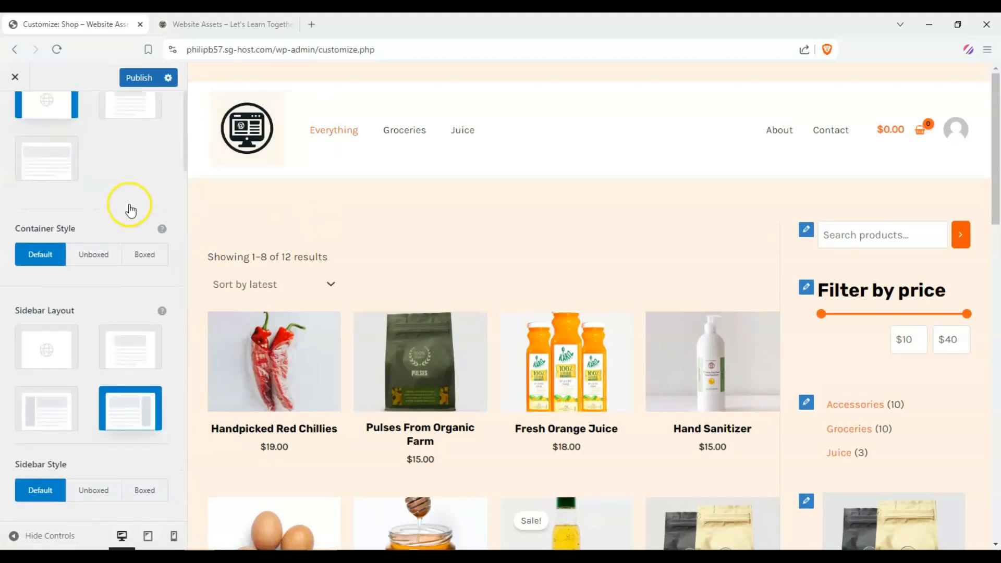
scroll(127, 208, up, 2)
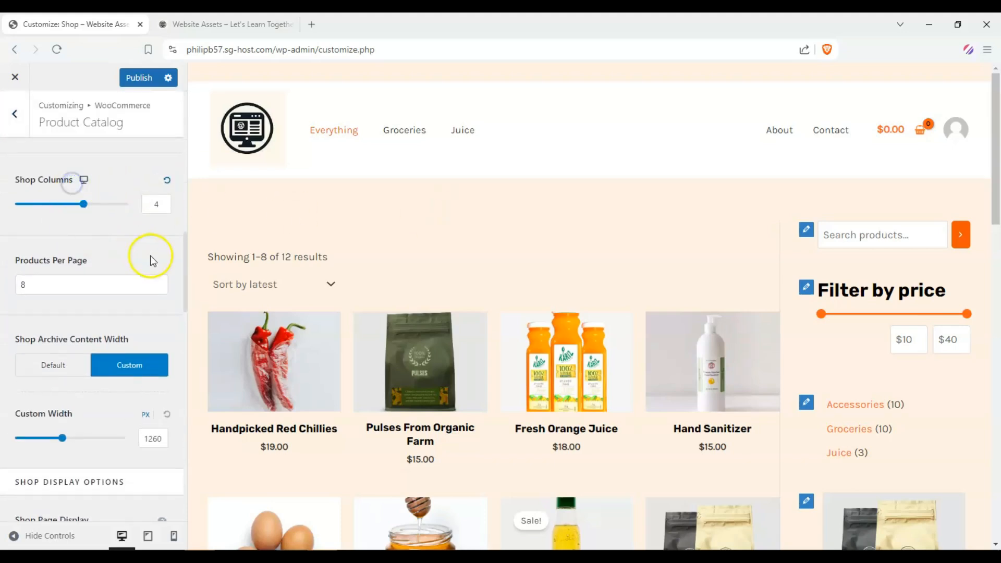
scroll(150, 256, up, 2)
scroll(450, 286, down, 3)
scroll(438, 295, up, 3)
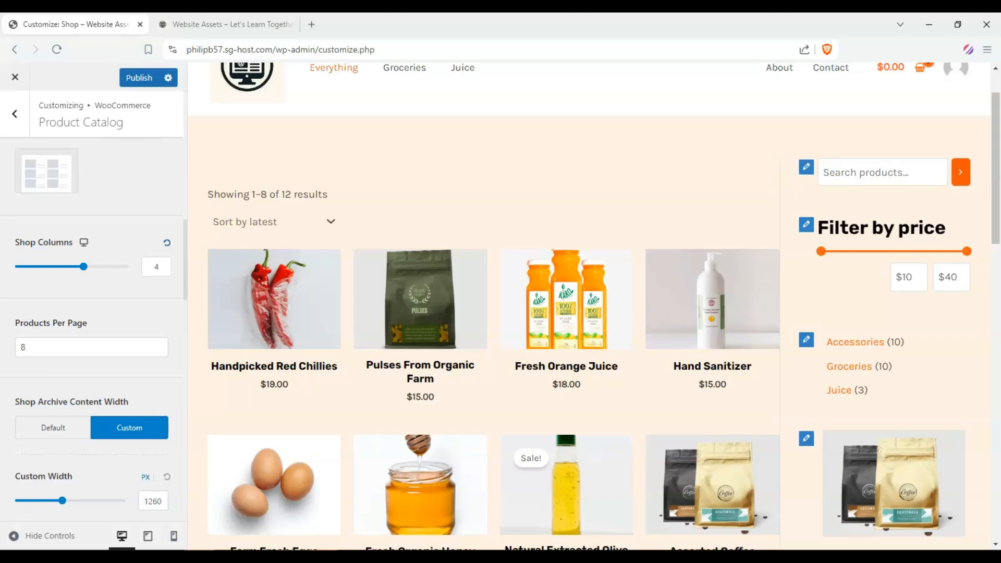
Step: Switch the preview to mobile view to check the shop page layout
click(174, 536)
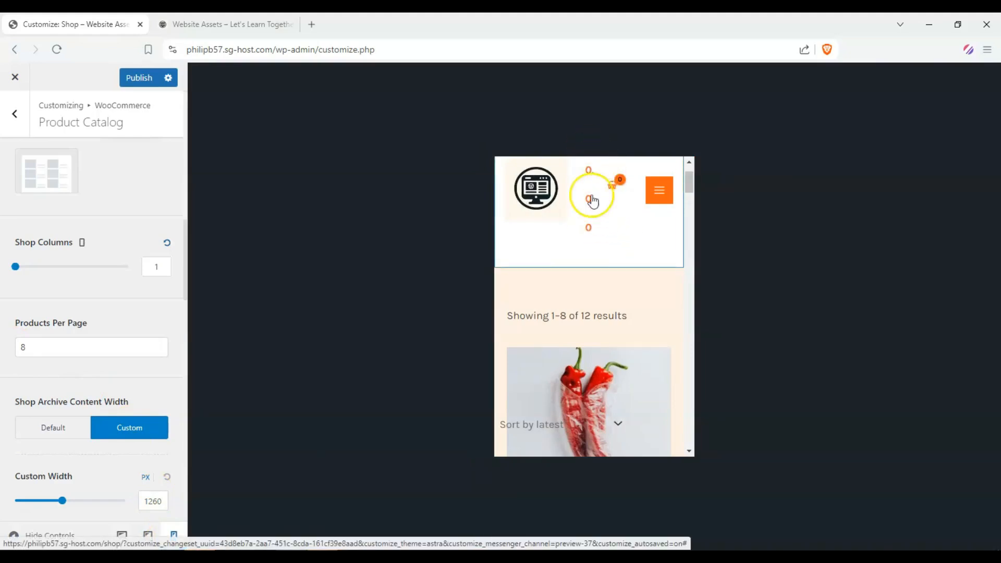
scroll(686, 183, down, 3)
scroll(659, 226, up, 4)
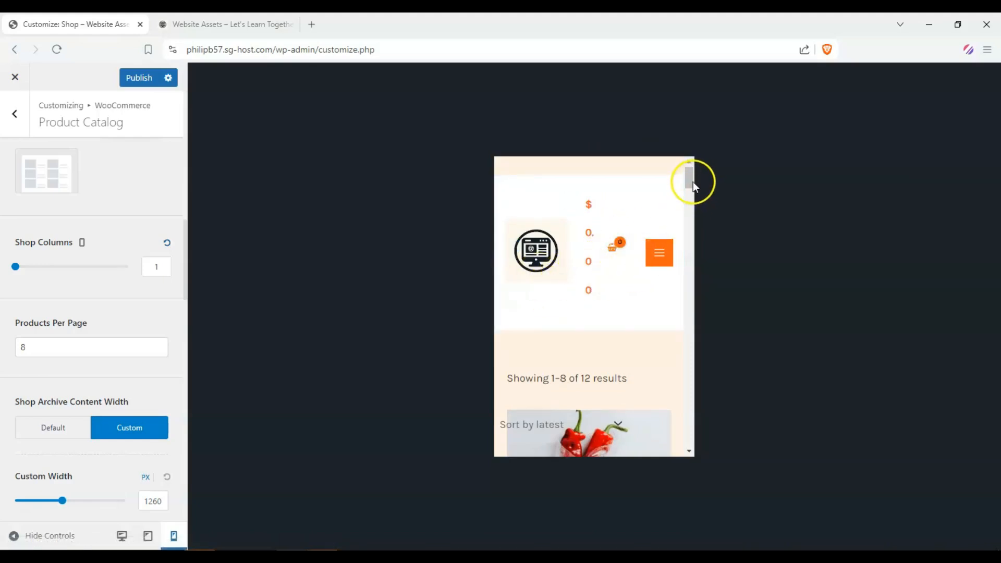
Step: Set the shop columns for mobile to 2
mouse_move(690, 180)
mouse_down()
mouse_move(690, 193)
mouse_move(691, 181)
mouse_up()
drag(690, 175, 691, 180)
click(157, 267)
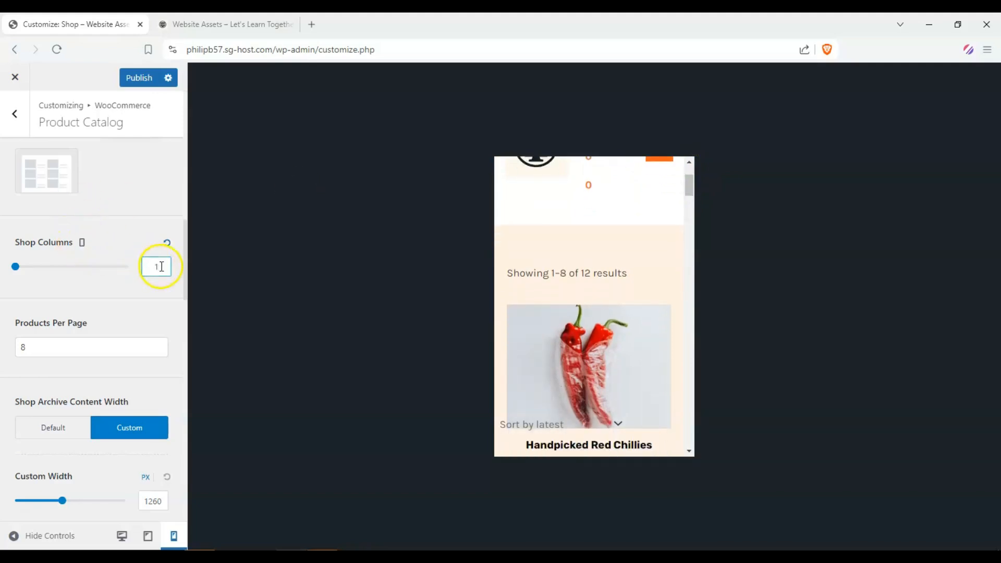
drag(15, 267, 58, 268)
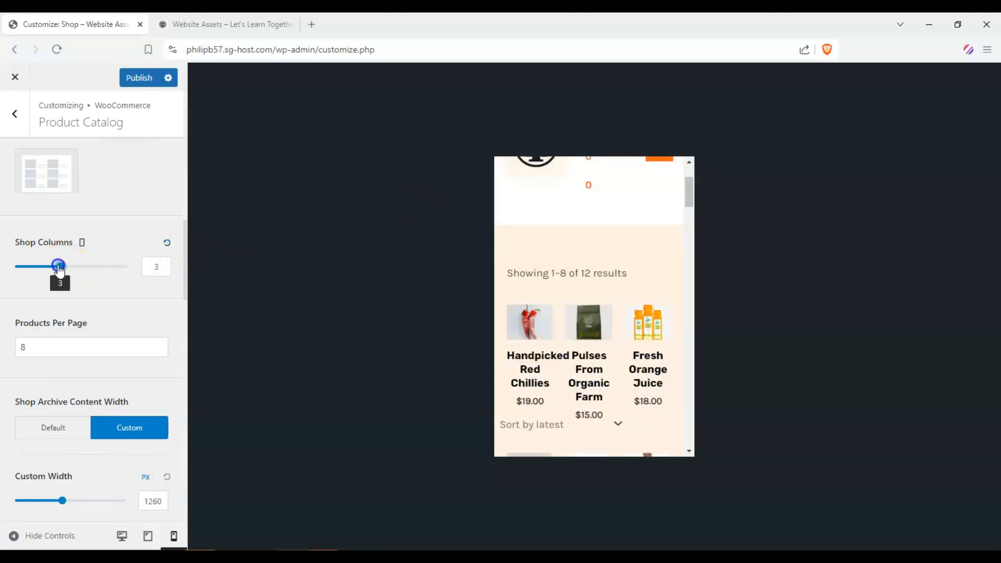
drag(58, 267, 39, 267)
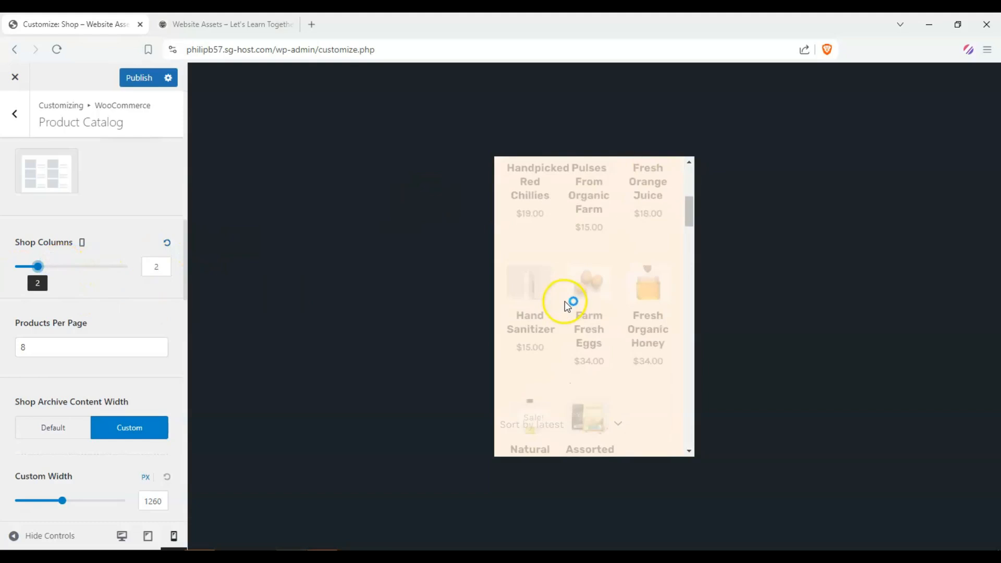
Step: Set the products per page to 6
scroll(108, 298, down, 1)
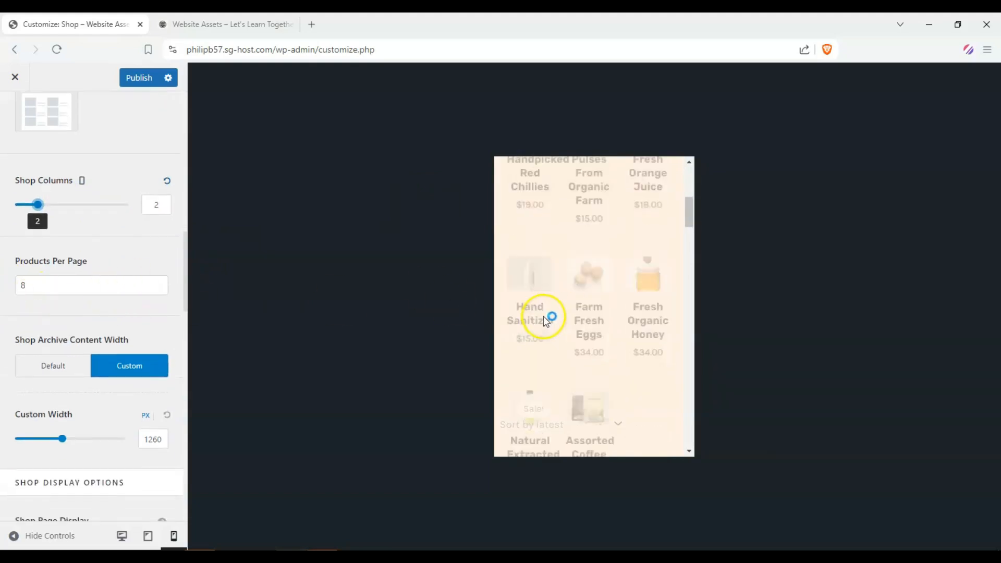
scroll(73, 303, down, 3)
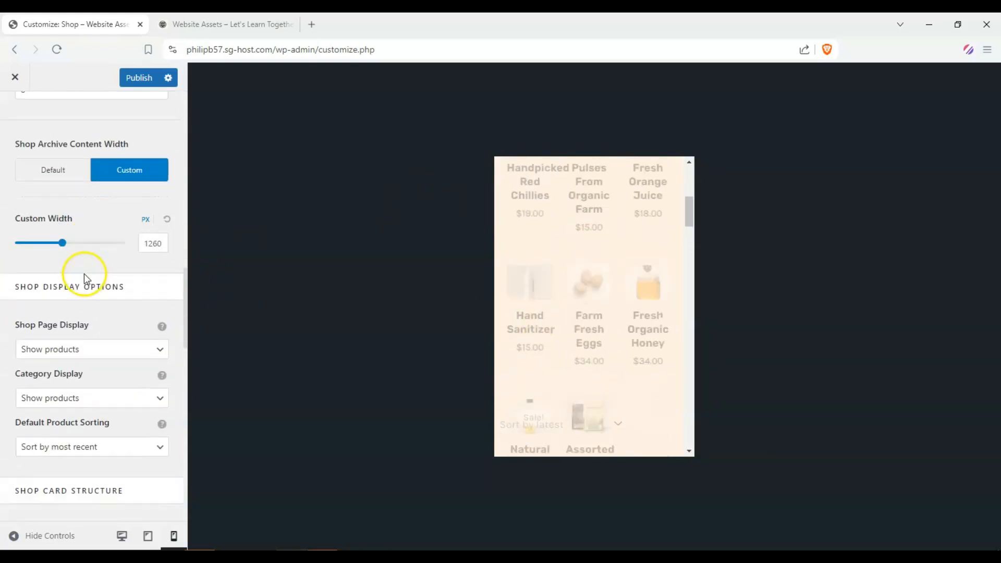
scroll(84, 273, down, 10)
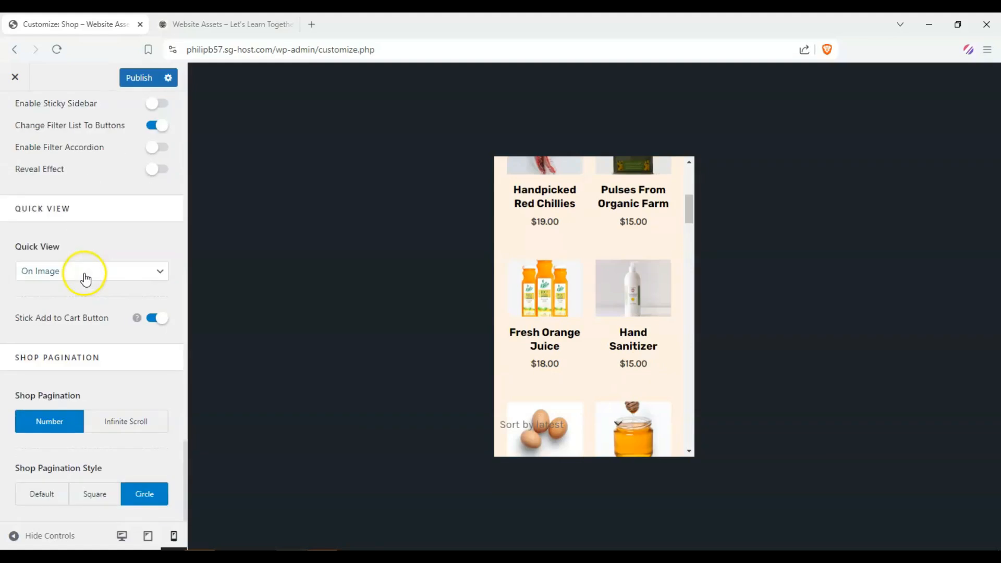
scroll(14, 286, up, 9)
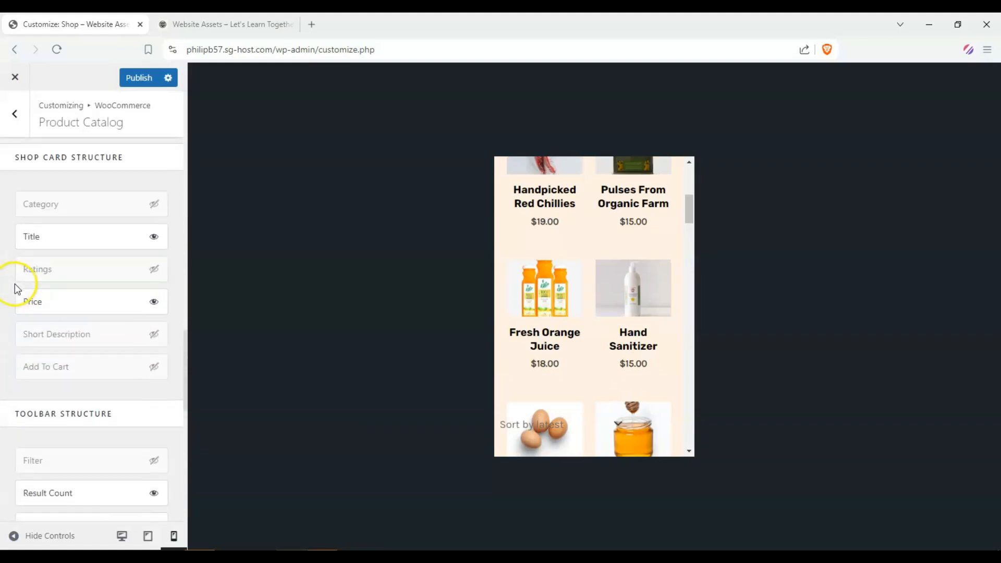
scroll(11, 287, up, 8)
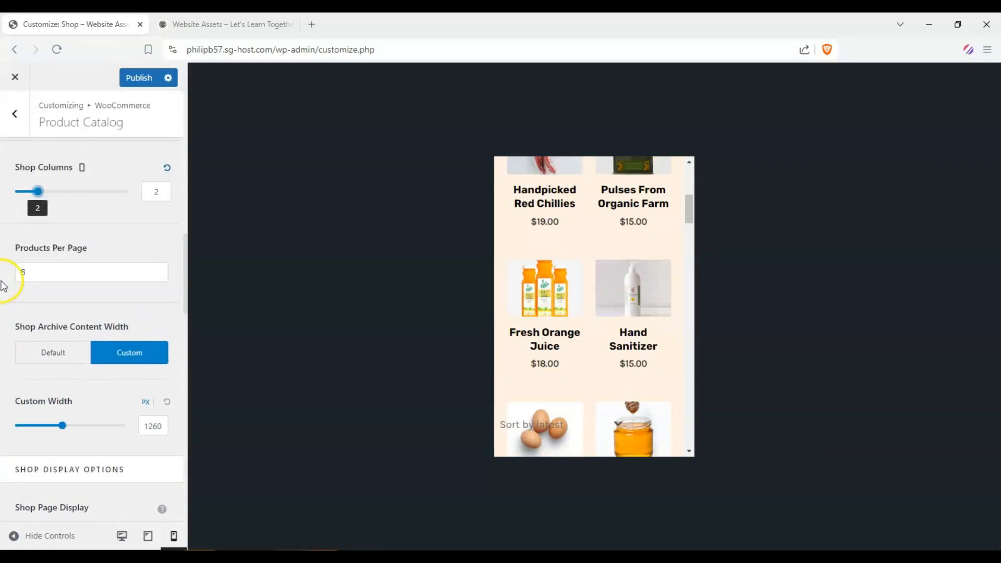
double_click(47, 272)
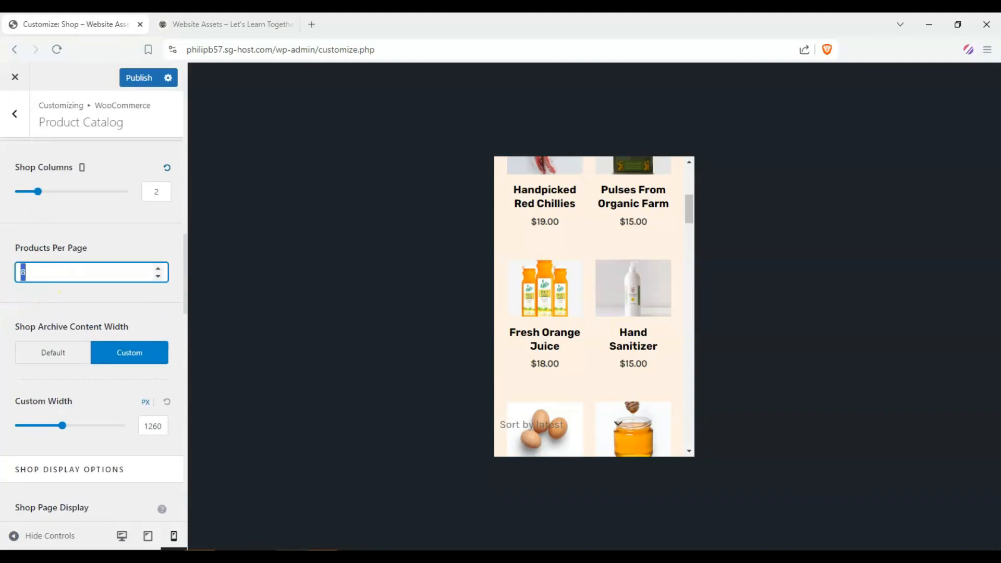
click(11, 275)
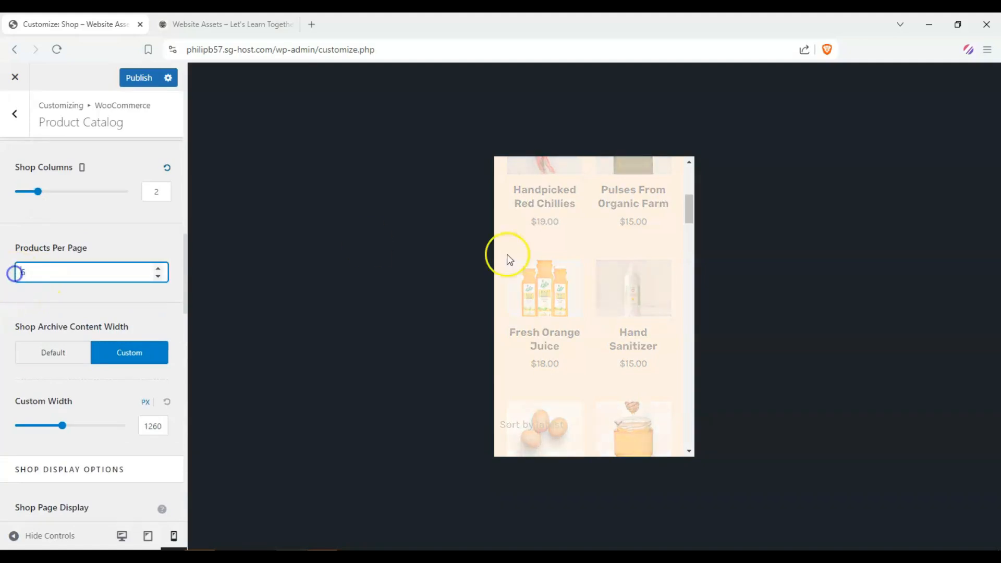
Step: In the Product Catalog design settings, set the shop card content padding to 5% on all sides
scroll(33, 237, up, 12)
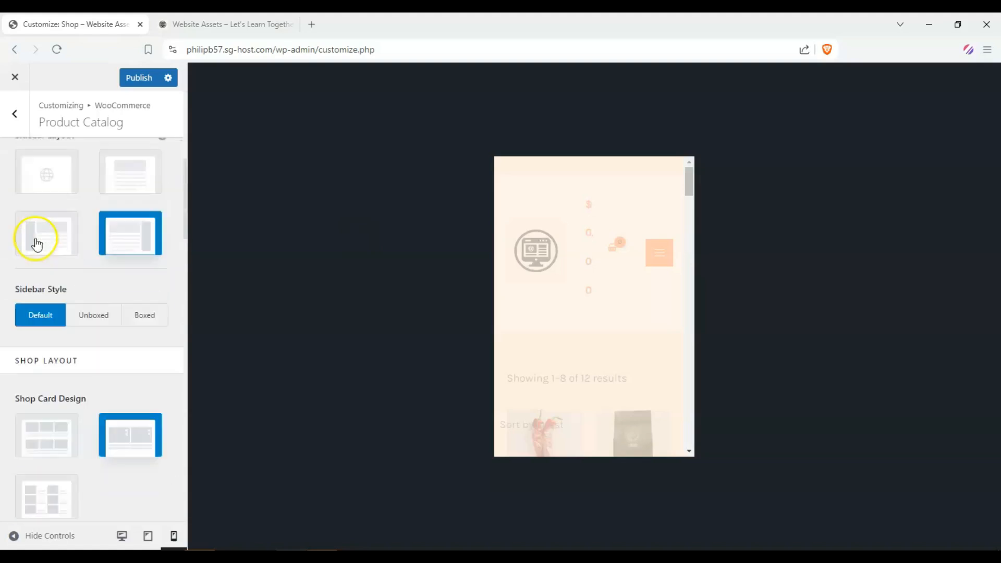
scroll(112, 208, down, 8)
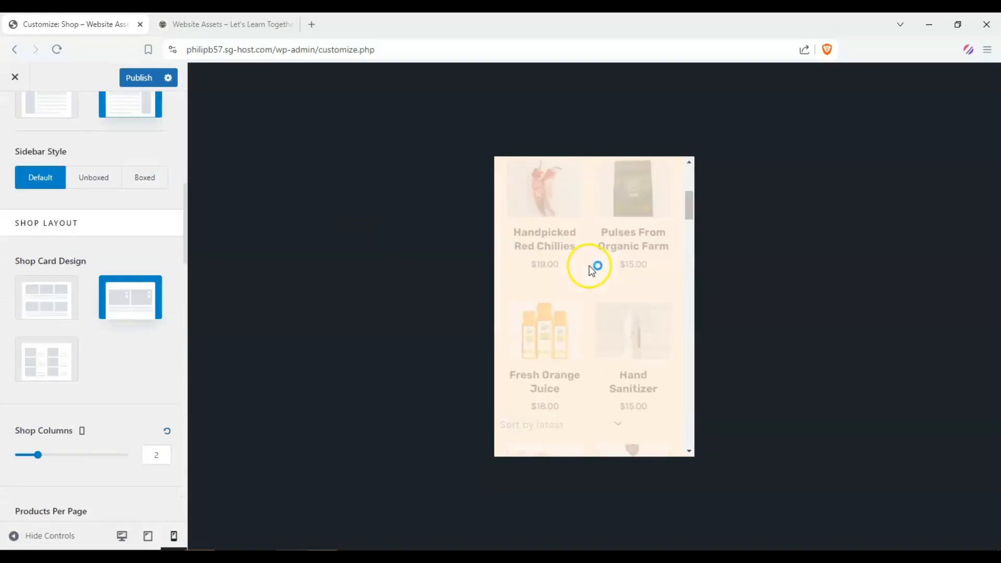
scroll(18, 264, up, 8)
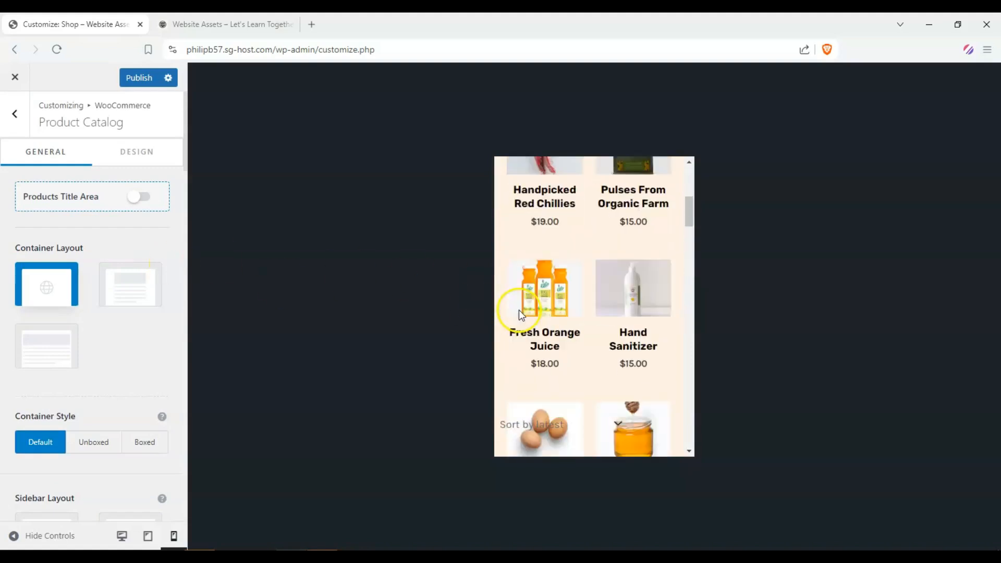
click(135, 159)
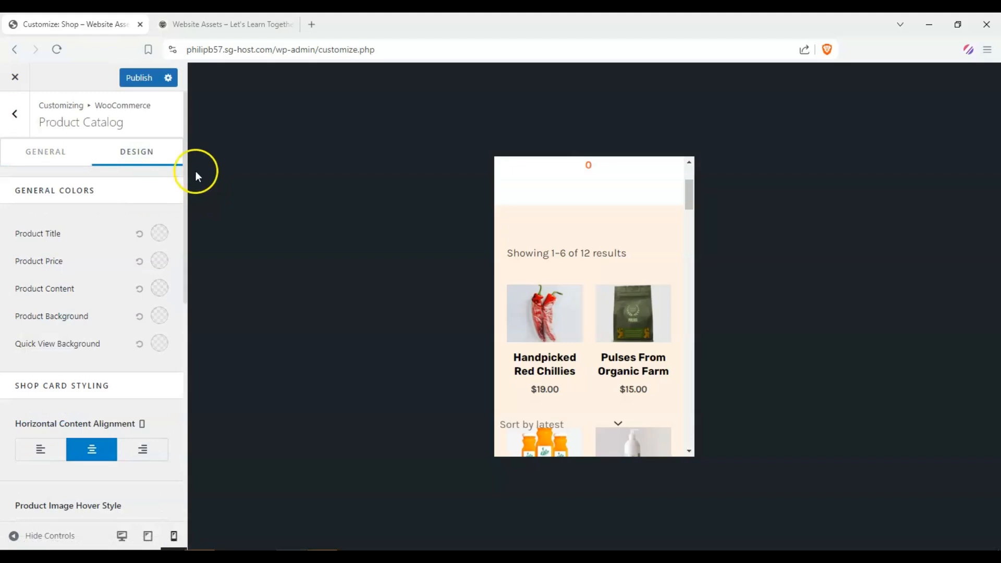
scroll(85, 259, down, 1)
scroll(105, 266, down, 3)
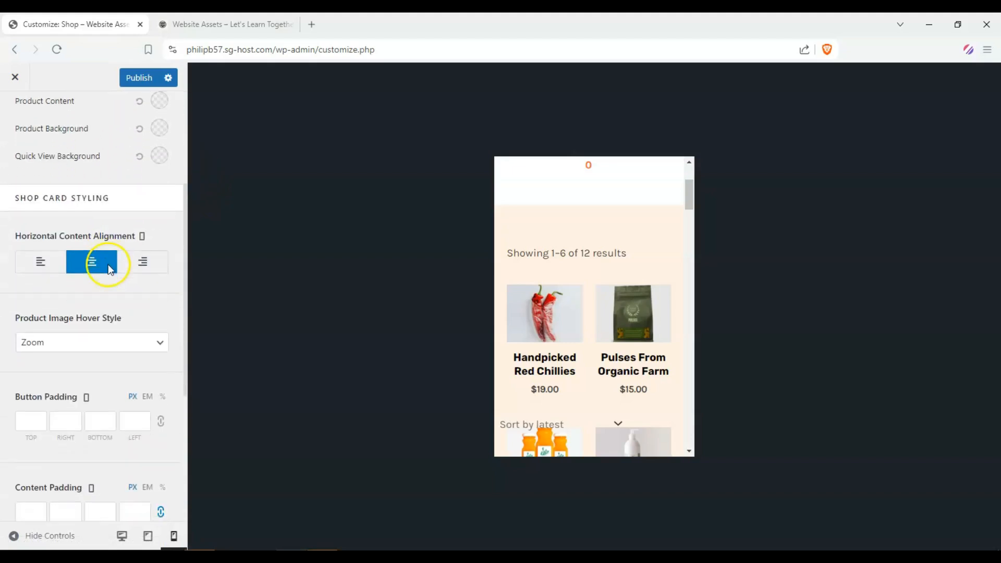
scroll(139, 284, down, 3)
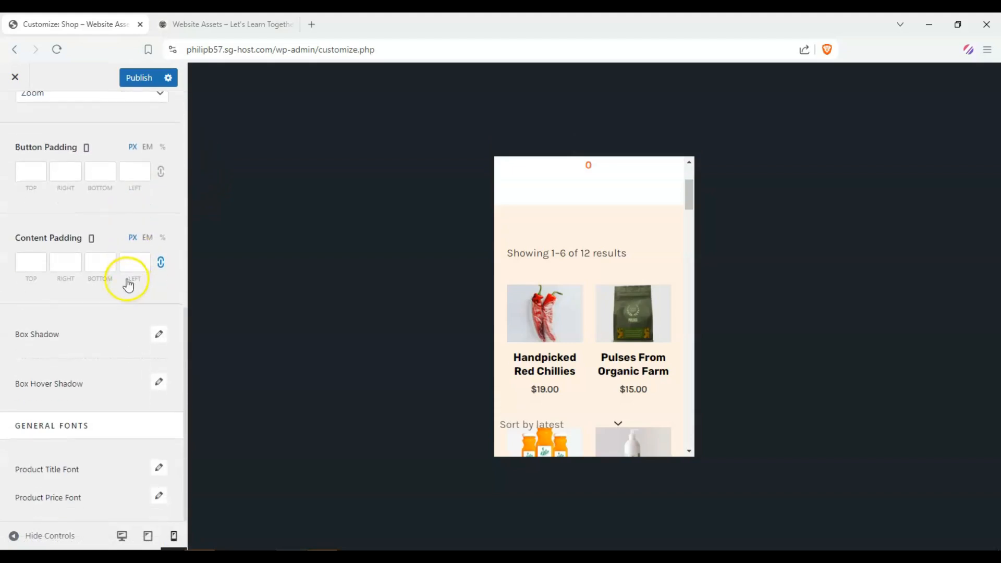
click(31, 264)
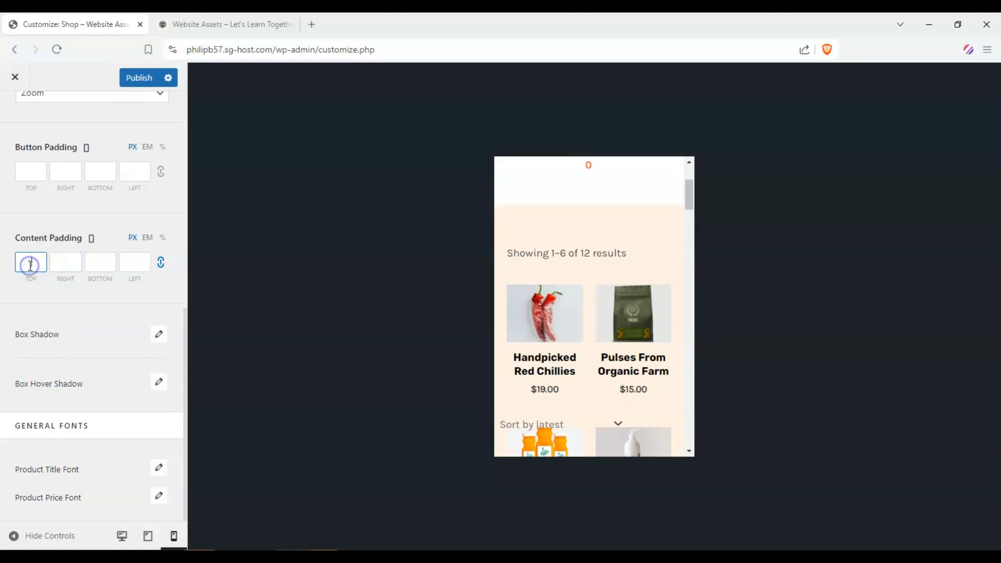
click(162, 240)
click(26, 260)
click(47, 259)
text(5)
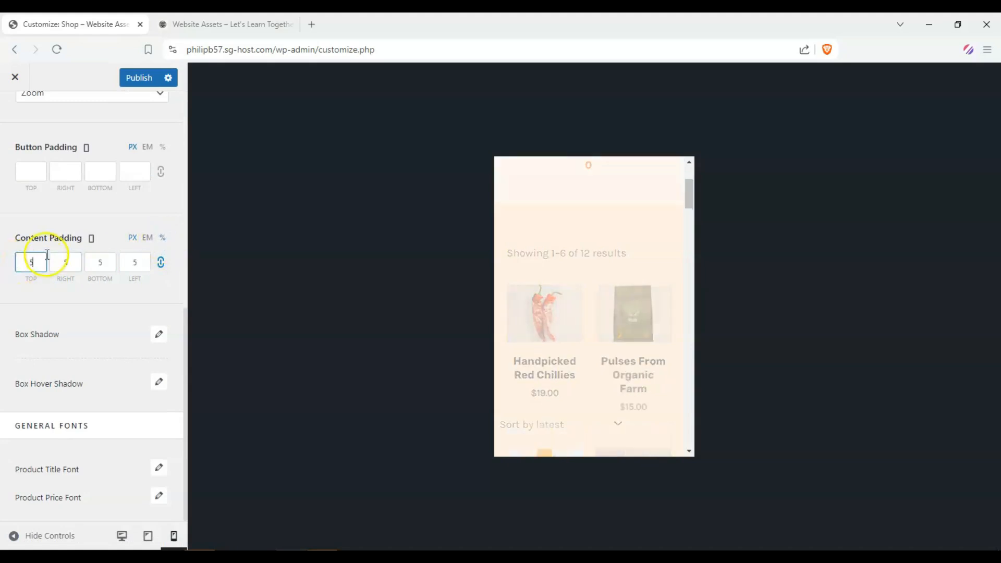
click(494, 333)
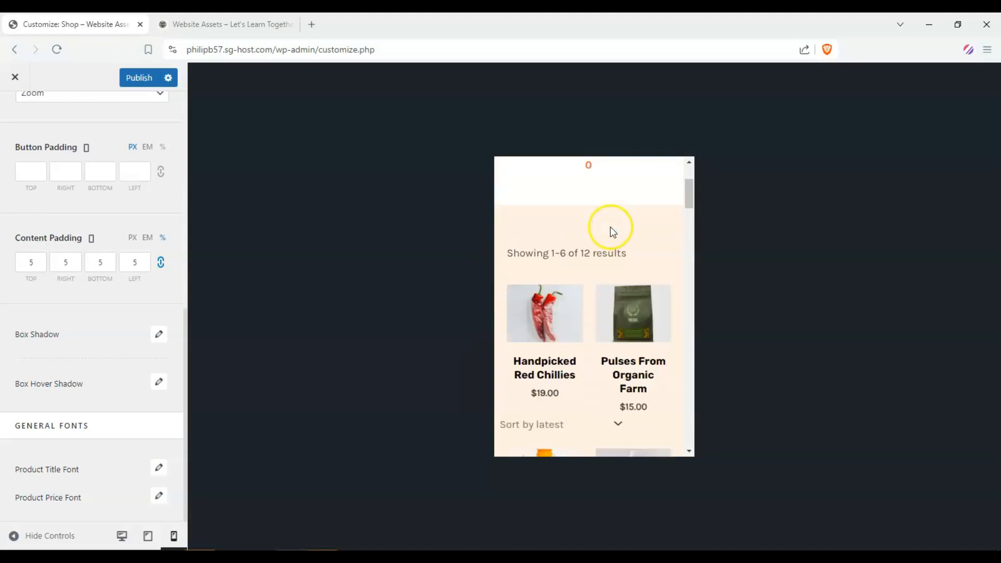
Step: Set the product image hover style to Zoom Fade
scroll(597, 237, down, 3)
scroll(597, 237, down, 3)
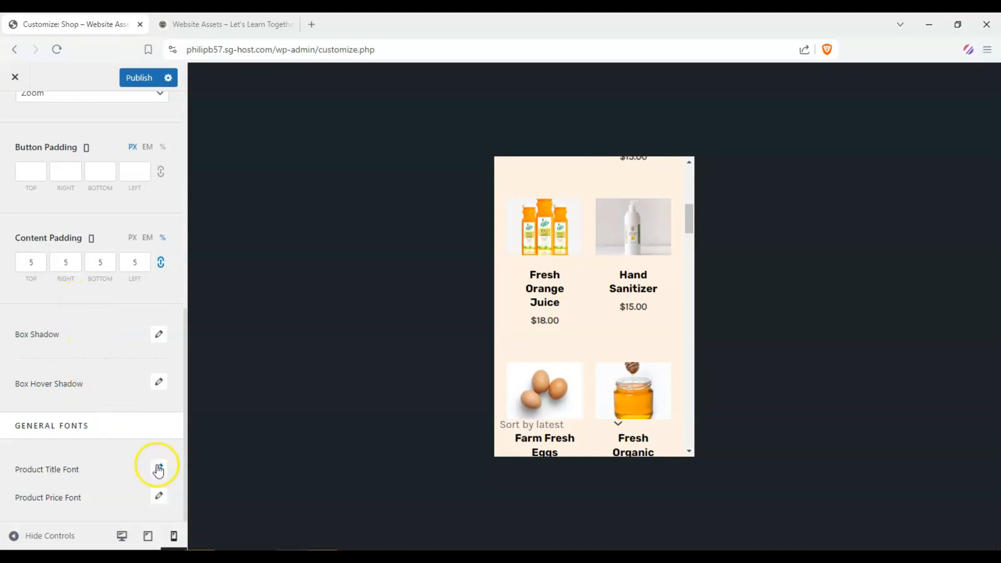
scroll(139, 420, up, 2)
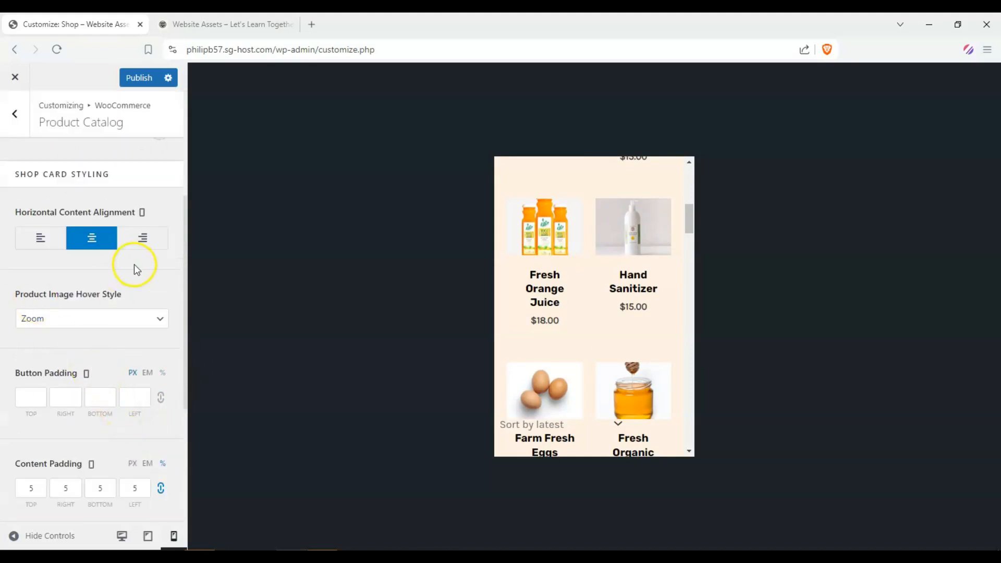
click(150, 319)
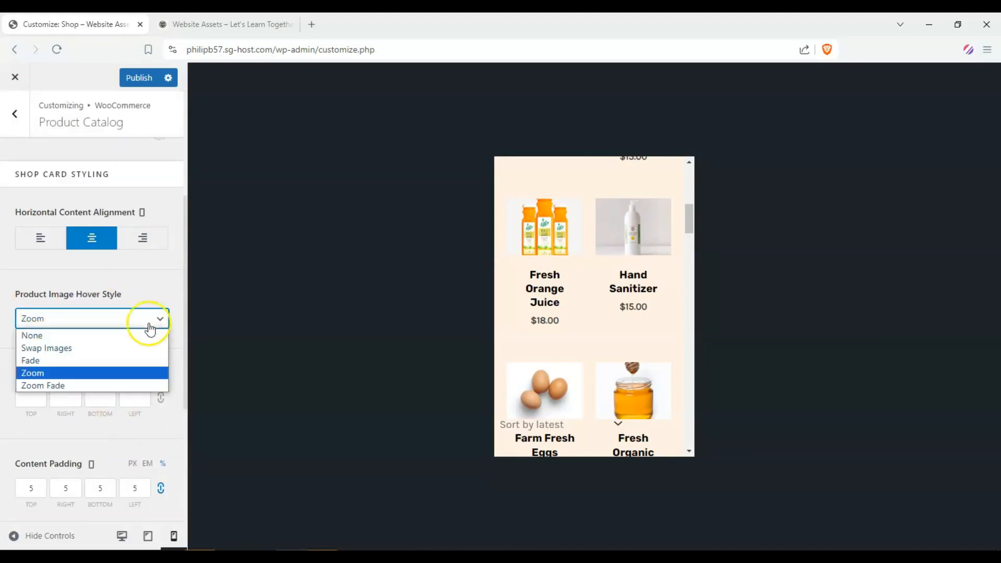
click(145, 385)
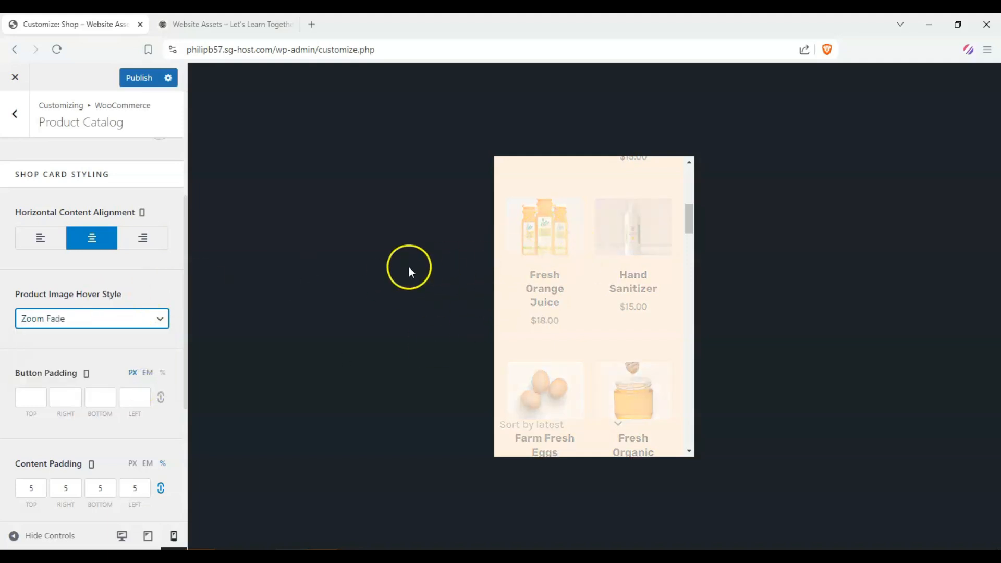
click(38, 286)
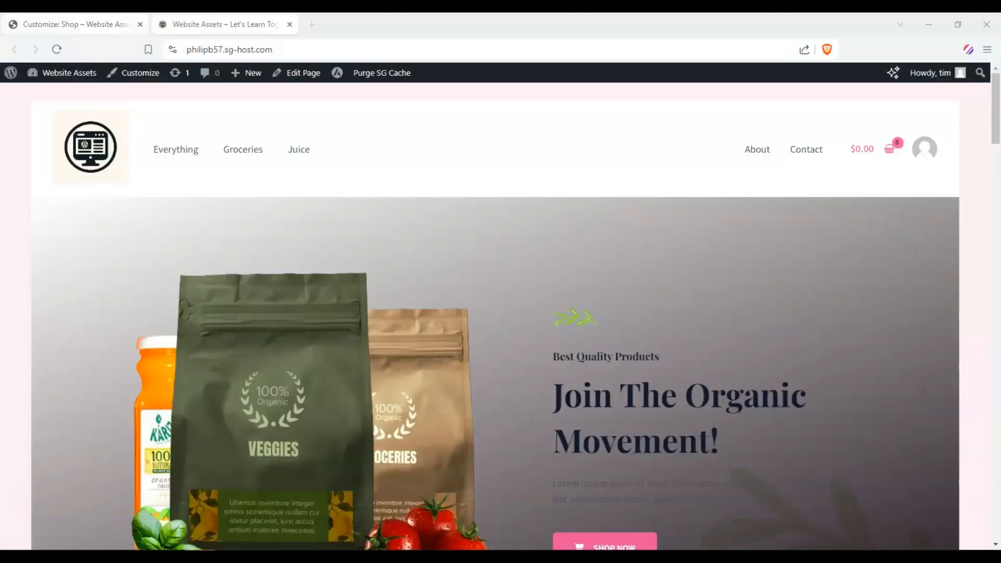
click(98, 24)
mouse_move(540, 250)
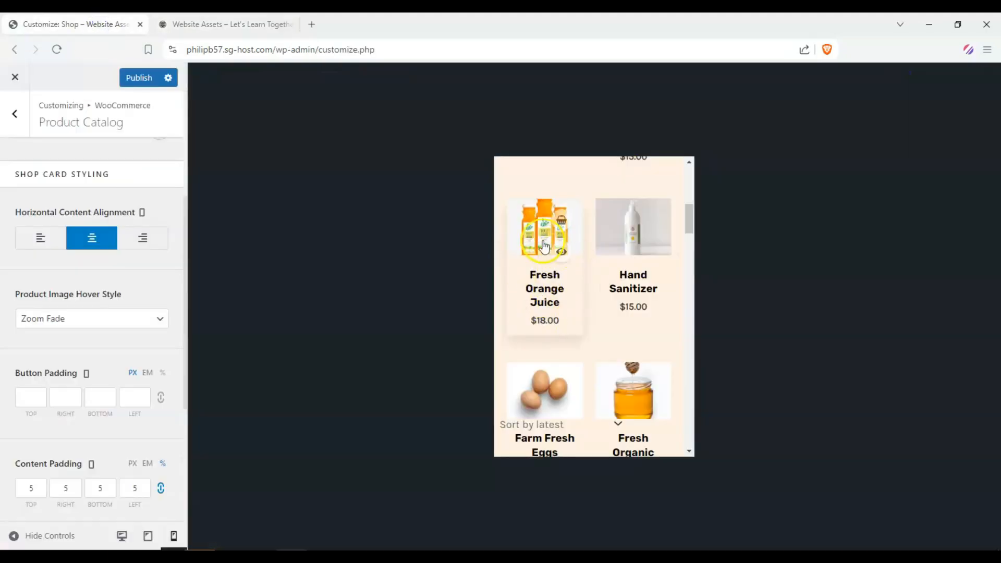
Step: Scroll through the shop preview and compare the desktop and mobile layouts
scroll(578, 280, down, 5)
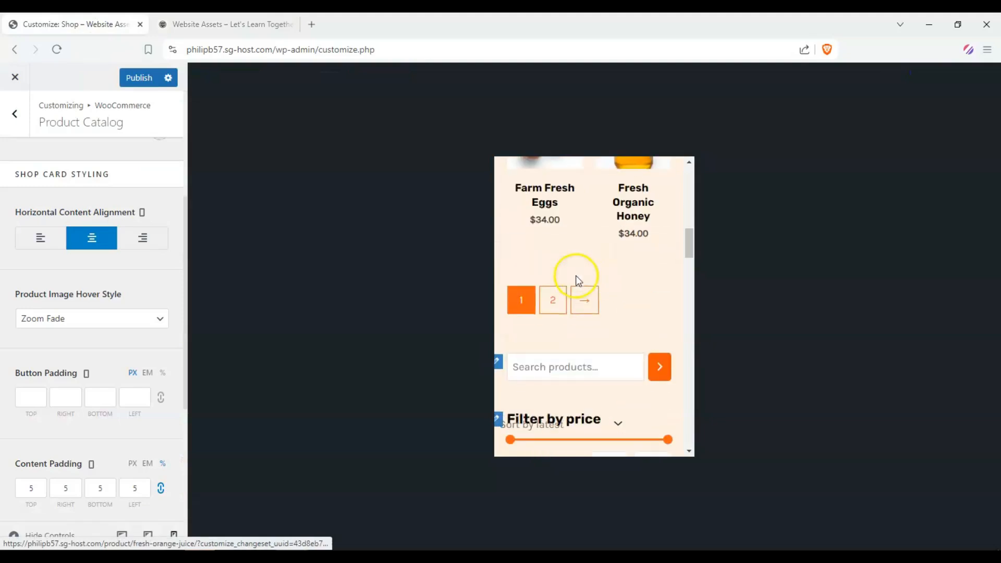
scroll(578, 280, down, 3)
scroll(534, 346, up, 10)
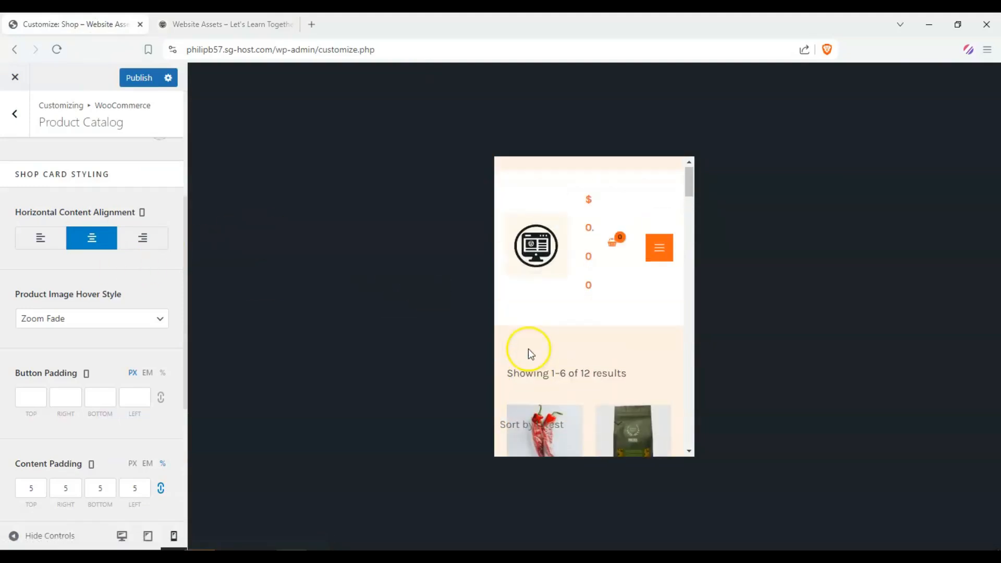
scroll(574, 313, down, 5)
scroll(568, 278, up, 1)
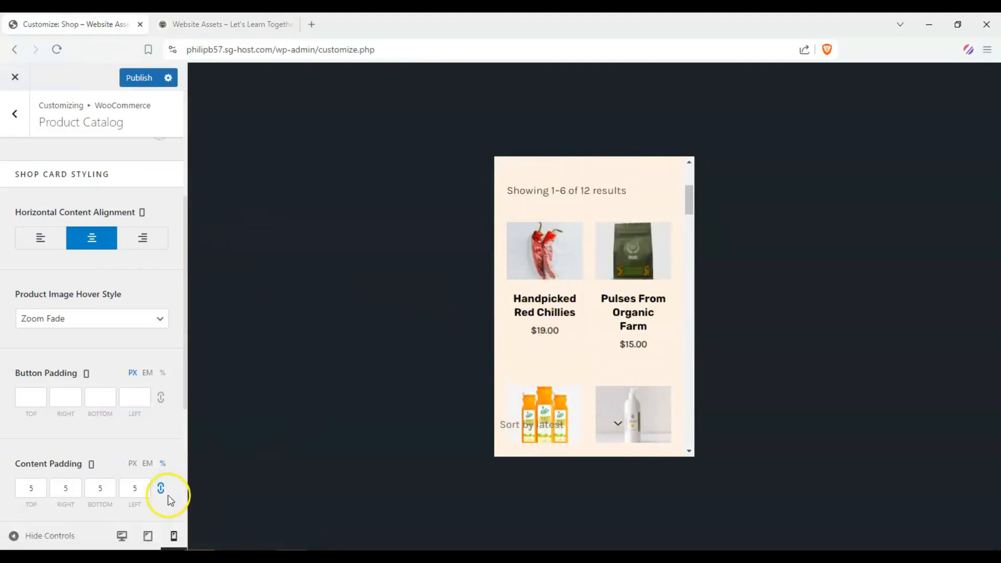
click(122, 536)
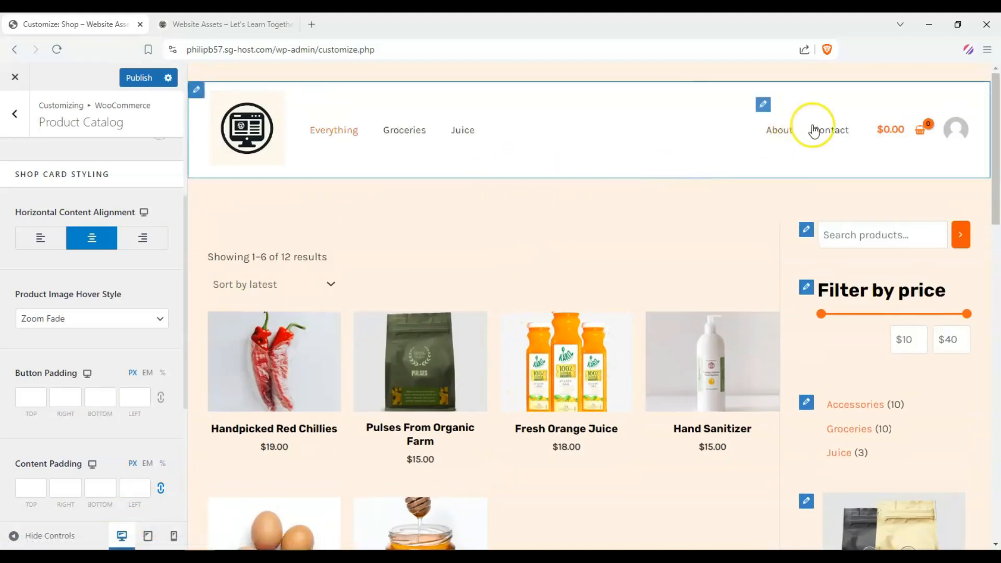
click(175, 536)
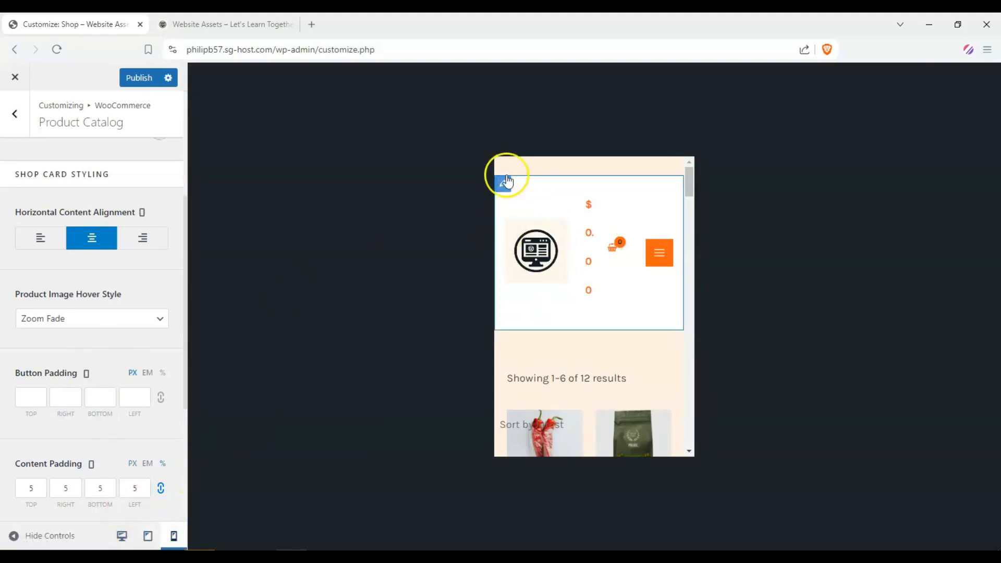
Step: Open the primary header settings from the mobile preview and set its margin to 5% on all sides
click(507, 182)
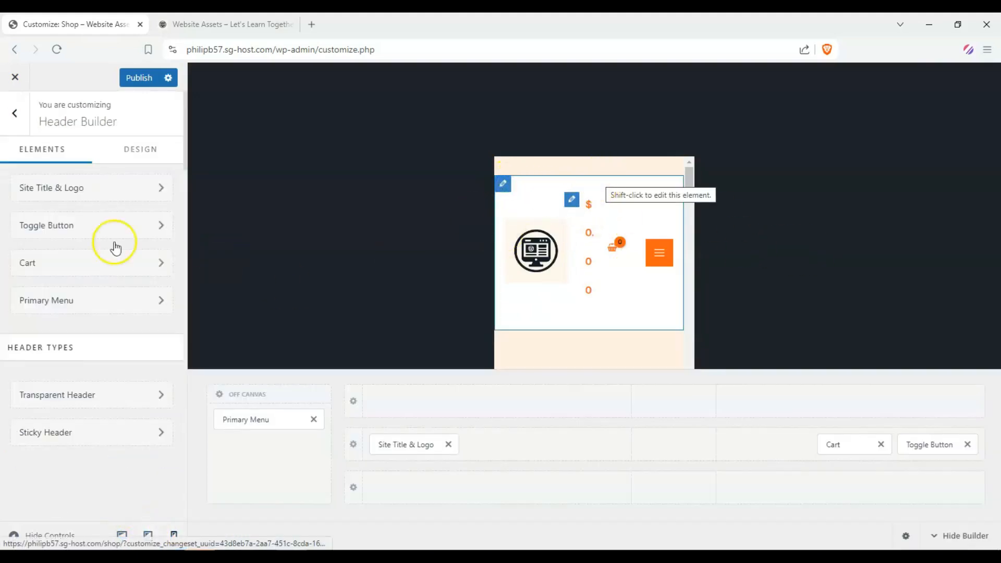
click(126, 157)
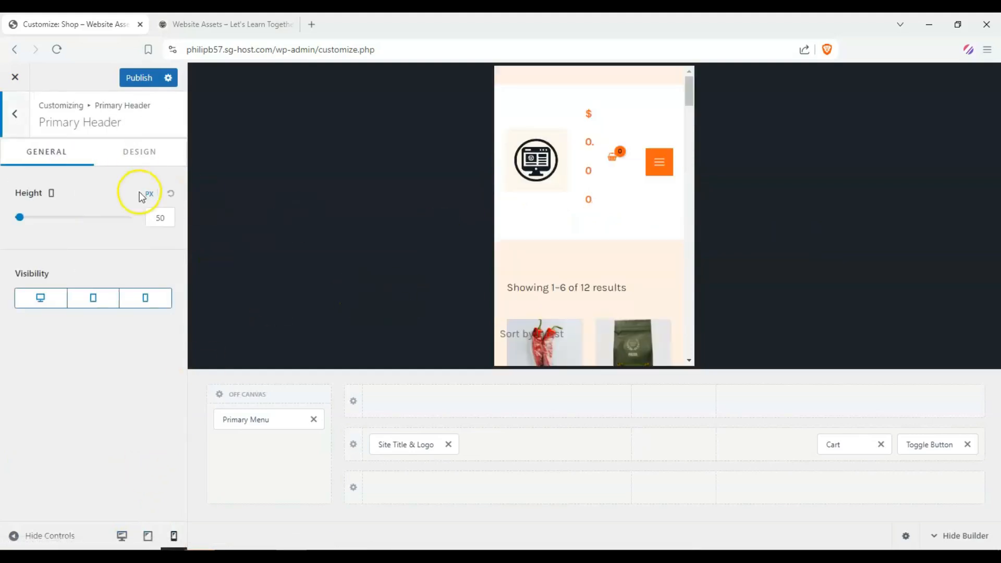
click(135, 156)
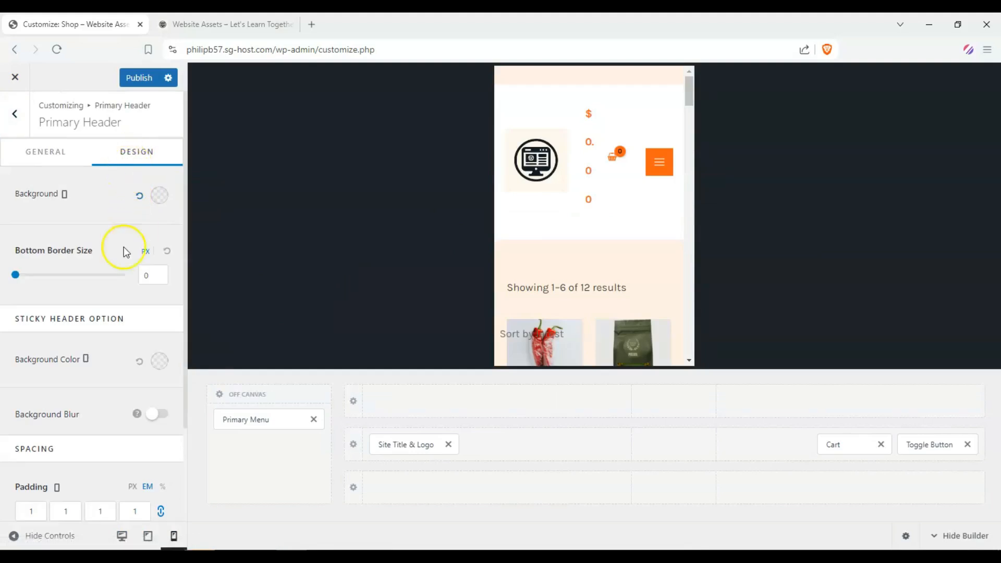
scroll(142, 371, down, 2)
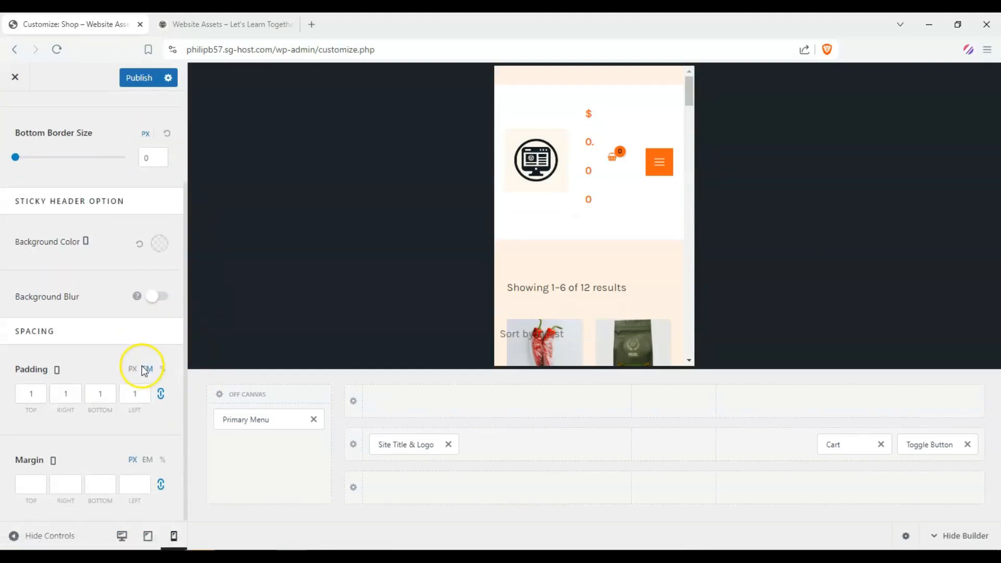
click(36, 484)
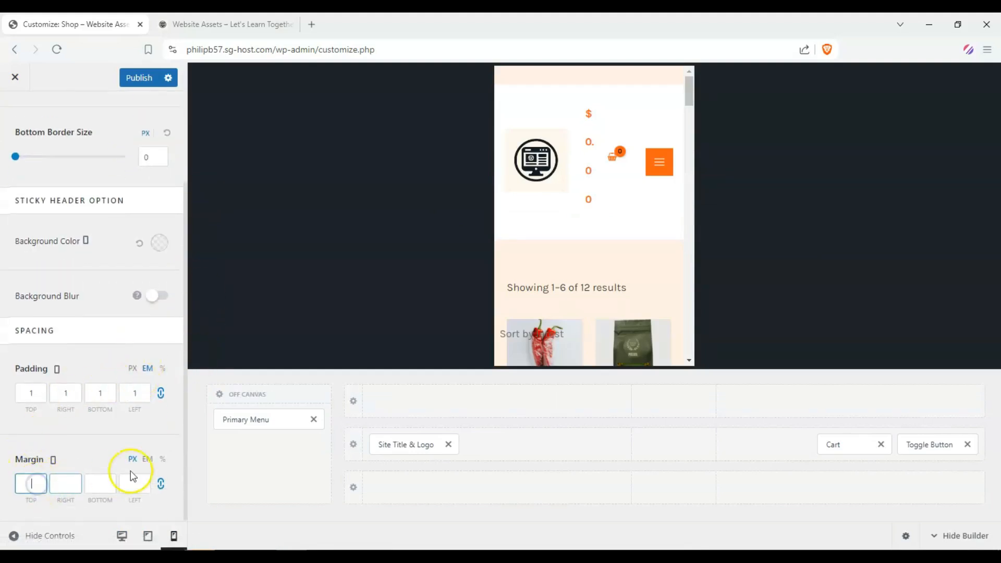
click(162, 459)
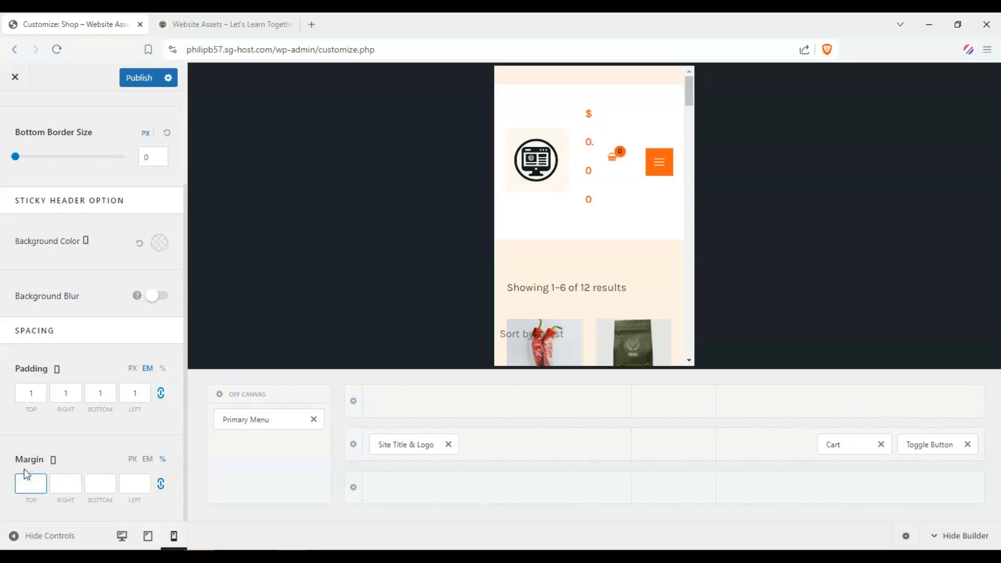
text(15)
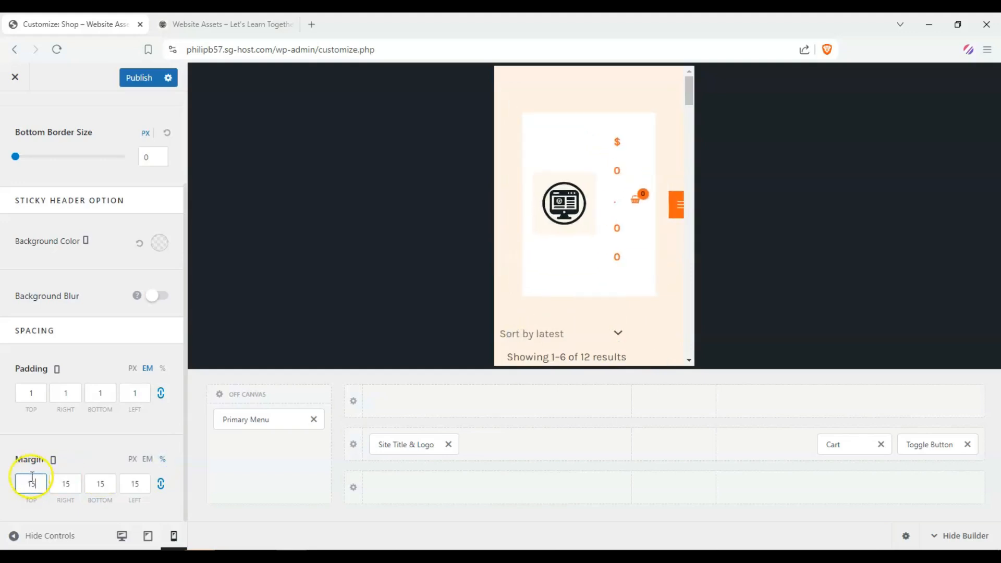
key(ctrl+a)
text(54)
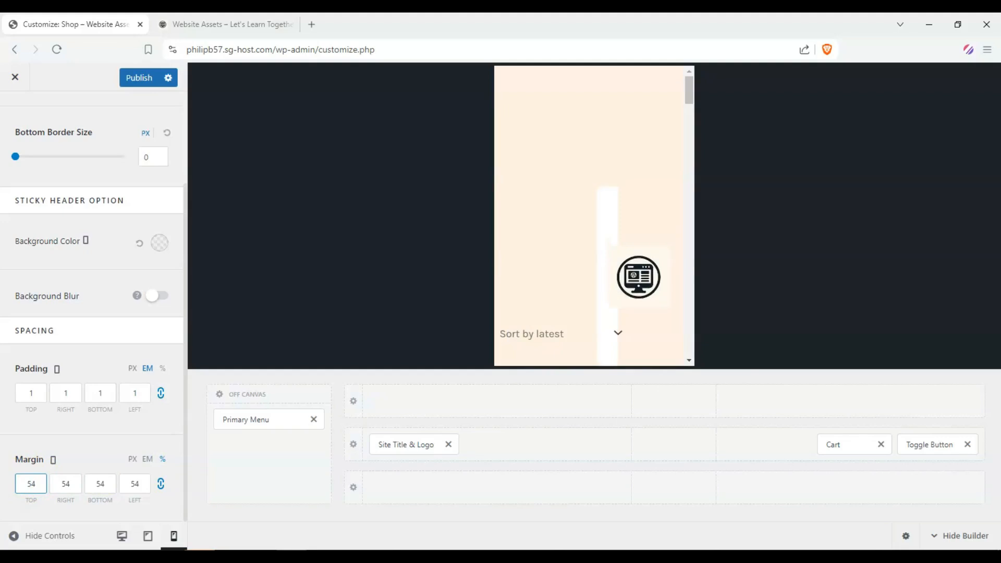
key(BackSpace)
key(BackSpace)
text(5)
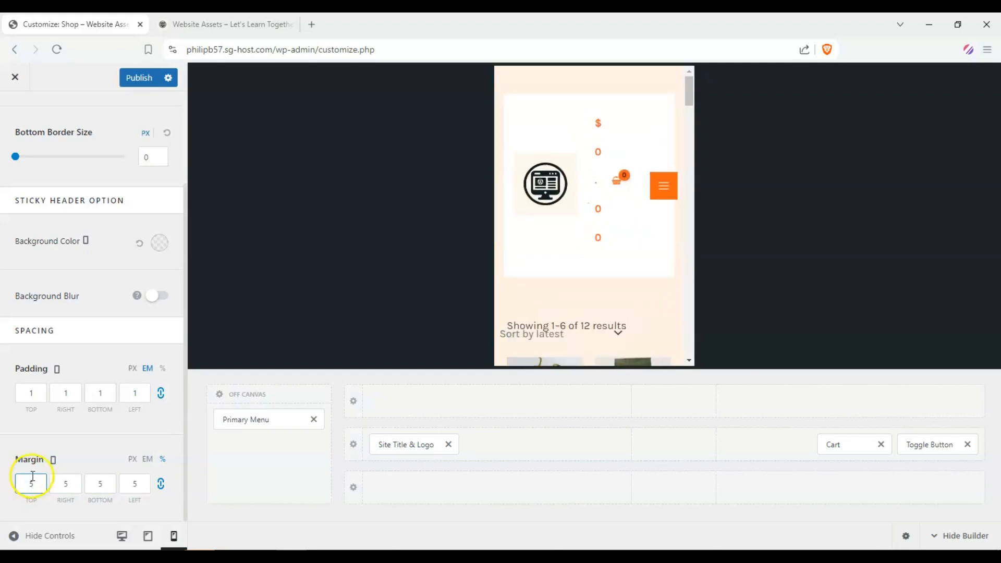
Step: Set the mobile logo width to 55 px in the Site Title & Logo settings
scroll(105, 447, up, 3)
click(70, 161)
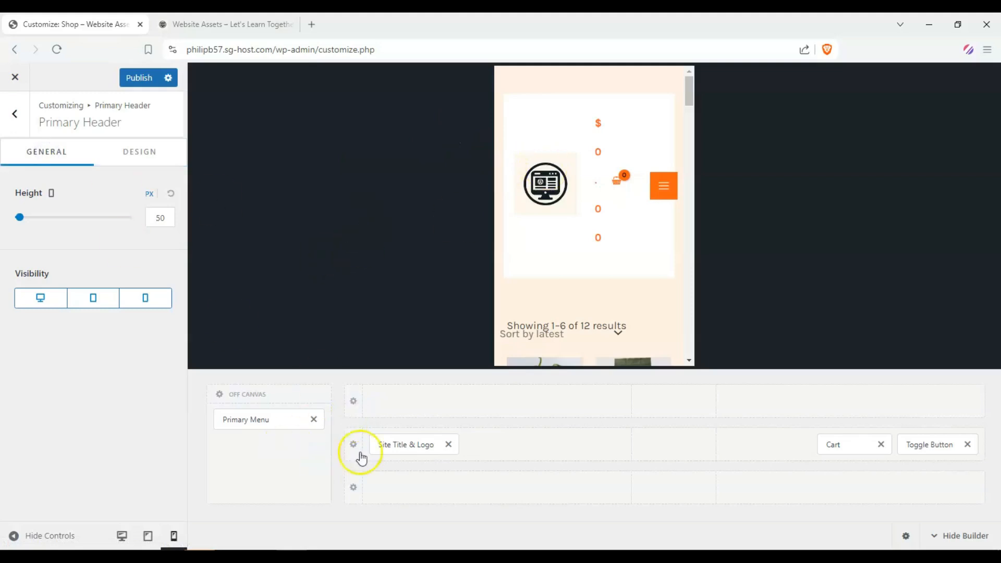
click(395, 447)
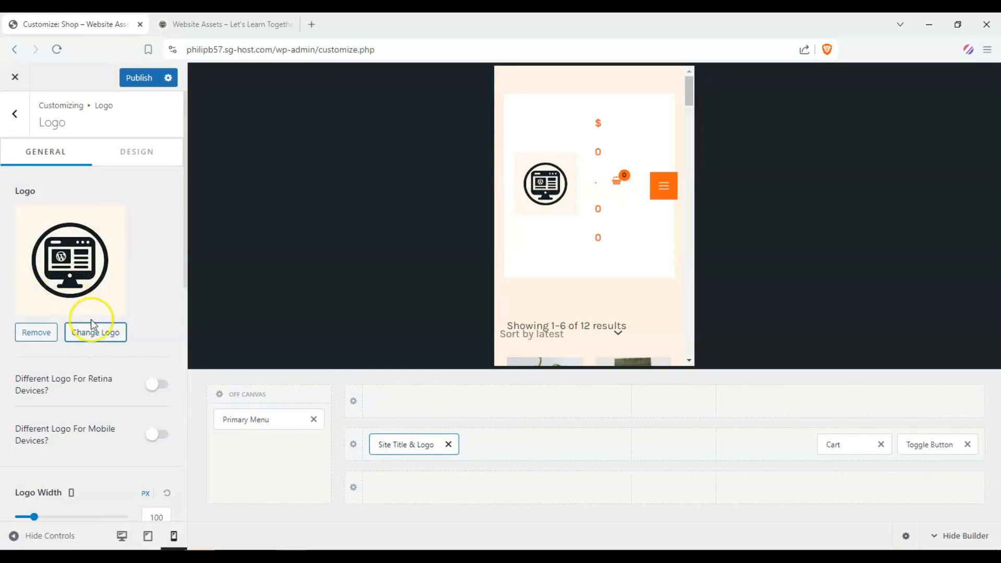
scroll(172, 331, down, 10)
scroll(67, 329, up, 5)
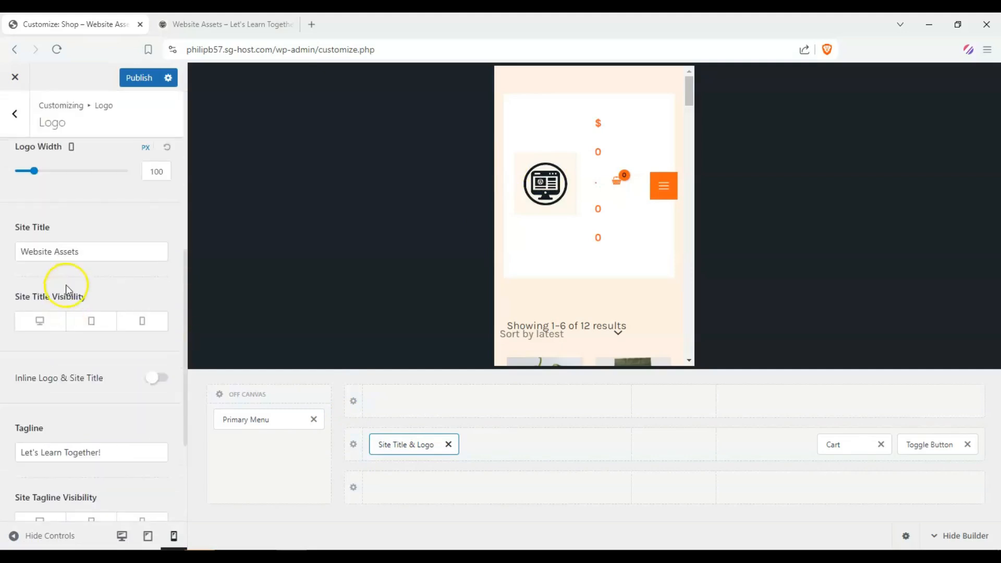
drag(30, 236, 30, 239)
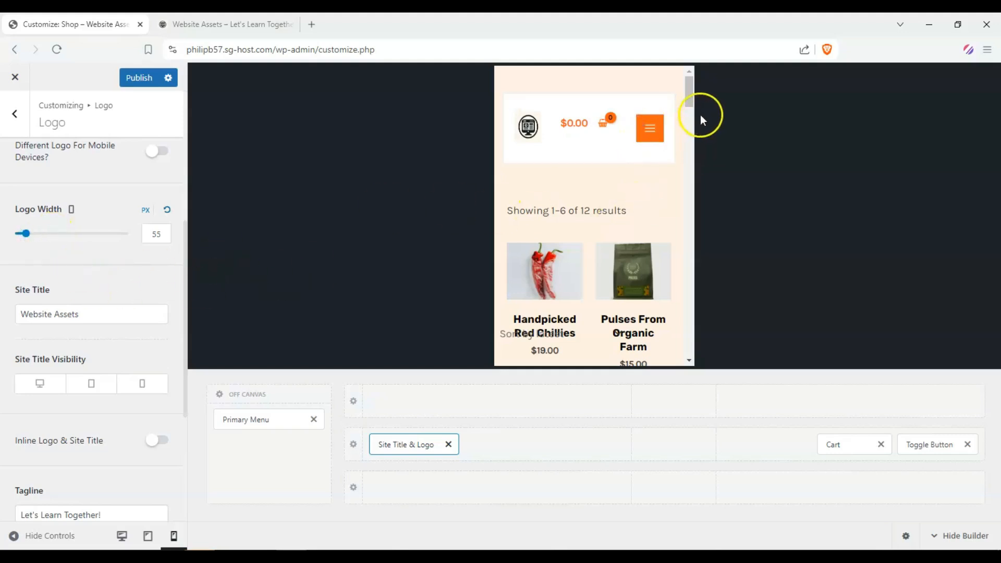
drag(689, 99, 639, 80)
scroll(604, 184, down, 3)
scroll(603, 177, up, 2)
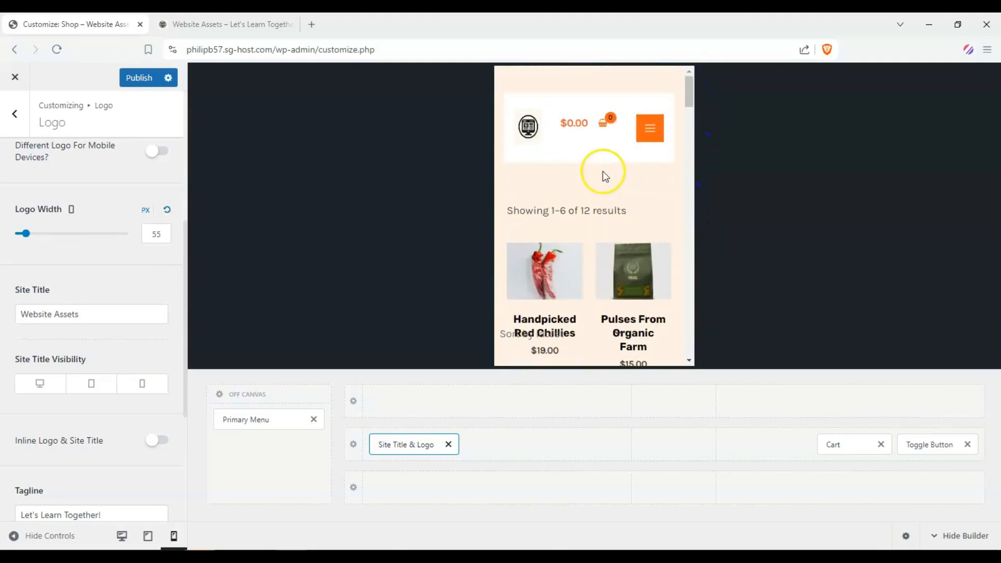
Step: Switch to the desktop preview and review the shop page and home page layouts
click(15, 113)
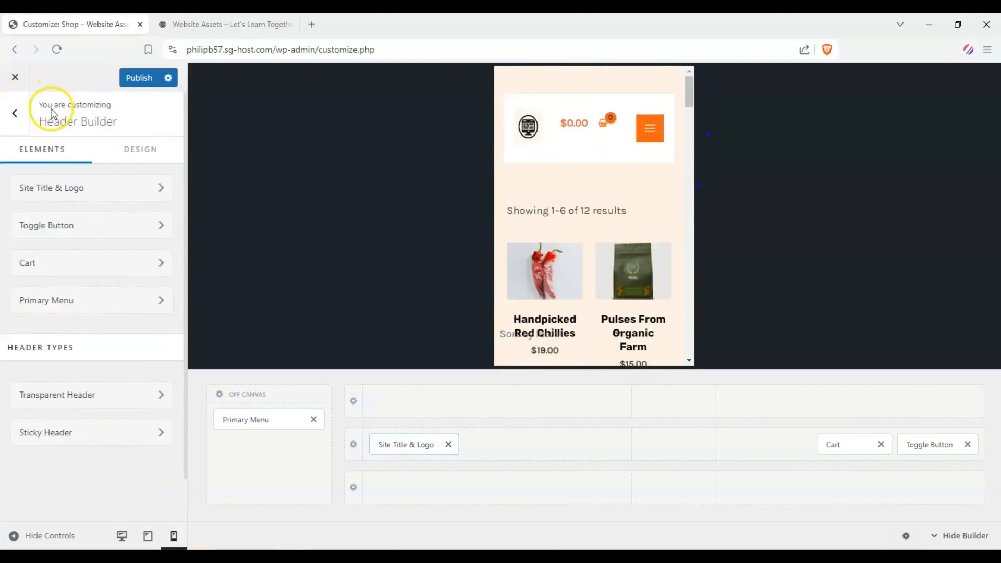
click(15, 113)
click(121, 536)
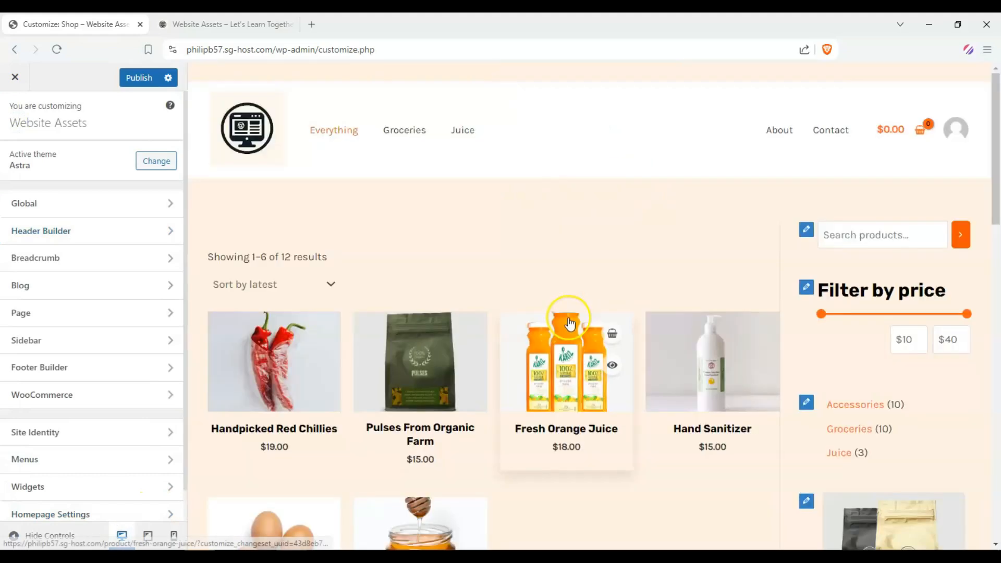
scroll(458, 273, down, 2)
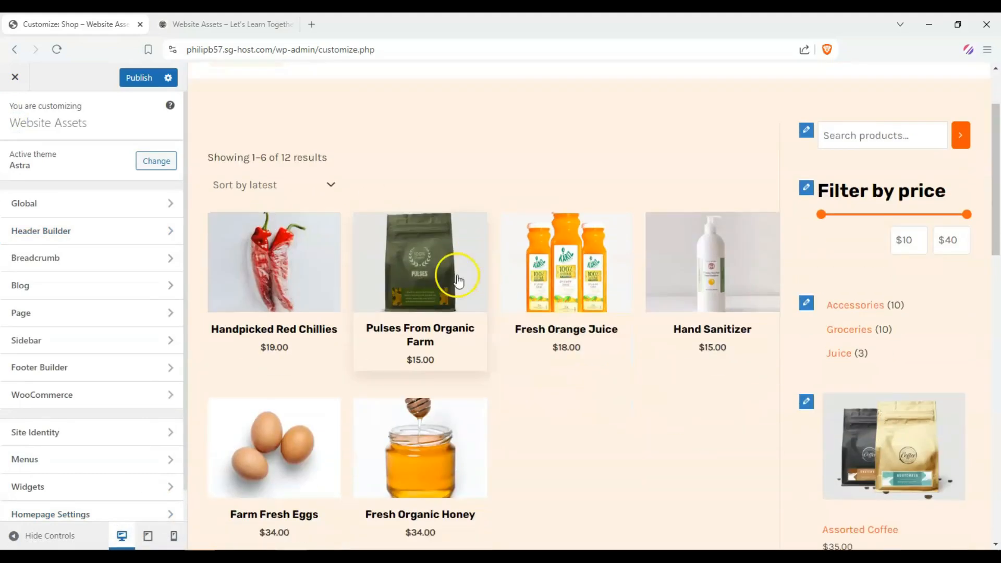
scroll(402, 268, up, 2)
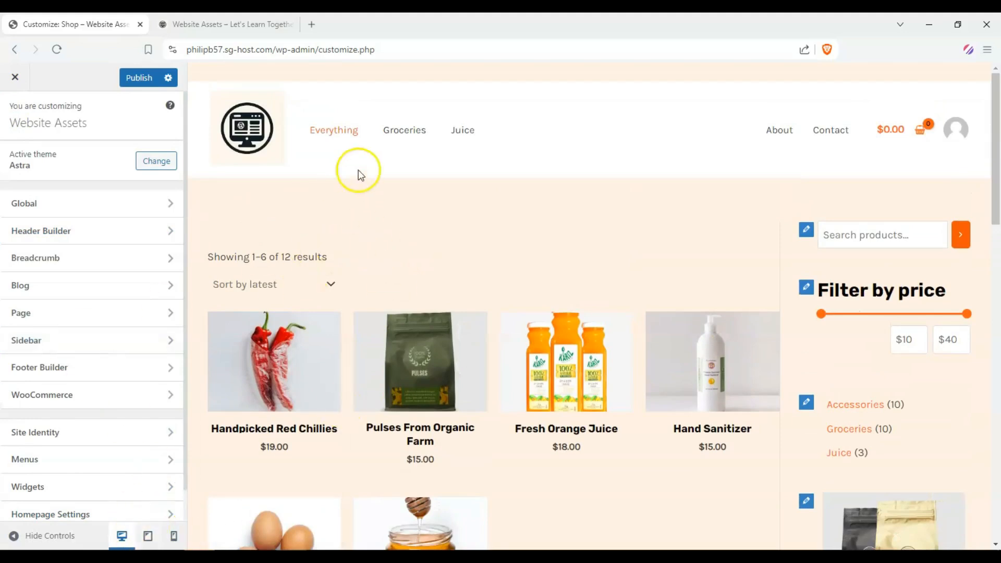
scroll(738, 235, down, 2)
scroll(713, 215, up, 2)
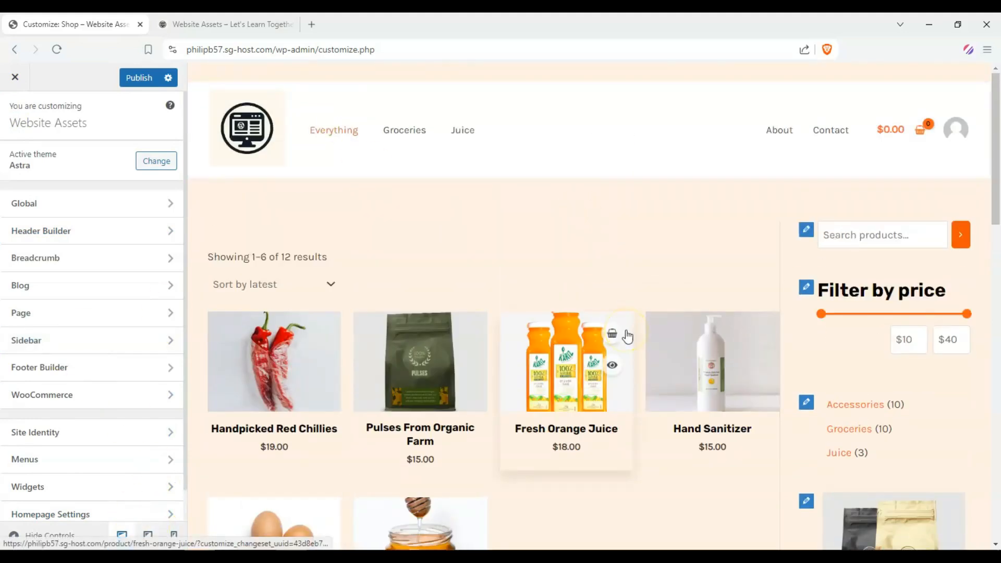
click(281, 137)
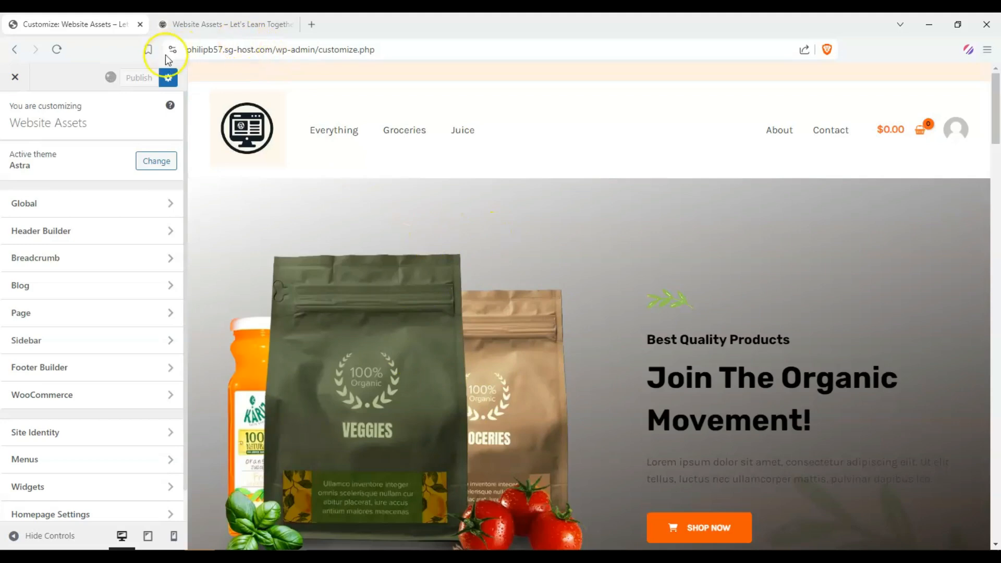
Step: Reload the live site's home page and compare it with the Customizer preview
click(207, 25)
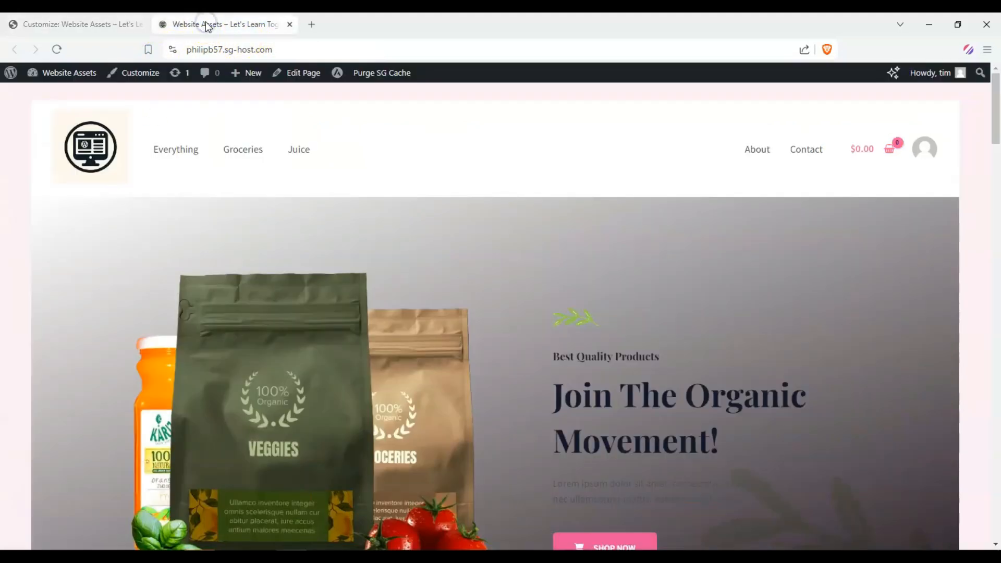
click(94, 22)
click(225, 28)
scroll(441, 194, down, 3)
scroll(380, 219, up, 2)
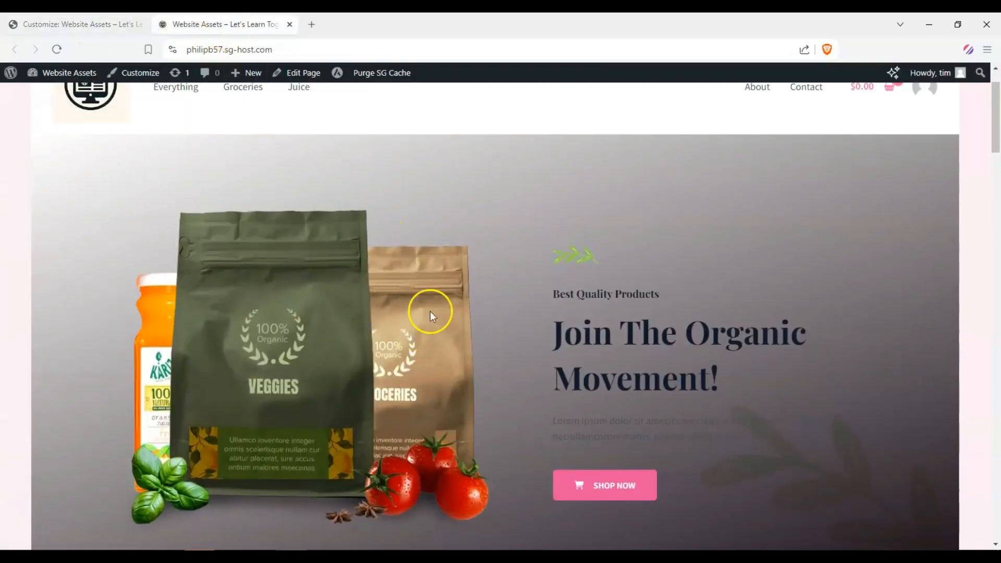
drag(580, 333, 704, 342)
click(686, 340)
scroll(651, 332, up, 1)
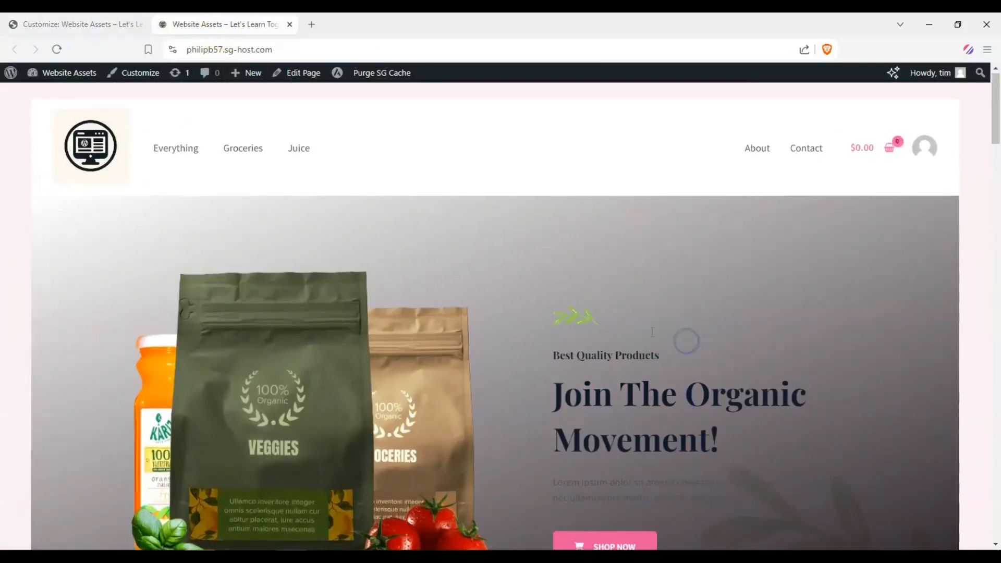
scroll(588, 290, down, 20)
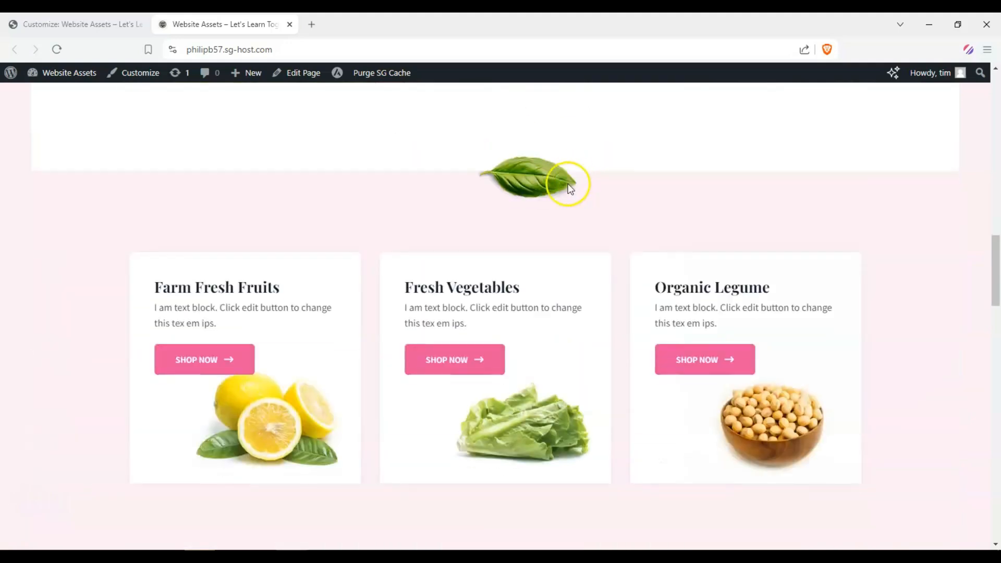
scroll(571, 189, down, 3)
scroll(584, 211, up, 15)
click(71, 24)
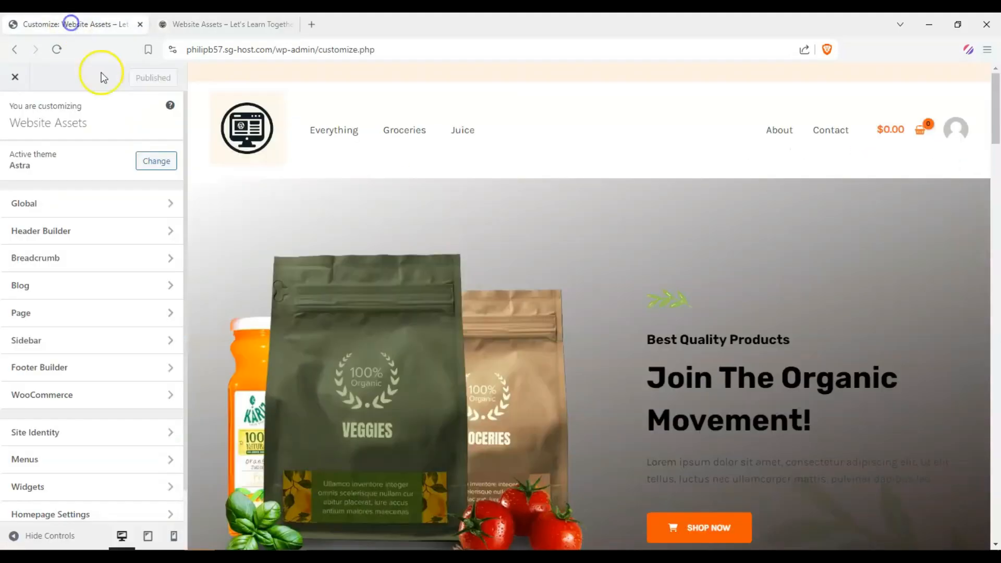
click(230, 24)
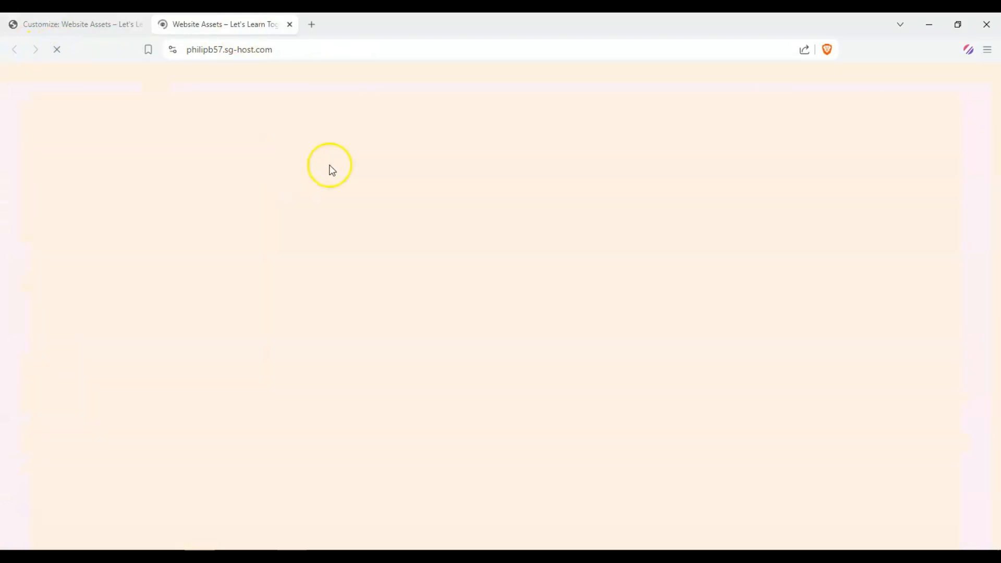
scroll(631, 308, down, 5)
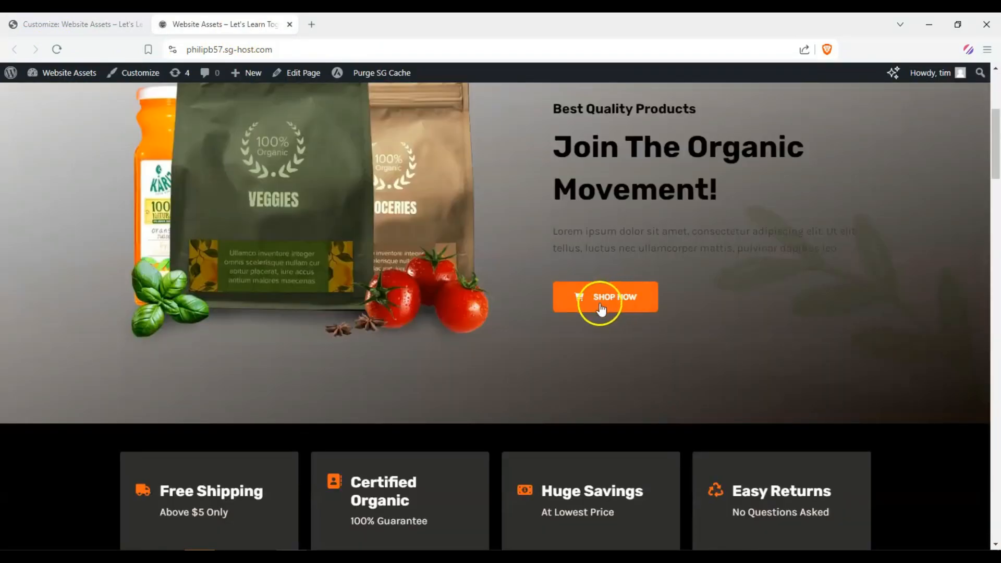
scroll(575, 316, up, 3)
scroll(575, 316, down, 5)
scroll(177, 272, up, 7)
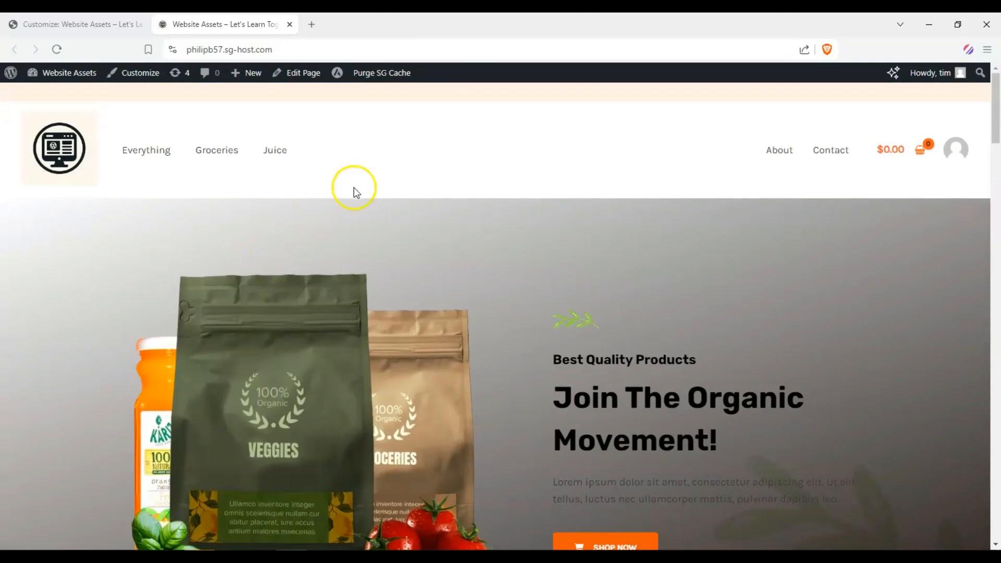
scroll(354, 187, down, 2)
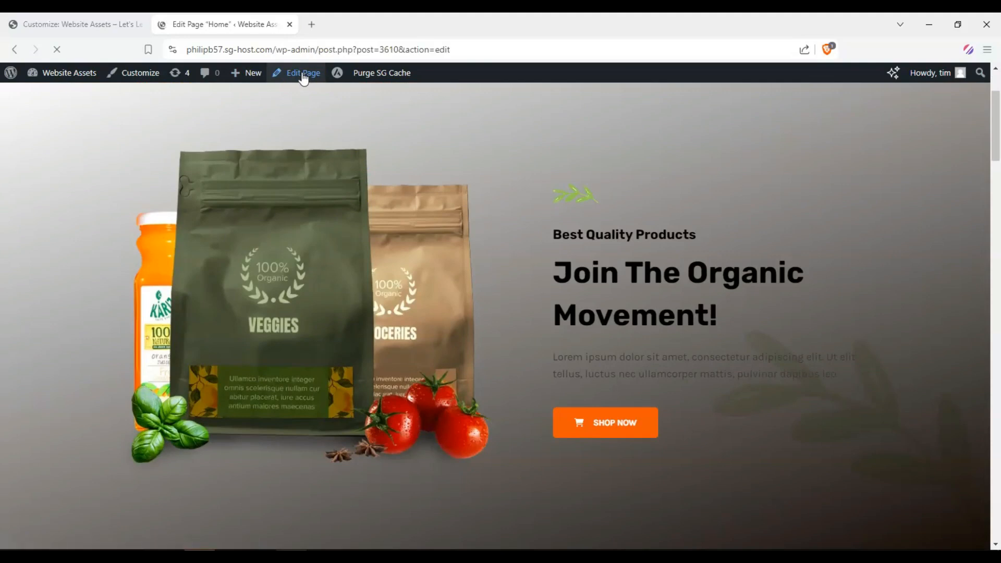
Step: Compare the home page in the block editor with the Customizer preview
scroll(269, 243, down, 3)
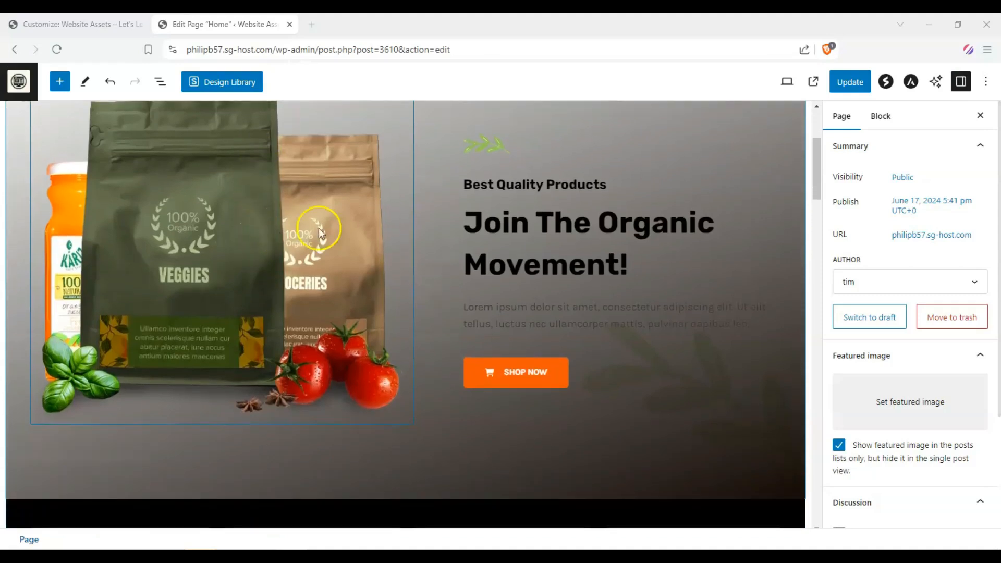
scroll(502, 164, up, 3)
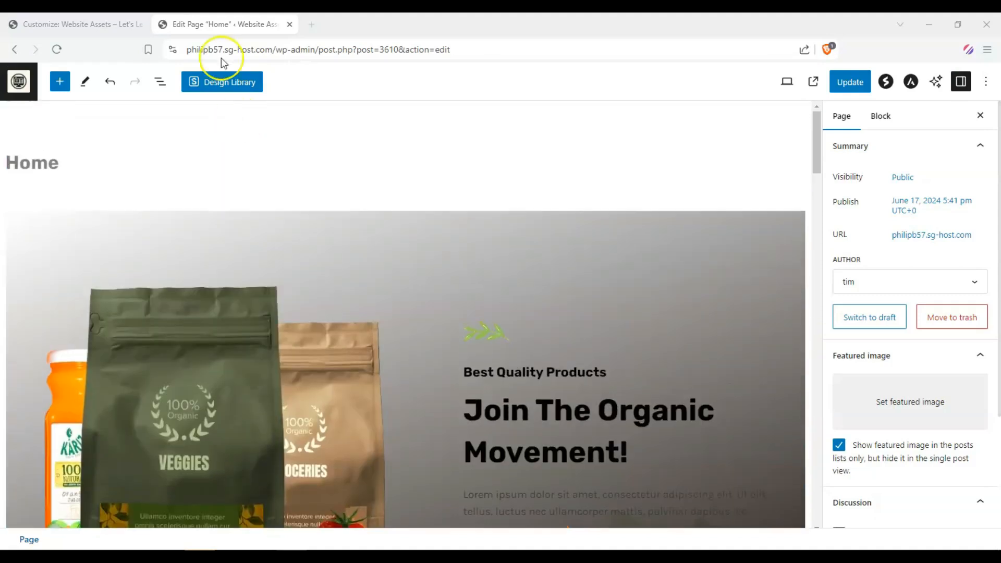
click(98, 31)
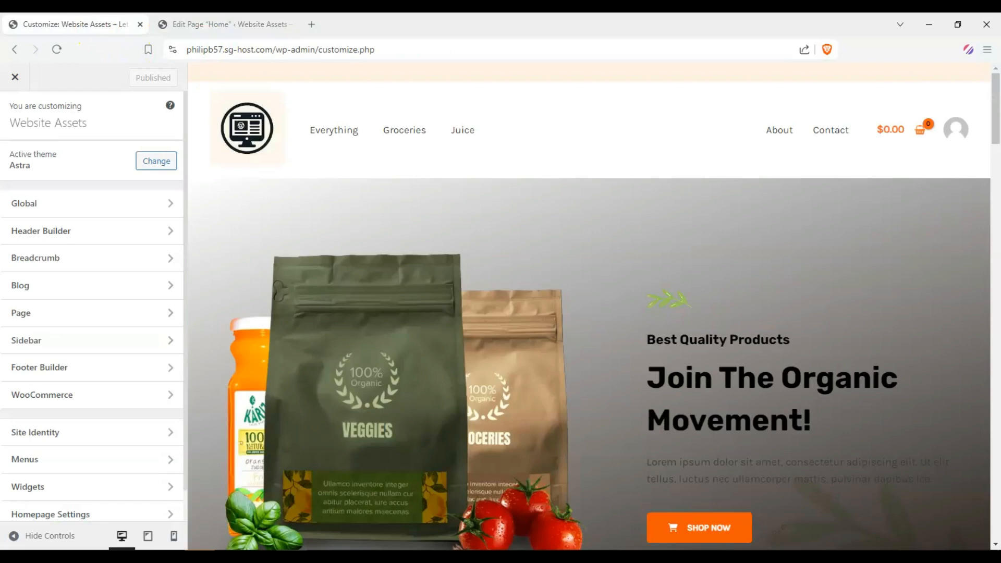
click(225, 26)
scroll(476, 255, down, 4)
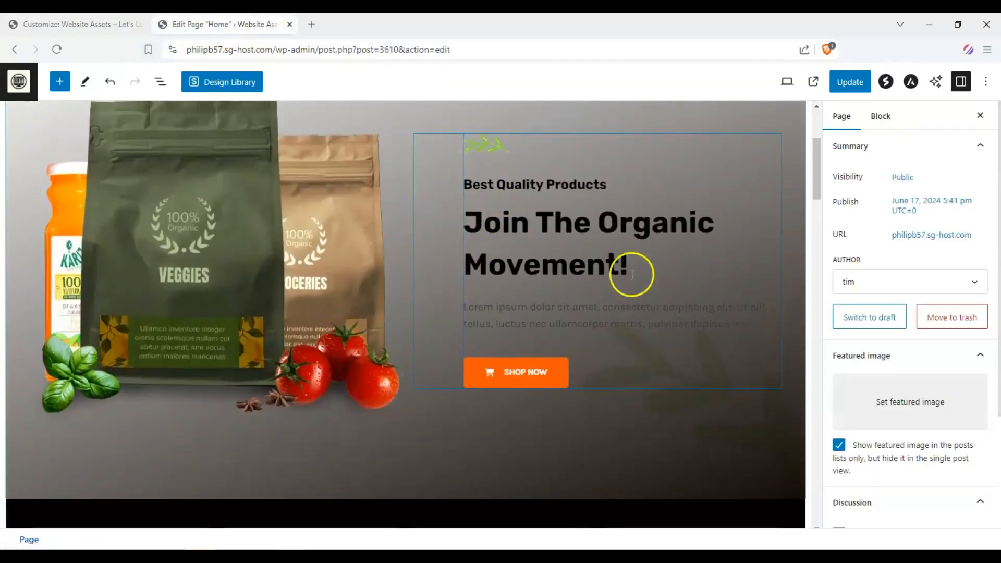
Step: Remove the leaf image from the hero info box above the subtitle
click(534, 159)
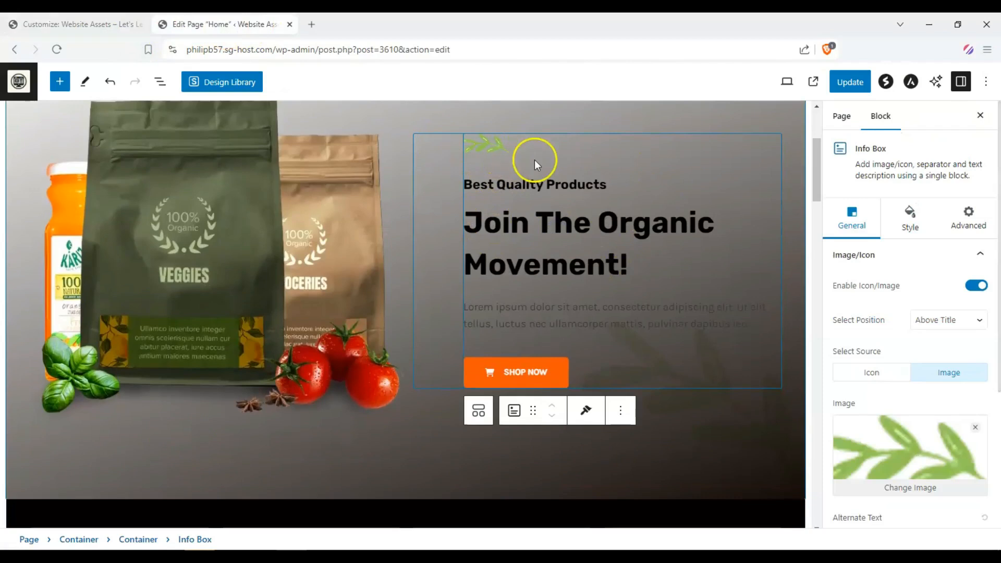
click(588, 225)
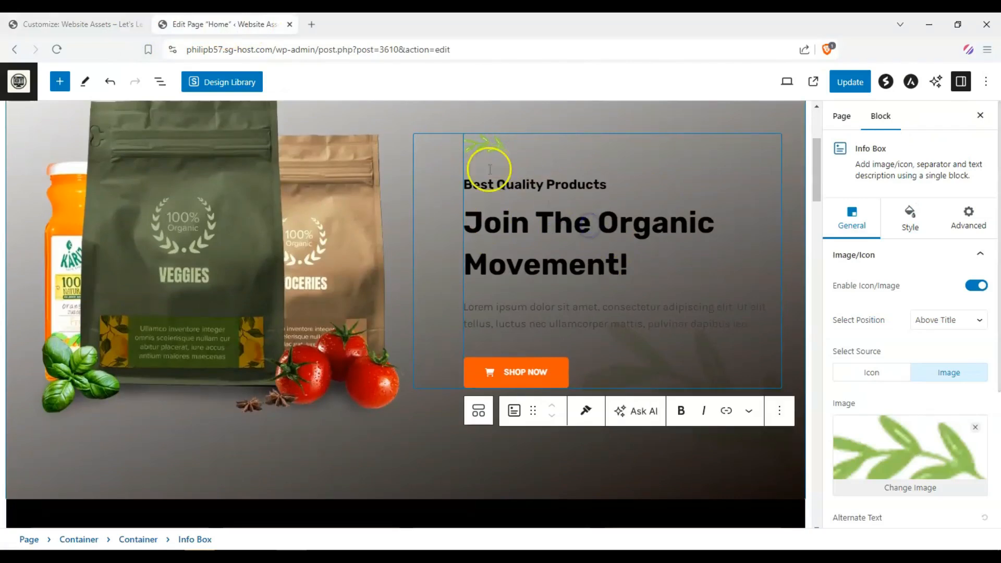
click(489, 169)
click(568, 222)
click(975, 428)
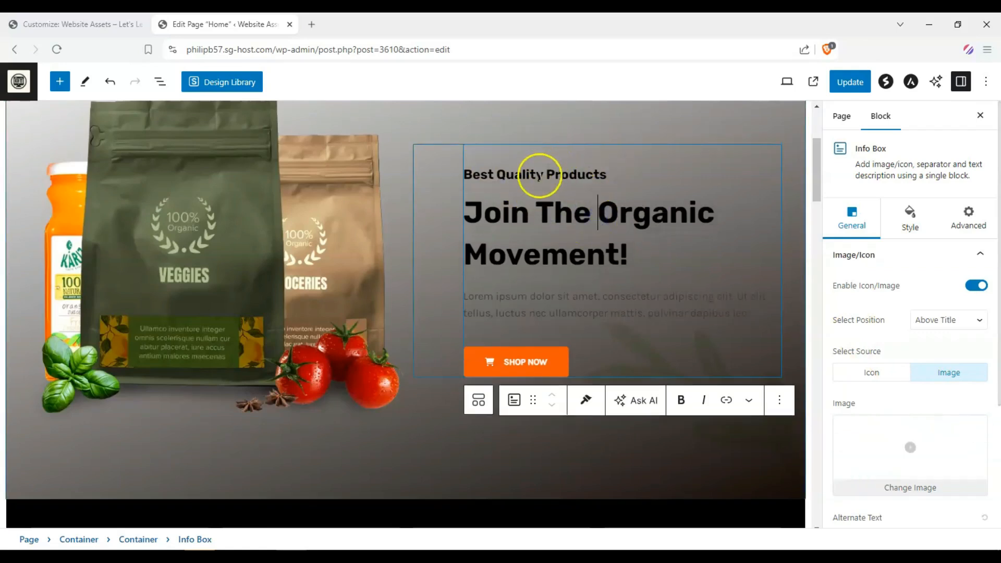
Step: Change the hero subtitle to "Premium Quality Products"
click(540, 177)
click(495, 175)
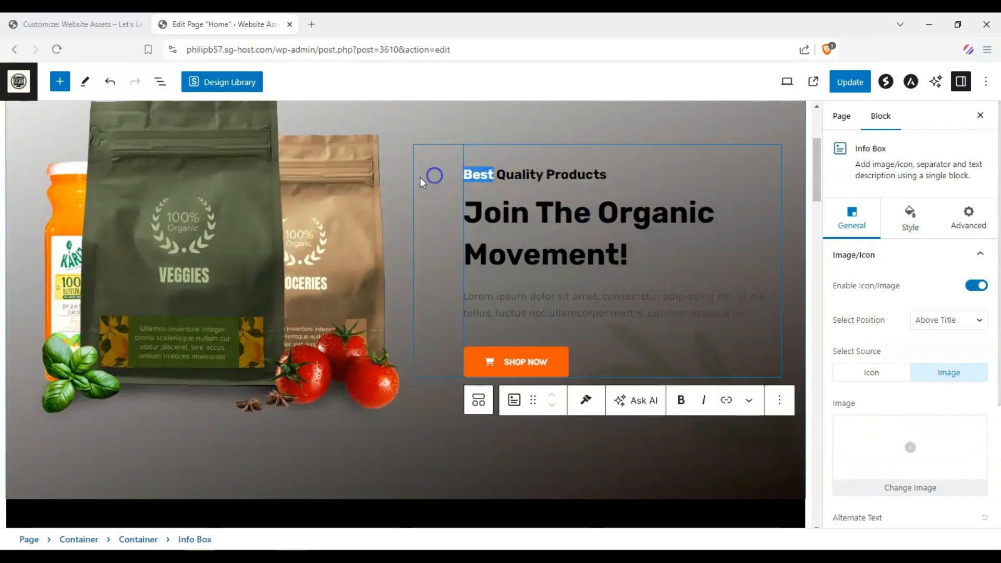
text(Premium)
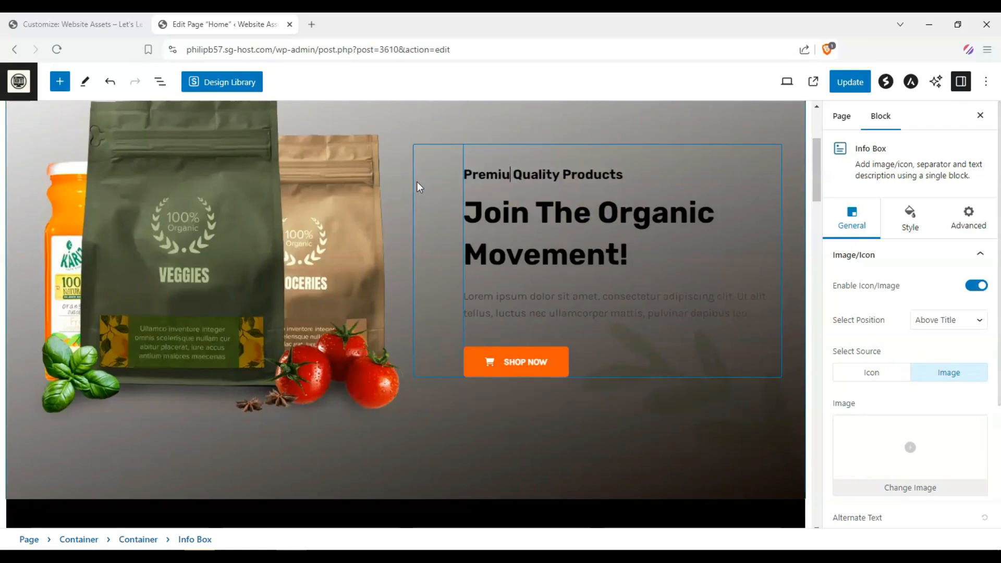
Step: Replace the hero heading with "Experience a user-experience like no other!"
drag(627, 249, 605, 256)
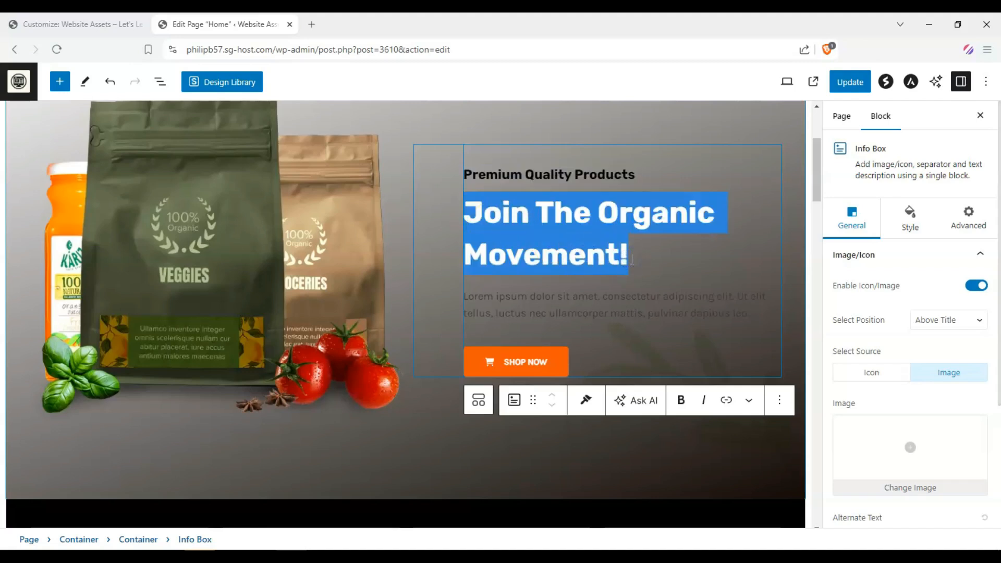
text(Ex)
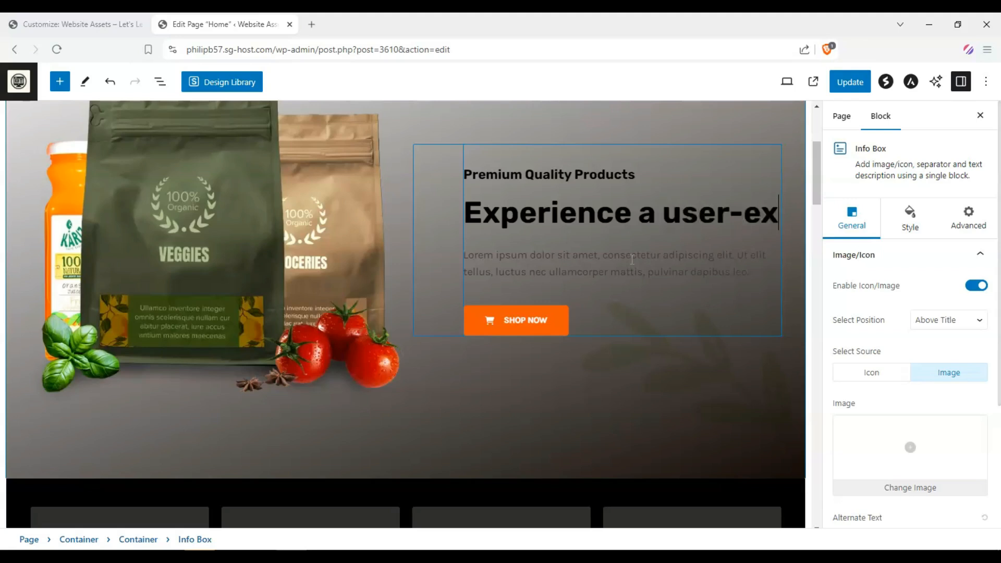
text(perience like no ot)
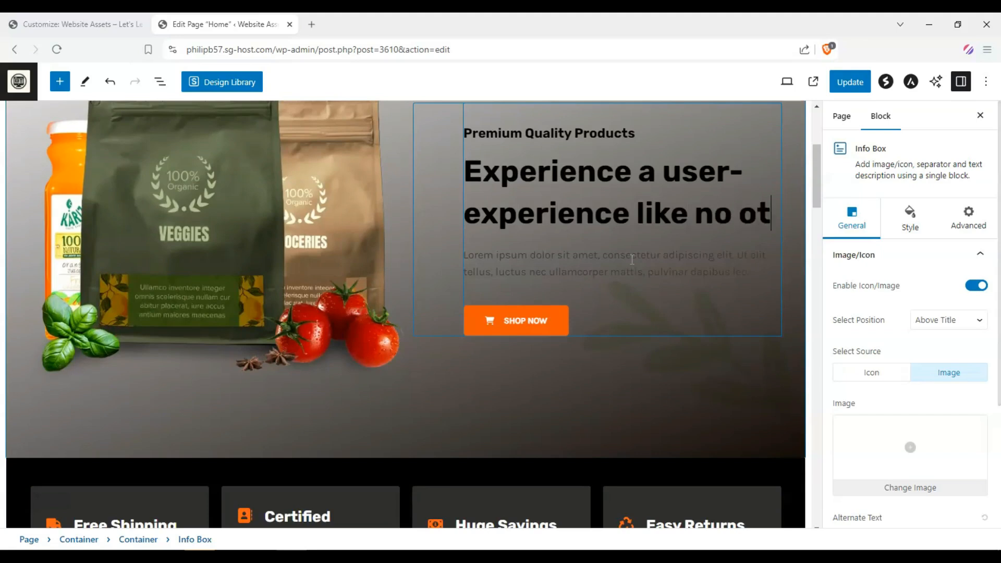
text(her!@)
key(BackSpace)
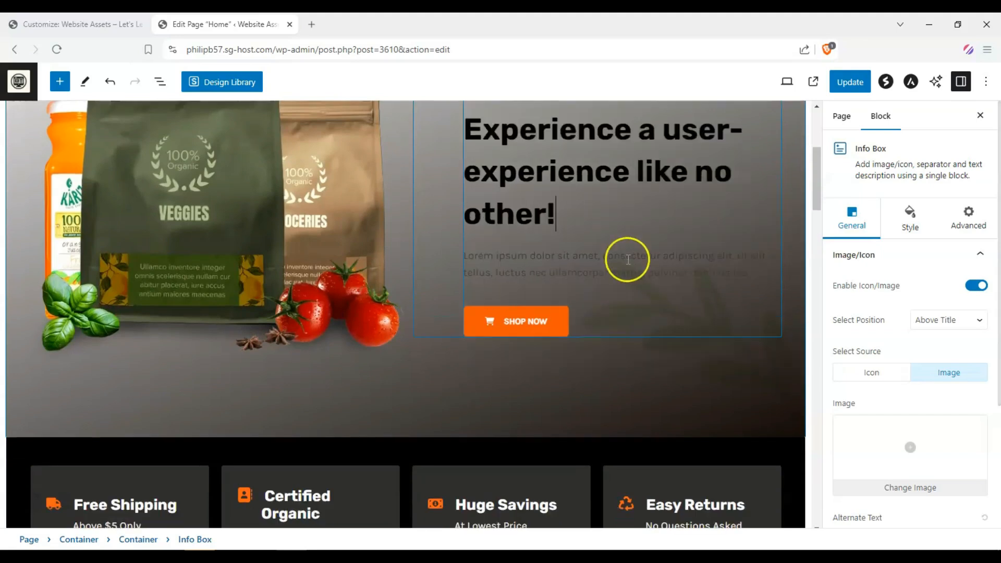
Step: Replace the hero product image with the phone-in-hand image from the media library
scroll(333, 274, up, 2)
click(308, 271)
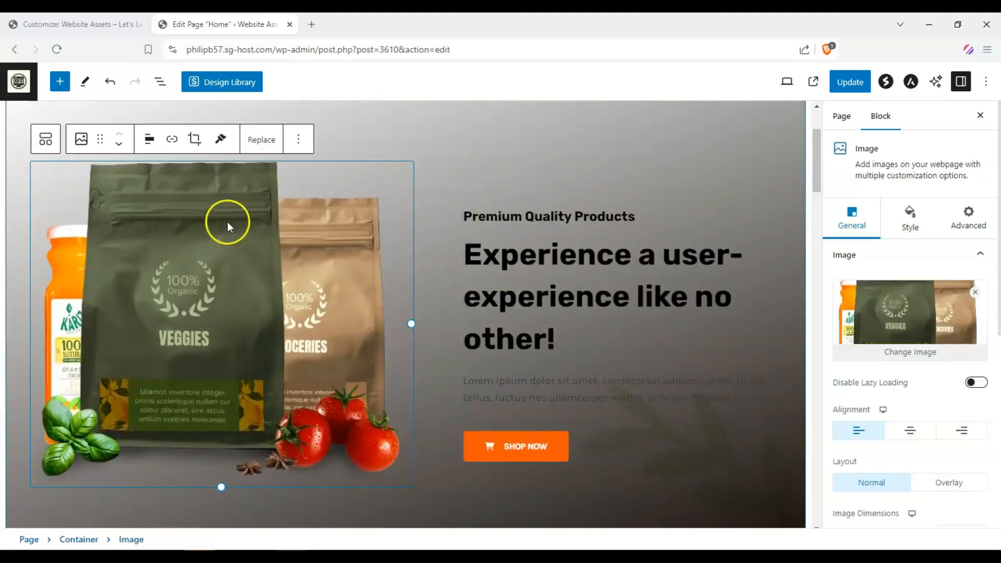
click(261, 140)
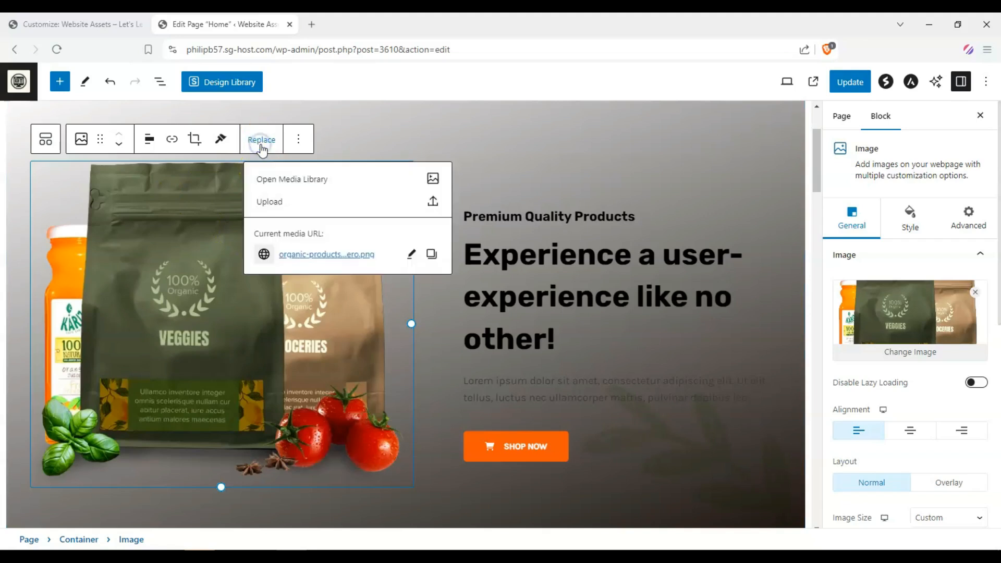
click(284, 180)
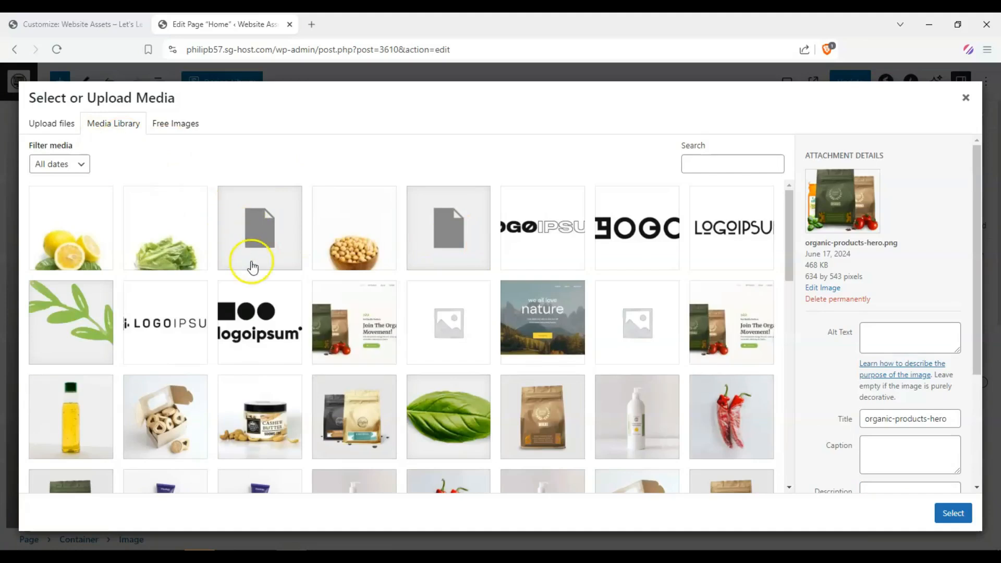
scroll(279, 235, down, 15)
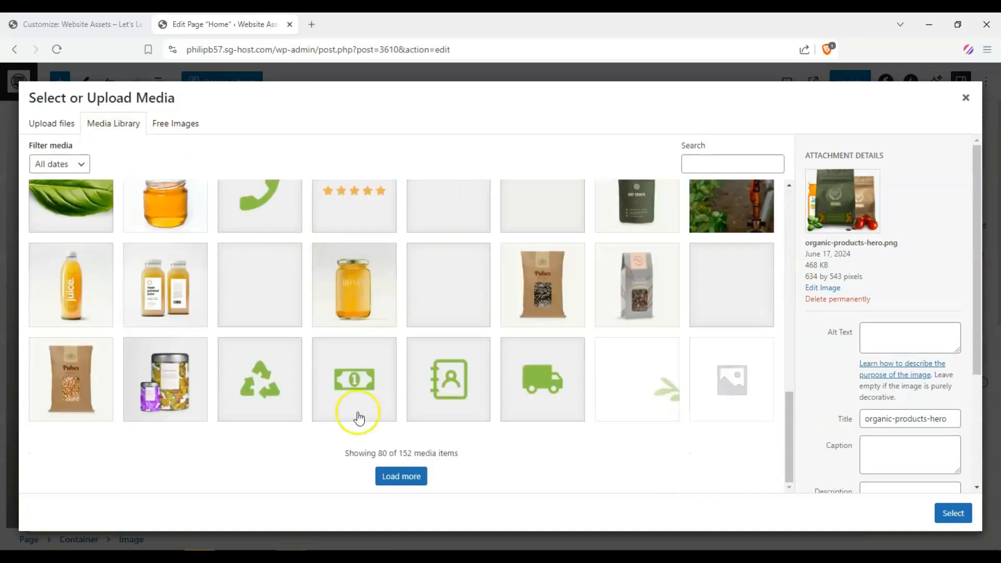
click(400, 477)
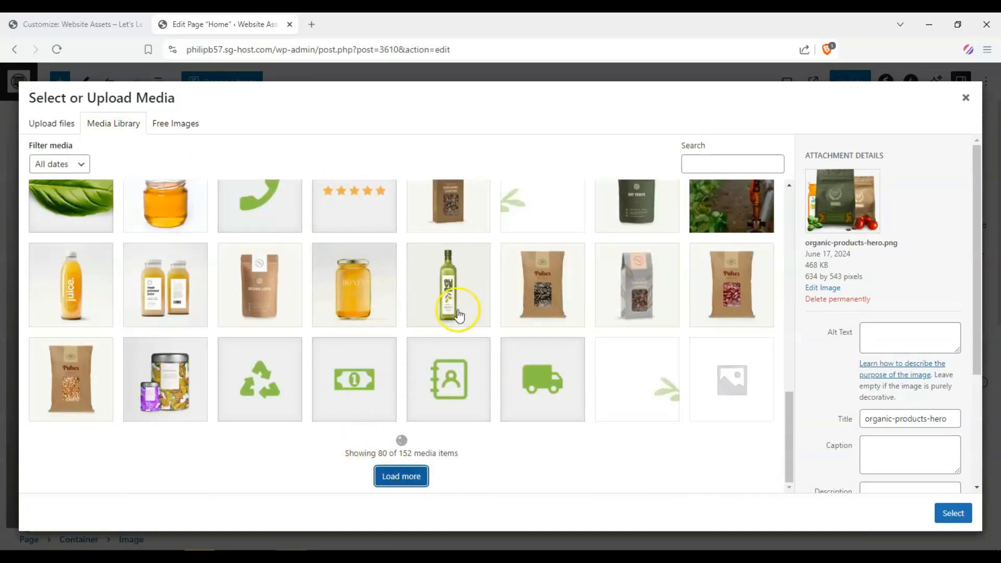
scroll(412, 290, down, 15)
scroll(264, 331, up, 7)
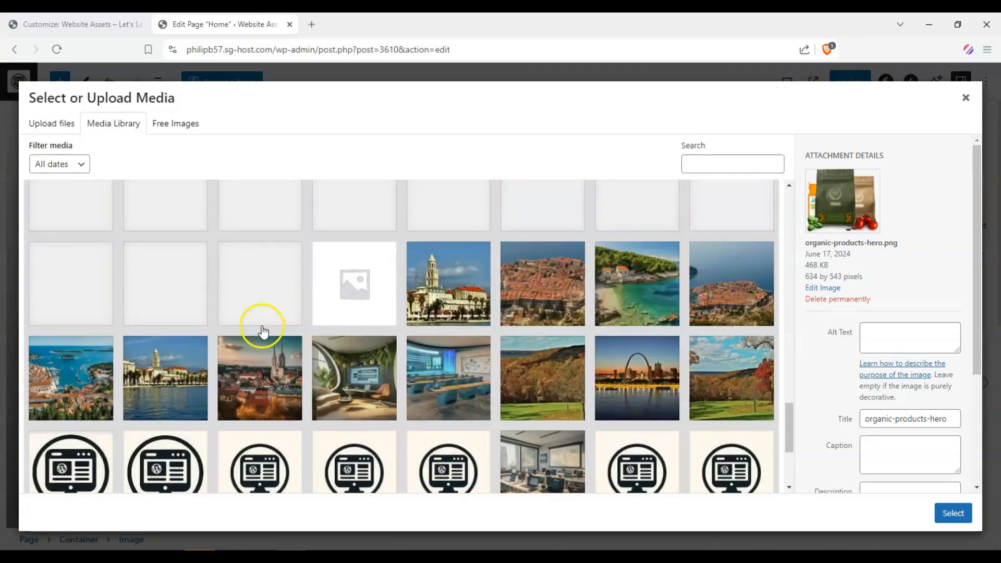
scroll(347, 328, down, 5)
scroll(347, 328, down, 2)
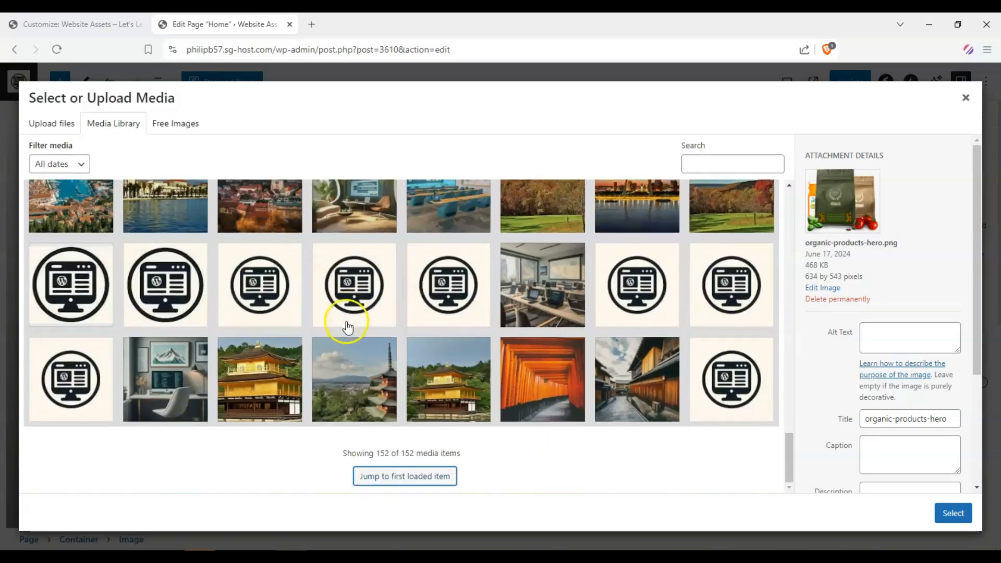
scroll(346, 328, up, 5)
scroll(286, 253, down, 4)
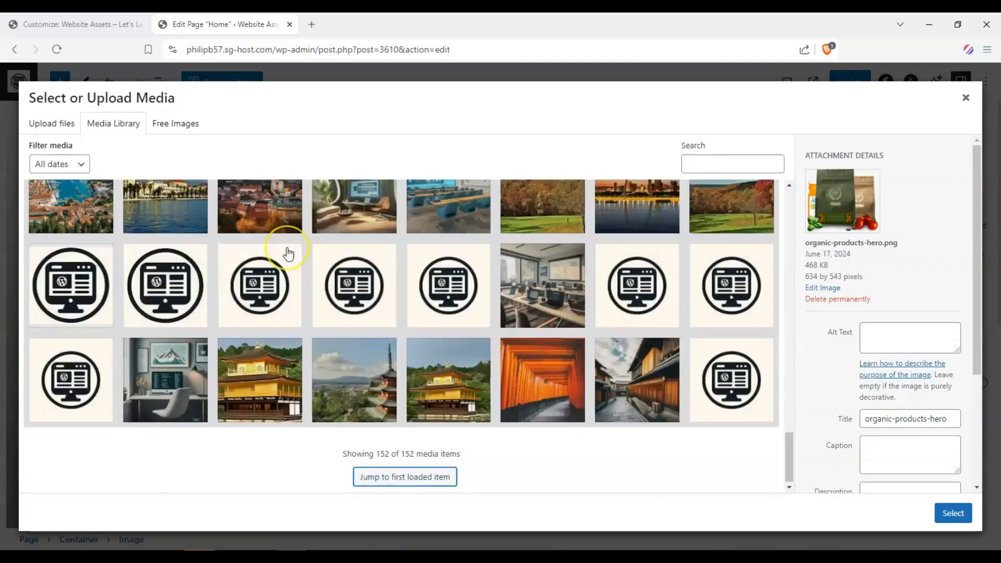
scroll(288, 253, up, 6)
scroll(435, 353, down, 6)
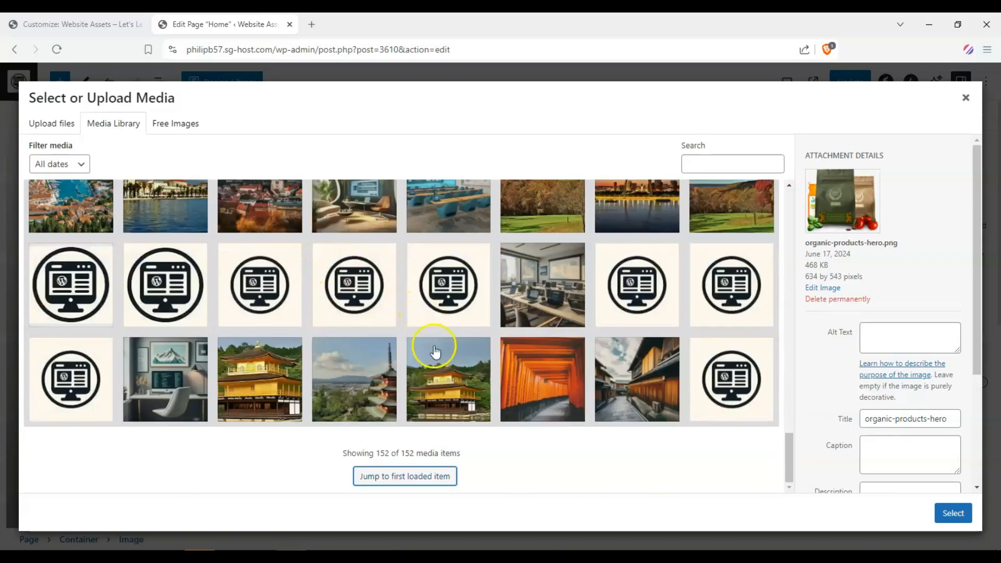
click(425, 476)
scroll(436, 321, up, 8)
scroll(433, 322, up, 5)
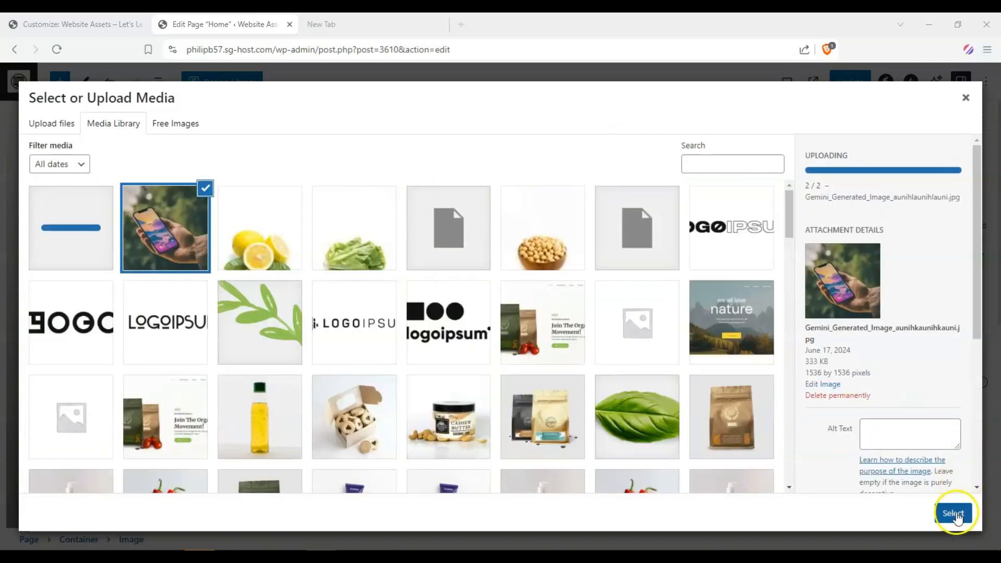
click(954, 513)
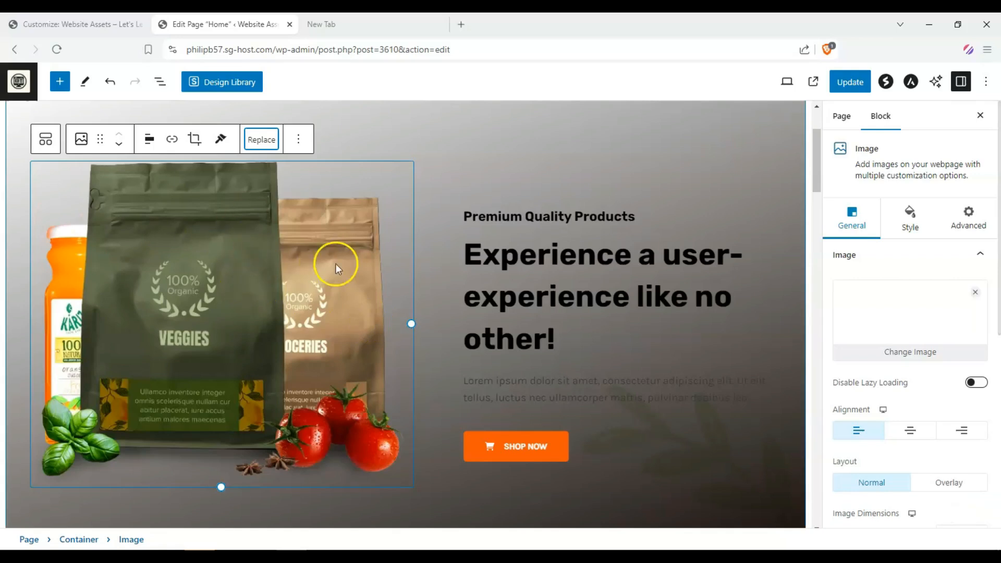
Step: Review the updated hero section and the sections below it on the page
scroll(275, 306, down, 1)
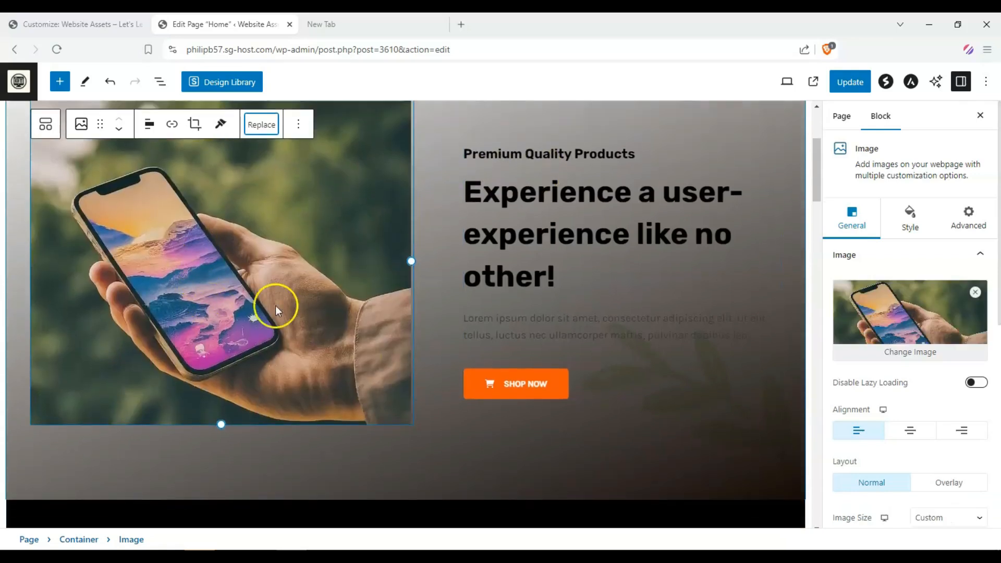
scroll(155, 314, up, 1)
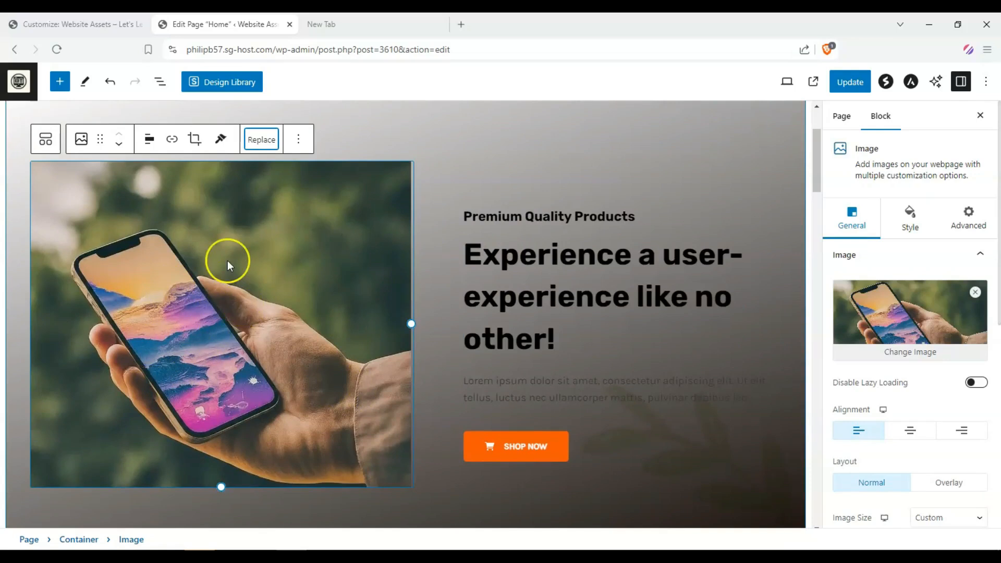
scroll(257, 279, up, 3)
scroll(260, 284, down, 4)
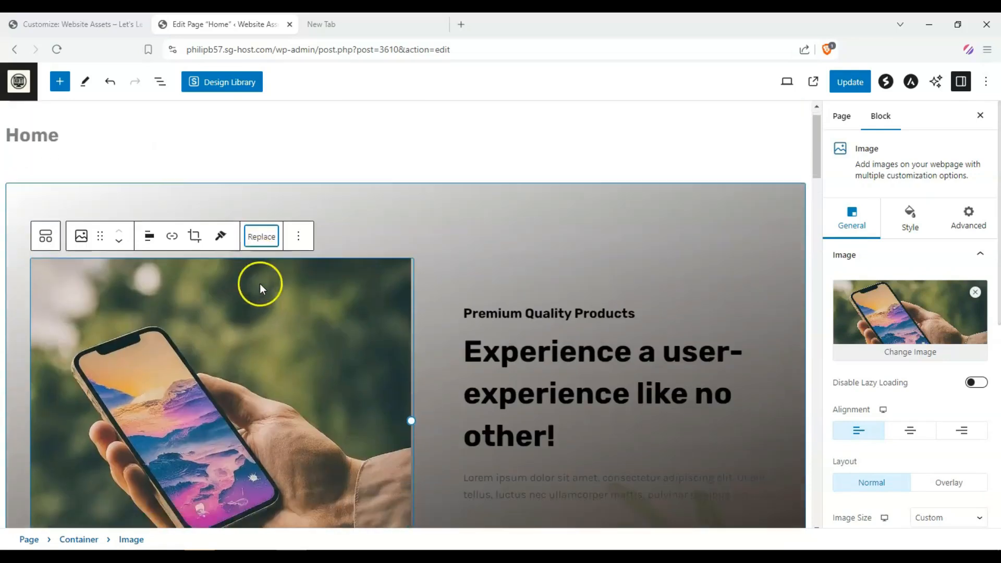
scroll(527, 243, down, 10)
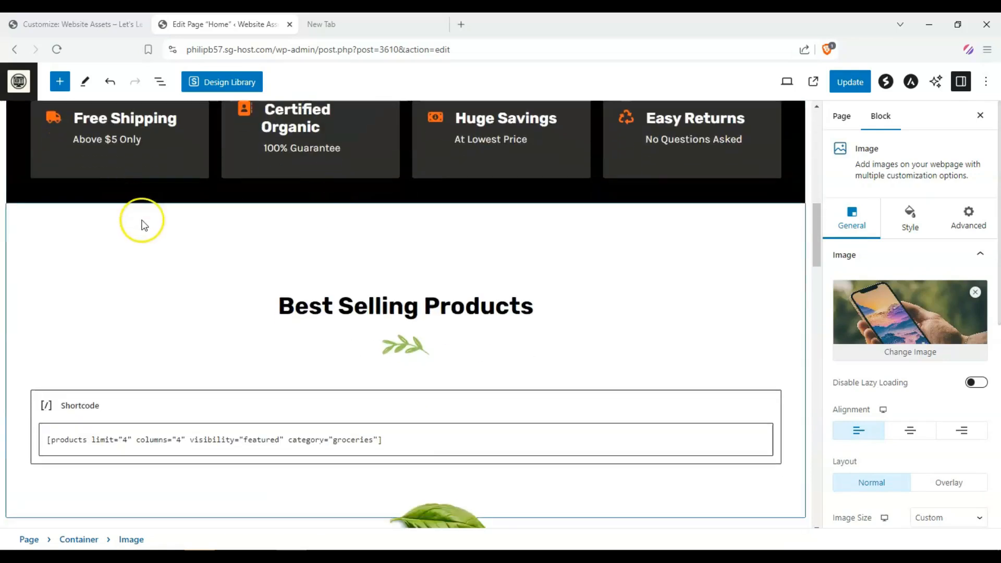
scroll(183, 216, down, 4)
scroll(436, 264, up, 2)
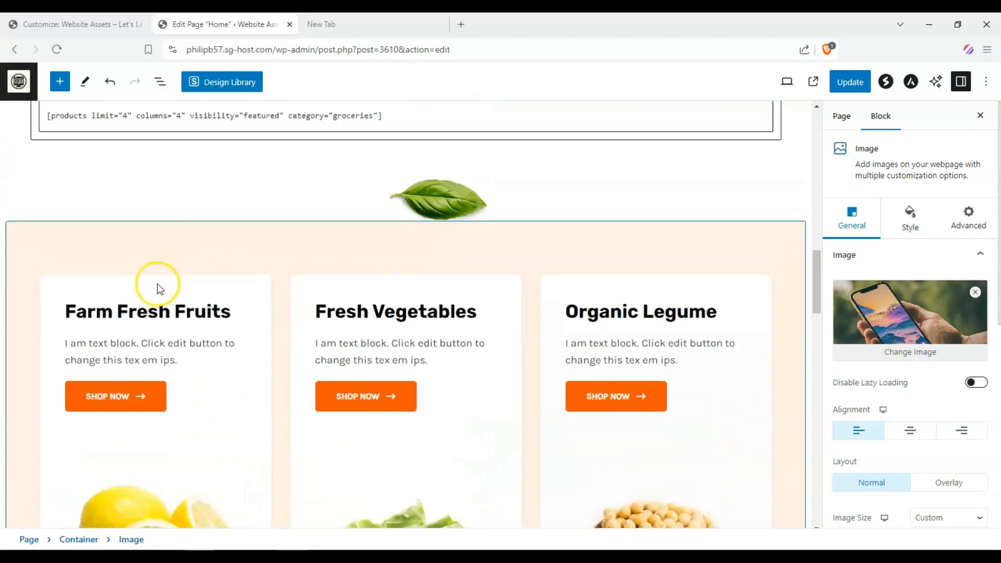
scroll(455, 269, down, 3)
scroll(455, 269, up, 3)
scroll(521, 309, down, 3)
scroll(409, 288, up, 7)
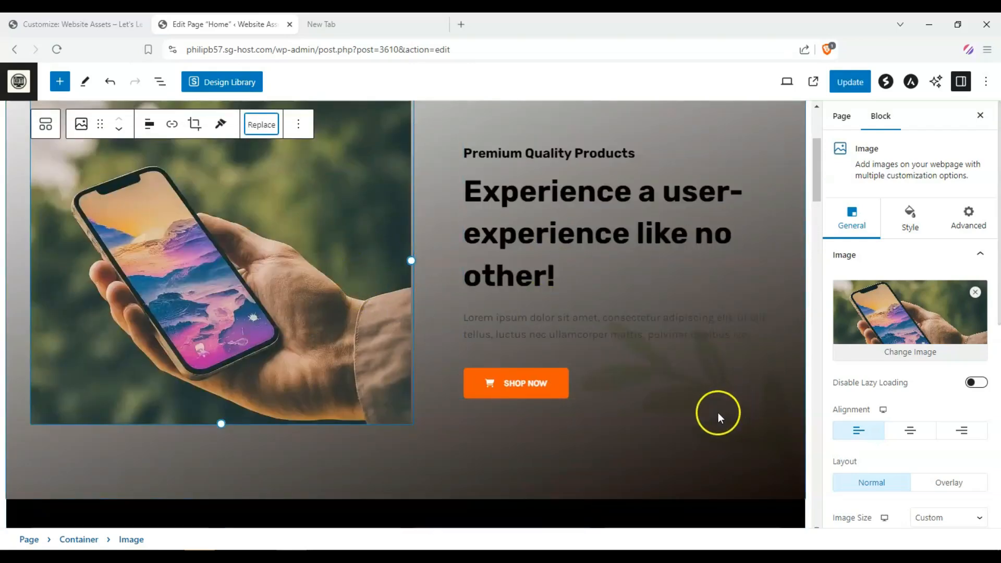
Step: Remove the leaf image from the hero container's background overlay and switch the overlay type off
click(700, 424)
scroll(777, 356, down, 1)
scroll(778, 355, down, 2)
scroll(888, 332, down, 3)
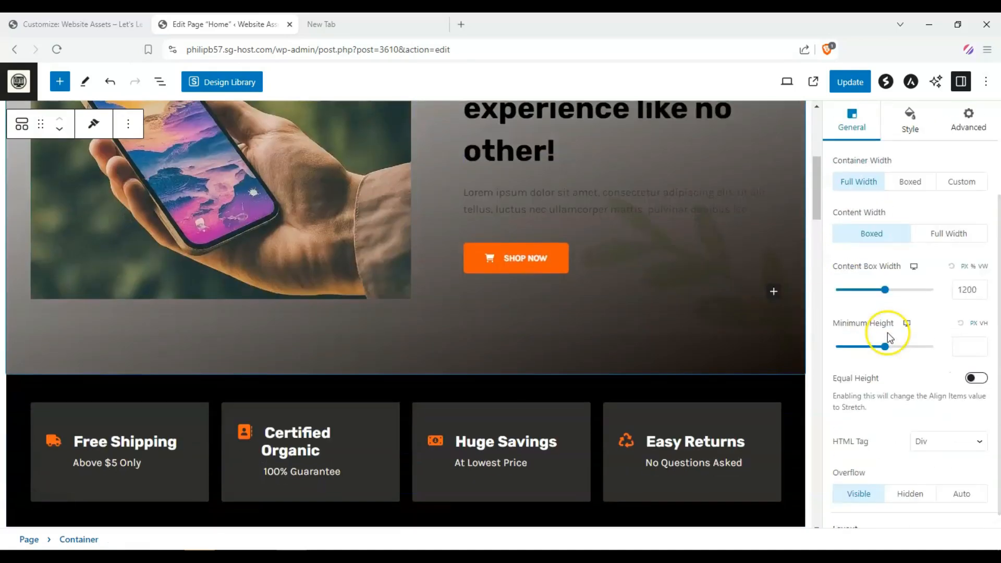
scroll(887, 324, up, 3)
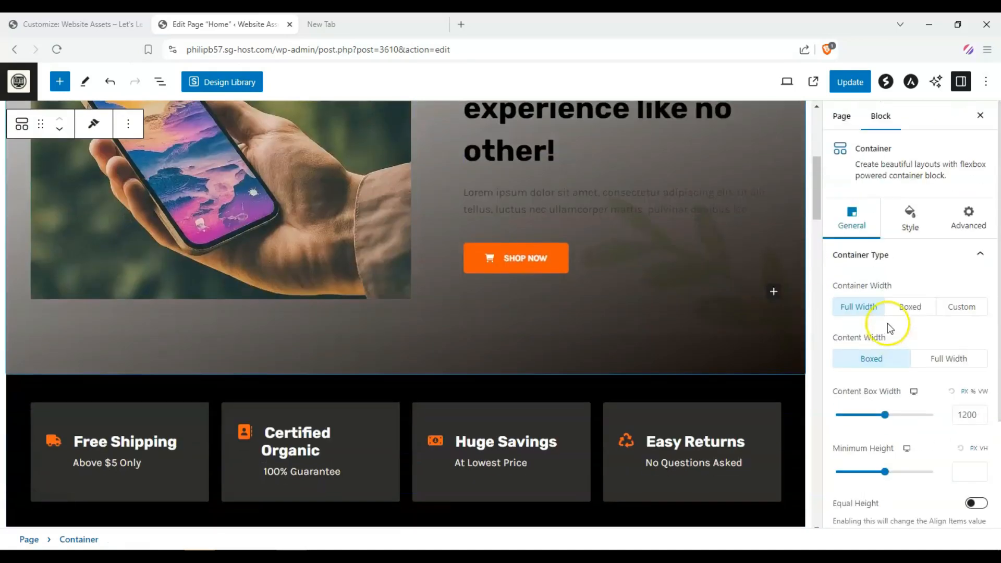
click(924, 237)
scroll(764, 297, up, 3)
scroll(939, 306, down, 5)
scroll(941, 307, down, 3)
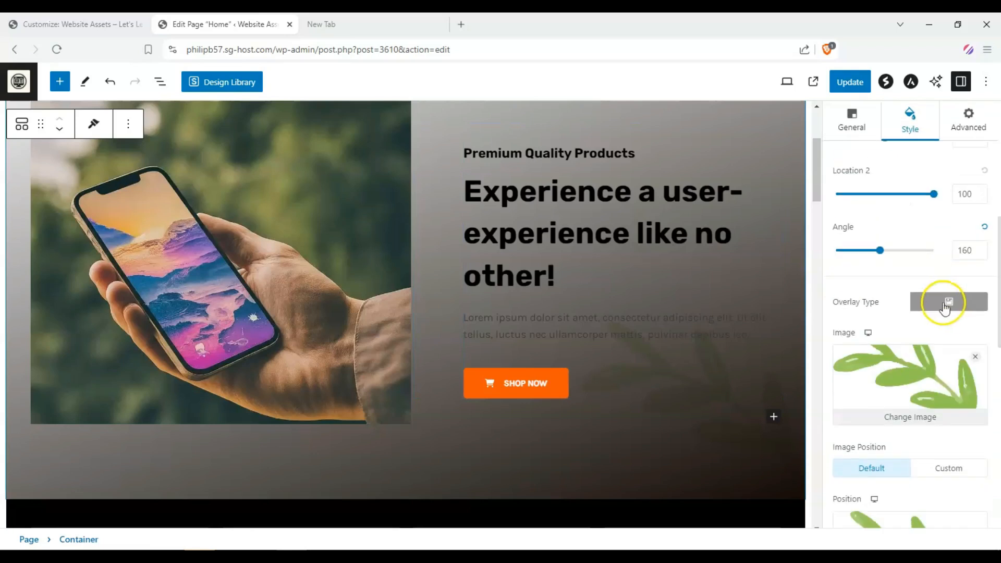
click(977, 356)
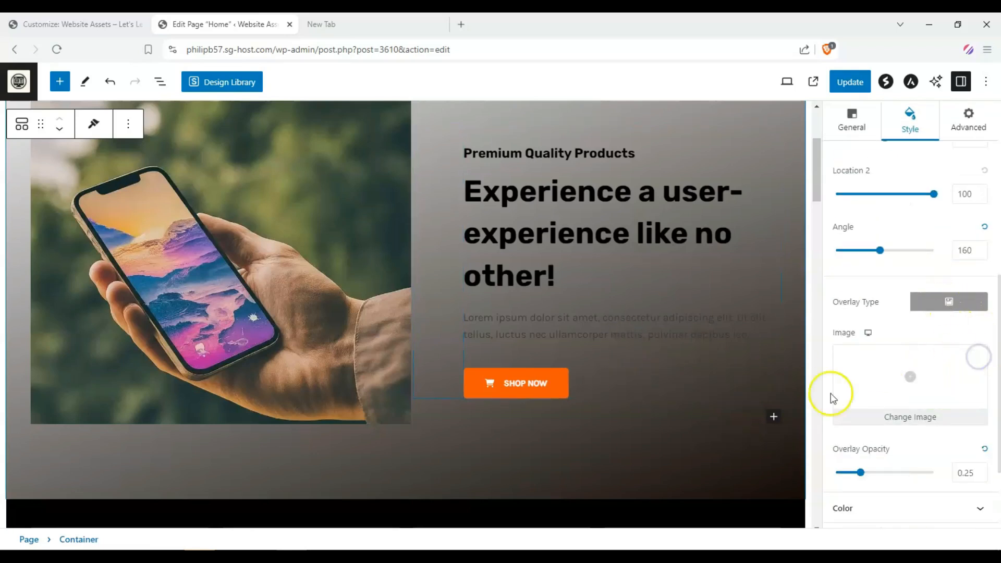
scroll(986, 431, down, 2)
click(929, 298)
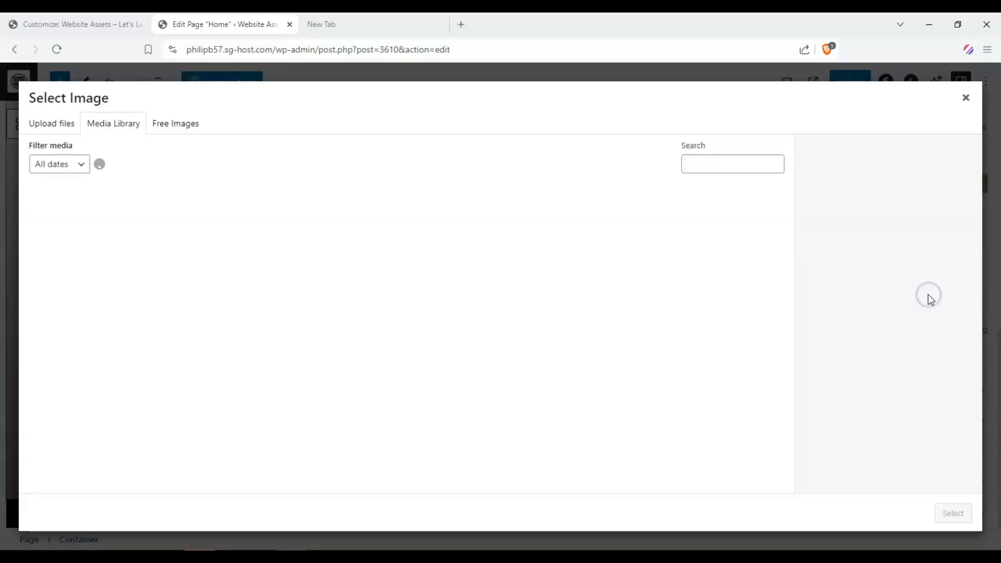
click(963, 99)
scroll(936, 240, up, 3)
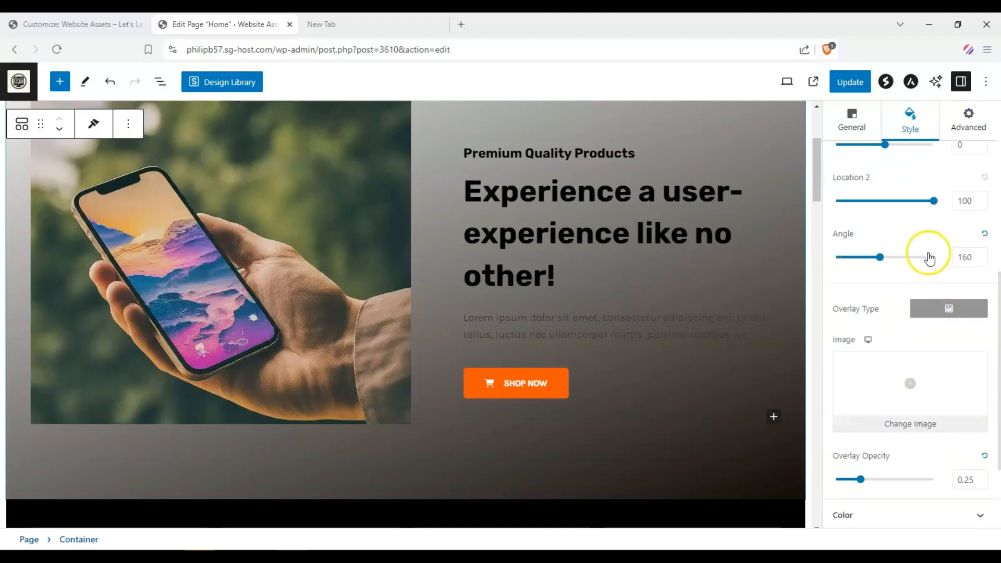
click(930, 310)
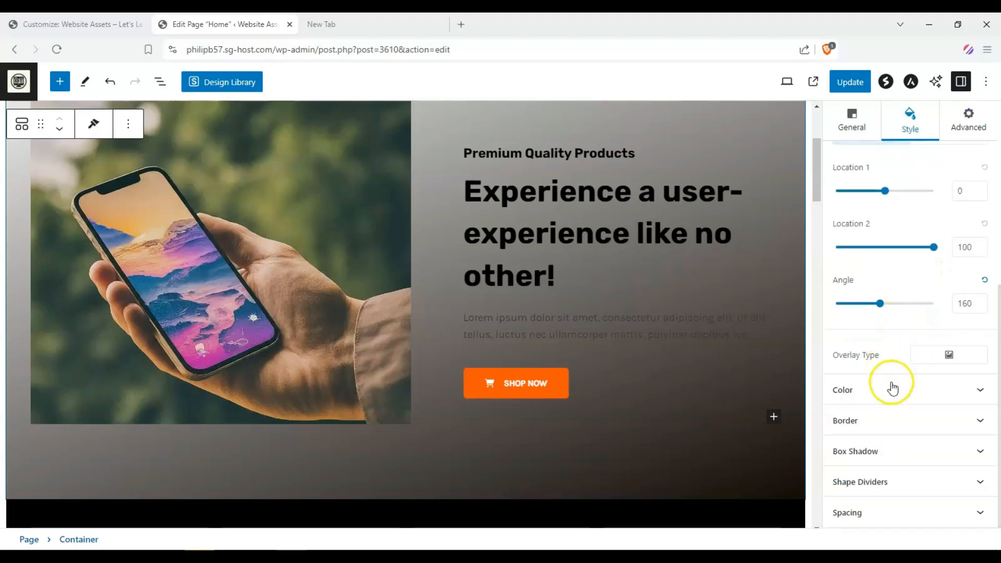
Step: Delete the Certified Organic info box from the features row below the hero
scroll(892, 384, up, 5)
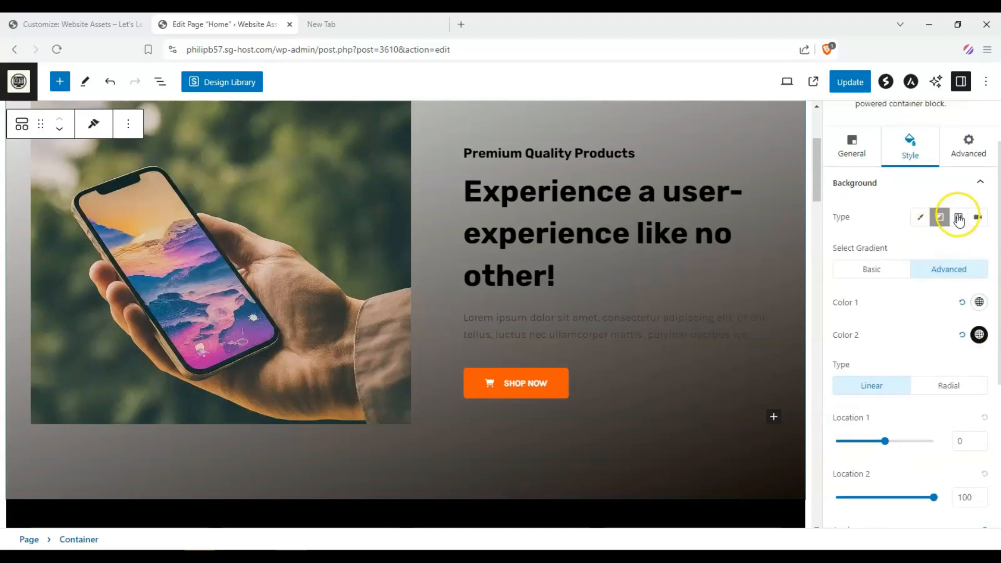
scroll(693, 340, up, 1)
scroll(378, 224, down, 2)
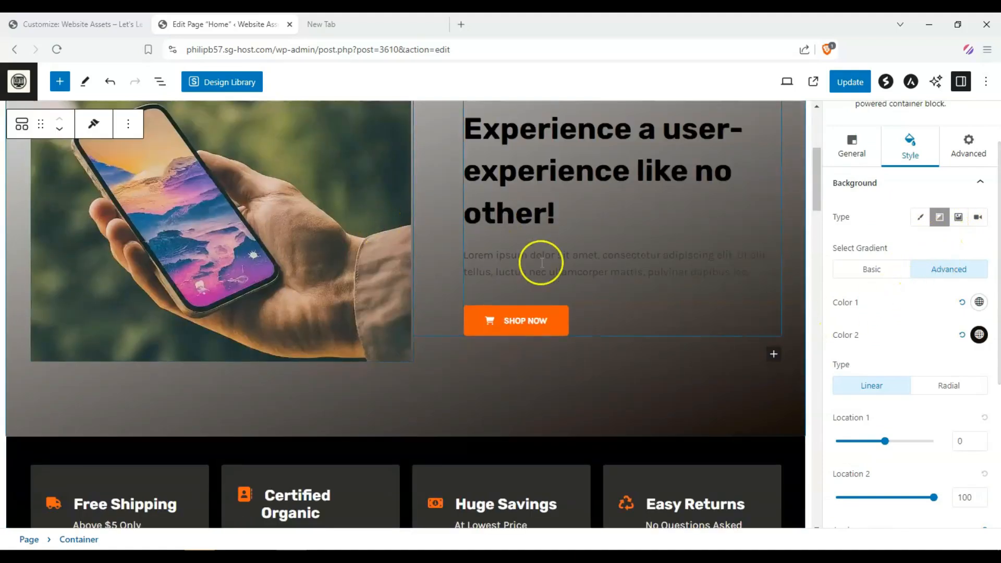
scroll(542, 263, down, 5)
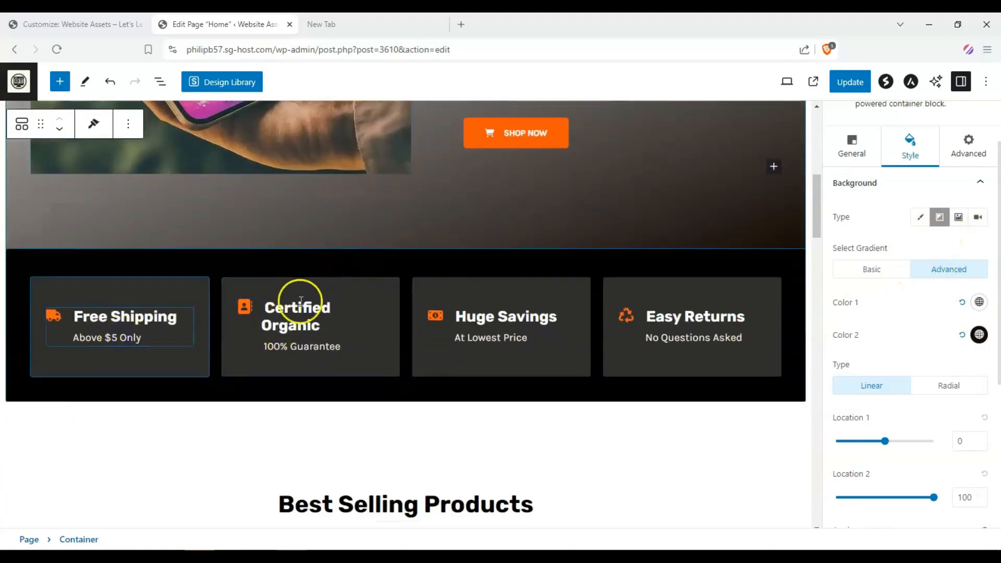
click(301, 301)
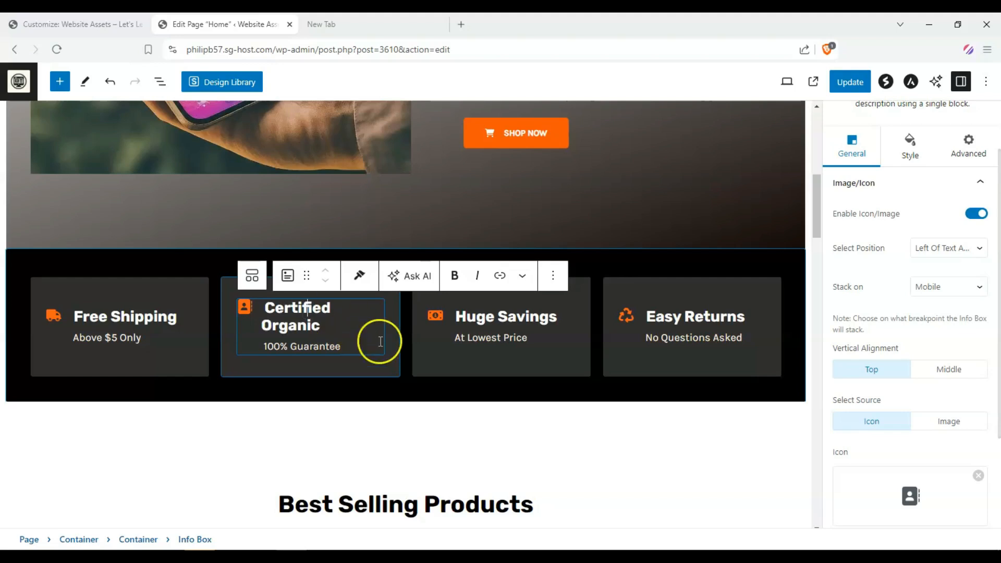
click(634, 375)
click(561, 372)
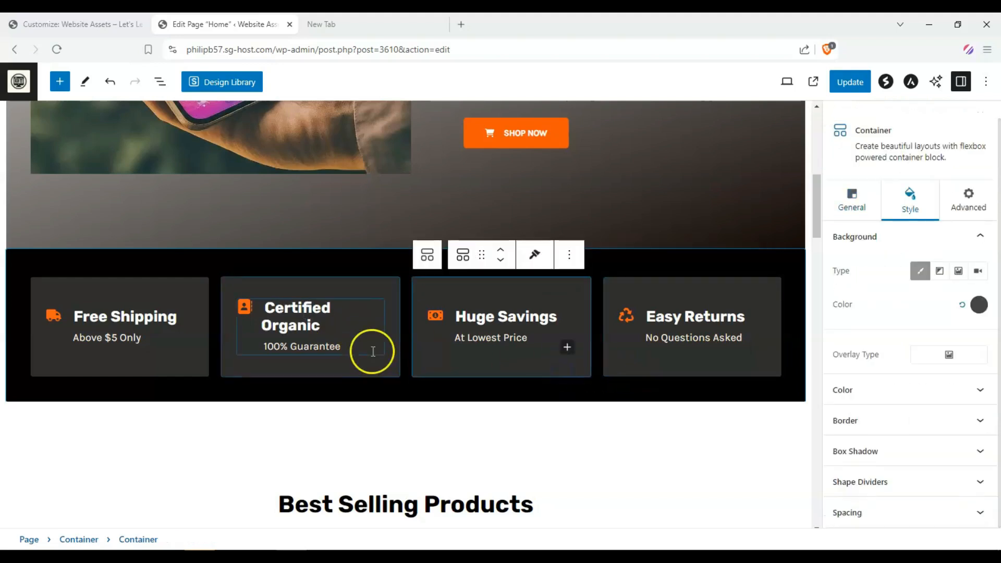
click(372, 351)
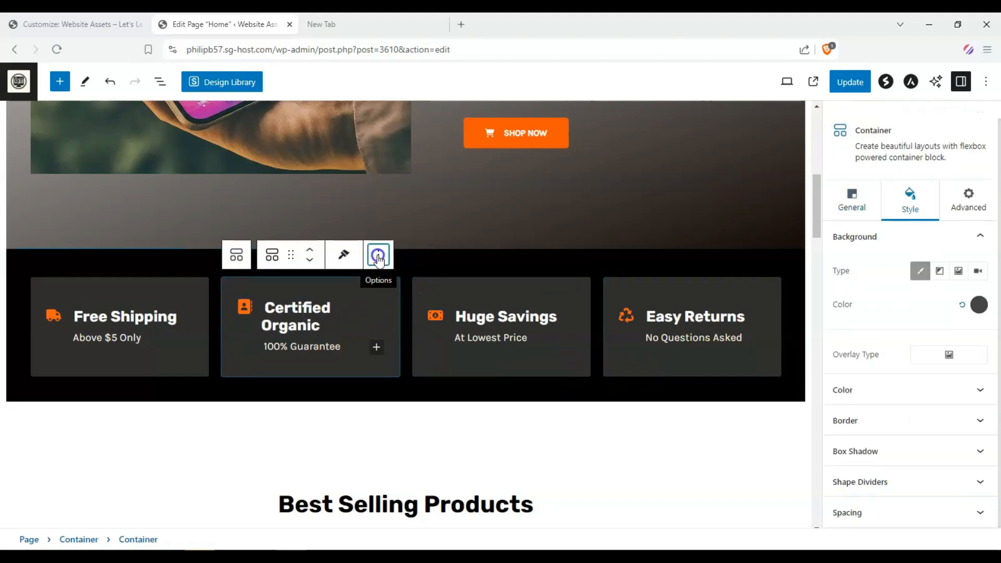
click(379, 254)
click(424, 543)
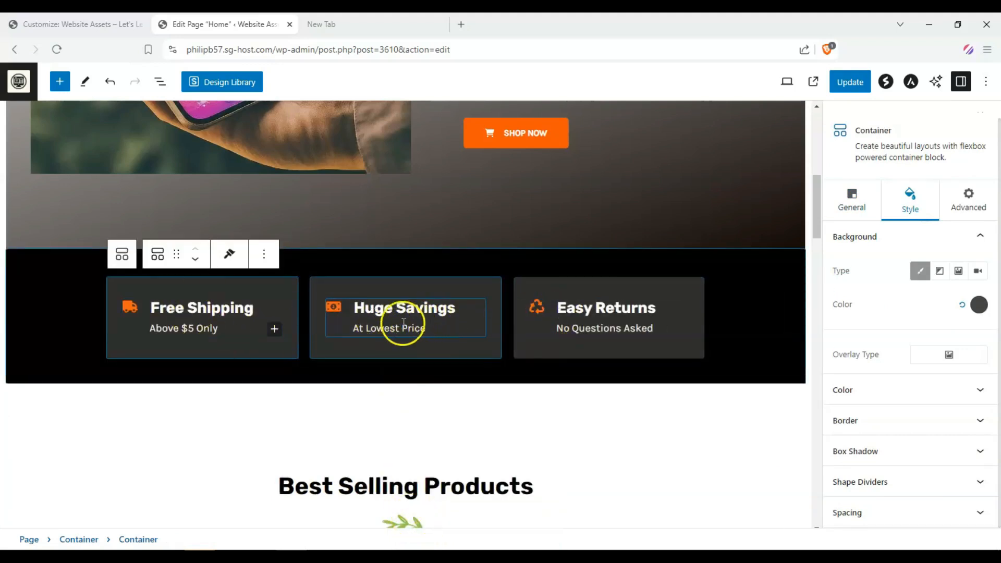
Step: Change the Free Shipping subtitle to "Above $150 Only"
double_click(189, 329)
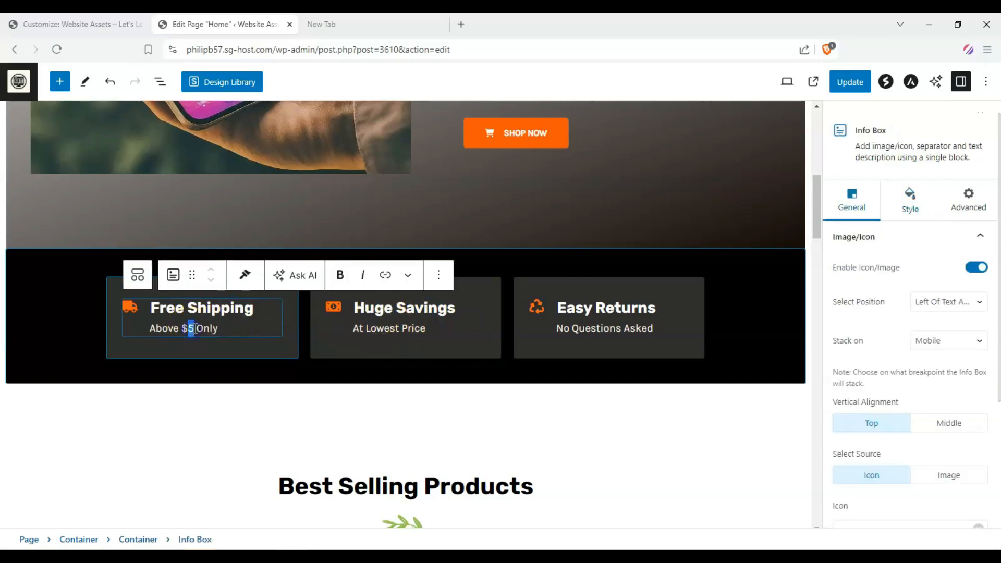
text(150)
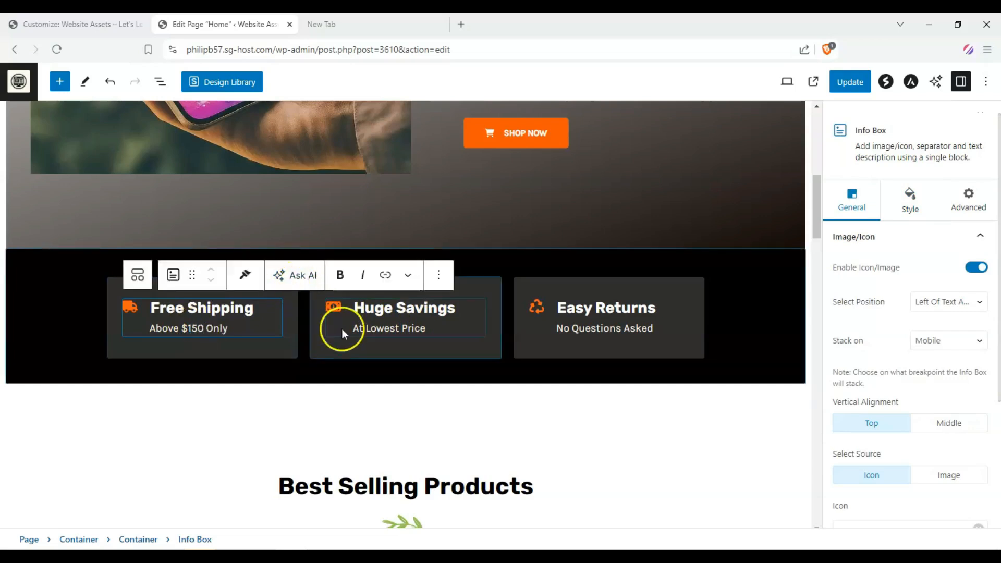
click(245, 448)
Step: Review the products shortcode and the remaining sections further down the page
scroll(250, 319, up, 5)
scroll(251, 319, down, 12)
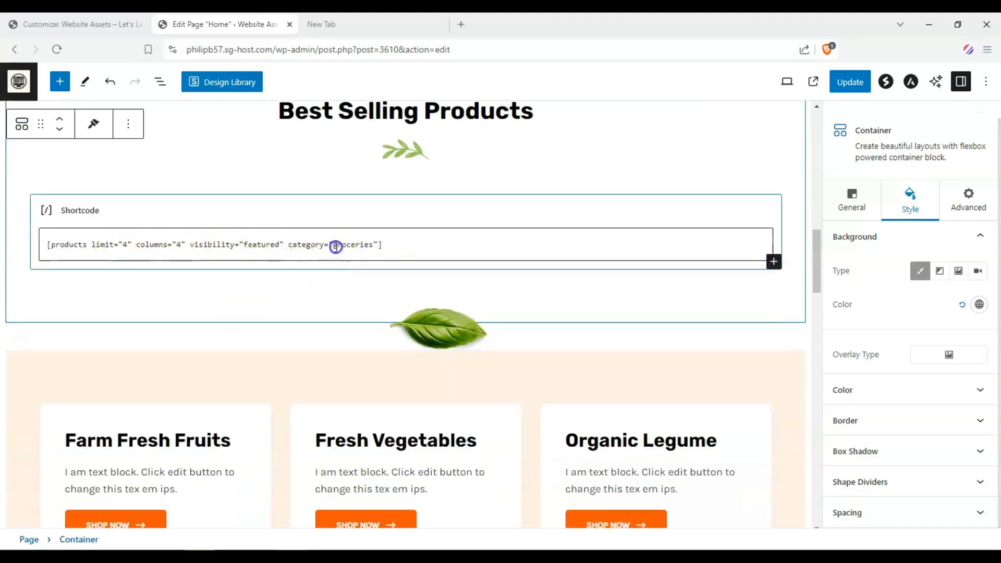
drag(336, 247, 367, 247)
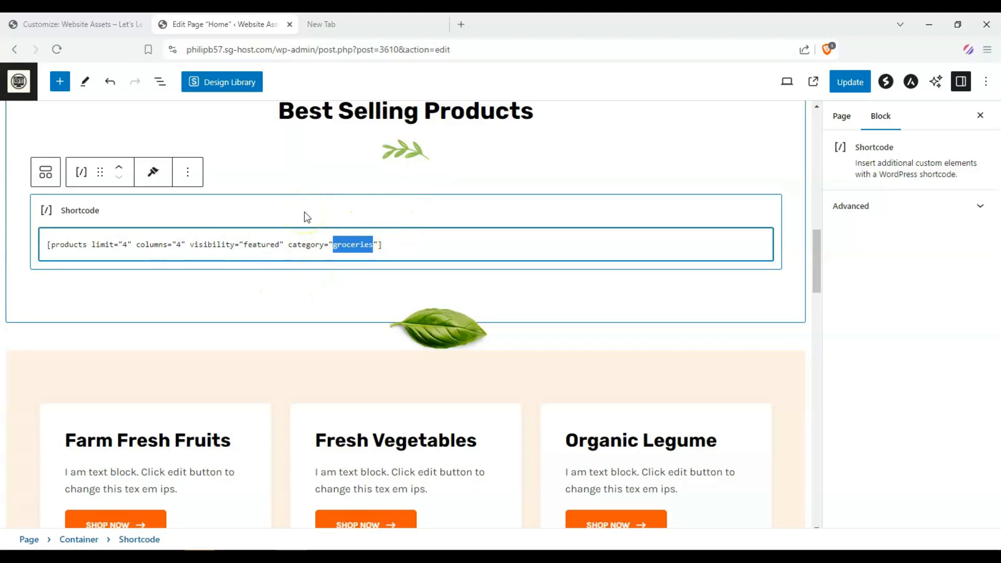
scroll(360, 256, down, 6)
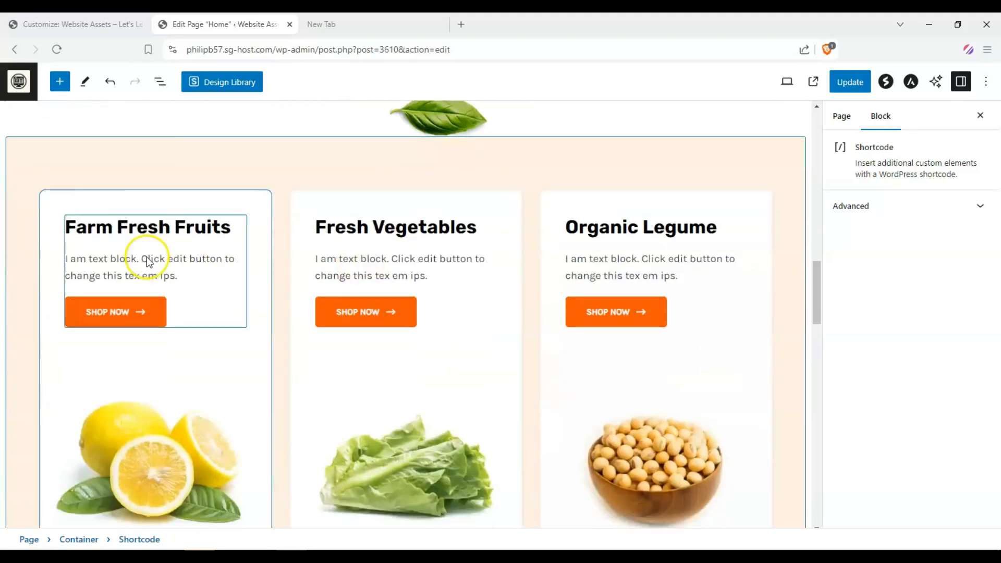
scroll(187, 264, up, 1)
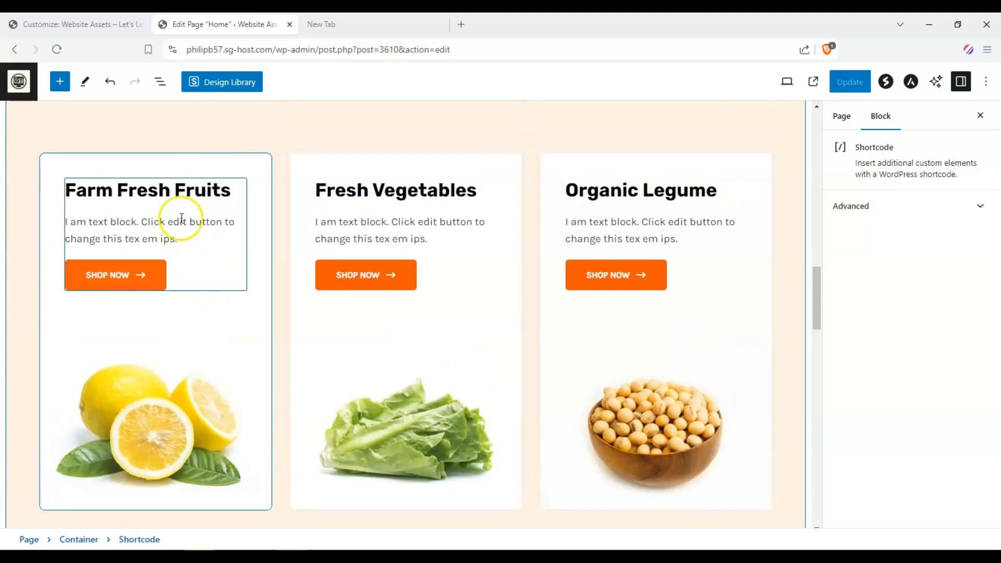
click(411, 283)
scroll(586, 282, down, 8)
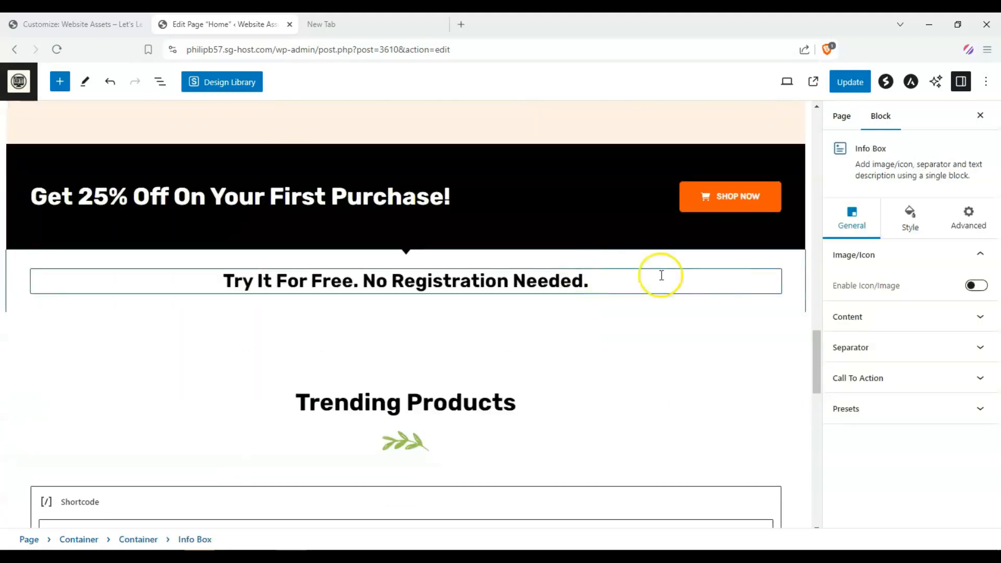
scroll(659, 317, down, 4)
scroll(532, 268, down, 10)
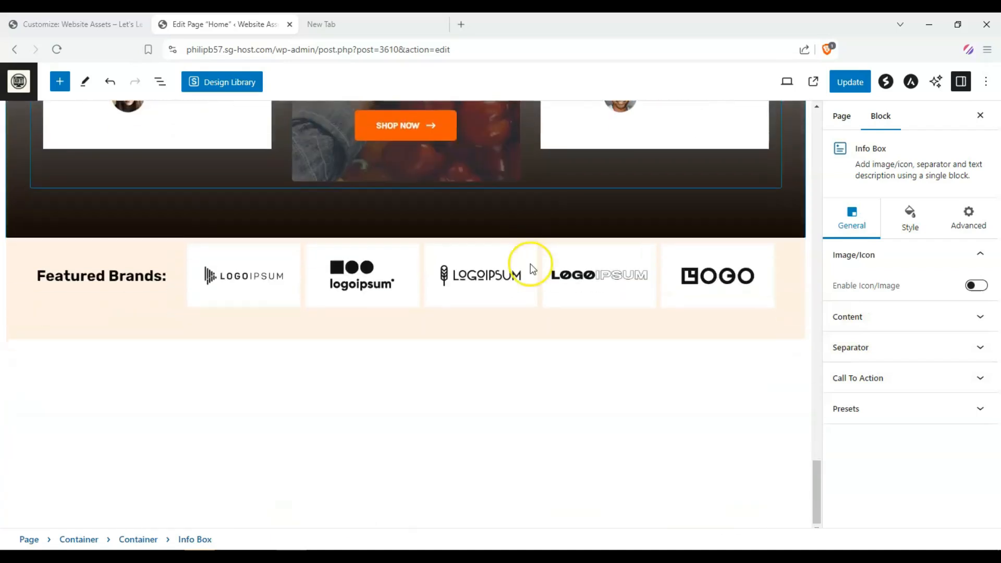
scroll(183, 270, up, 20)
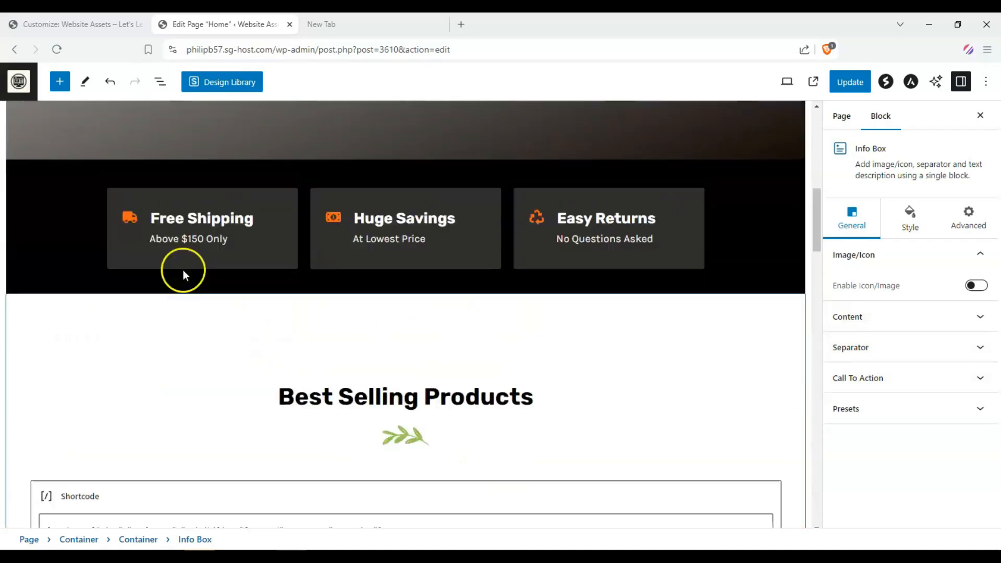
scroll(615, 202, down, 5)
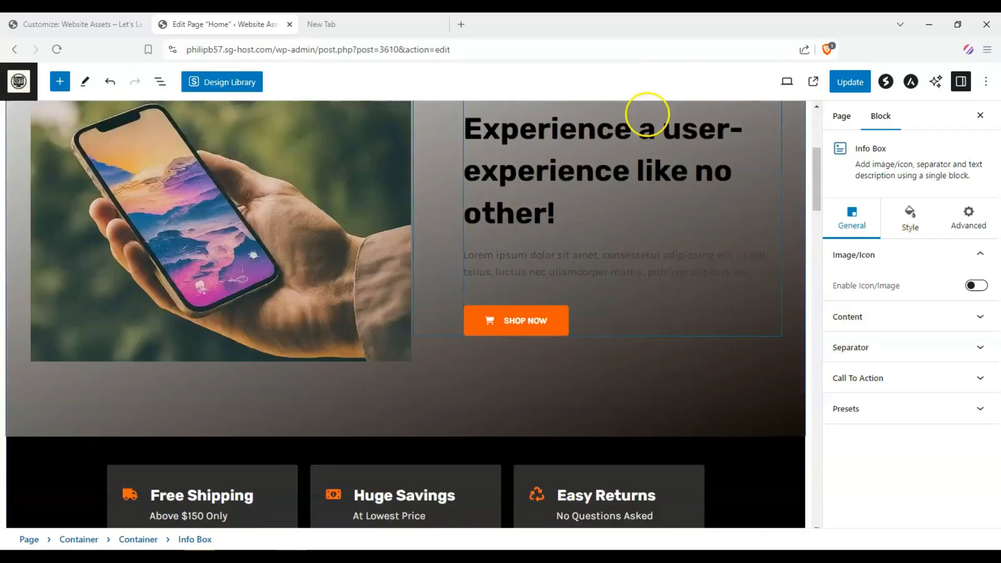
Step: Save the page updates and open the live page in a new tab
click(850, 82)
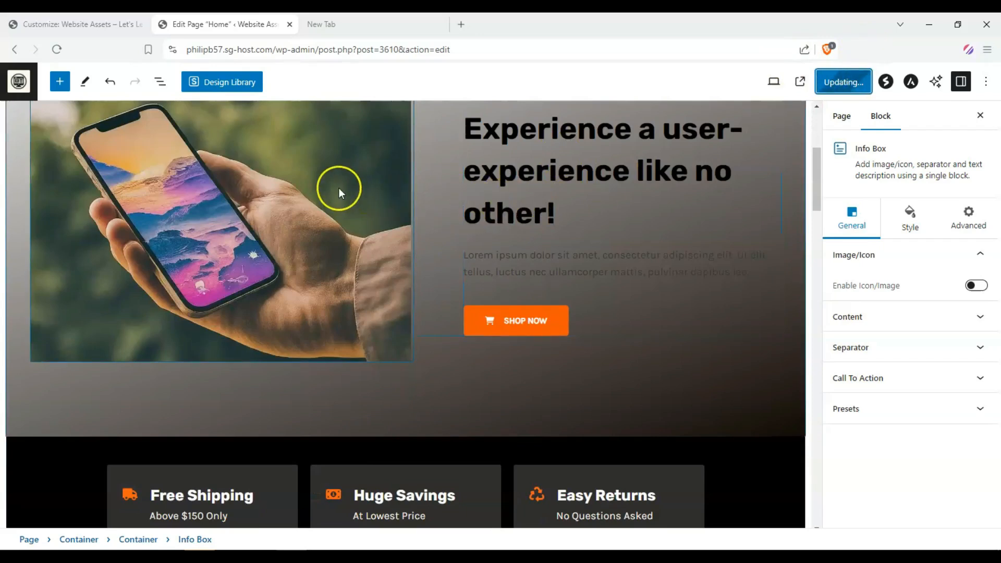
click(808, 85)
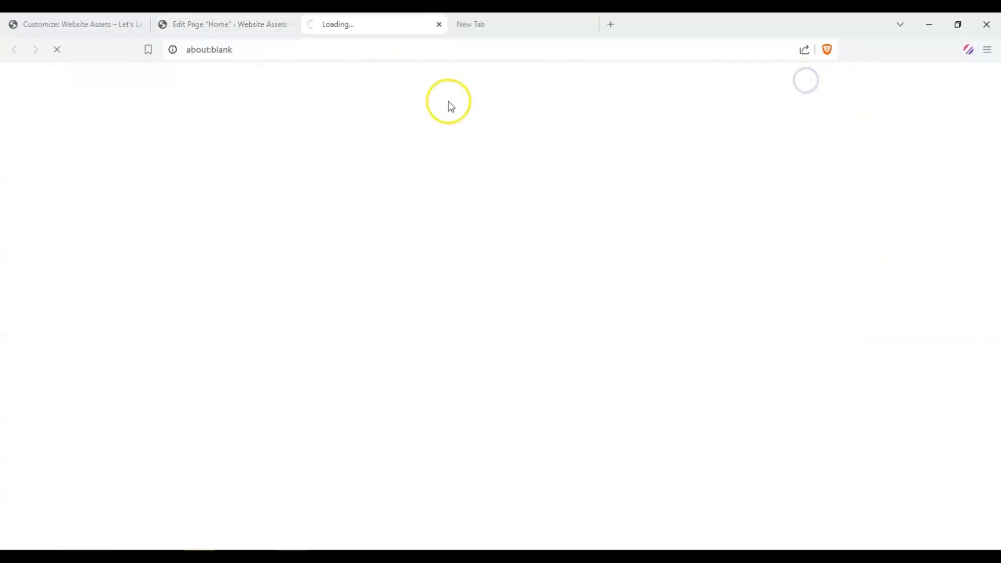
click(587, 25)
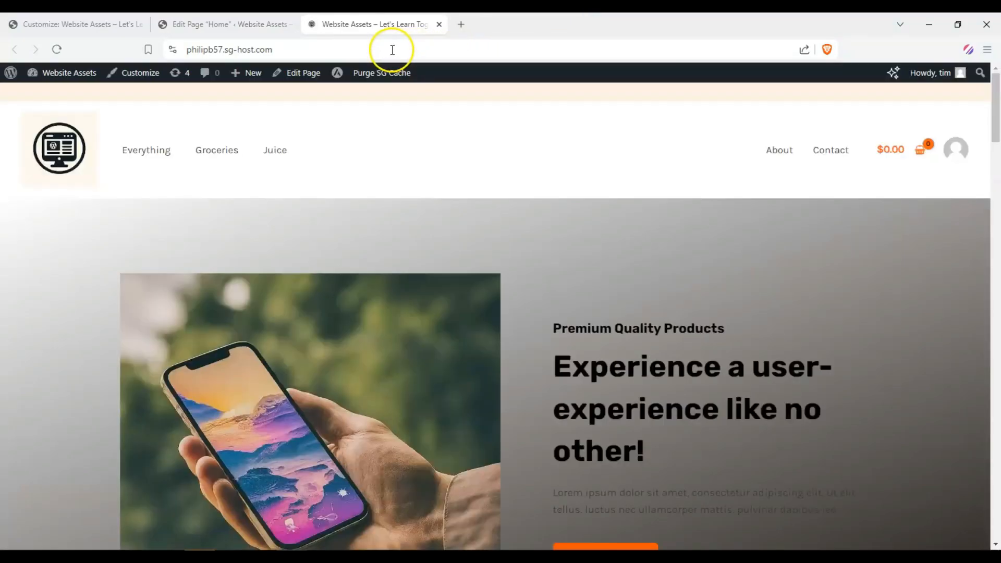
Step: Review the updated hero and features sections on the live home page
scroll(121, 193, down, 5)
scroll(515, 193, up, 3)
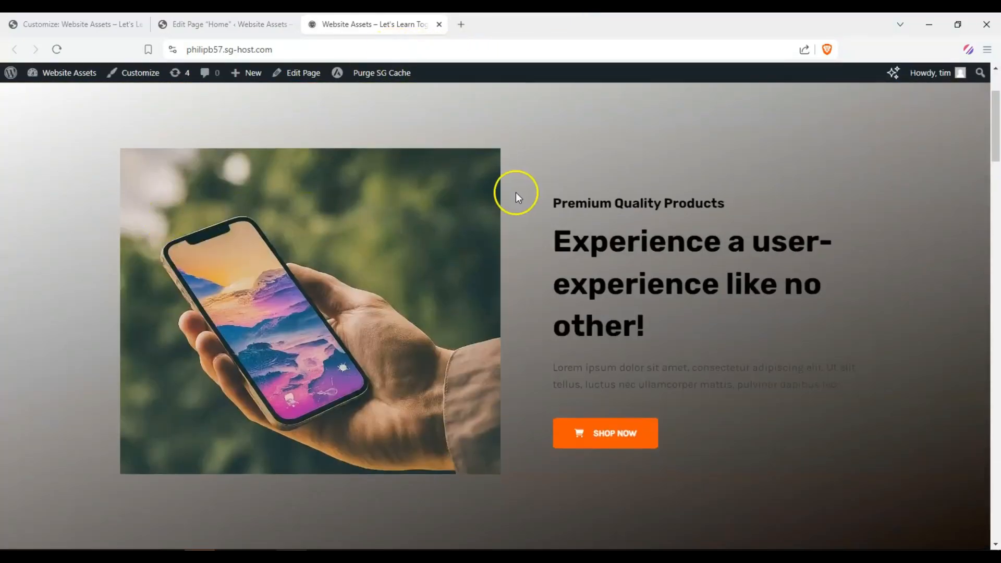
scroll(336, 165, down, 8)
scroll(261, 158, up, 3)
scroll(444, 247, down, 3)
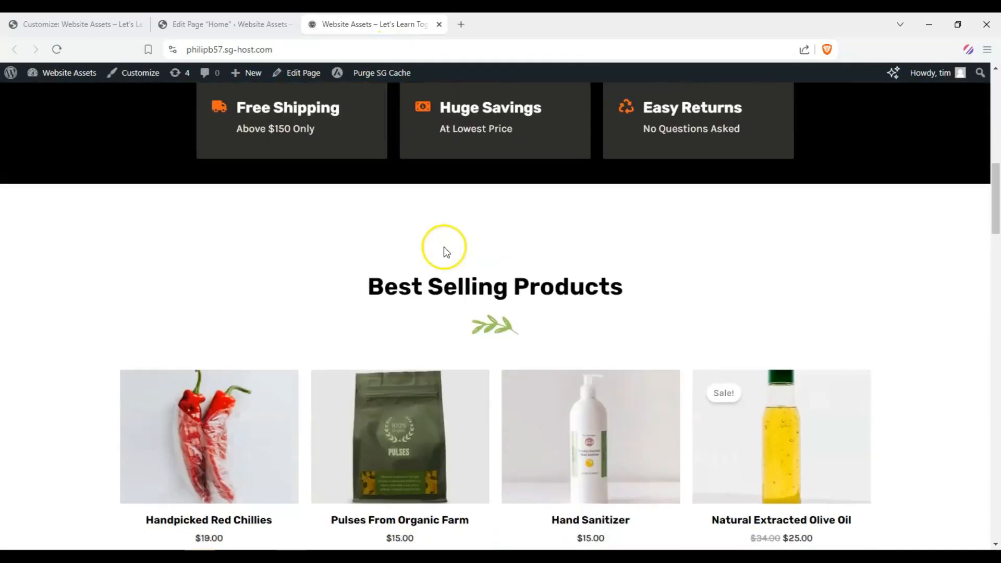
scroll(287, 238, up, 5)
scroll(225, 267, up, 4)
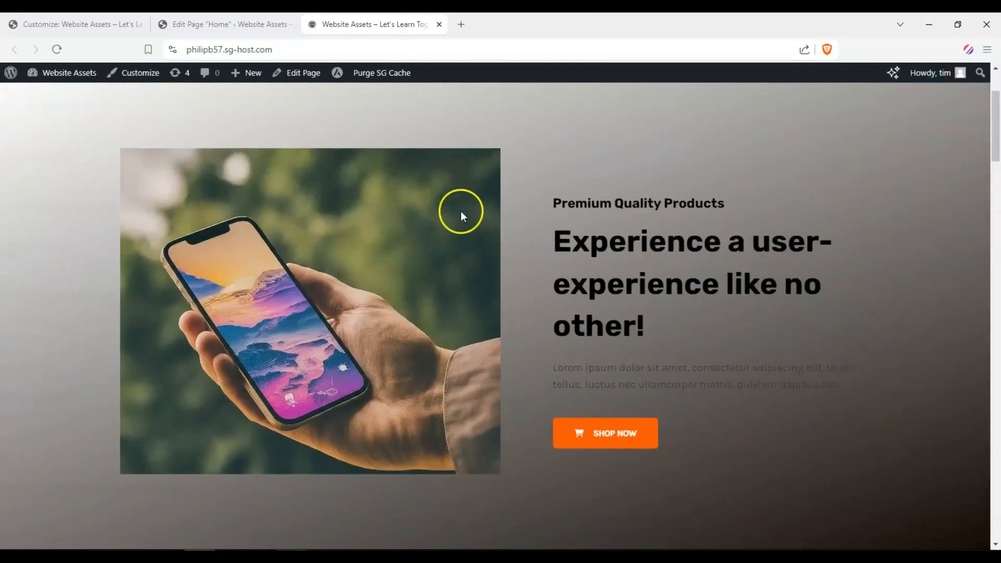
scroll(154, 220, up, 3)
scroll(470, 361, down, 3)
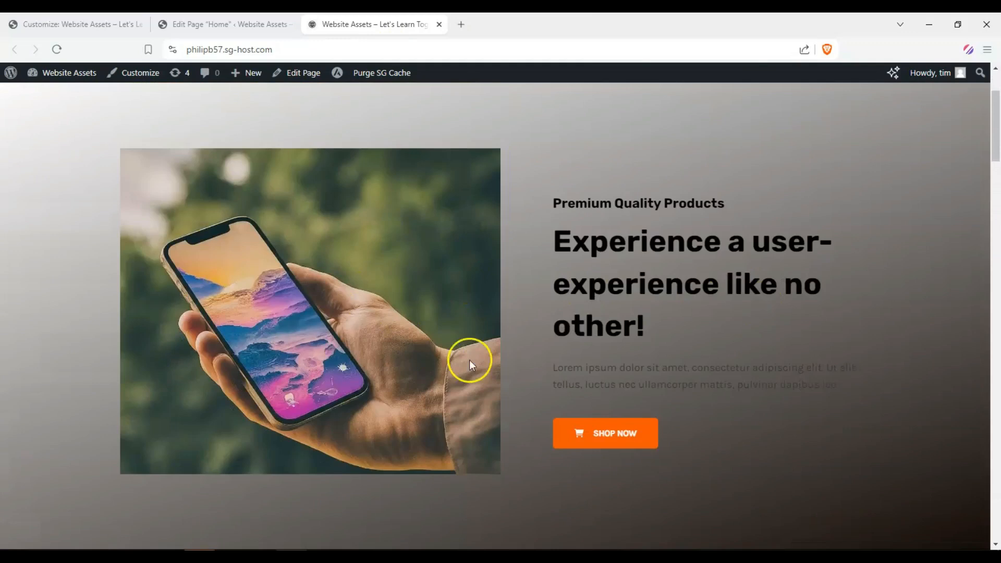
scroll(525, 293, down, 4)
scroll(338, 289, up, 3)
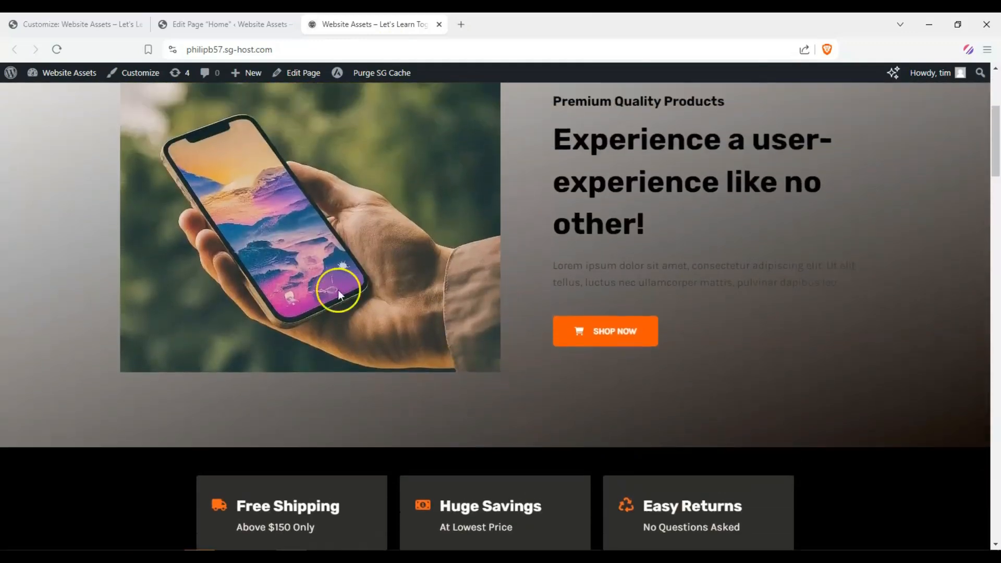
scroll(104, 230, up, 4)
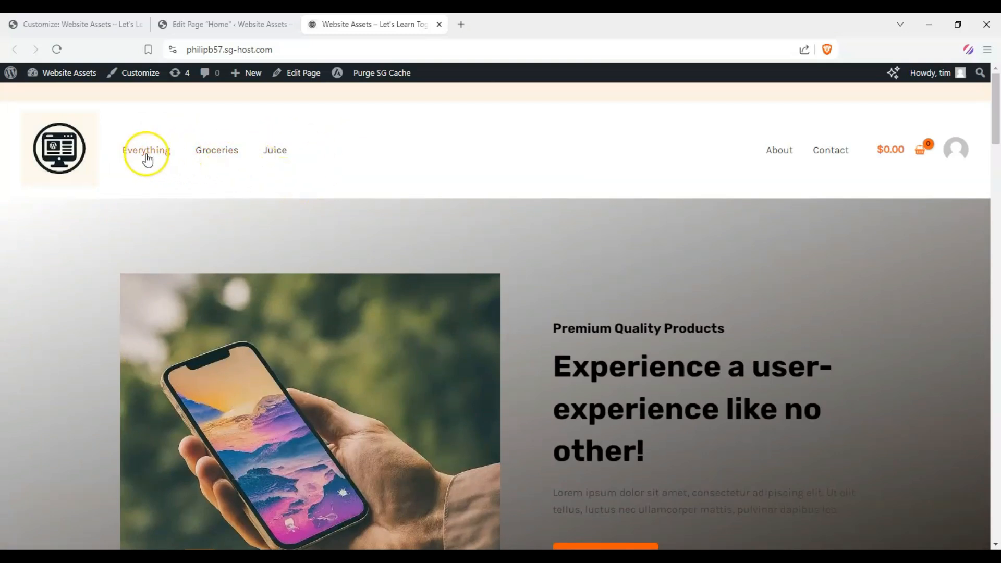
scroll(247, 249, down, 3)
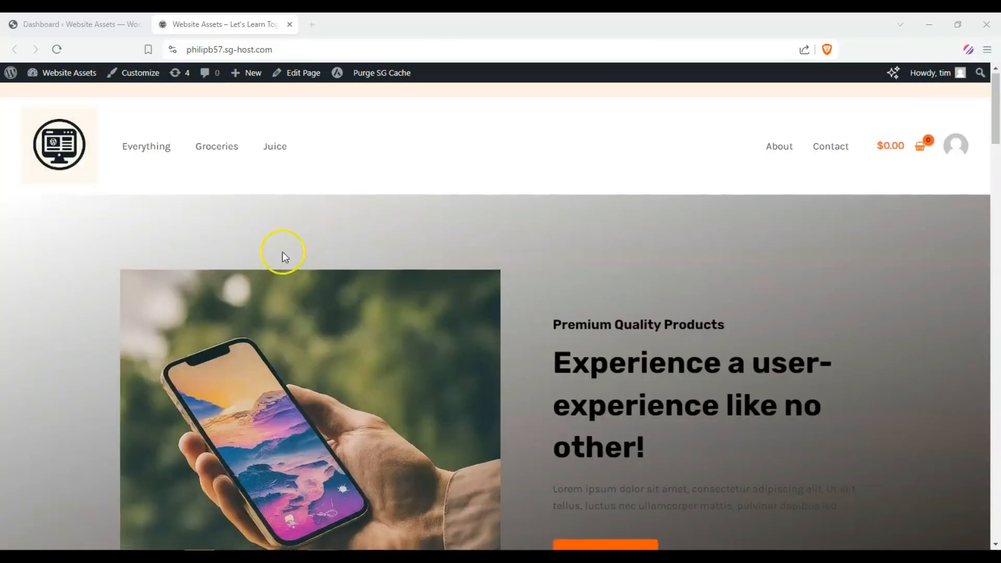
scroll(166, 275, down, 5)
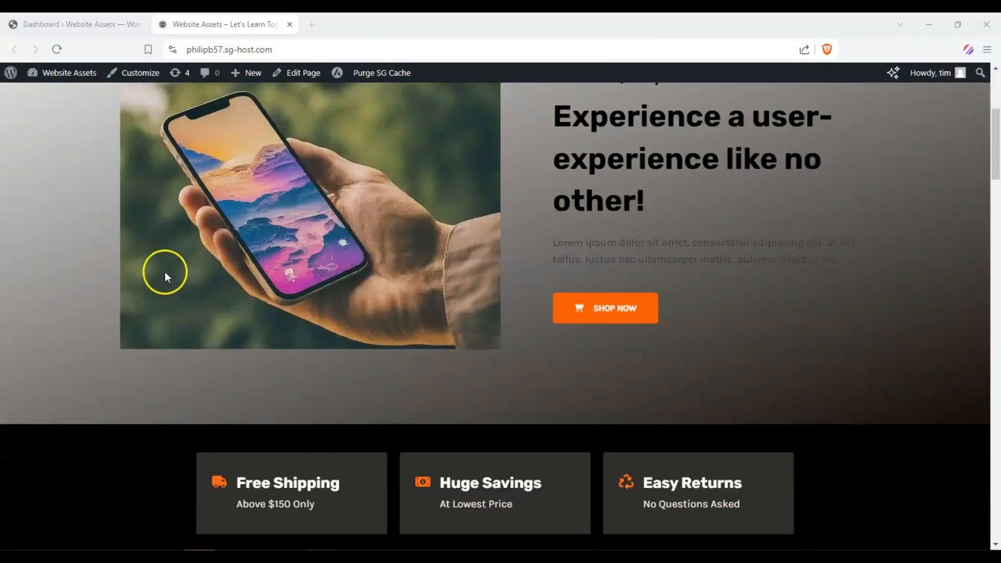
Step: Start a new WooCommerce product titled "X-47 Flagship Smartphone"
scroll(41, 232, up, 5)
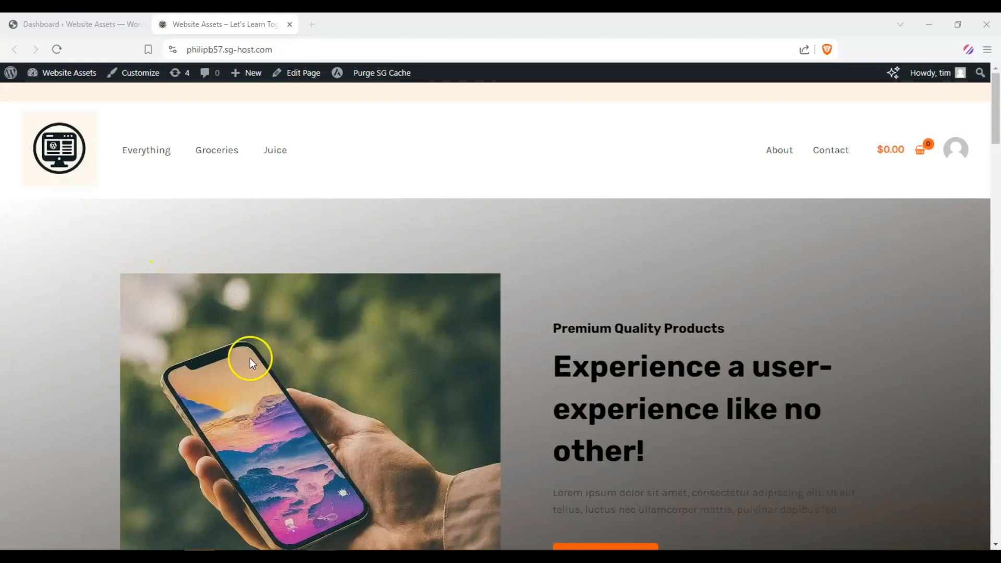
click(83, 25)
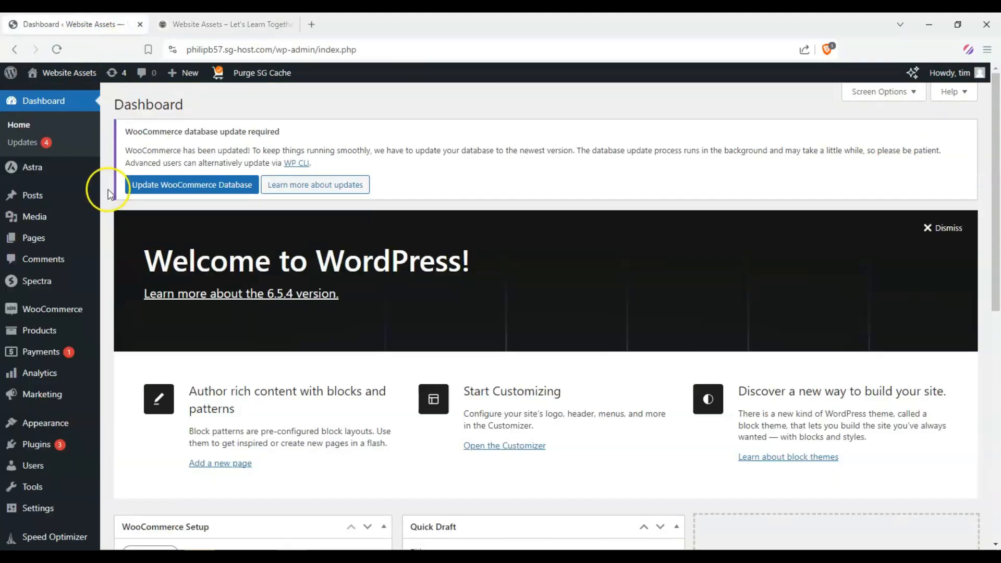
mouse_move(61, 310)
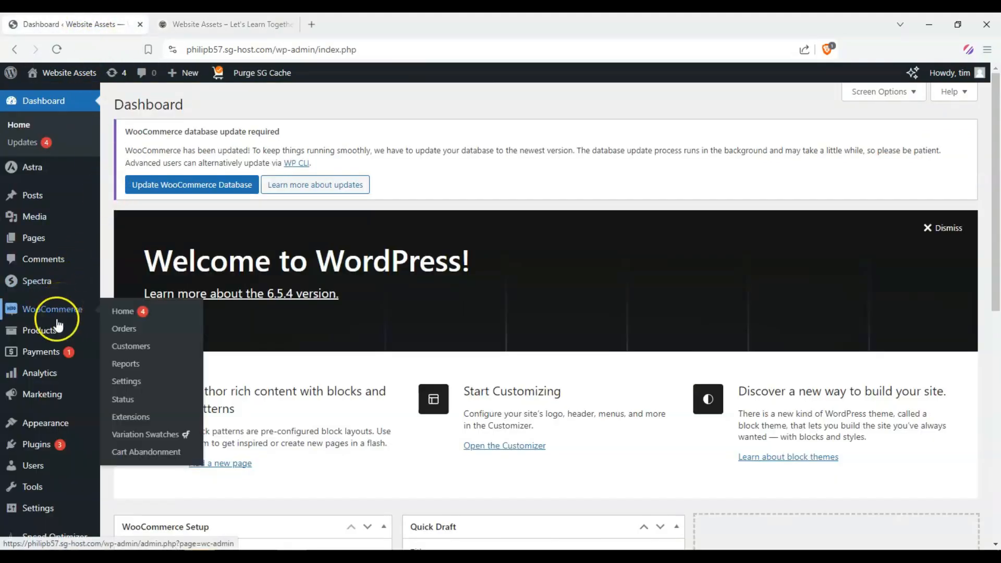
mouse_move(58, 329)
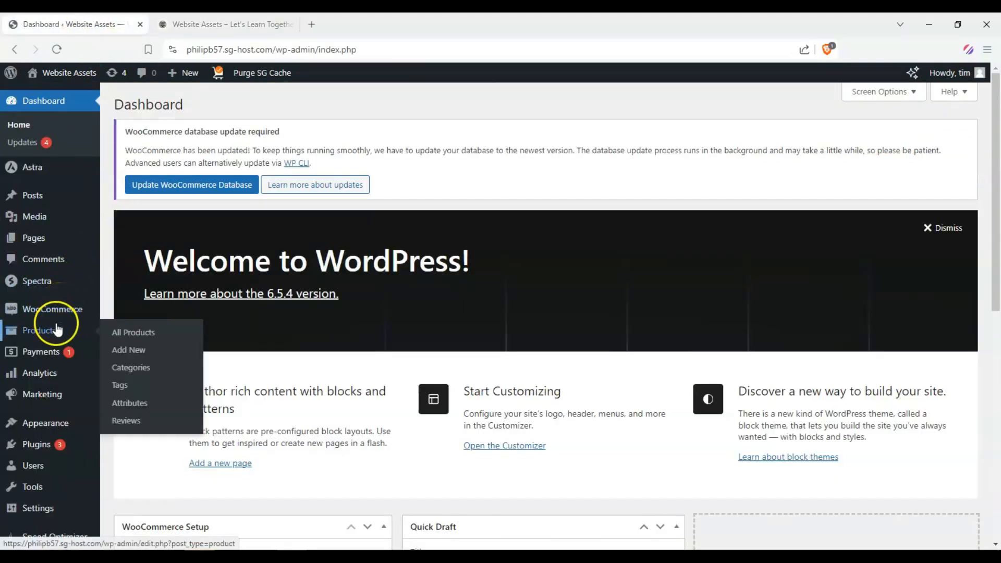
click(136, 351)
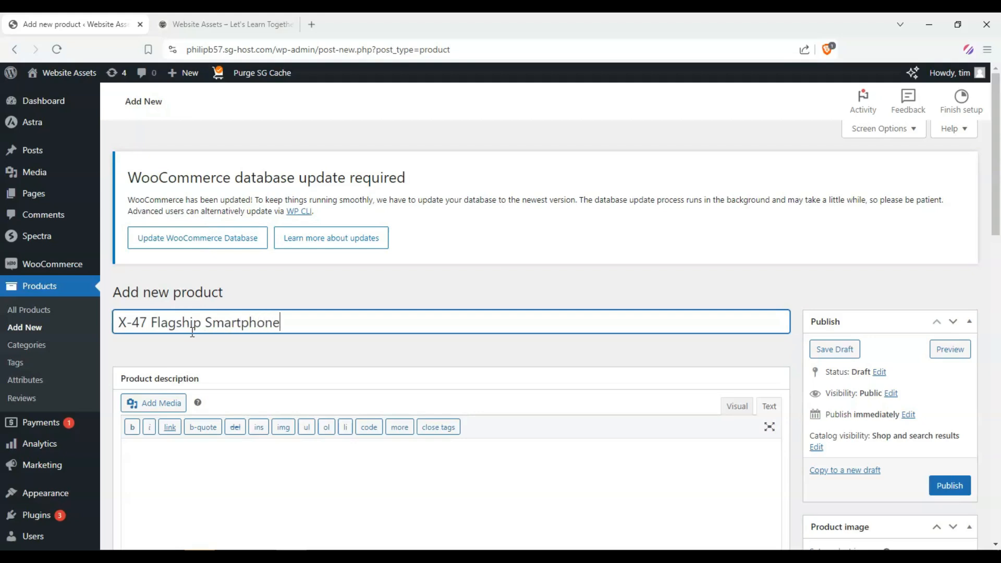
scroll(188, 329, down, 1)
click(157, 340)
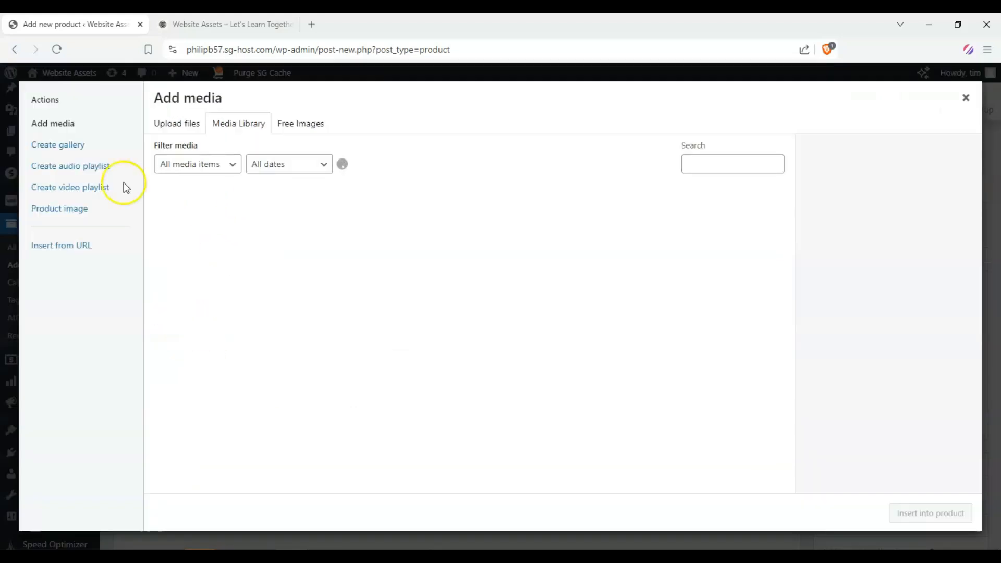
click(209, 219)
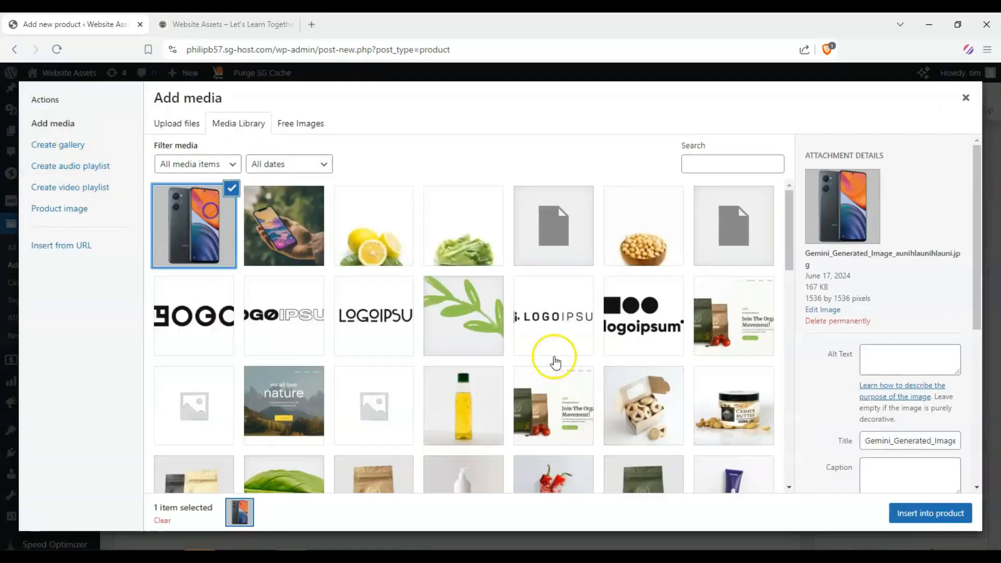
click(928, 513)
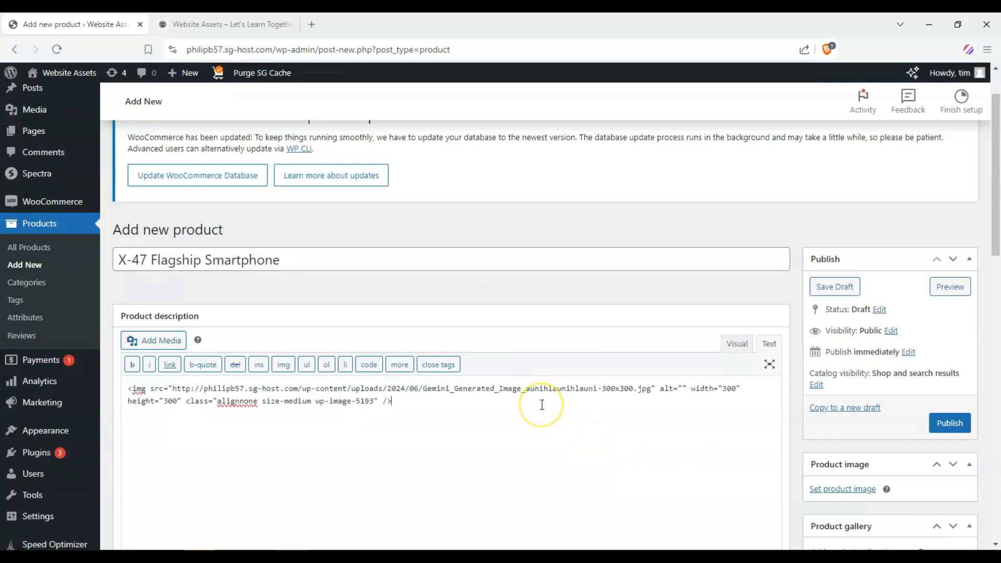
scroll(543, 405, down, 2)
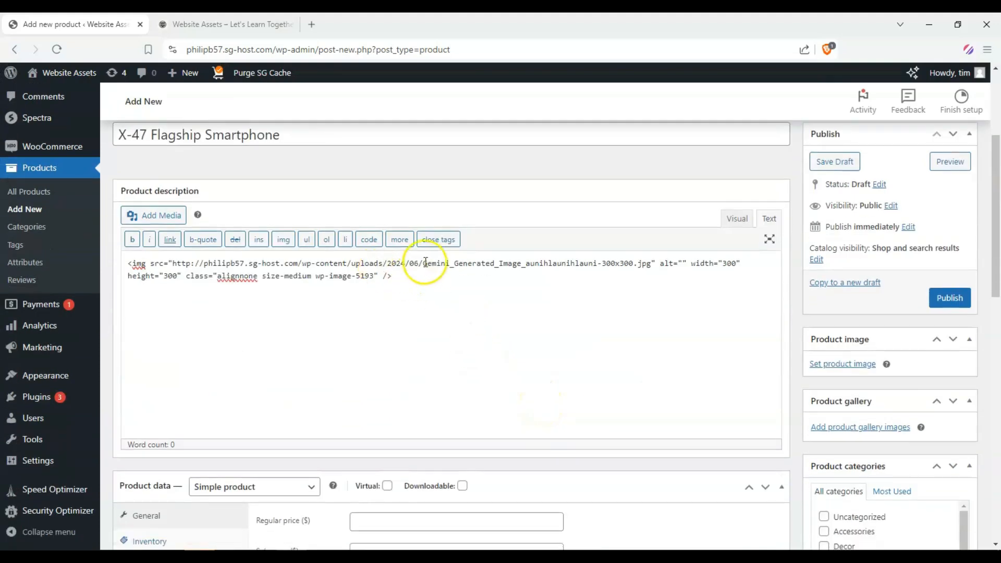
scroll(425, 271, down, 1)
scroll(282, 246, up, 1)
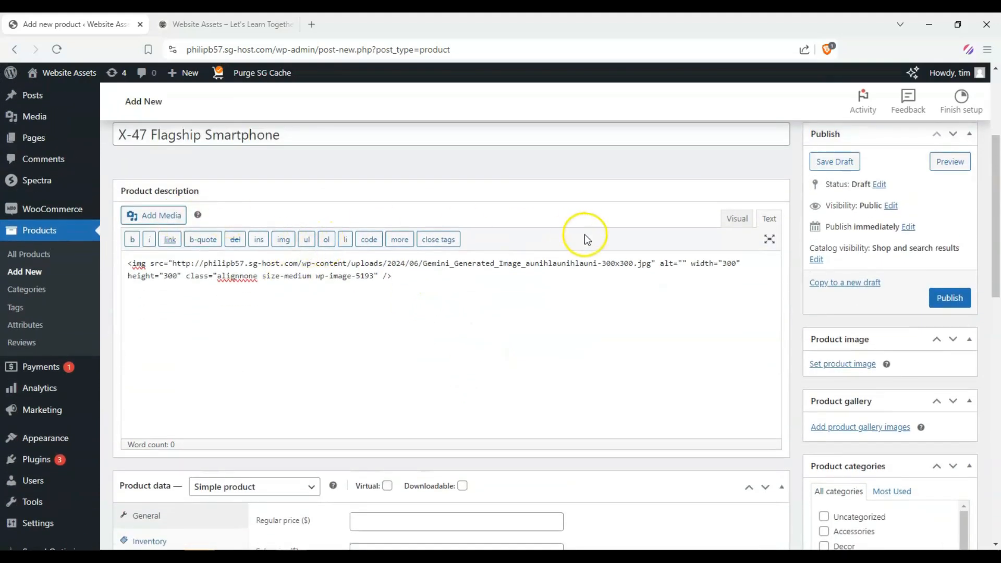
scroll(584, 234, up, 1)
scroll(484, 212, down, 2)
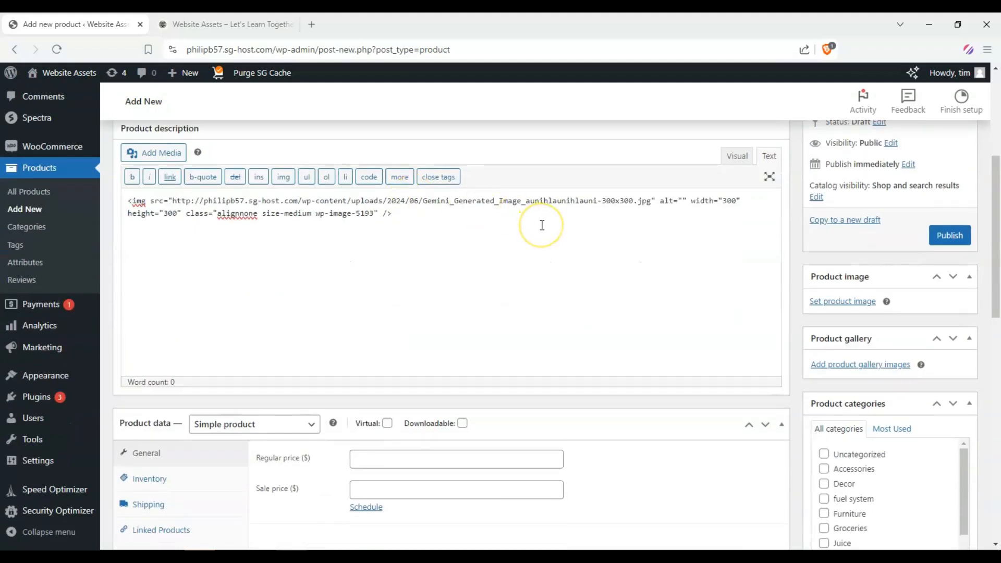
key(ctrl+a)
key(Delete)
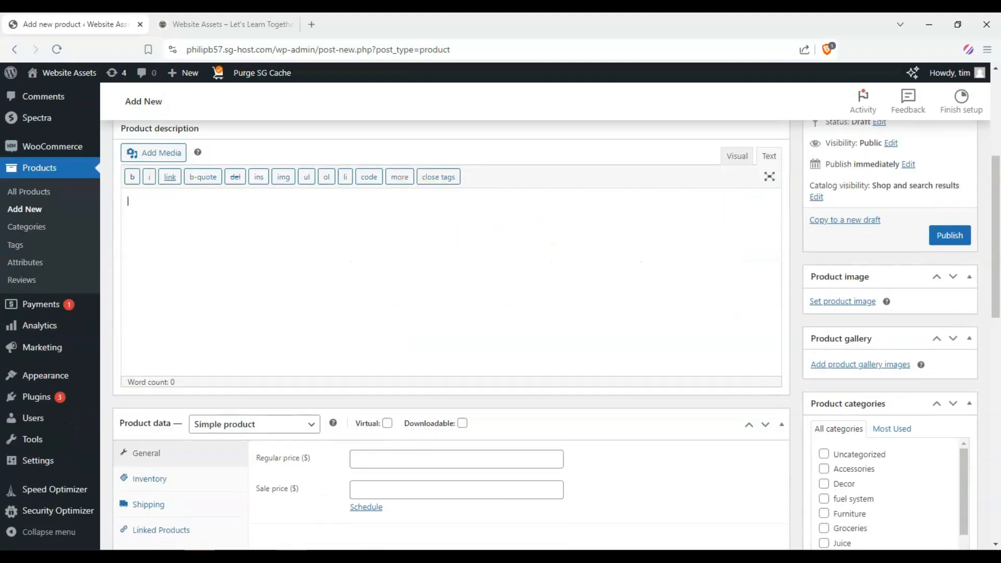
Step: Set the dark phone photo as the product image
click(863, 303)
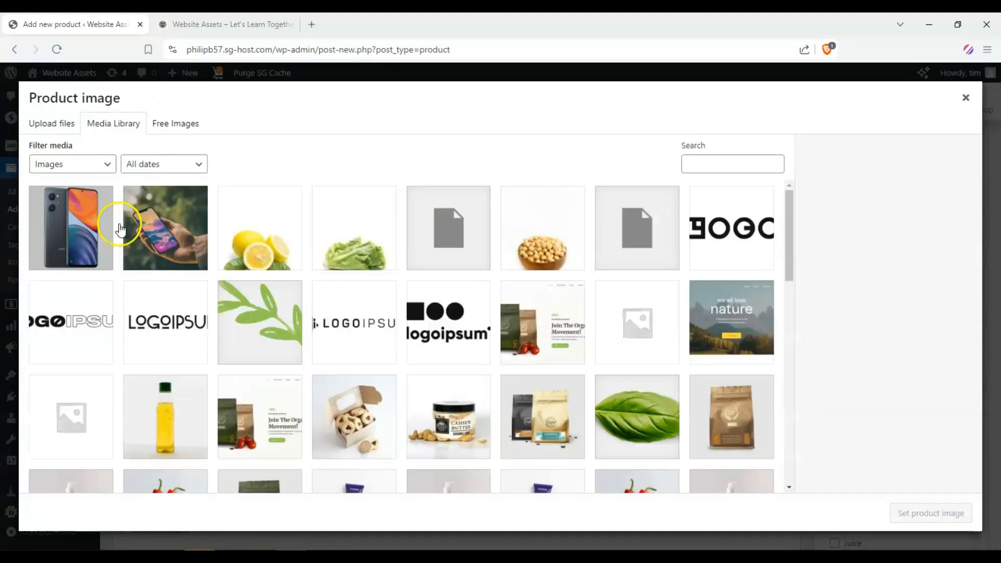
click(73, 228)
click(966, 520)
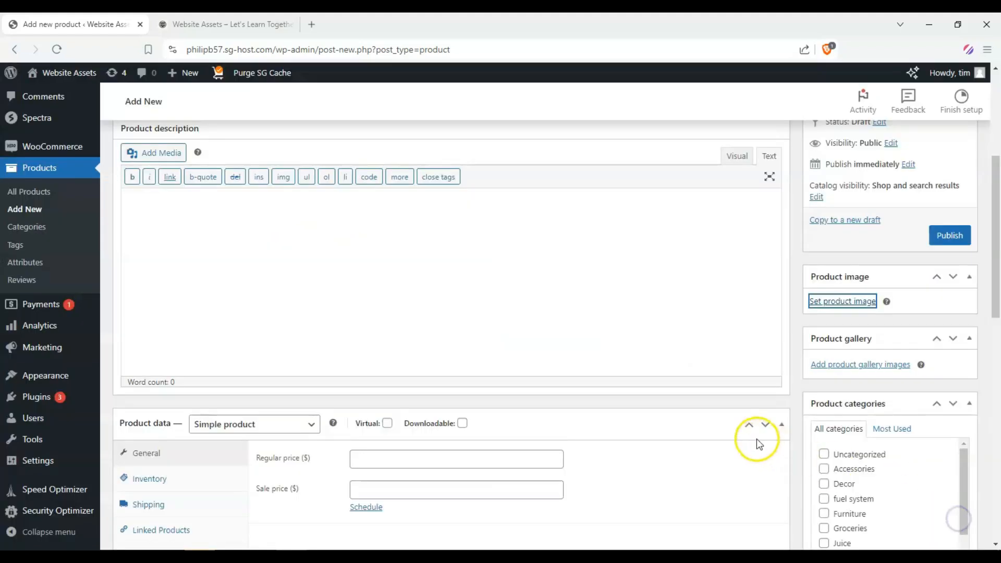
Step: Add the hand-holding-phone photo to the product gallery
scroll(782, 366, down, 1)
click(854, 502)
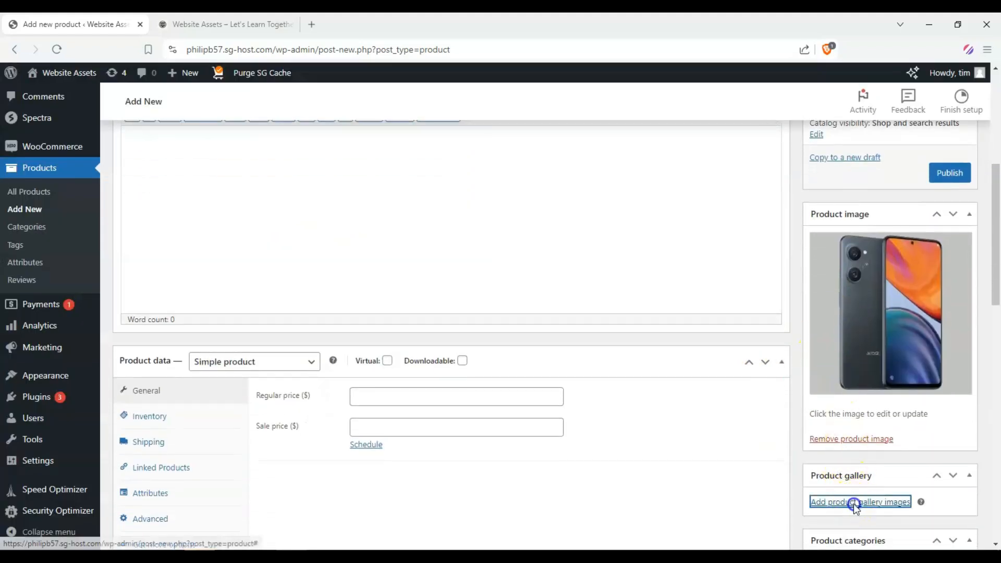
click(166, 228)
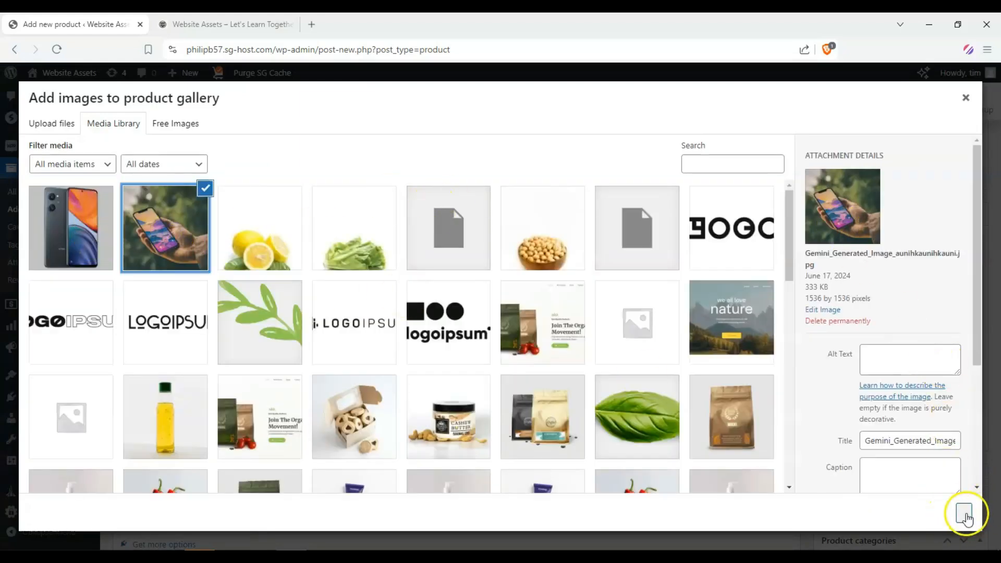
click(966, 513)
Step: Create a new product category named "Smartphones" with no parent category
scroll(876, 375, down, 7)
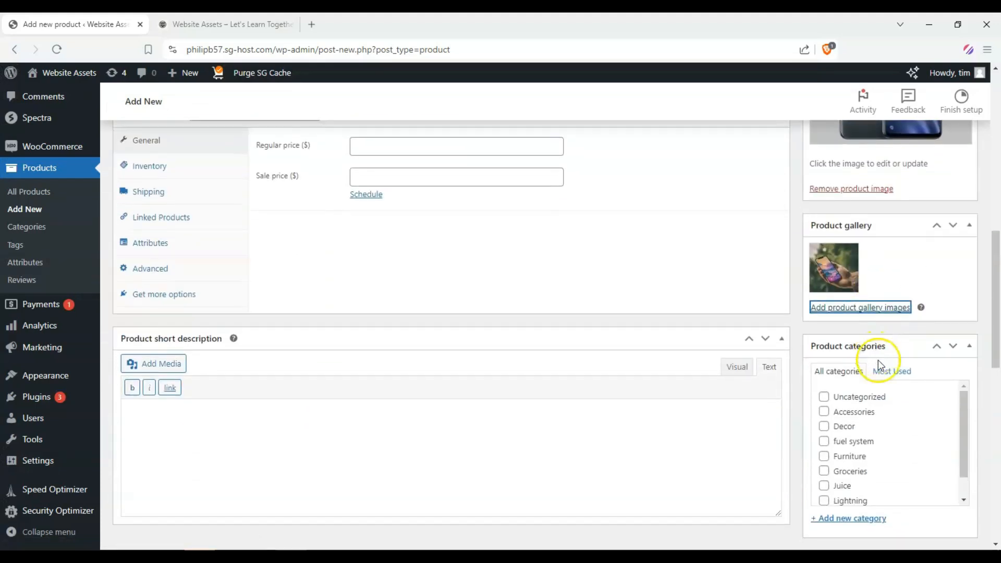
scroll(854, 319, down, 1)
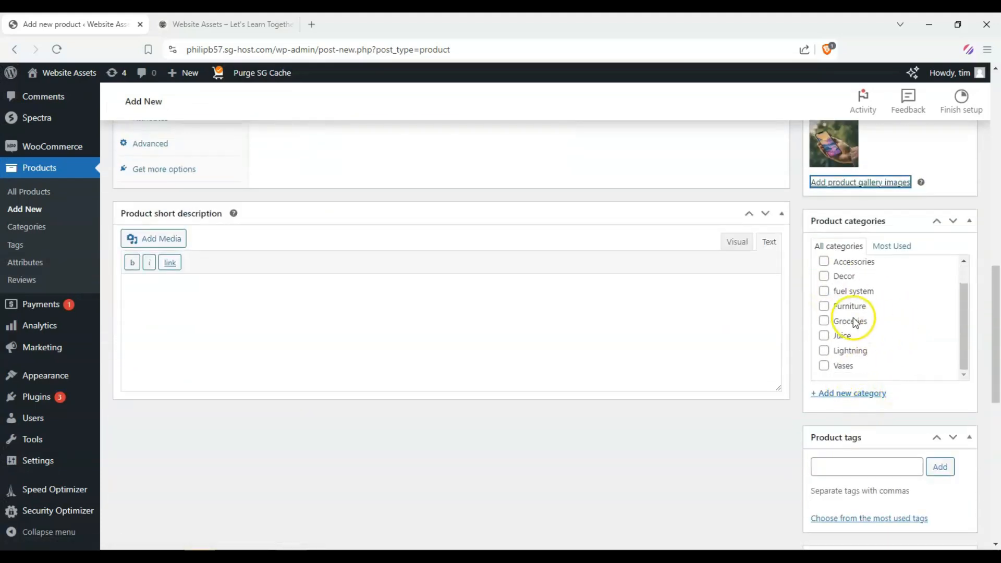
scroll(844, 327, up, 1)
click(857, 457)
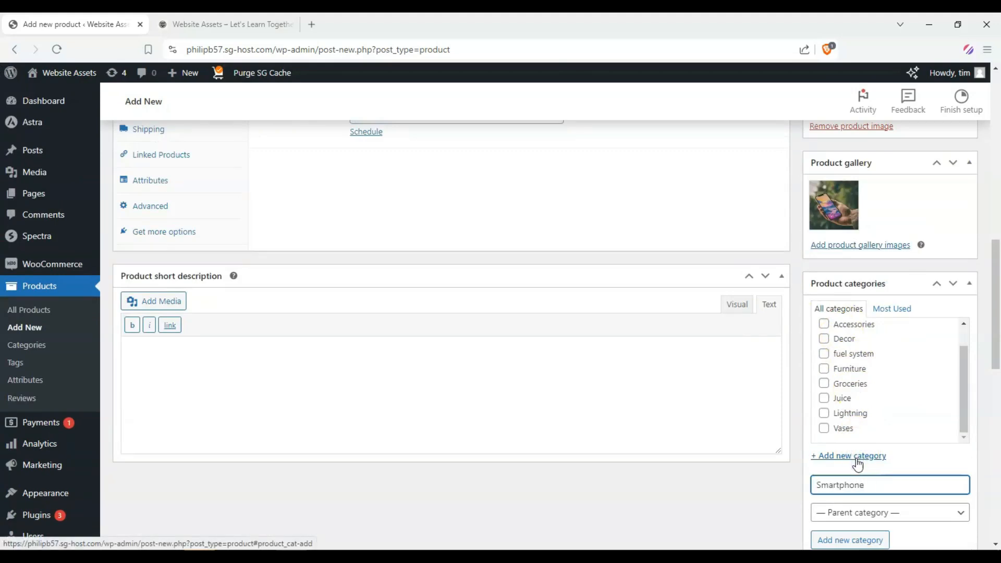
click(842, 539)
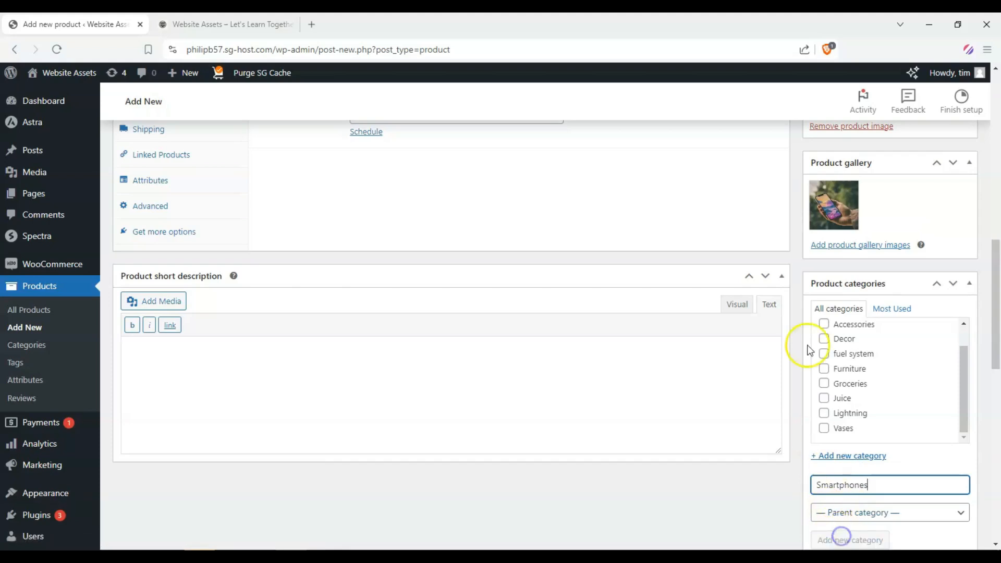
scroll(876, 397, down, 1)
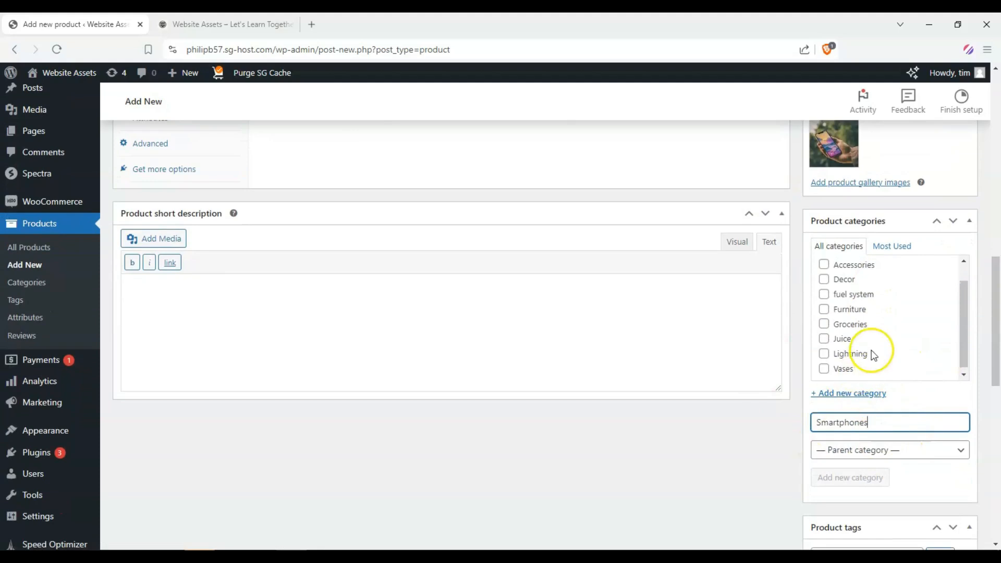
scroll(882, 344, up, 1)
scroll(902, 360, down, 1)
click(901, 452)
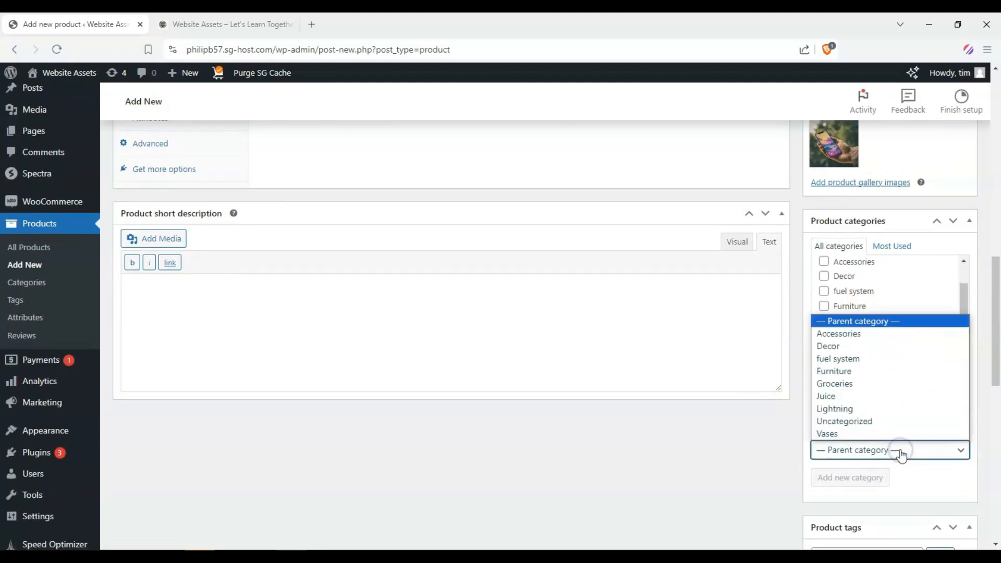
click(901, 452)
click(862, 479)
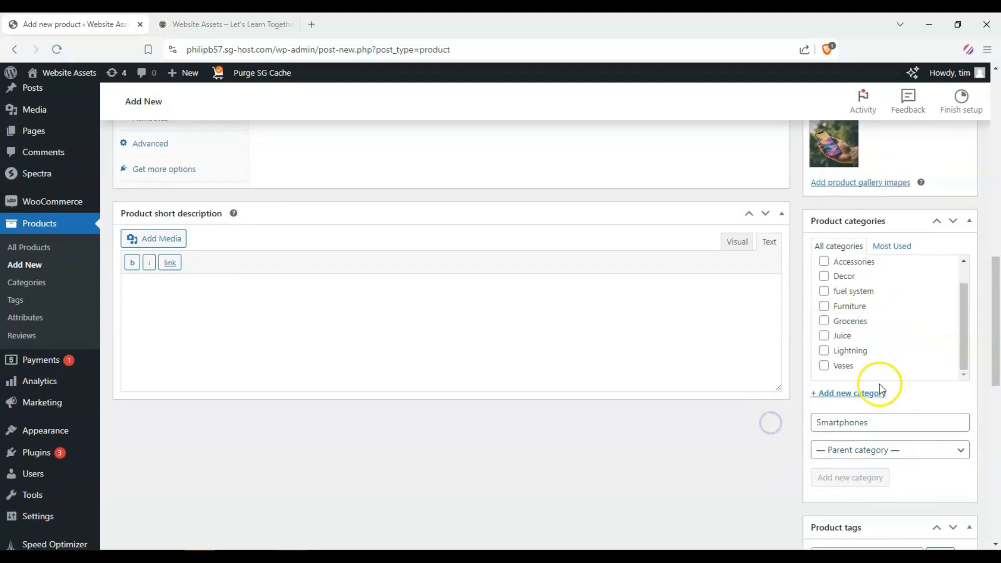
Step: Set the product's regular price to 600
scroll(932, 311, up, 1)
scroll(313, 334, up, 4)
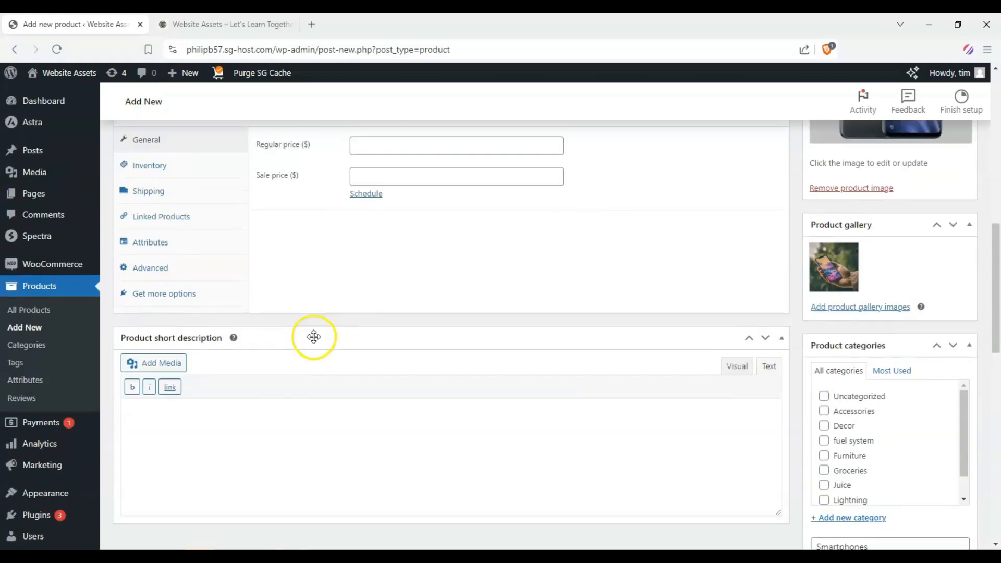
scroll(370, 216, up, 1)
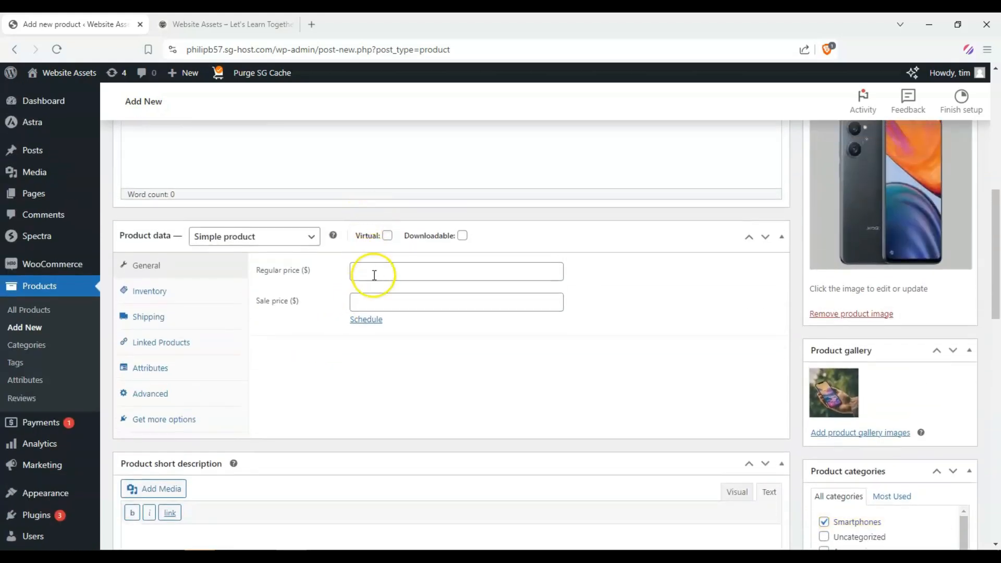
click(375, 275)
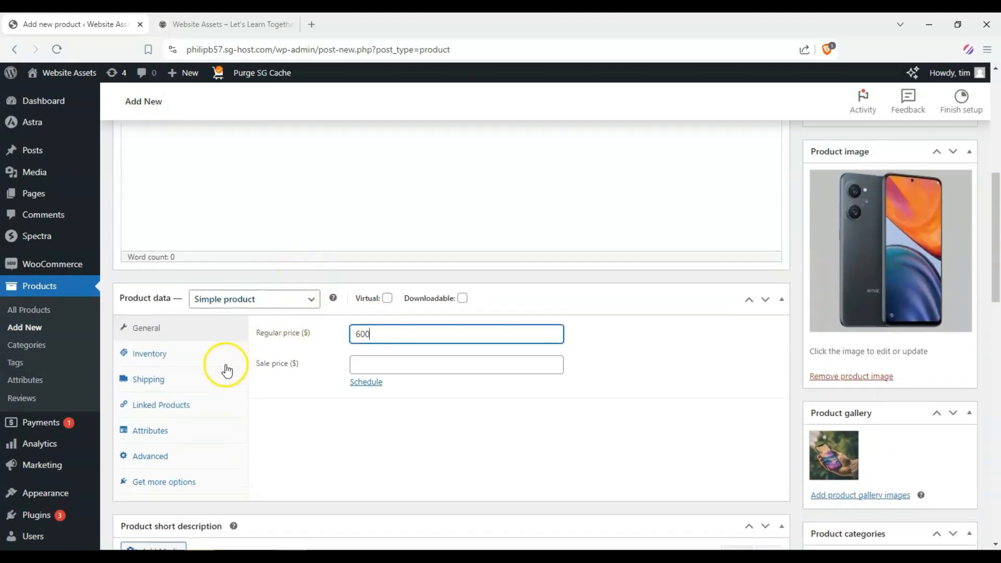
Step: Review the Inventory, Shipping, Linked Products and Attributes tabs of the product data
scroll(198, 349, down, 1)
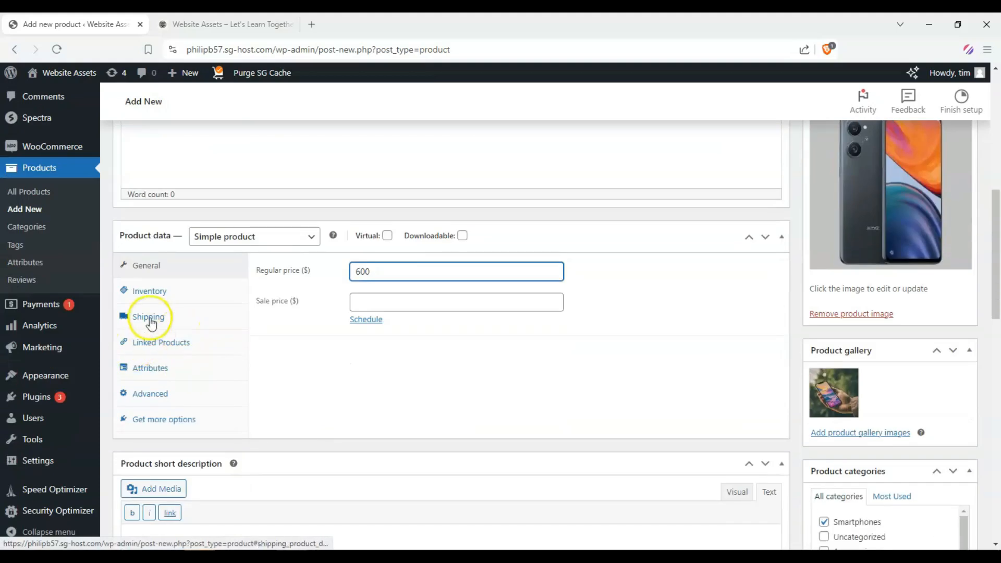
click(170, 296)
click(166, 318)
click(170, 344)
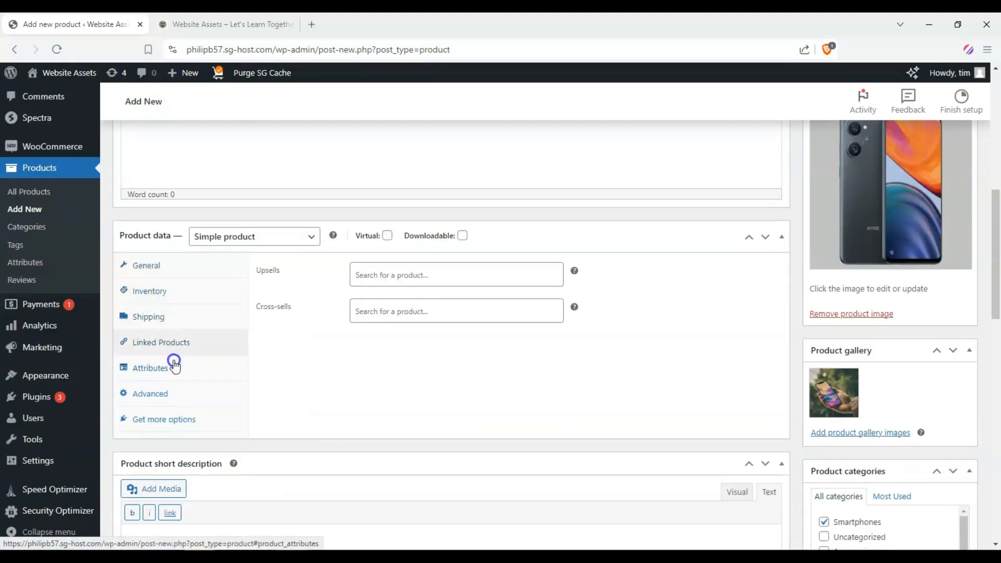
click(174, 385)
click(161, 271)
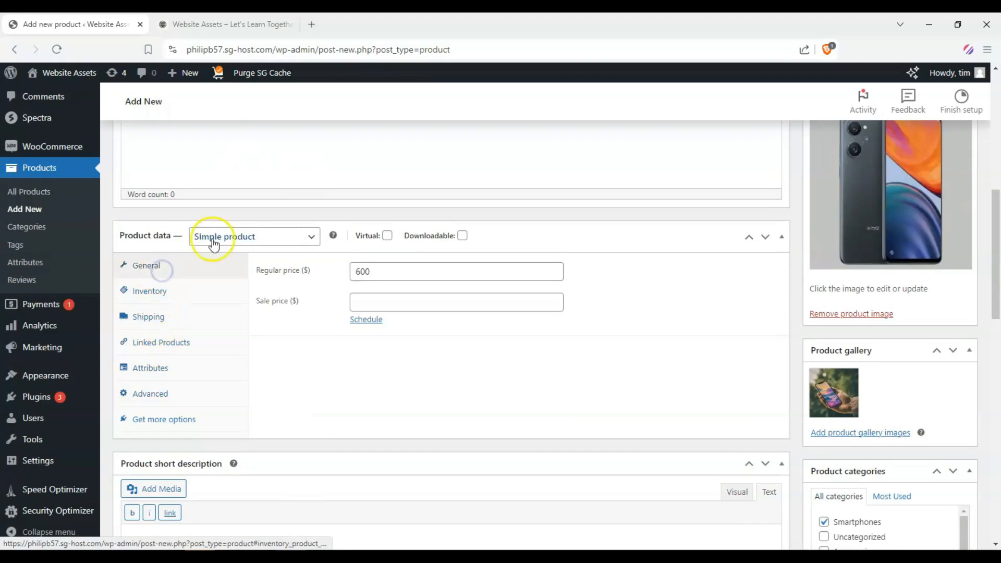
Step: Copy the hero's lorem ipsum paragraph from the live page into the product short description
scroll(242, 322, up, 4)
scroll(230, 354, up, 5)
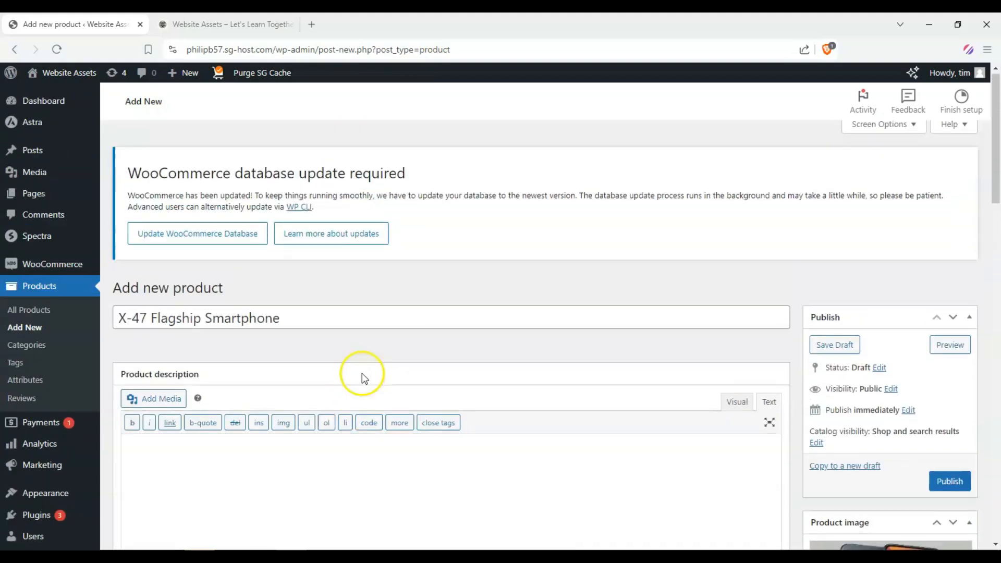
scroll(458, 298, down, 15)
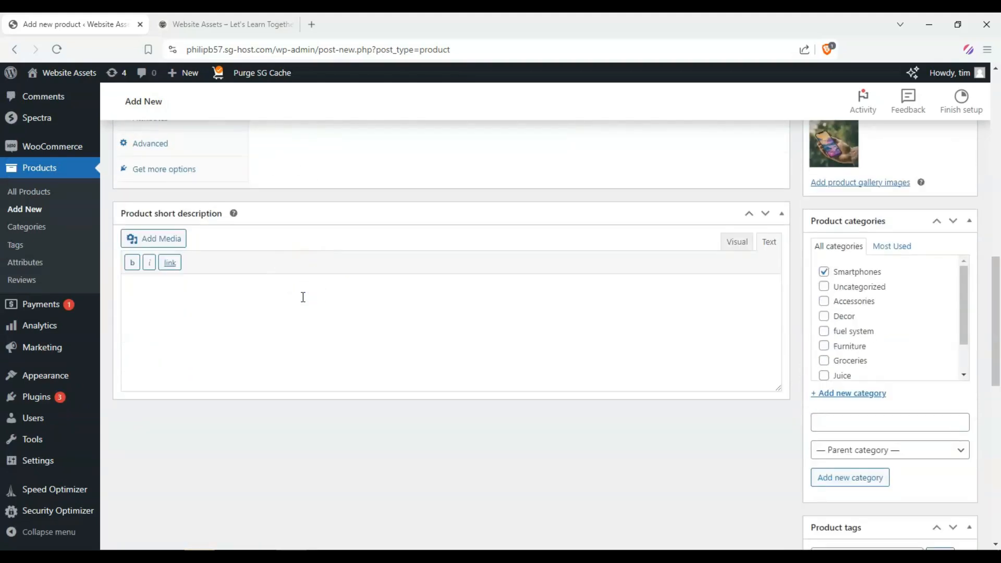
click(224, 24)
scroll(651, 282, down, 3)
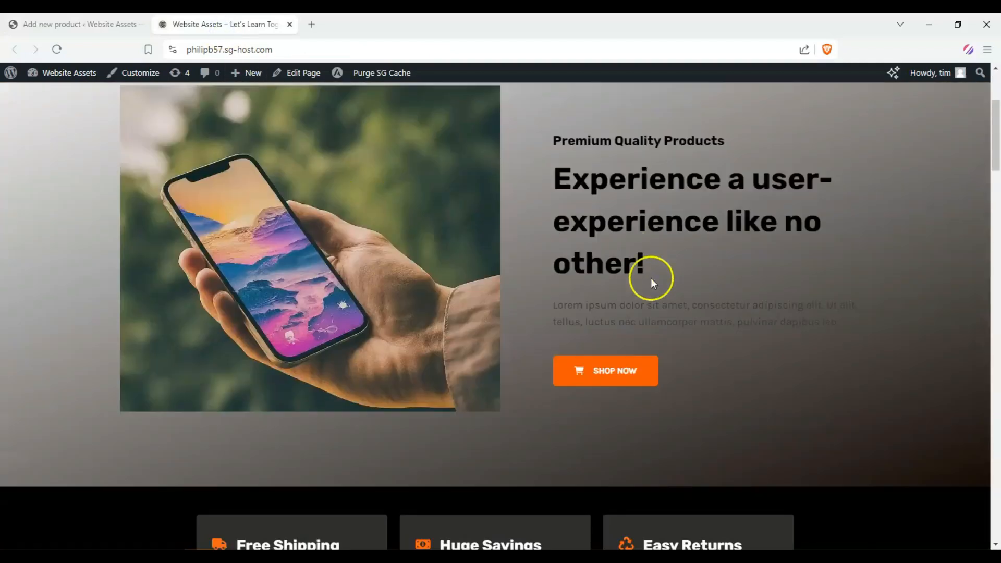
drag(552, 298, 830, 324)
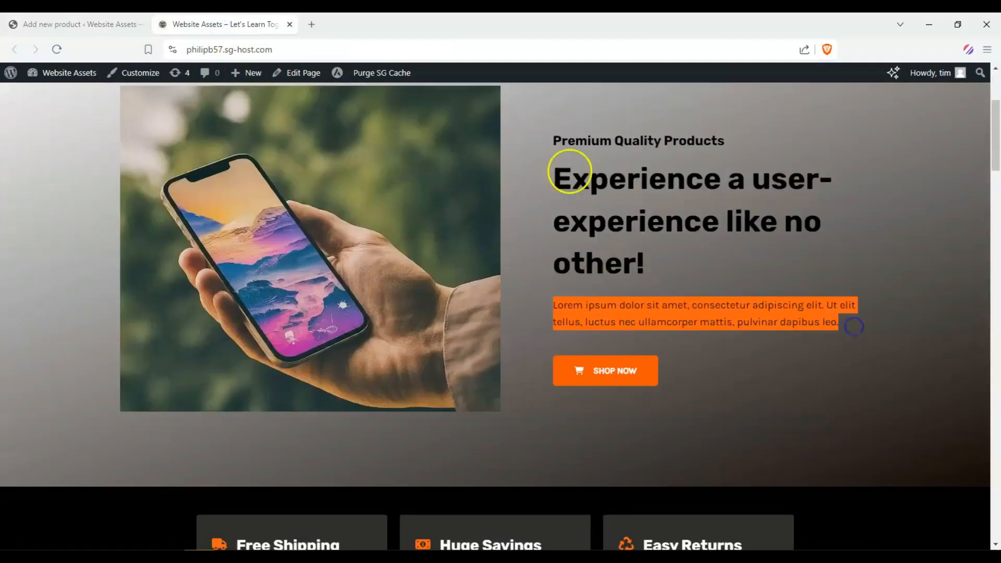
key(ctrl+c)
click(79, 24)
click(349, 333)
key(ctrl+v)
scroll(319, 305, up, 3)
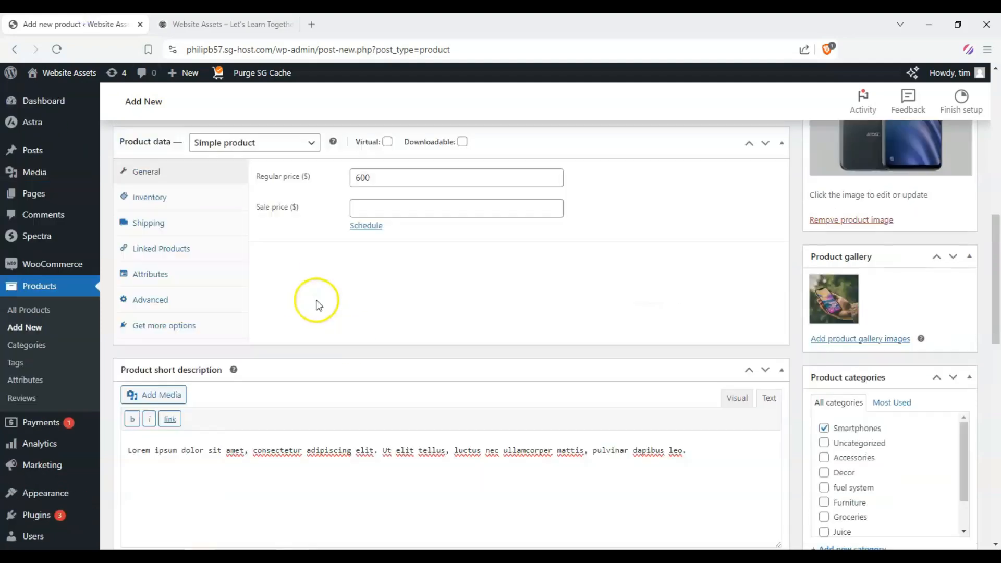
scroll(320, 305, up, 8)
scroll(826, 401, down, 1)
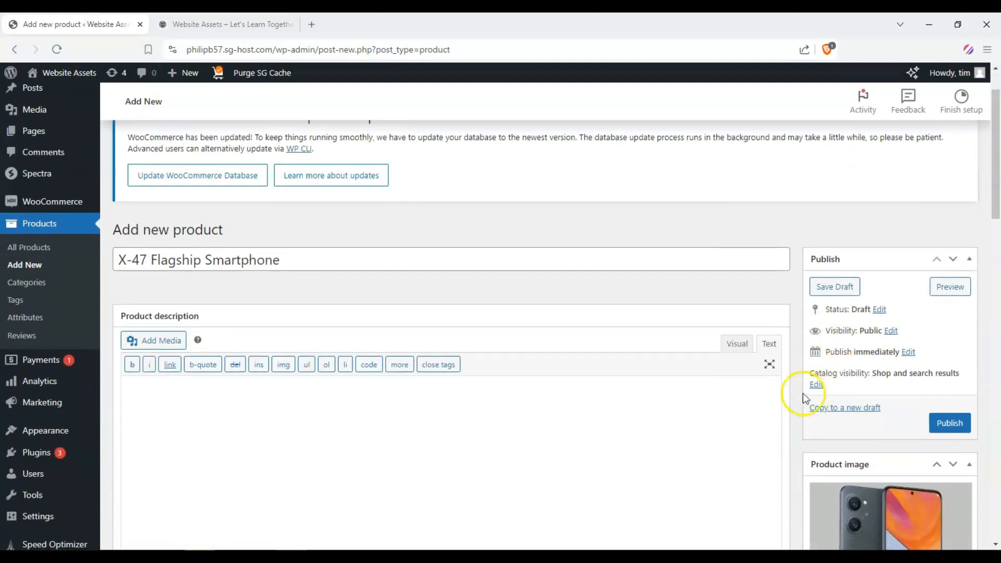
Step: Publish the X-47 Flagship Smartphone product
click(959, 421)
scroll(656, 375, down, 6)
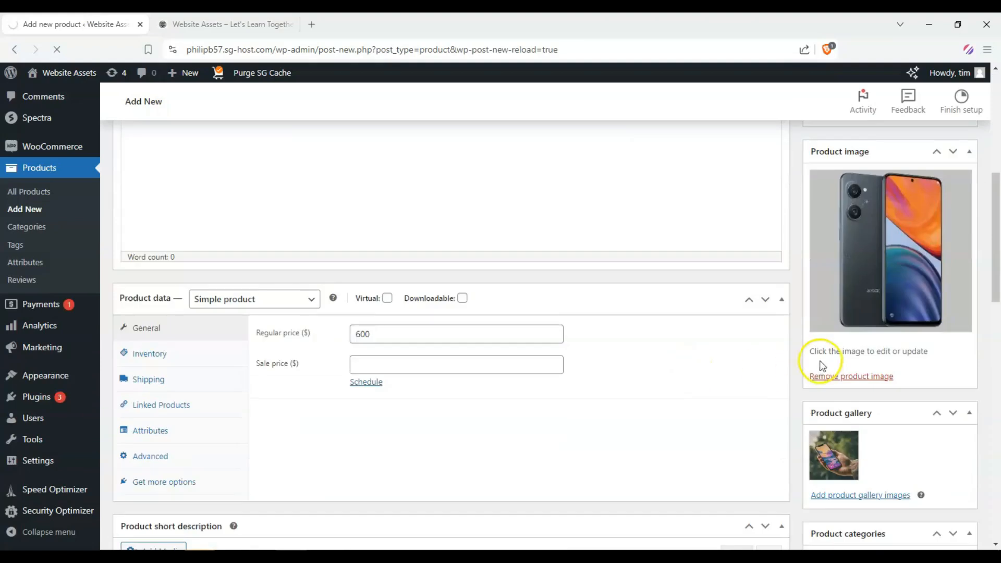
scroll(778, 352, down, 3)
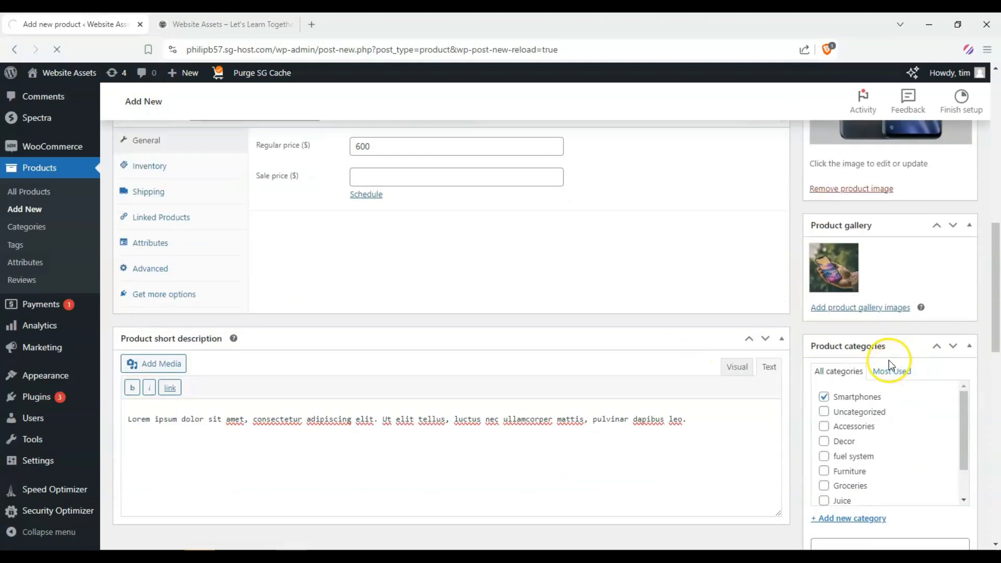
scroll(887, 359, up, 9)
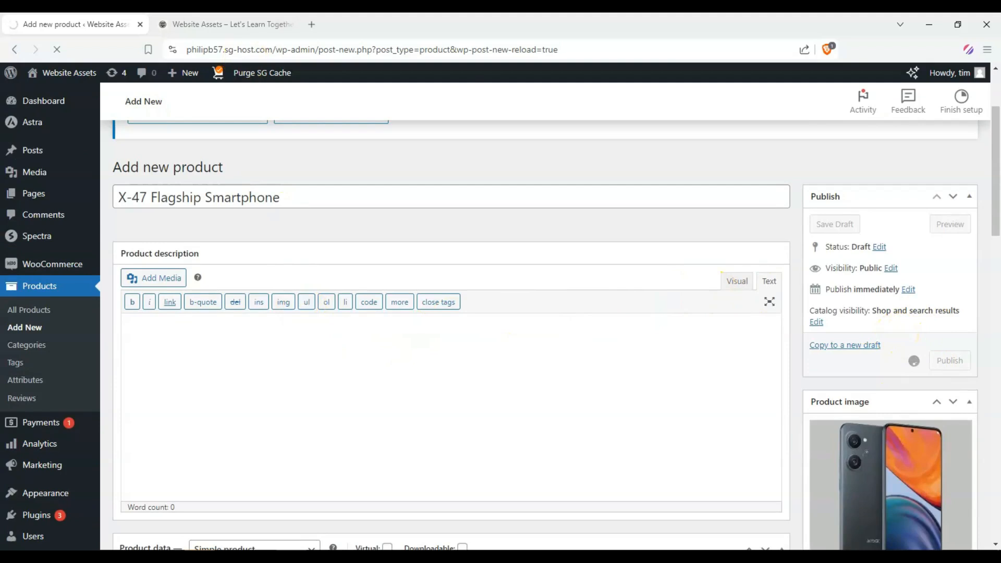
Step: Open the site Customizer from the live site tab and close the product editor tab
click(225, 26)
scroll(239, 179, up, 4)
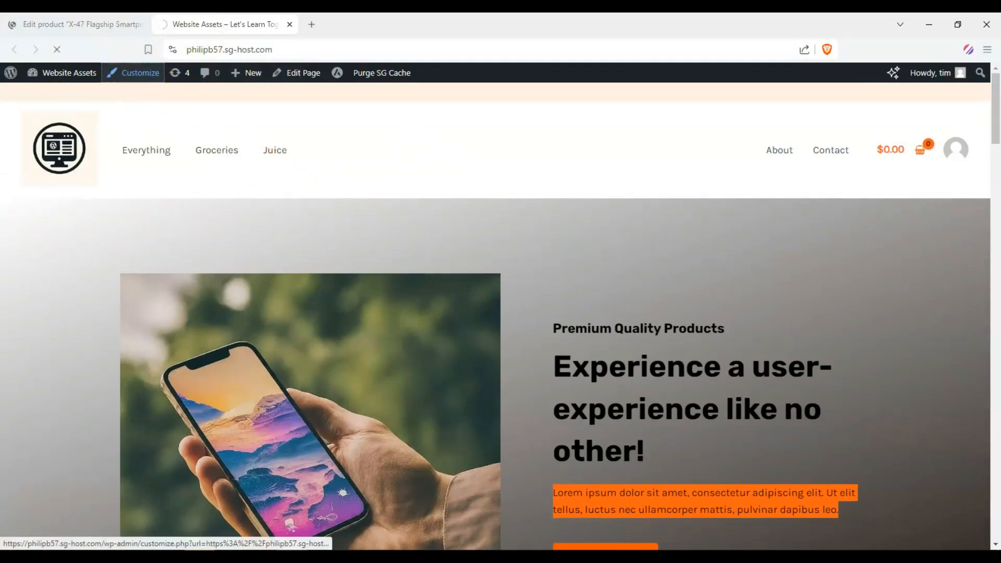
click(77, 24)
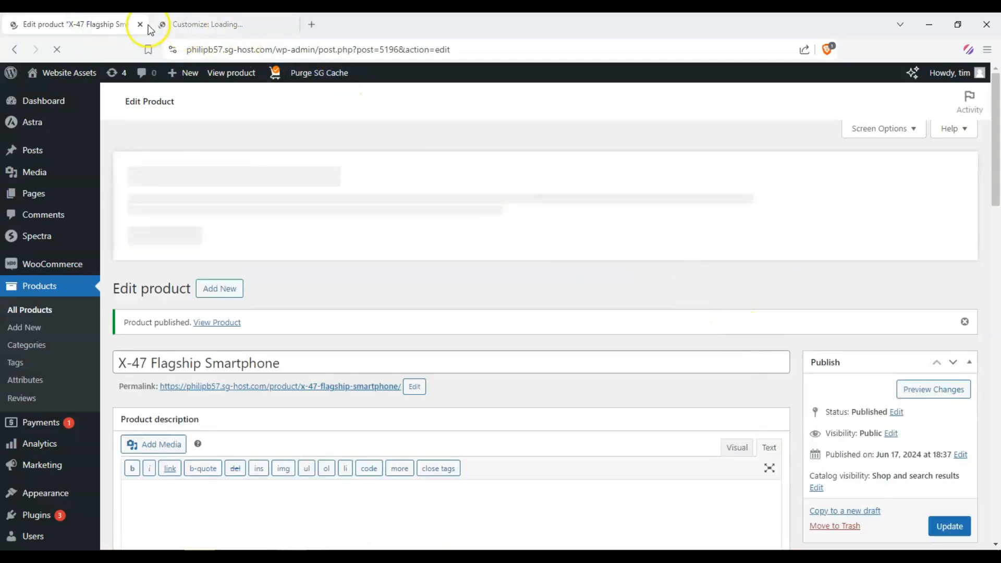
click(140, 24)
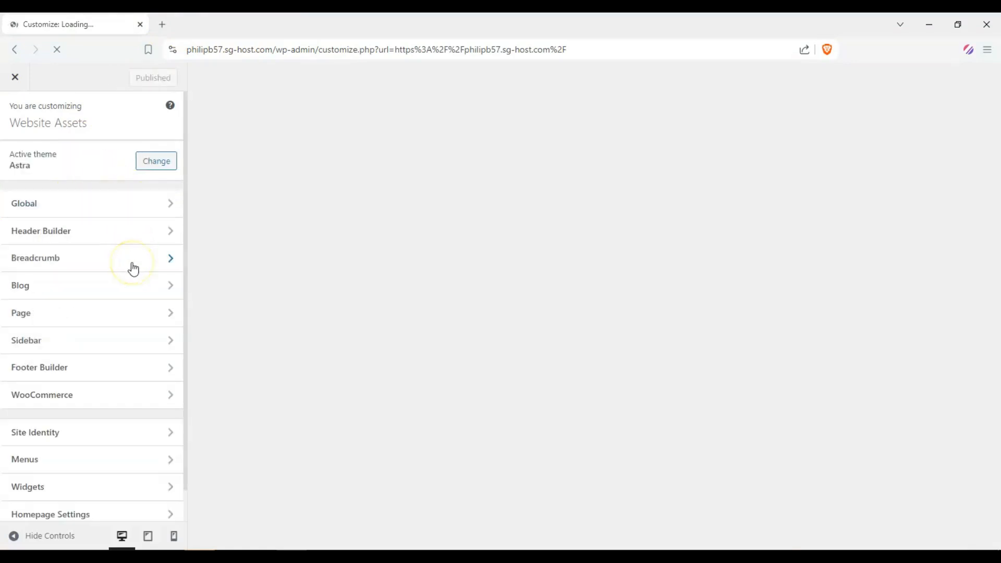
Step: Add the Smartphones product category to the header's primary menu
click(107, 234)
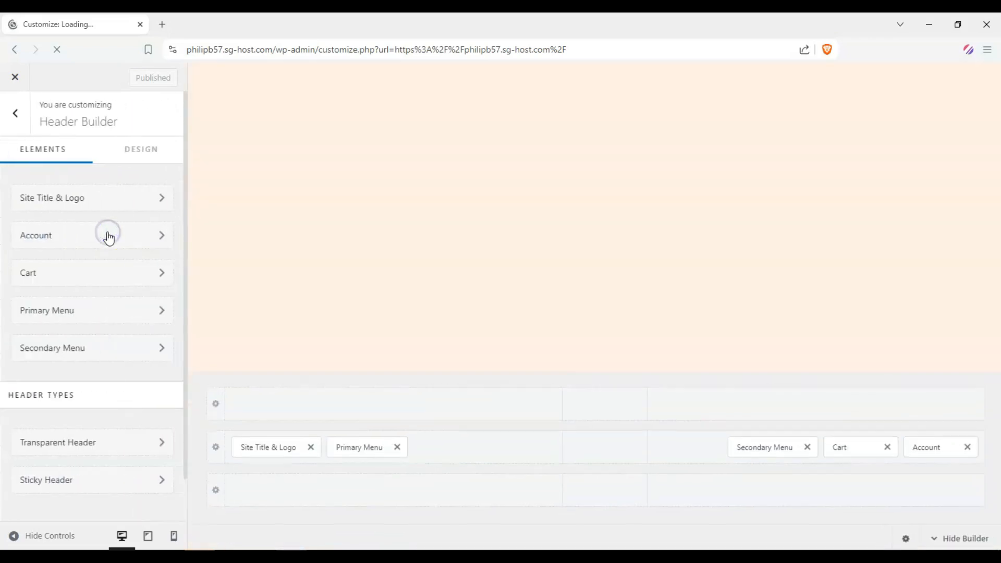
click(73, 317)
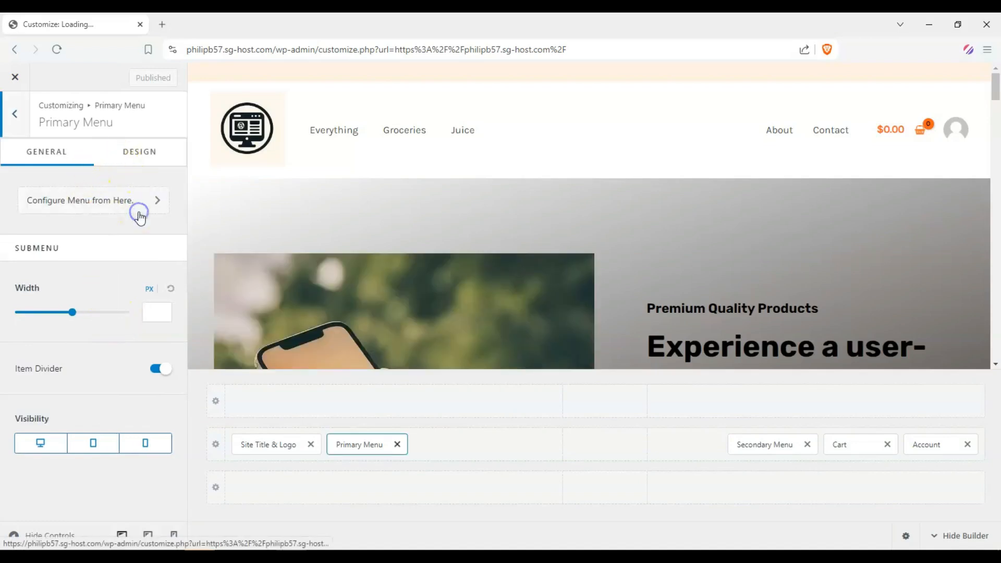
click(136, 213)
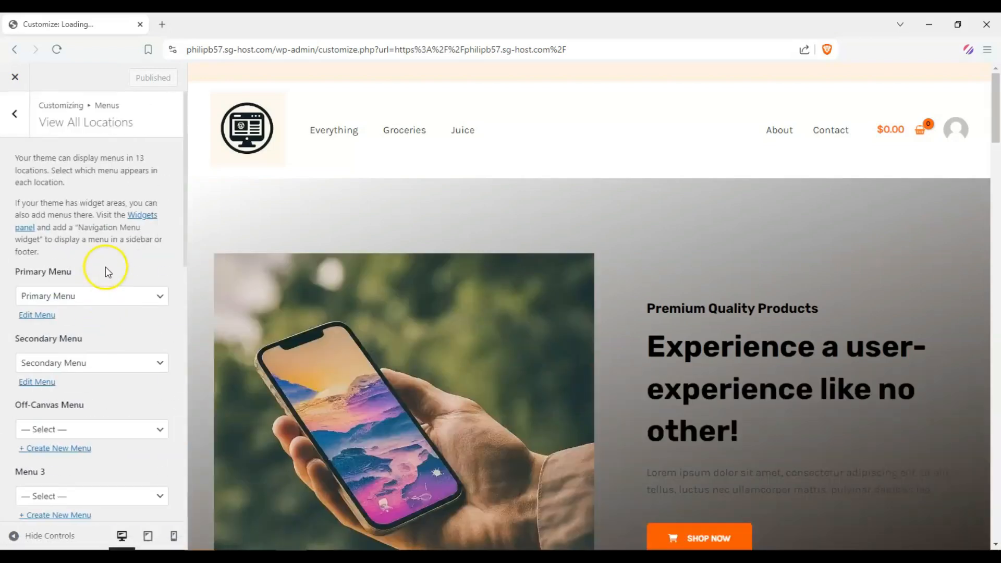
click(45, 316)
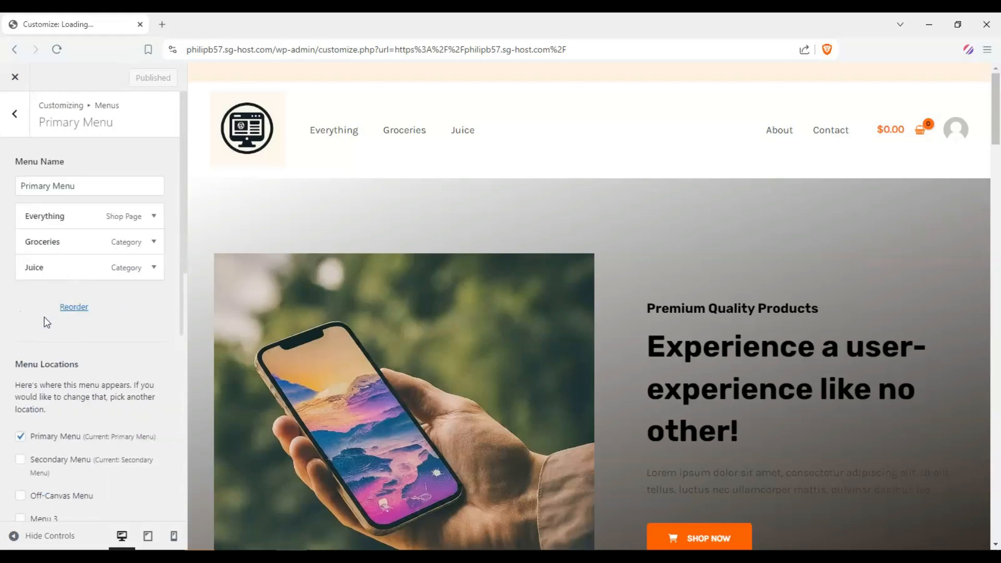
click(133, 308)
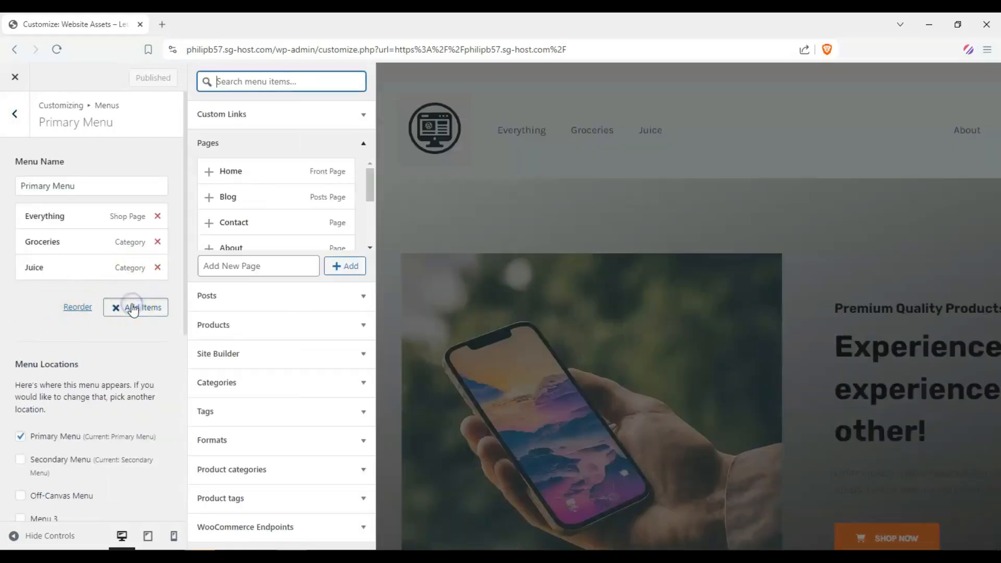
scroll(264, 230, down, 5)
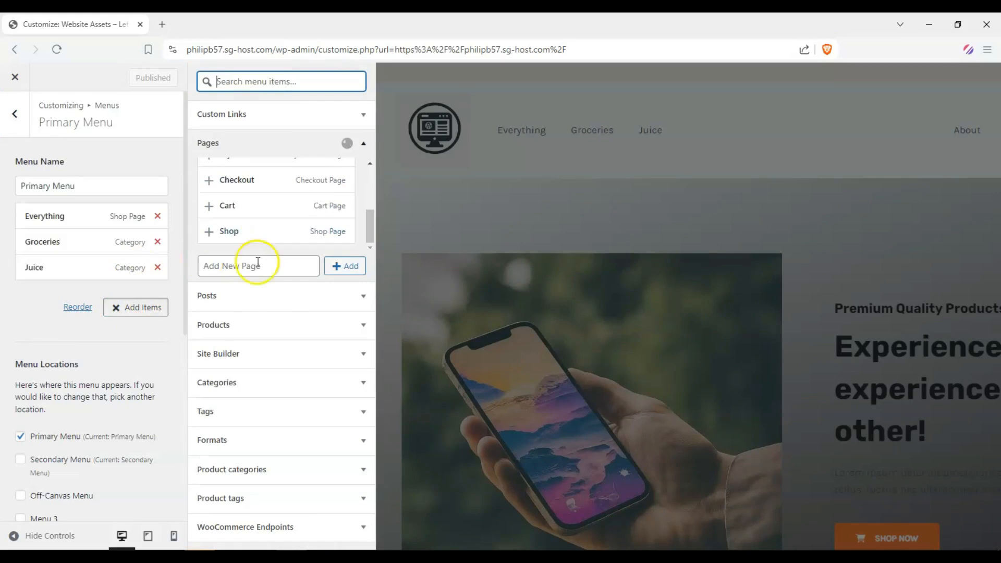
click(286, 391)
scroll(264, 349, down, 1)
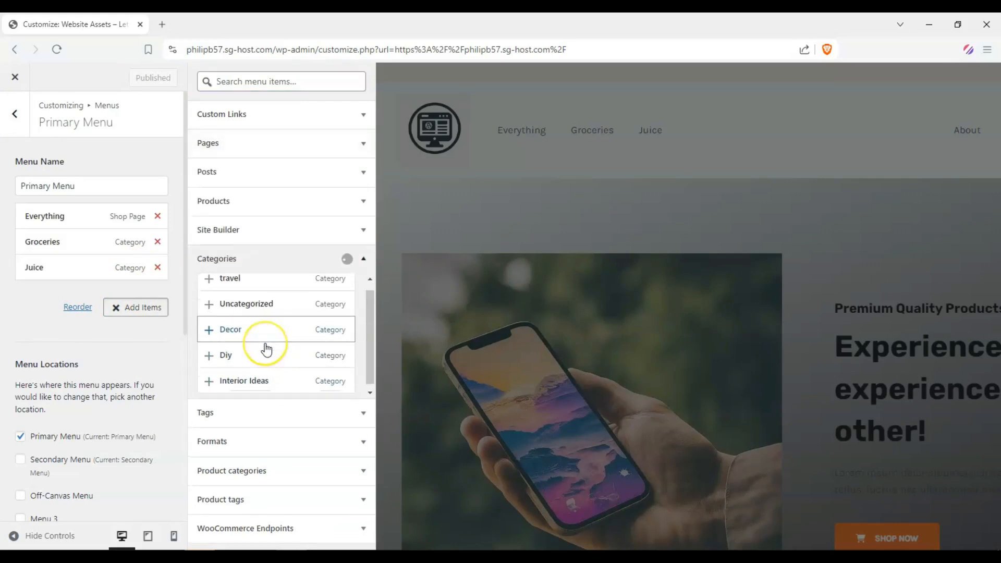
scroll(263, 334, up, 1)
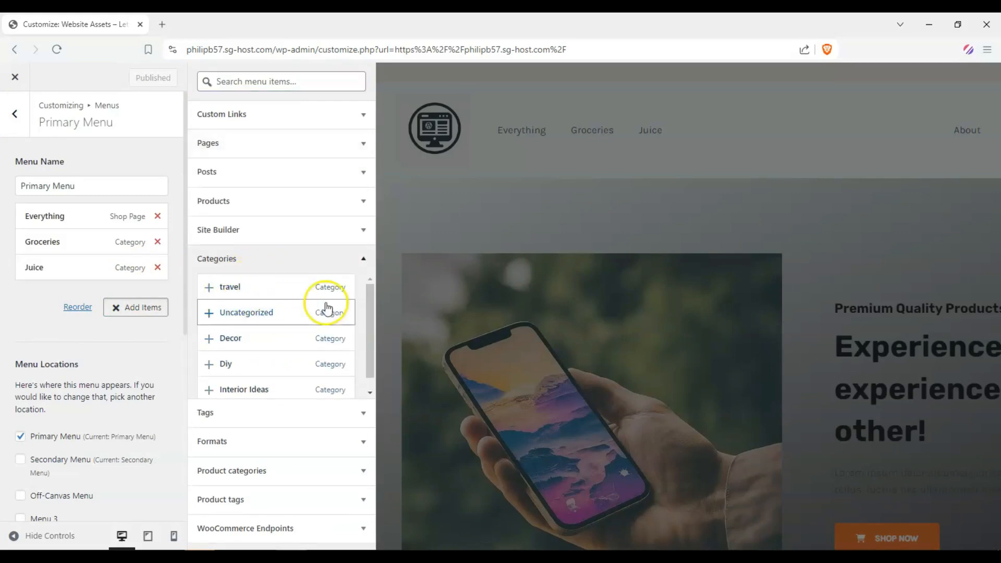
scroll(324, 308, down, 1)
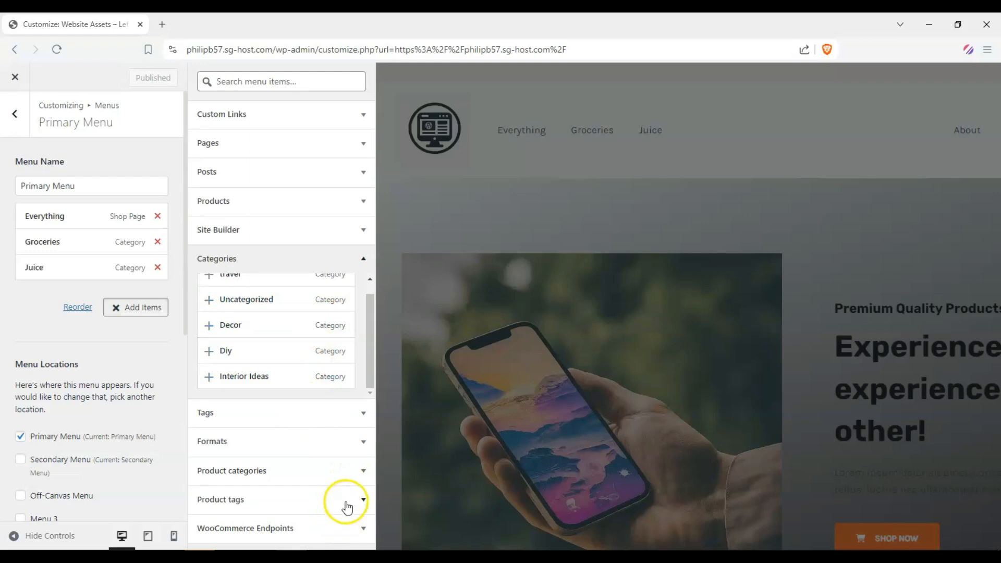
click(359, 472)
click(240, 452)
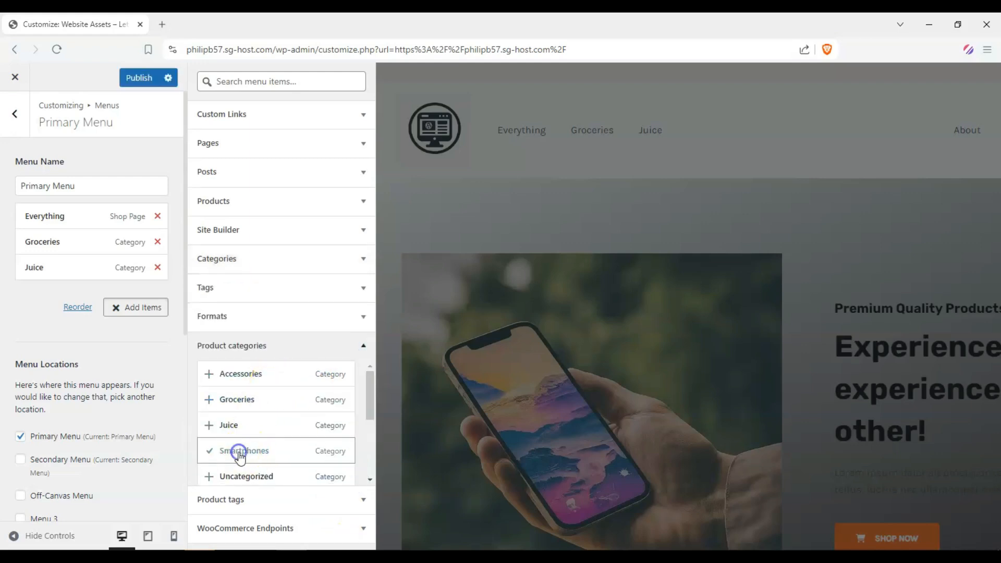
Step: Remove the Everything, Groceries and Juice items from the primary menu, keeping only Smartphones
drag(55, 297, 41, 215)
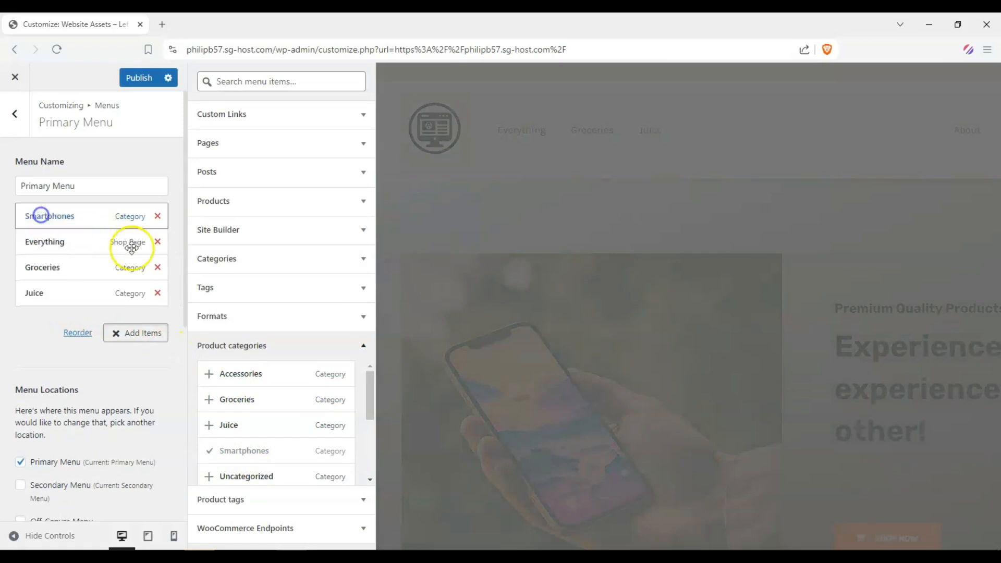
click(157, 242)
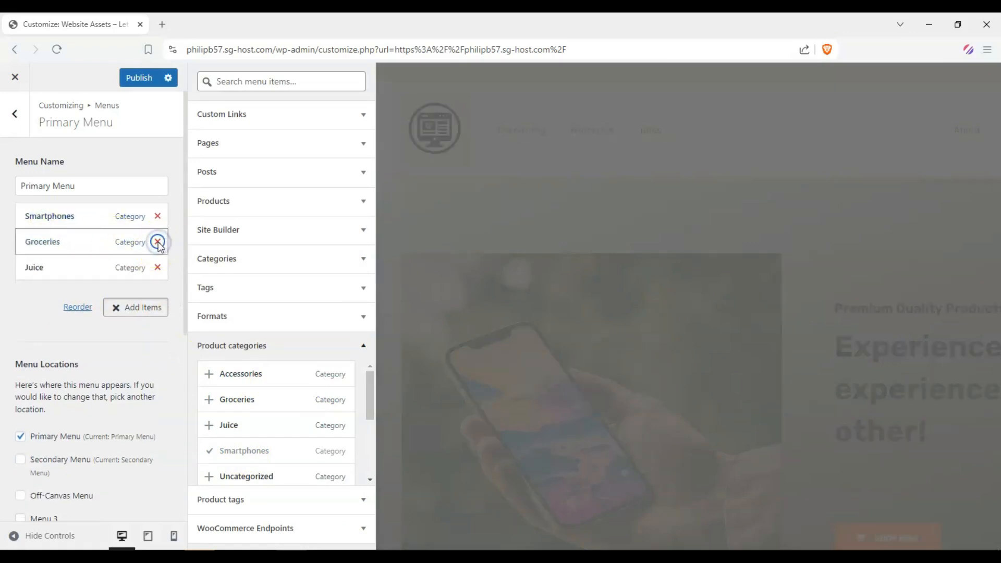
click(158, 243)
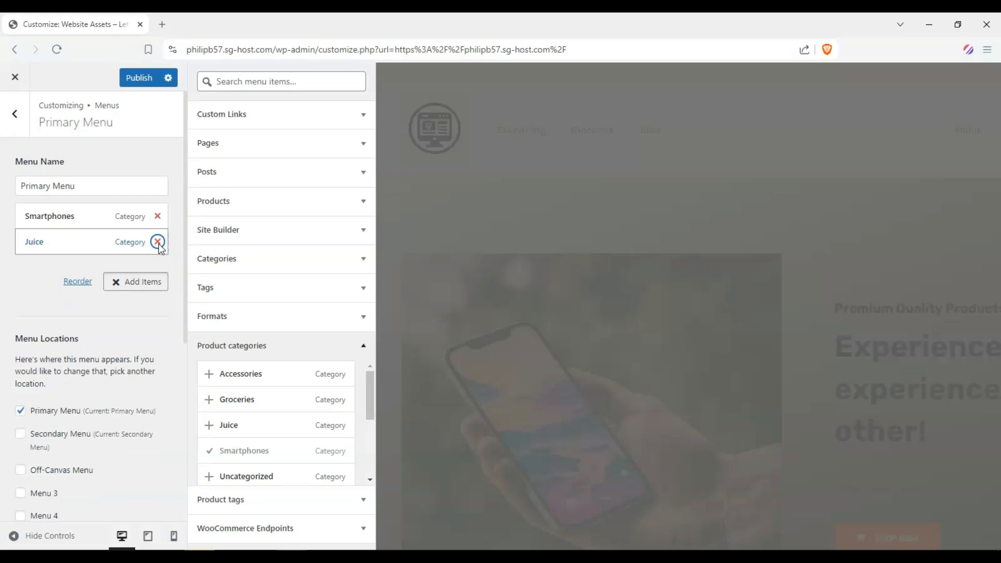
click(157, 242)
click(201, 251)
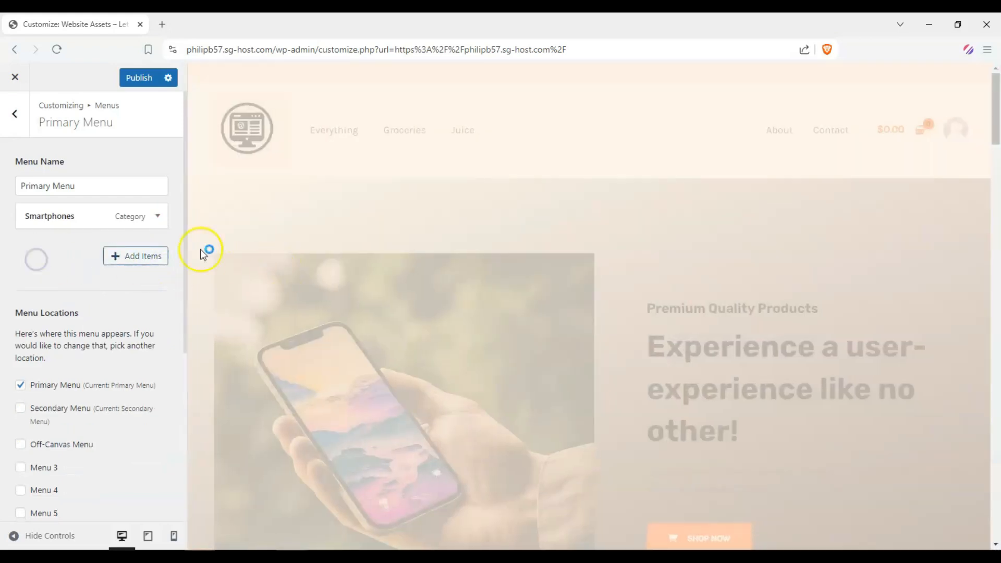
Step: Add the Shop page to the primary menu
click(138, 258)
click(350, 264)
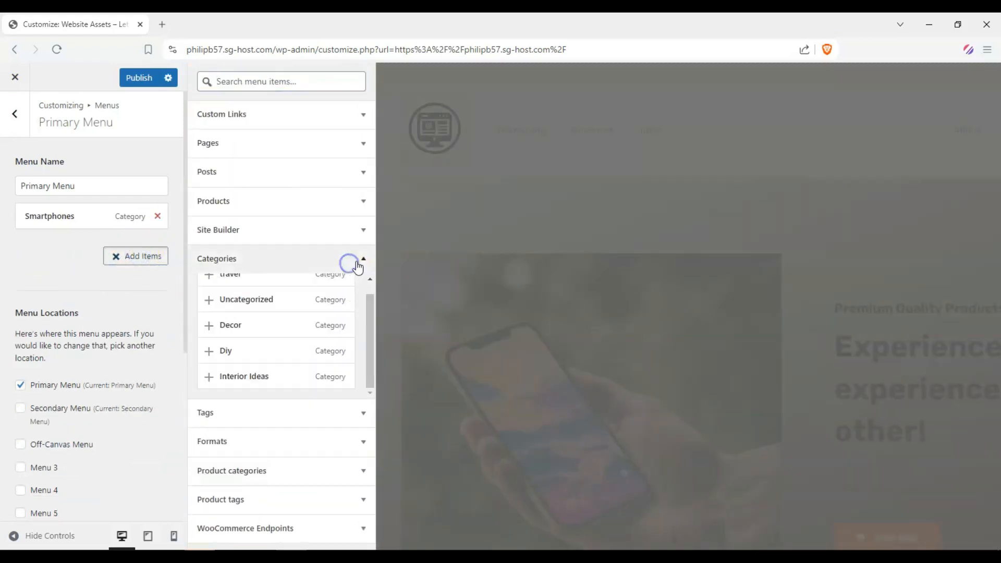
click(363, 262)
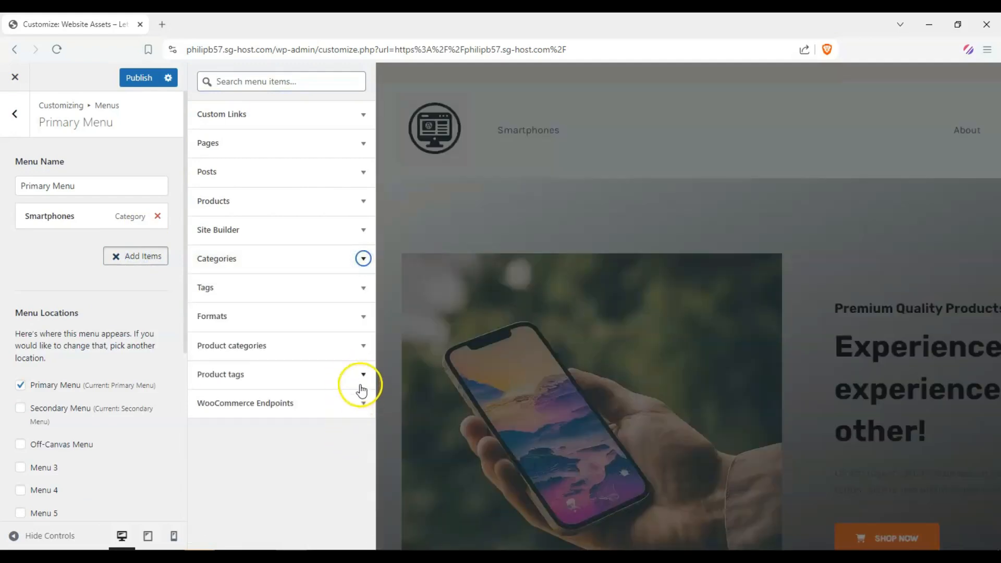
click(356, 354)
scroll(347, 380, down, 3)
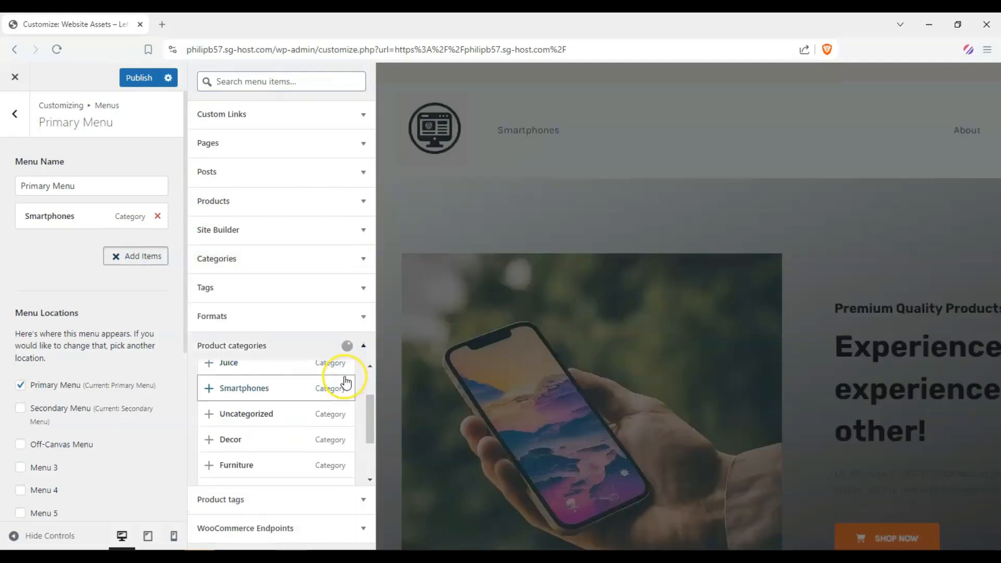
scroll(346, 383, down, 1)
scroll(346, 384, up, 5)
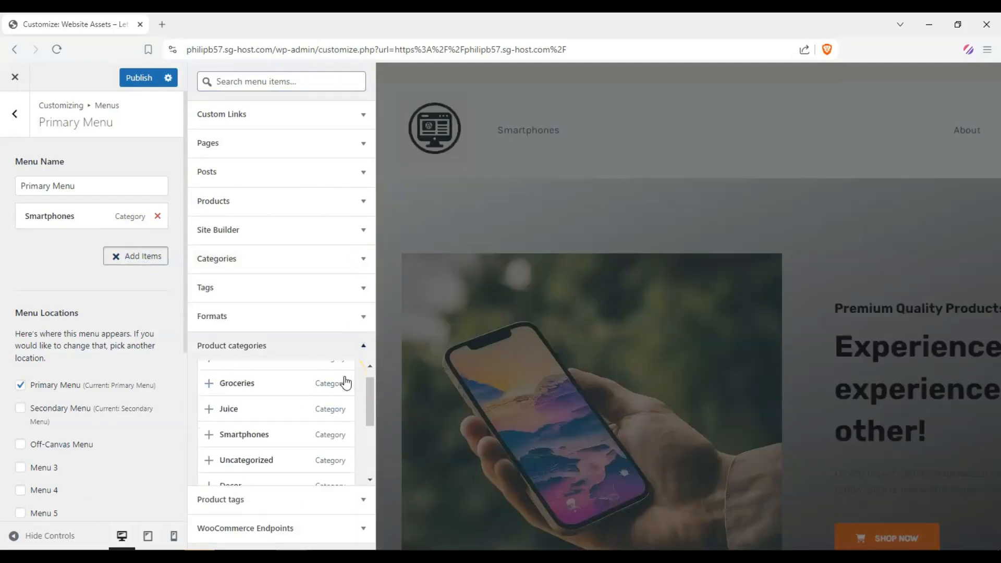
click(360, 338)
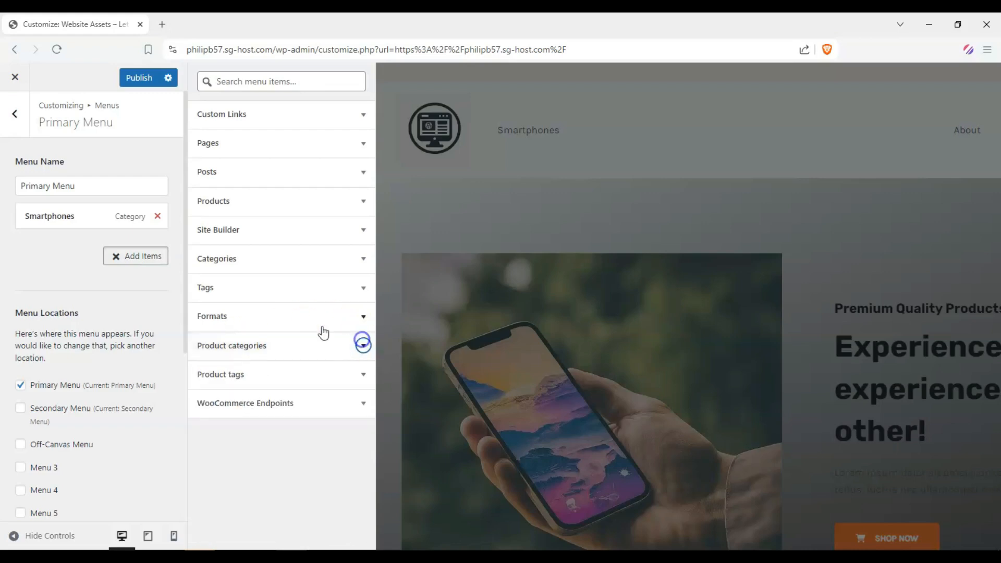
click(362, 142)
scroll(297, 219, up, 3)
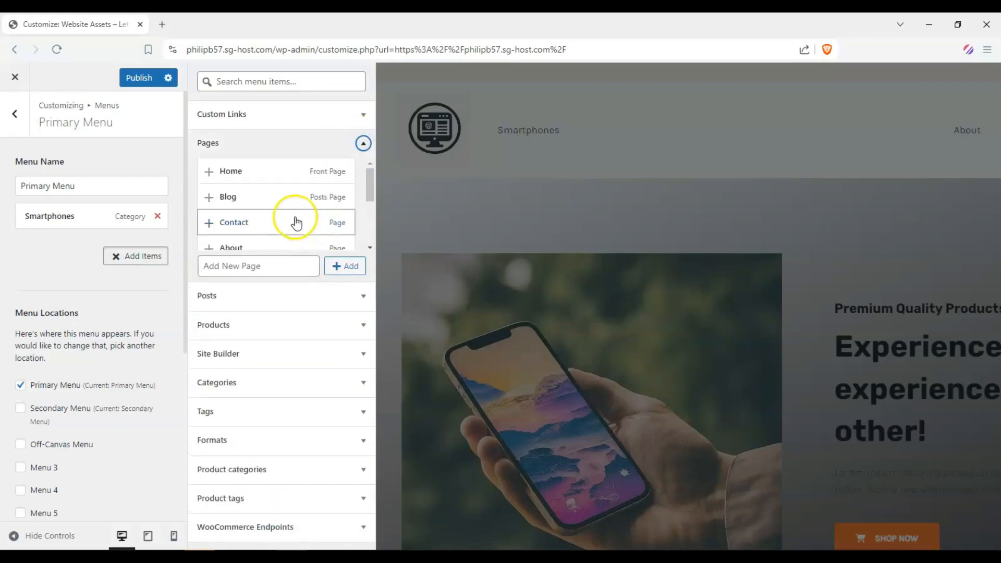
scroll(284, 215, down, 3)
scroll(285, 217, up, 3)
scroll(284, 218, down, 5)
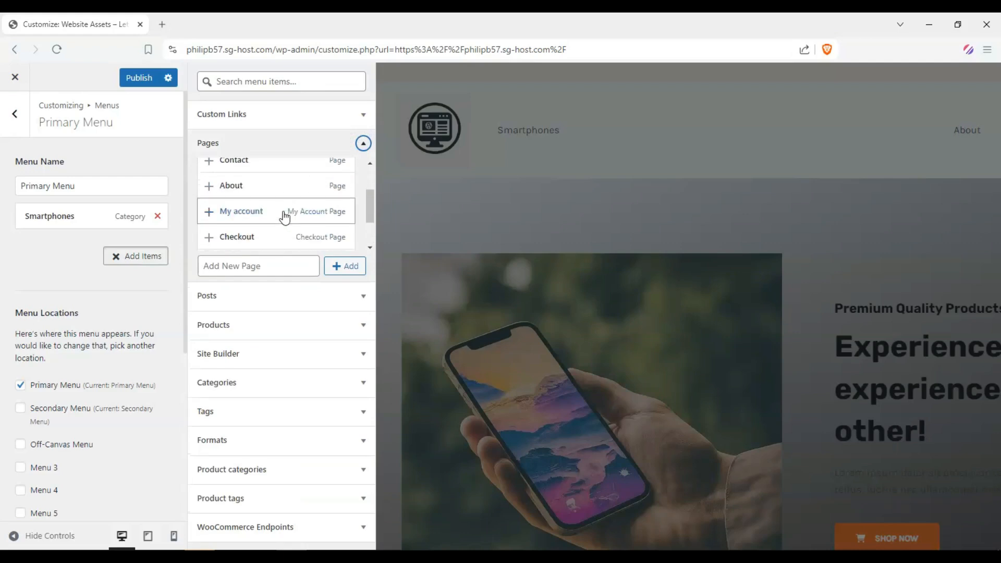
double_click(240, 236)
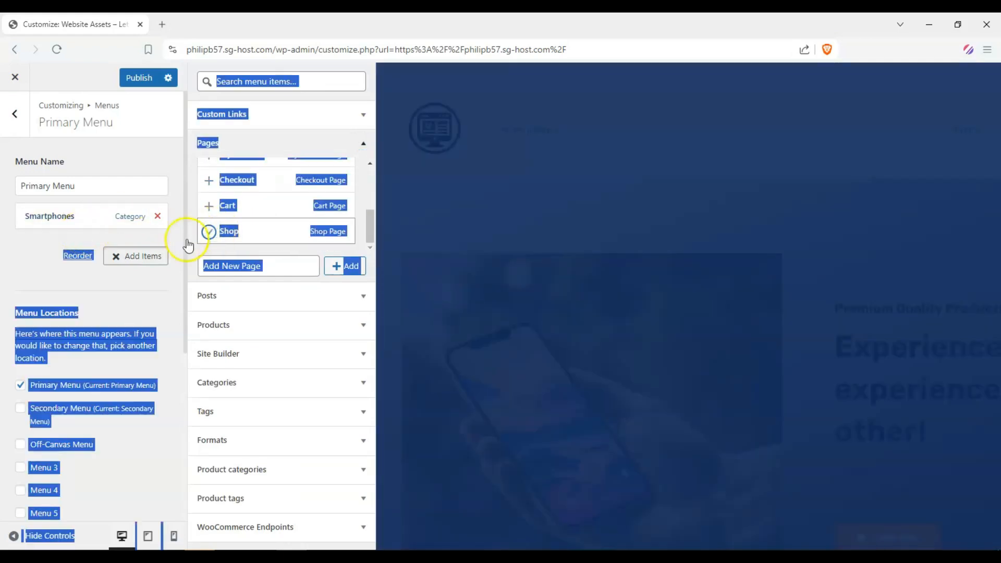
Step: Rename the Shop menu item's navigation label to Product Catalog
click(23, 244)
click(5, 284)
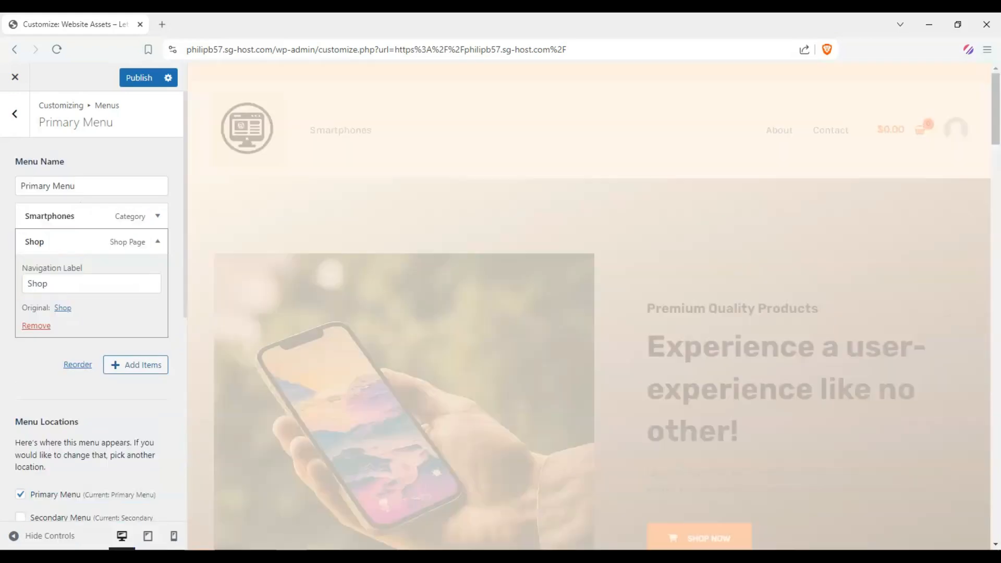
double_click(68, 285)
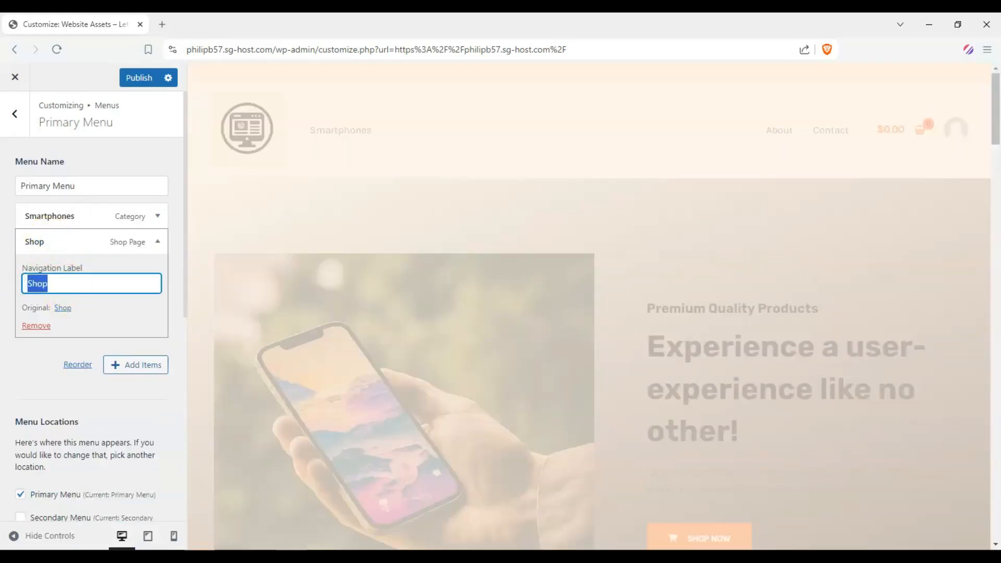
text(Product Catalog)
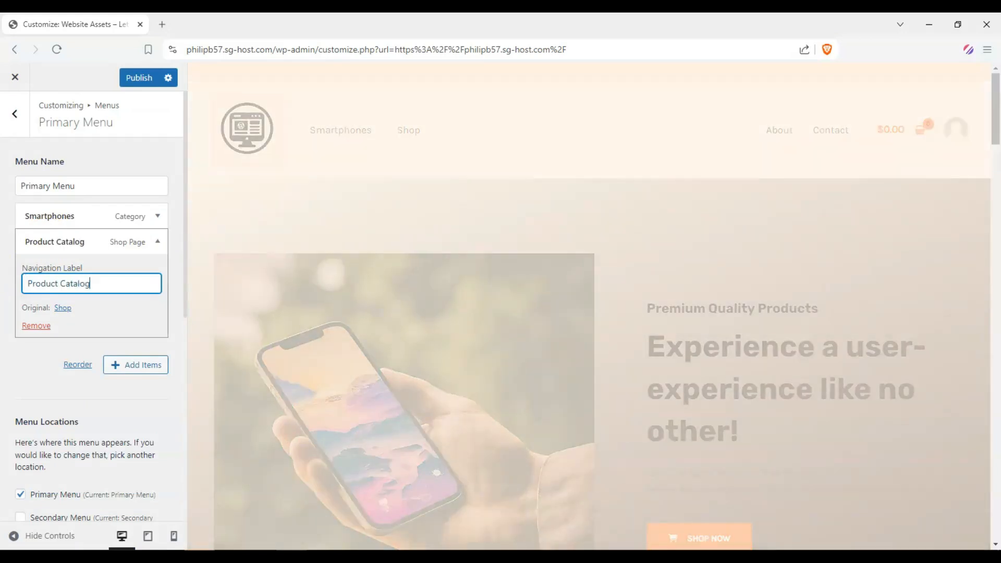
Step: Move Product Catalog to the top of the menu and nest Smartphones as its sub-item
drag(37, 245, 38, 212)
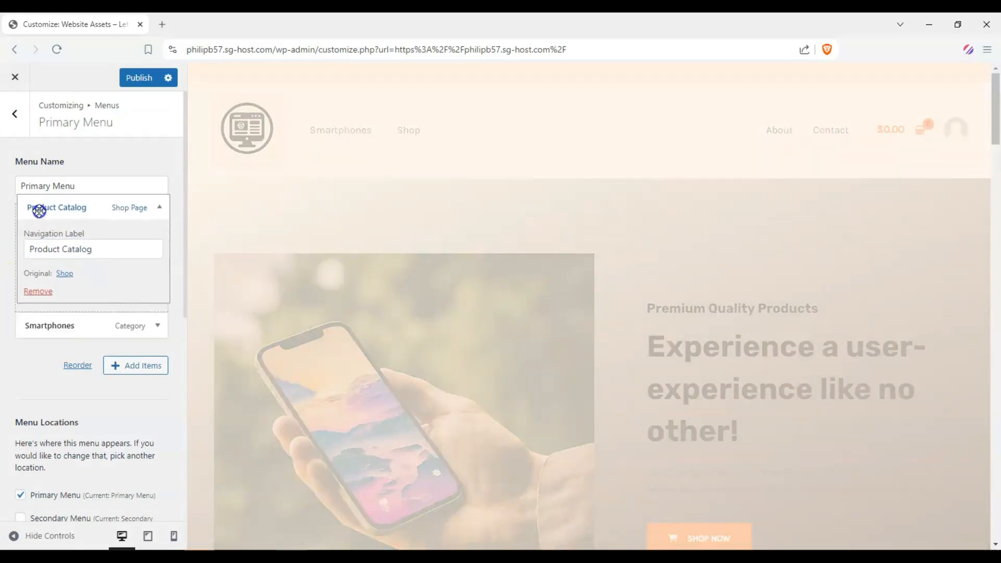
mouse_move(43, 323)
mouse_down()
mouse_move(70, 313)
mouse_move(45, 328)
mouse_move(42, 318)
mouse_up()
click(158, 216)
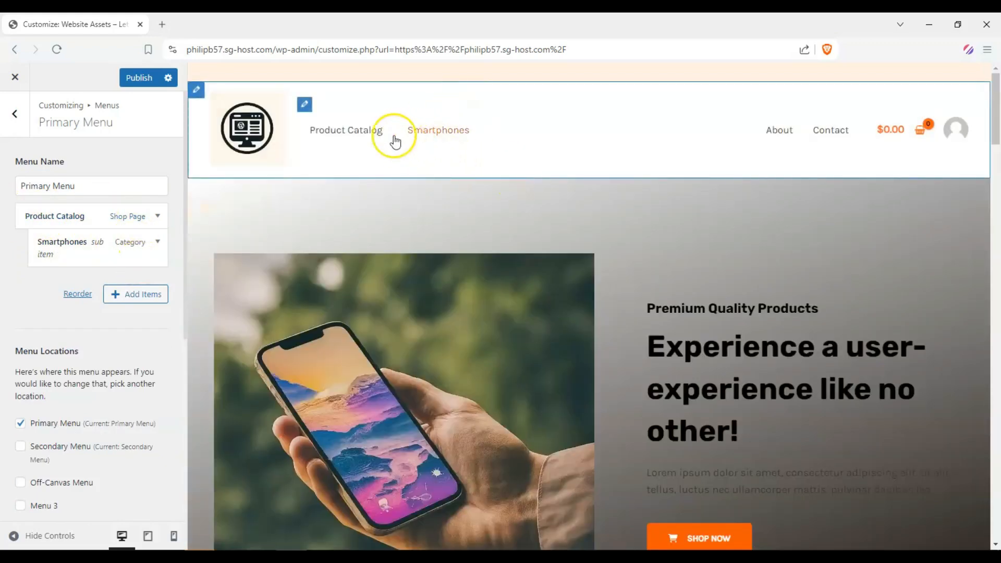
Step: Publish the customizer menu changes and open a new browser tab
click(140, 79)
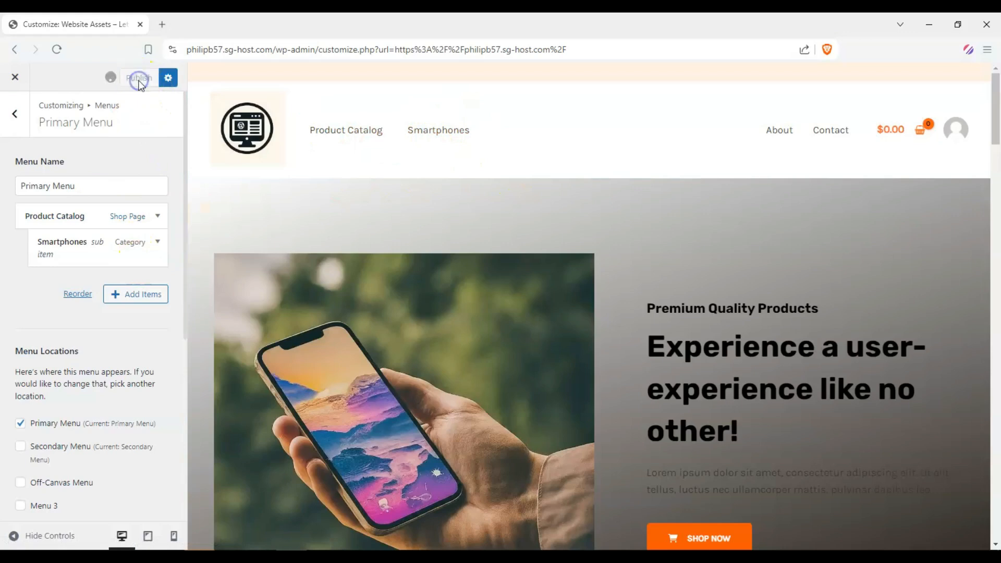
click(162, 25)
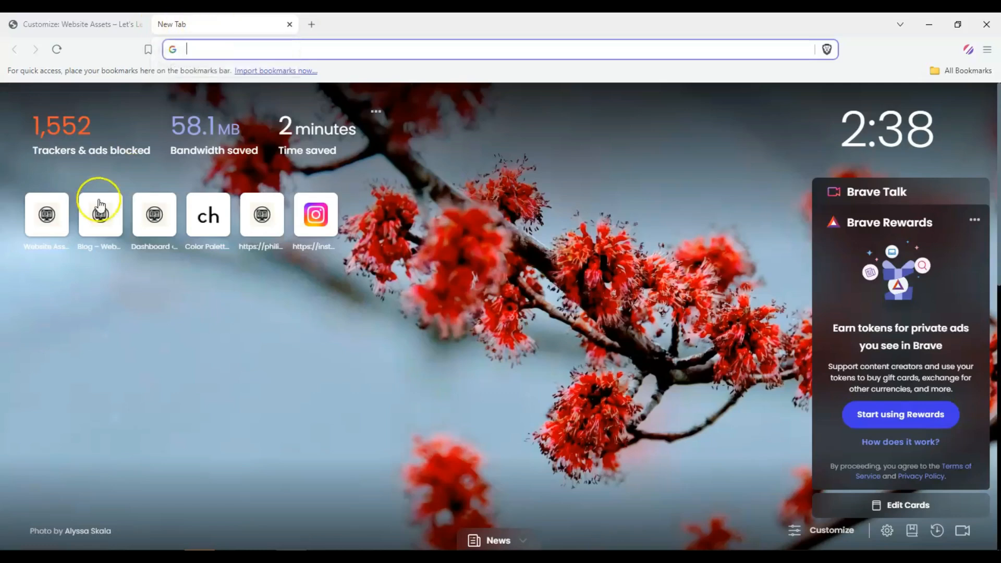
Step: Open the site's home page in the new tab and reload it to view the published menu
click(88, 212)
click(281, 48)
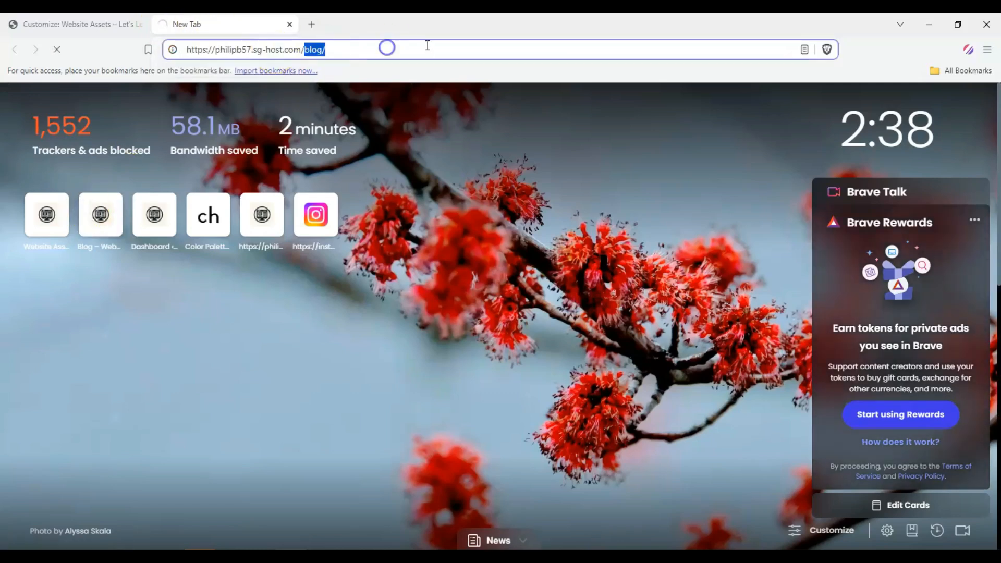
key(BackSpace)
click(246, 87)
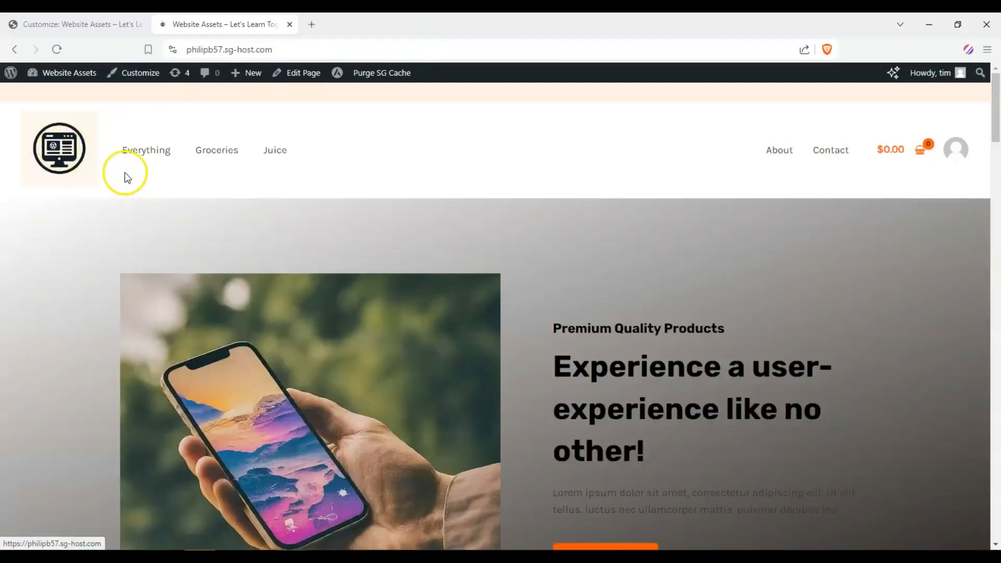
click(116, 23)
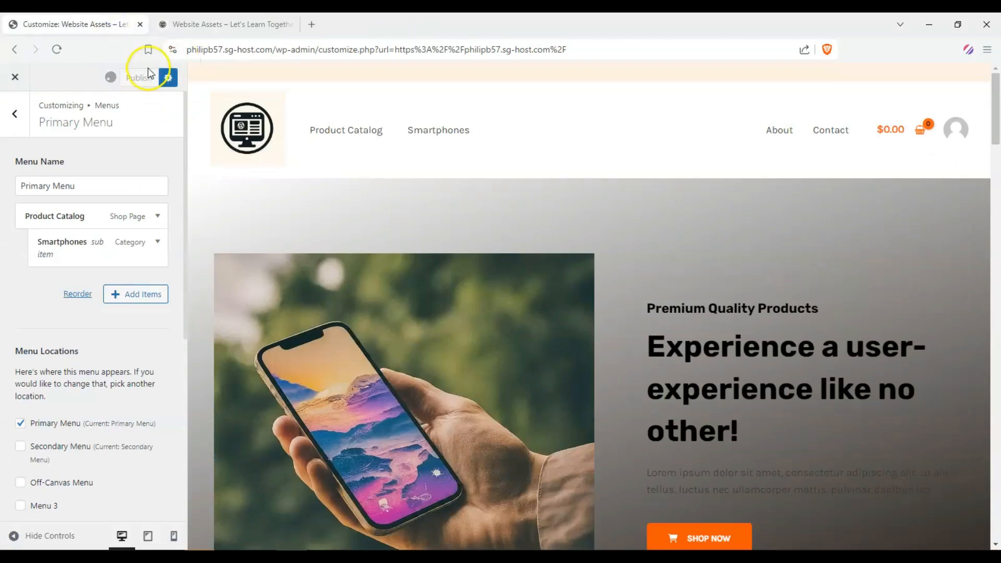
click(229, 24)
click(57, 49)
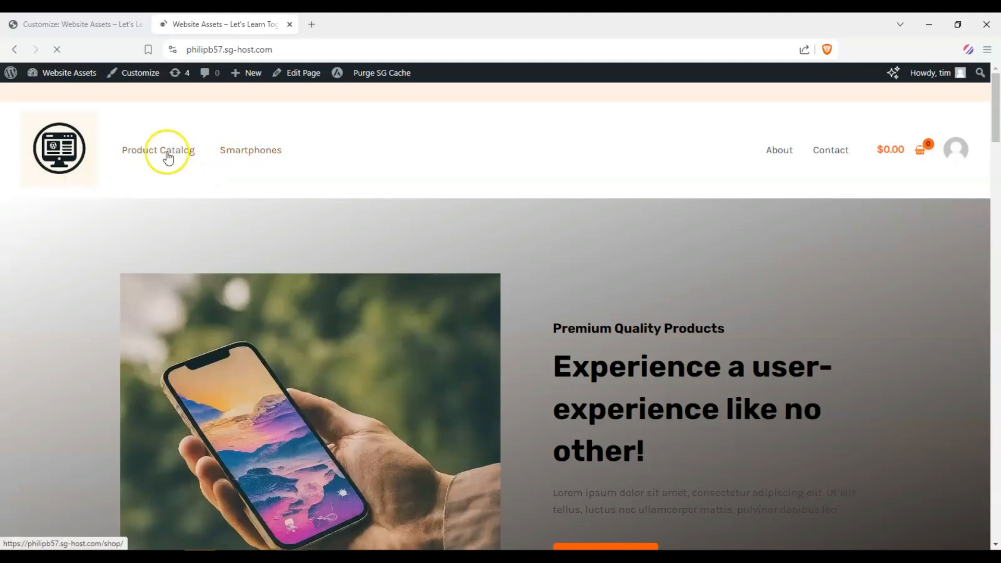
Step: Open Product Catalog from the menu and scroll through the shop product listing
click(167, 151)
scroll(207, 185, down, 4)
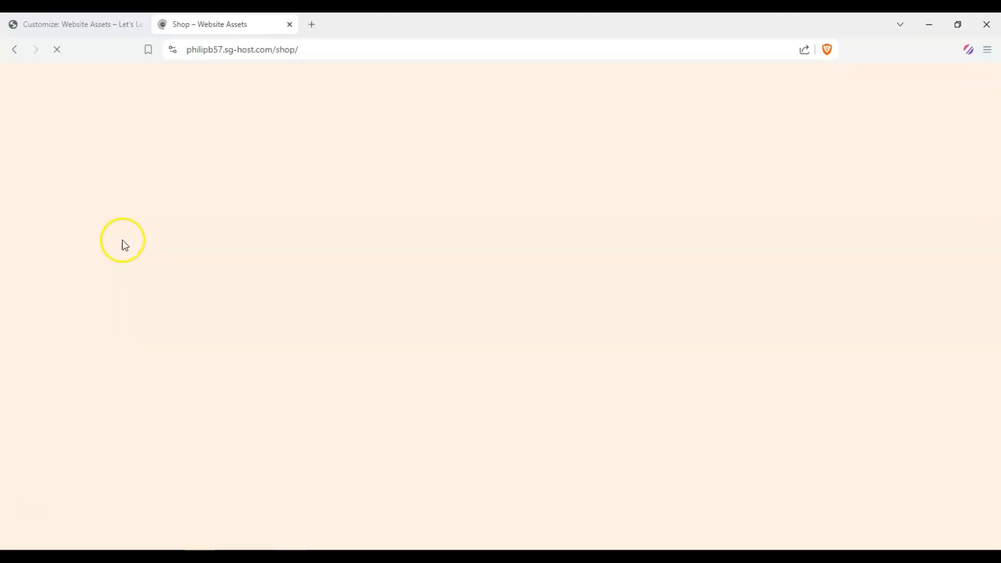
scroll(293, 242, down, 6)
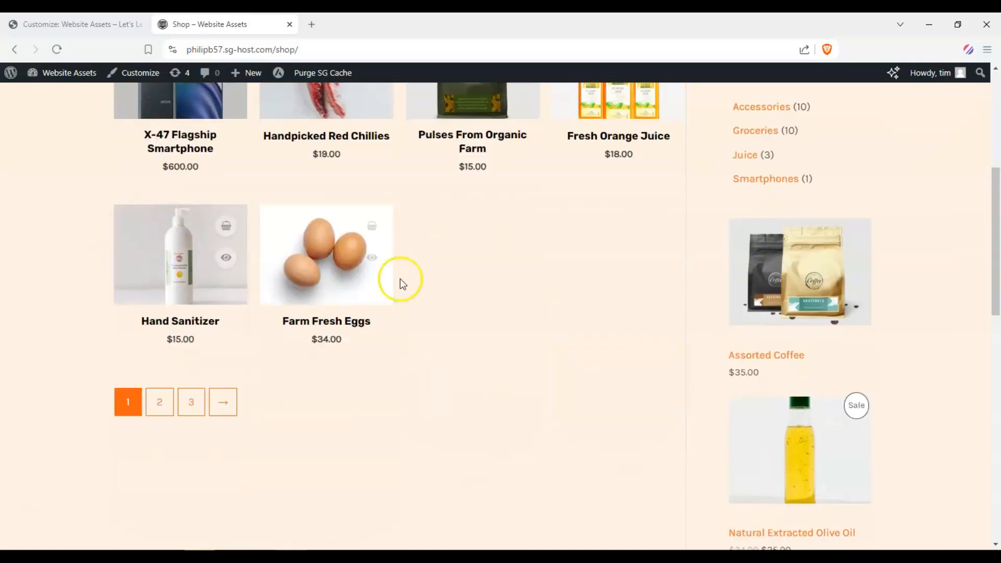
scroll(398, 280, up, 5)
scroll(417, 287, down, 3)
scroll(411, 292, up, 4)
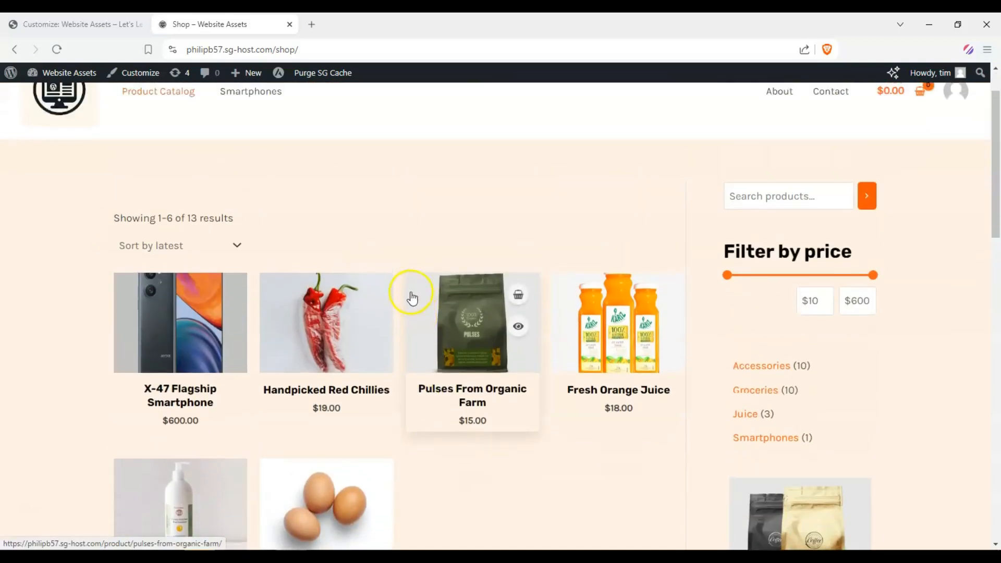
Step: Open the Smartphones menu item and review its category page
click(228, 151)
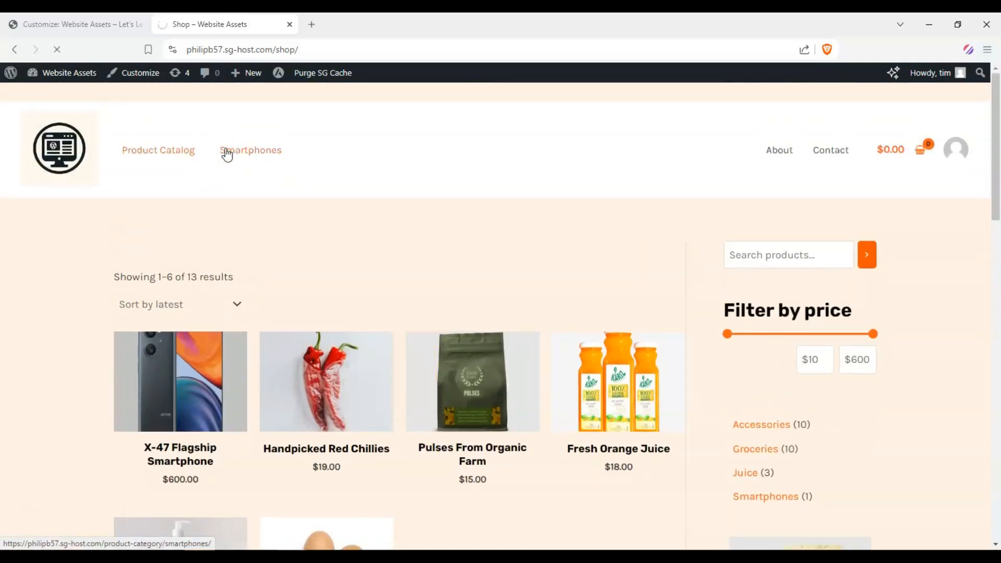
scroll(42, 261, down, 3)
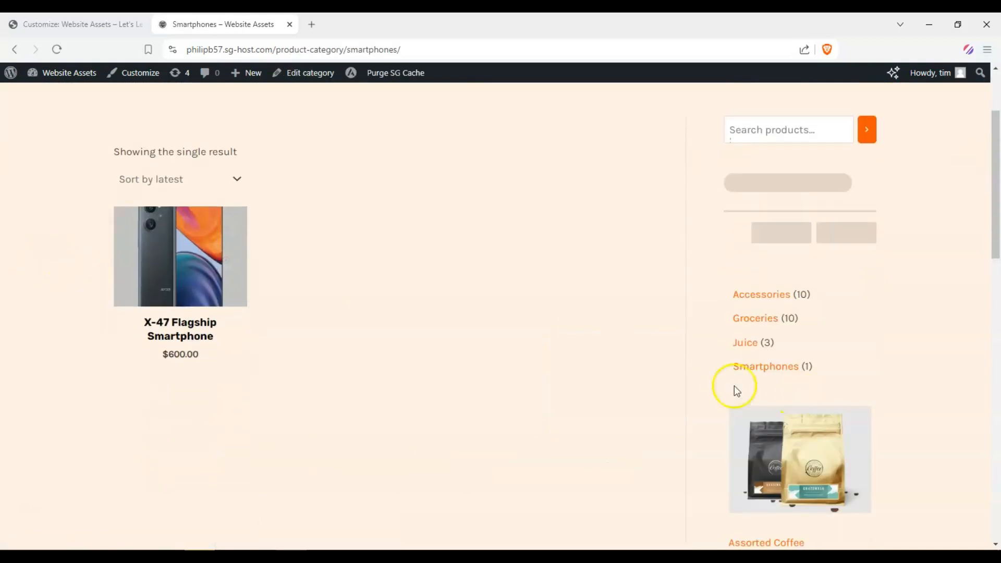
scroll(96, 192, up, 3)
scroll(174, 351, down, 3)
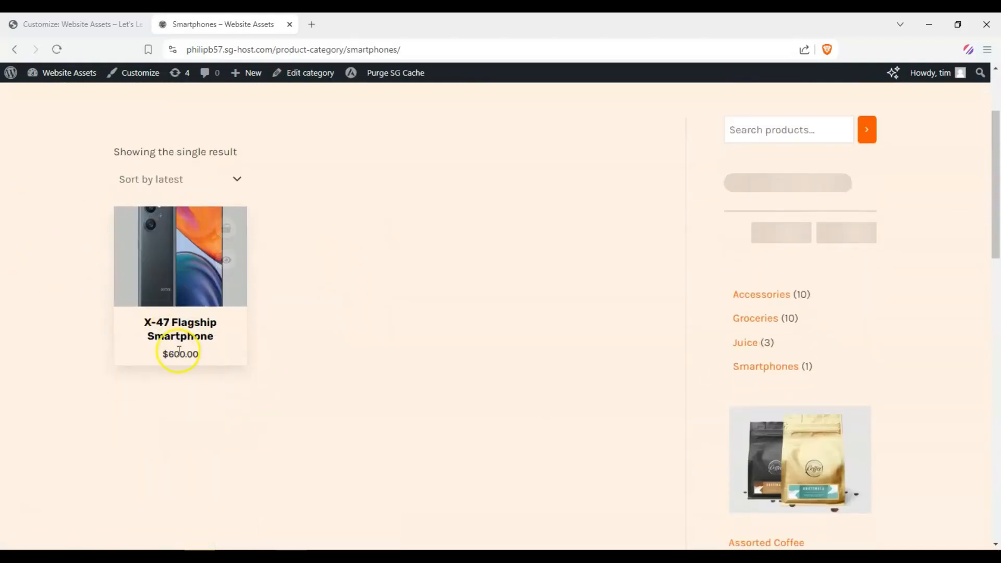
Step: Open the X-47 Flagship Smartphone product page and scroll through its images, details and reviews
click(184, 293)
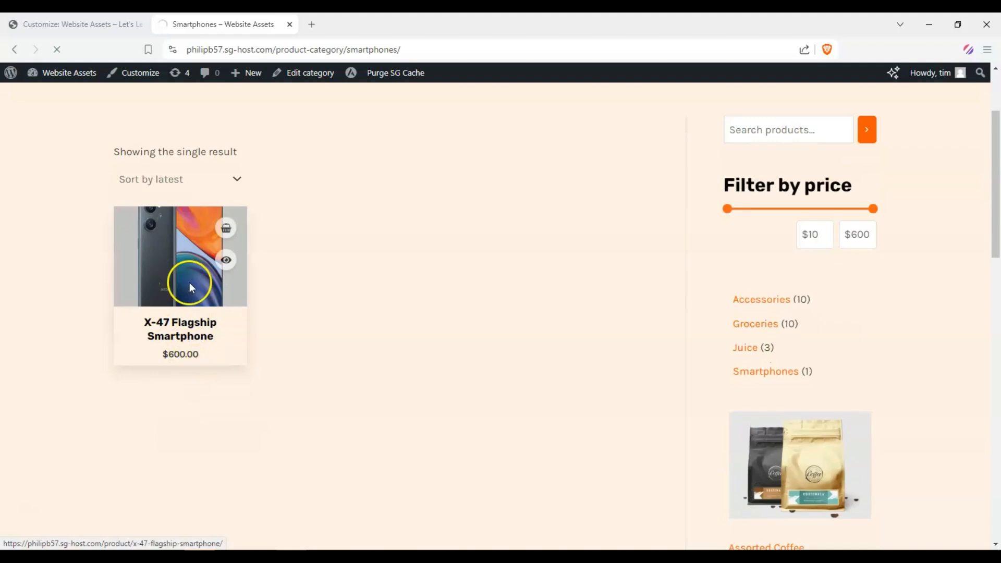
scroll(63, 386, down, 3)
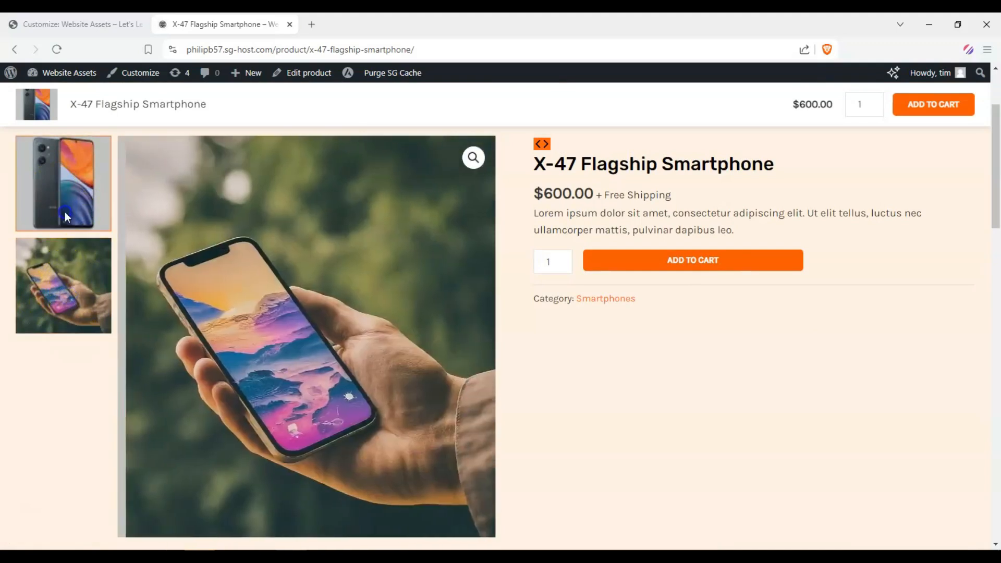
click(65, 214)
scroll(32, 232, down, 8)
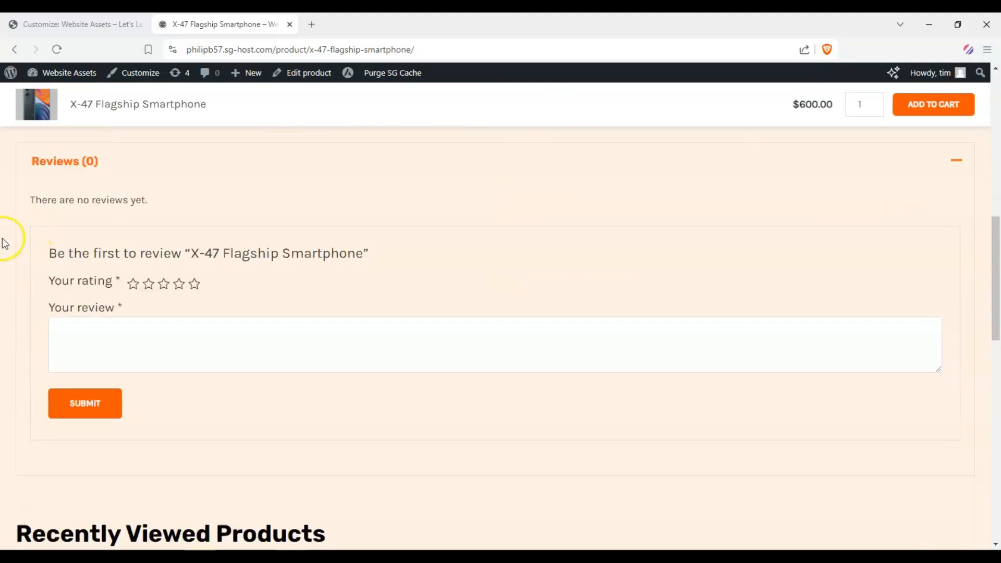
scroll(45, 273, up, 2)
scroll(49, 292, down, 8)
scroll(193, 284, up, 12)
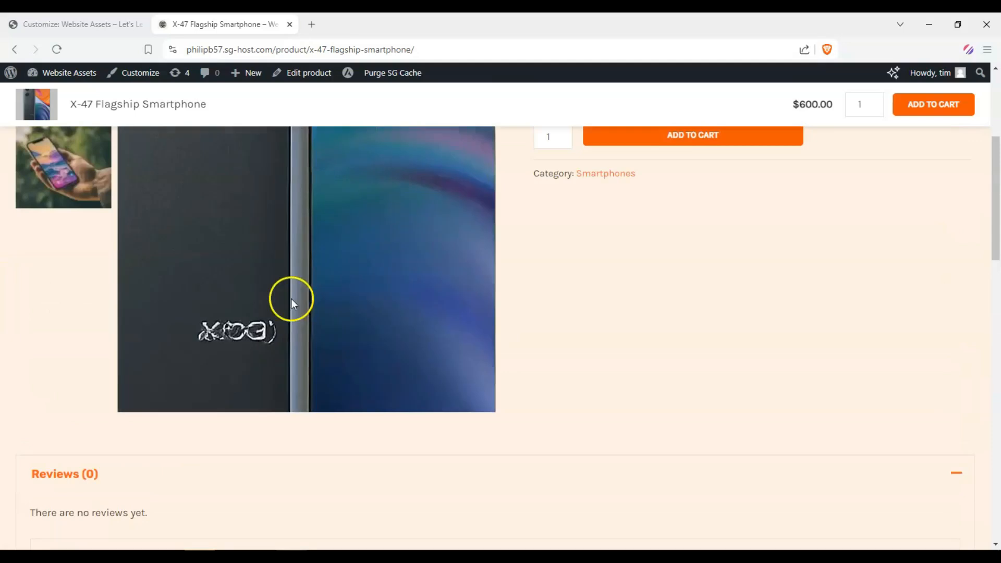
scroll(586, 353, up, 5)
scroll(549, 332, down, 1)
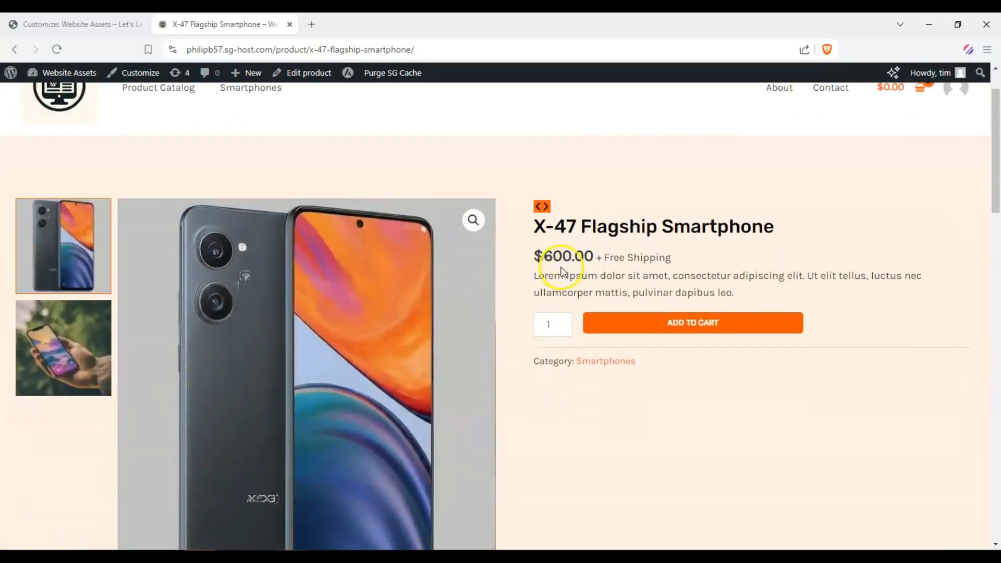
drag(554, 256, 608, 254)
click(608, 254)
drag(538, 264, 600, 256)
click(568, 268)
drag(528, 256, 608, 253)
click(553, 257)
drag(531, 271, 751, 294)
click(757, 295)
Step: Return to the home page via the site logo and scroll through its hero section
scroll(678, 272, up, 2)
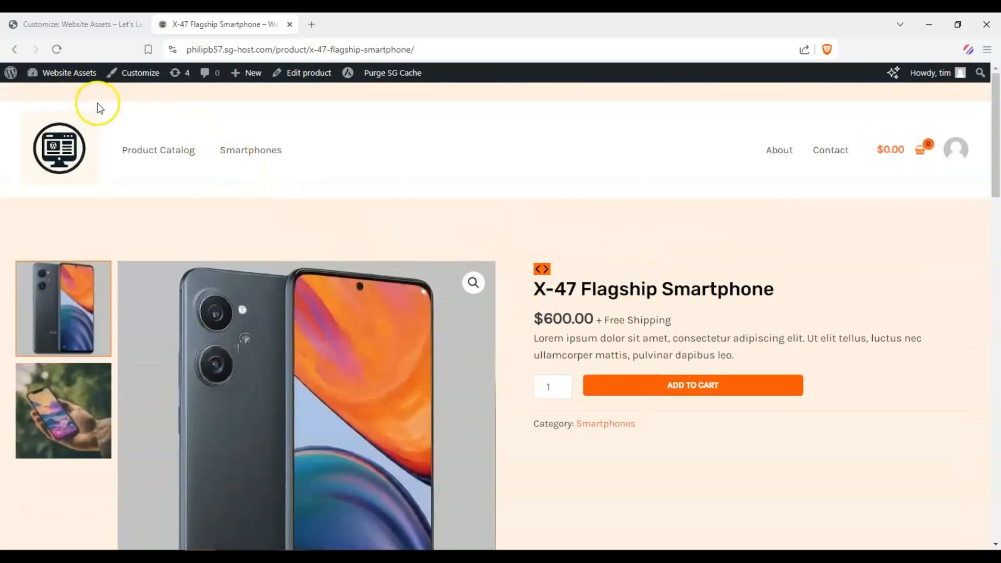
click(139, 148)
click(76, 162)
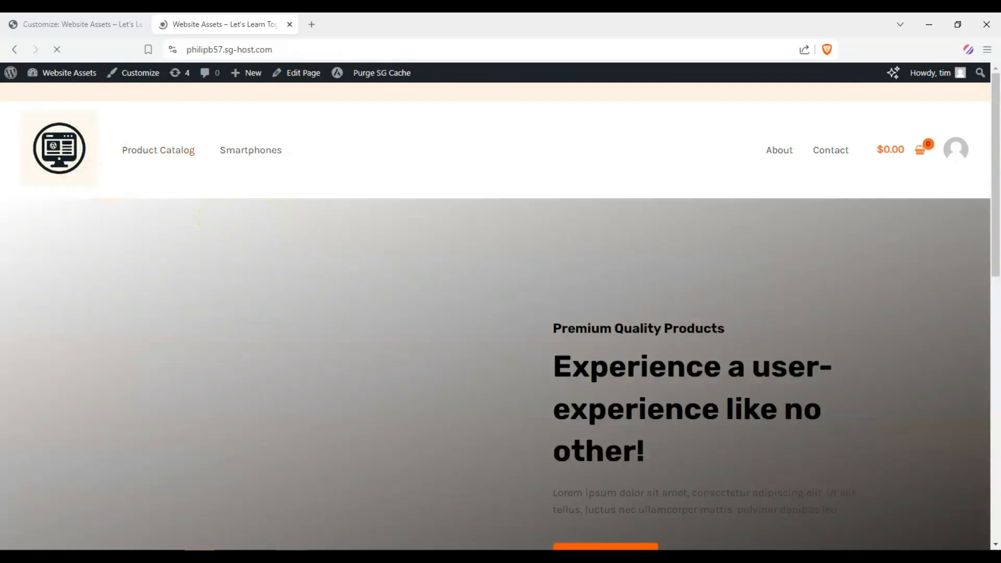
scroll(501, 313, down, 4)
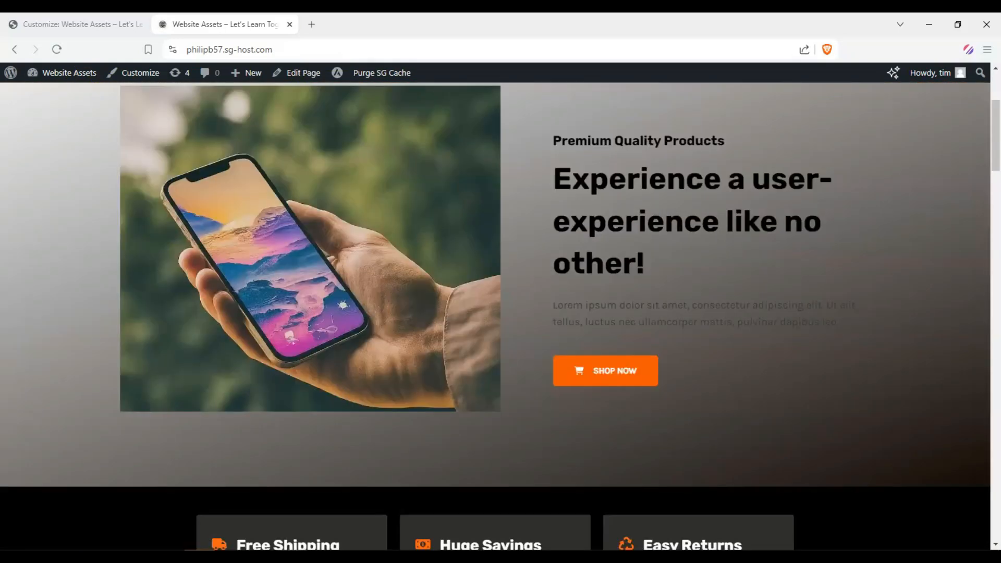
scroll(500, 313, up, 3)
scroll(501, 313, down, 2)
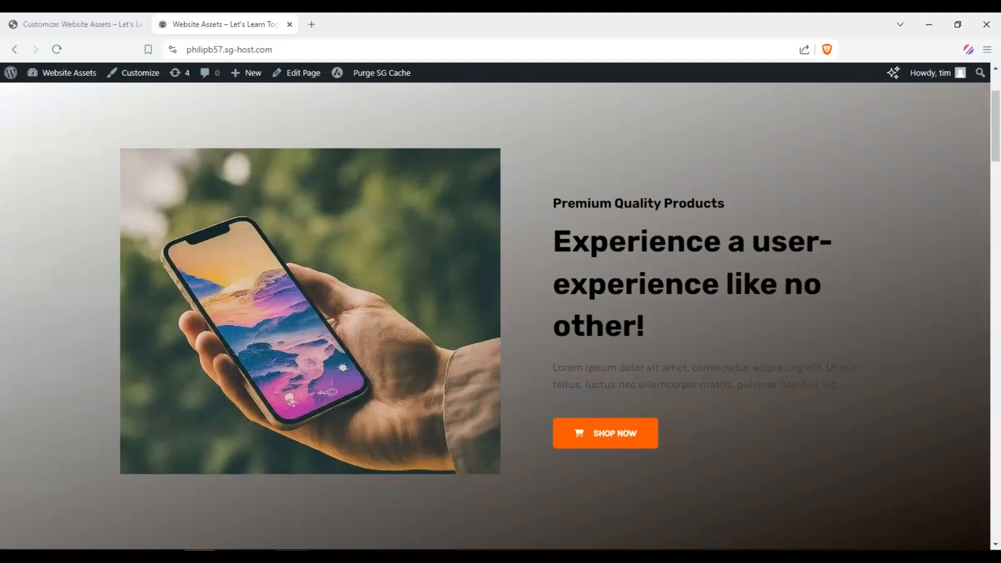
scroll(501, 313, up, 1)
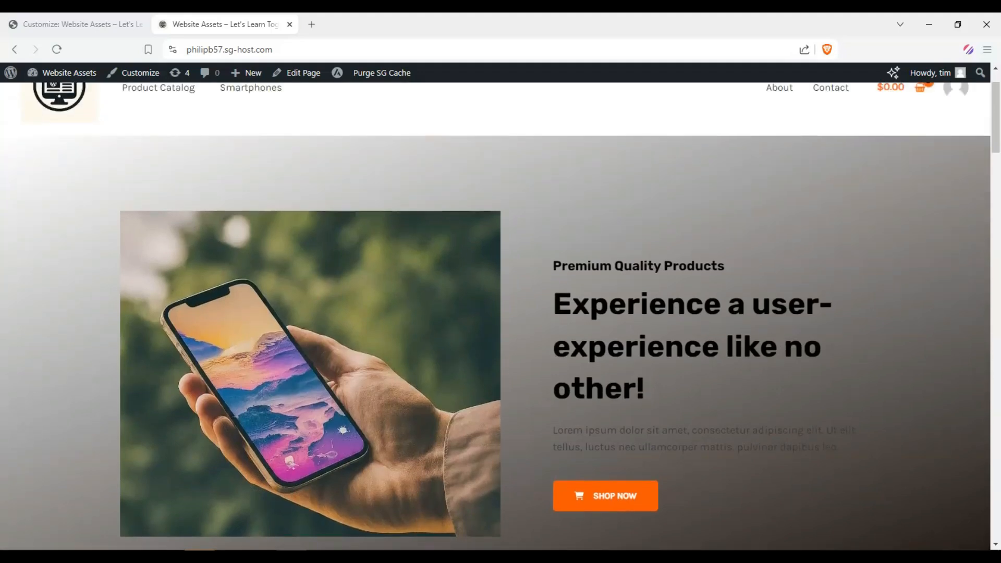